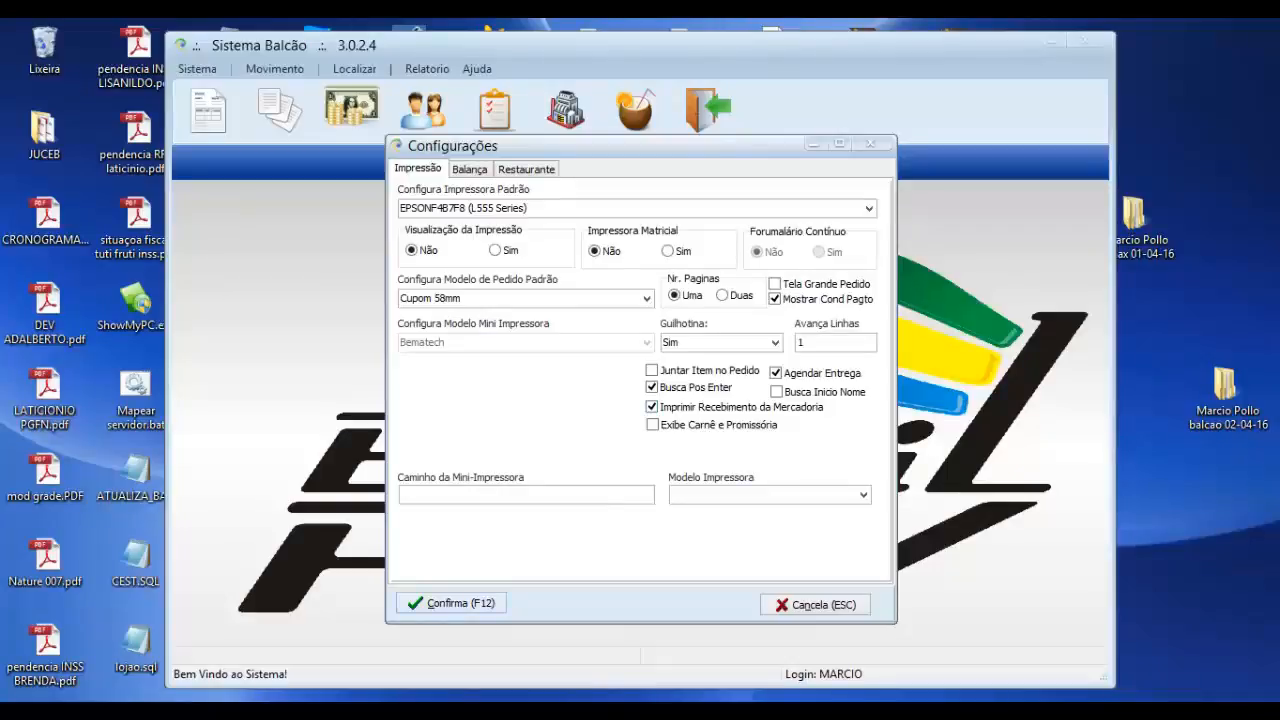
Save the print configuration with goods-receipt printing enabled and exit the system, confirming the exit.
key(F12)
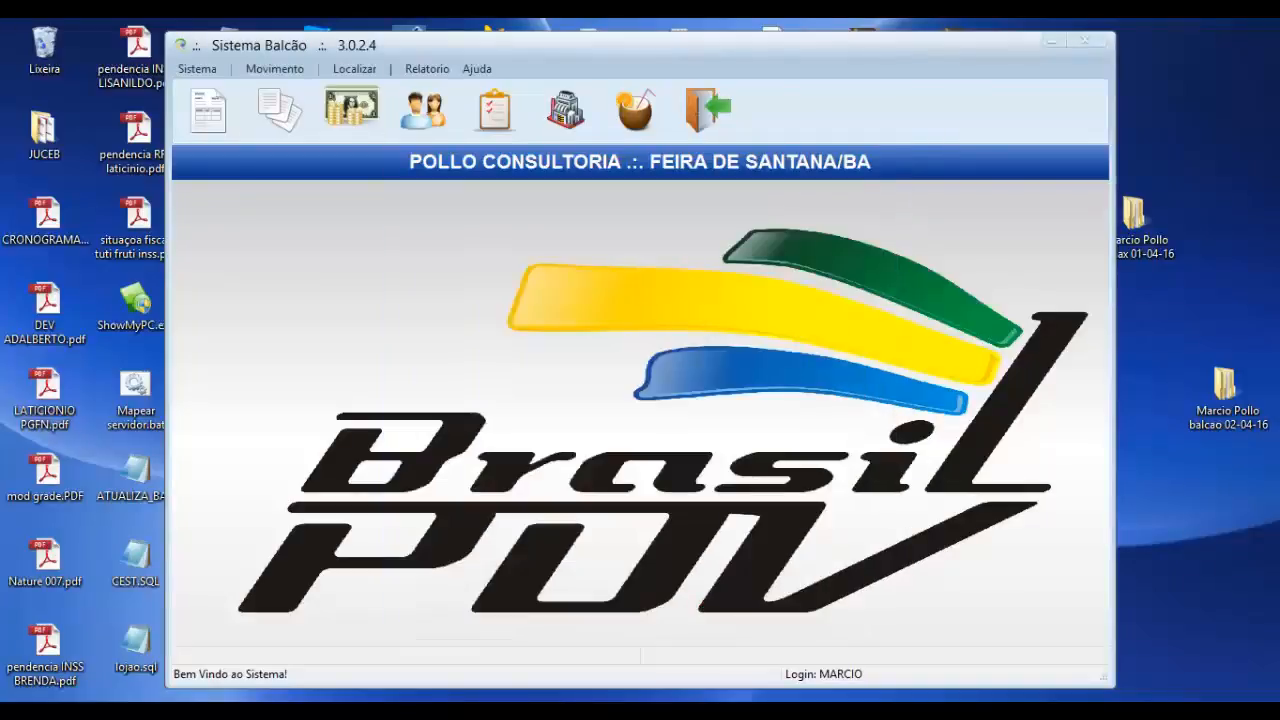
click(708, 110)
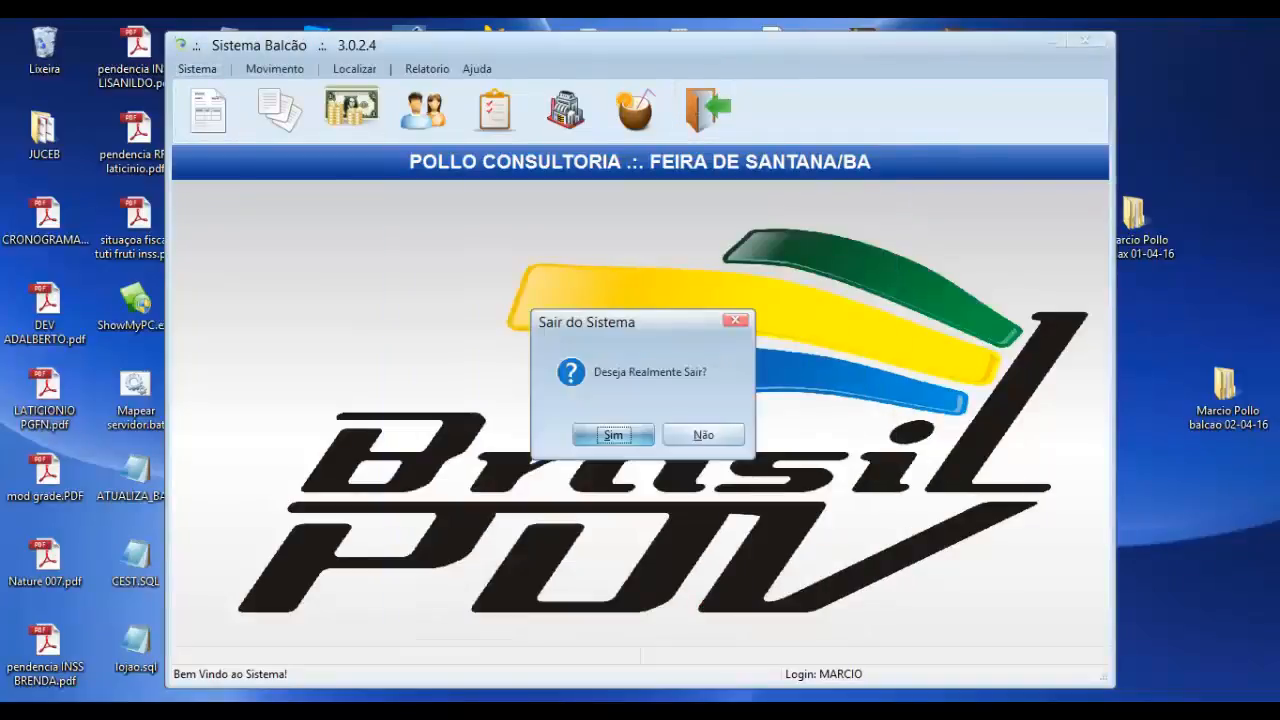
key(Return)
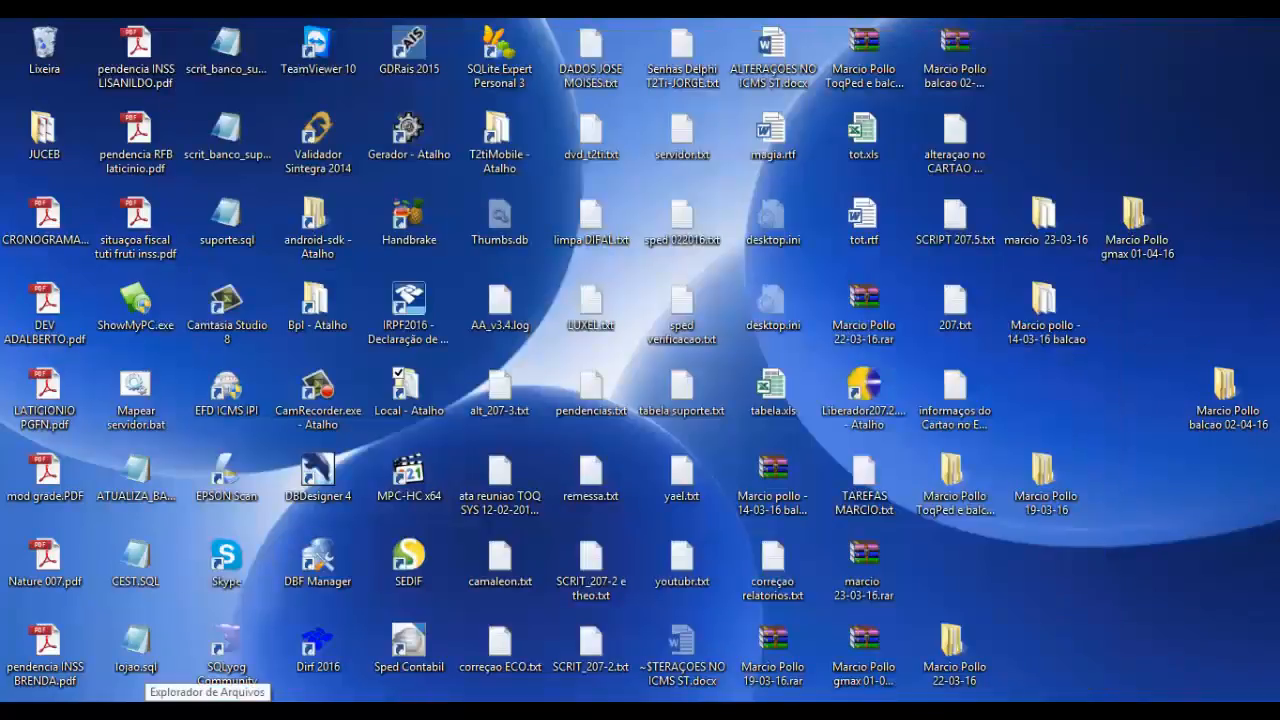
Browse to the GMax folder on drive C: in File Explorer and launch Balcao.exe.
click(207, 711)
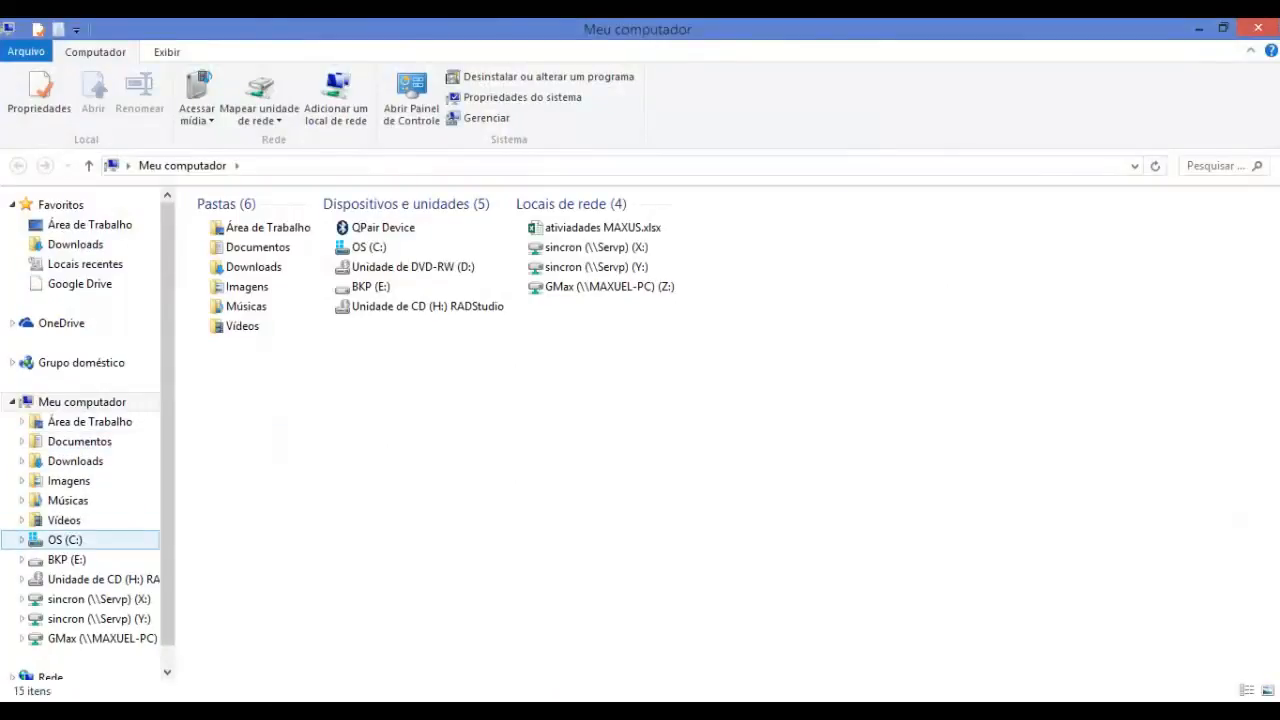
click(66, 540)
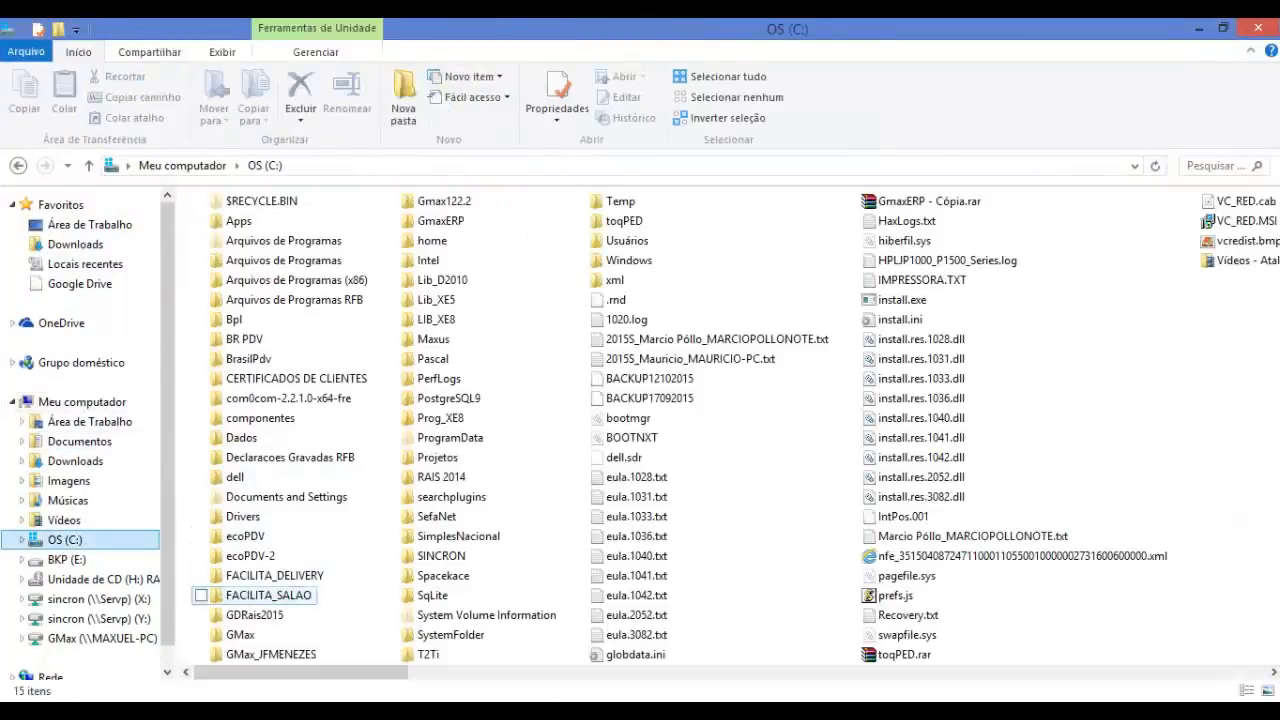
double_click(240, 634)
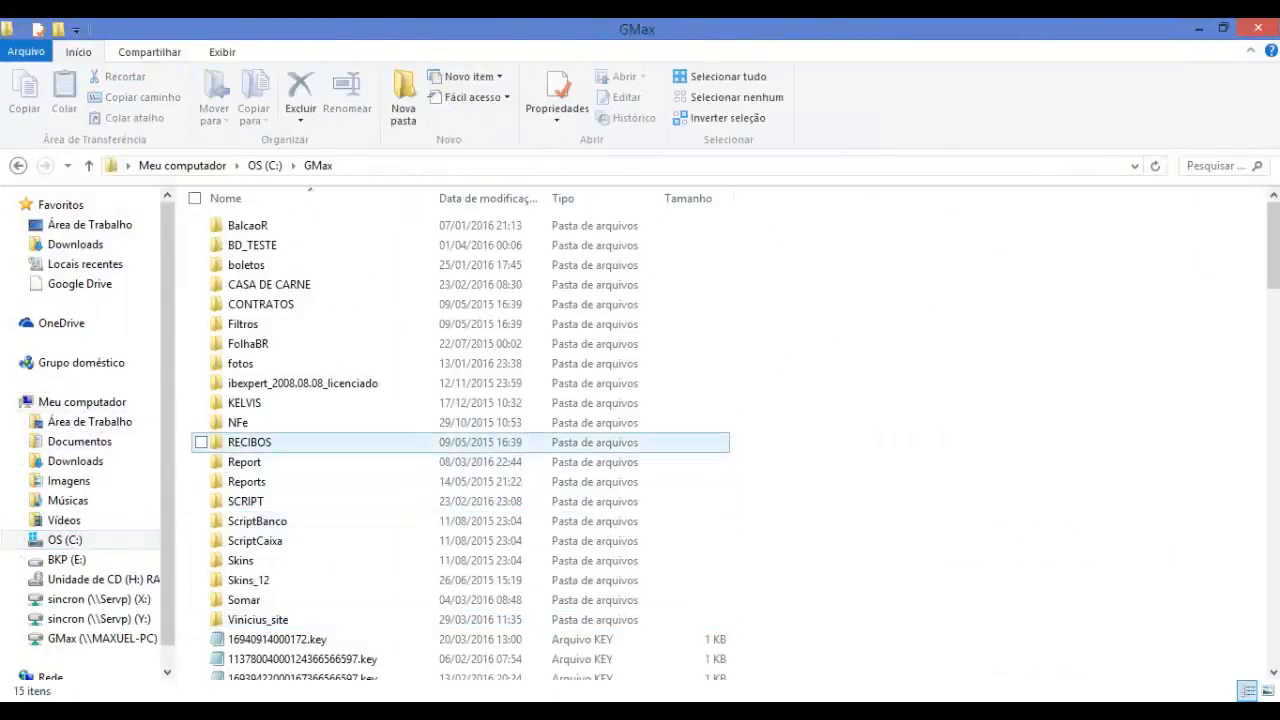
scroll(400, 470, down, 8)
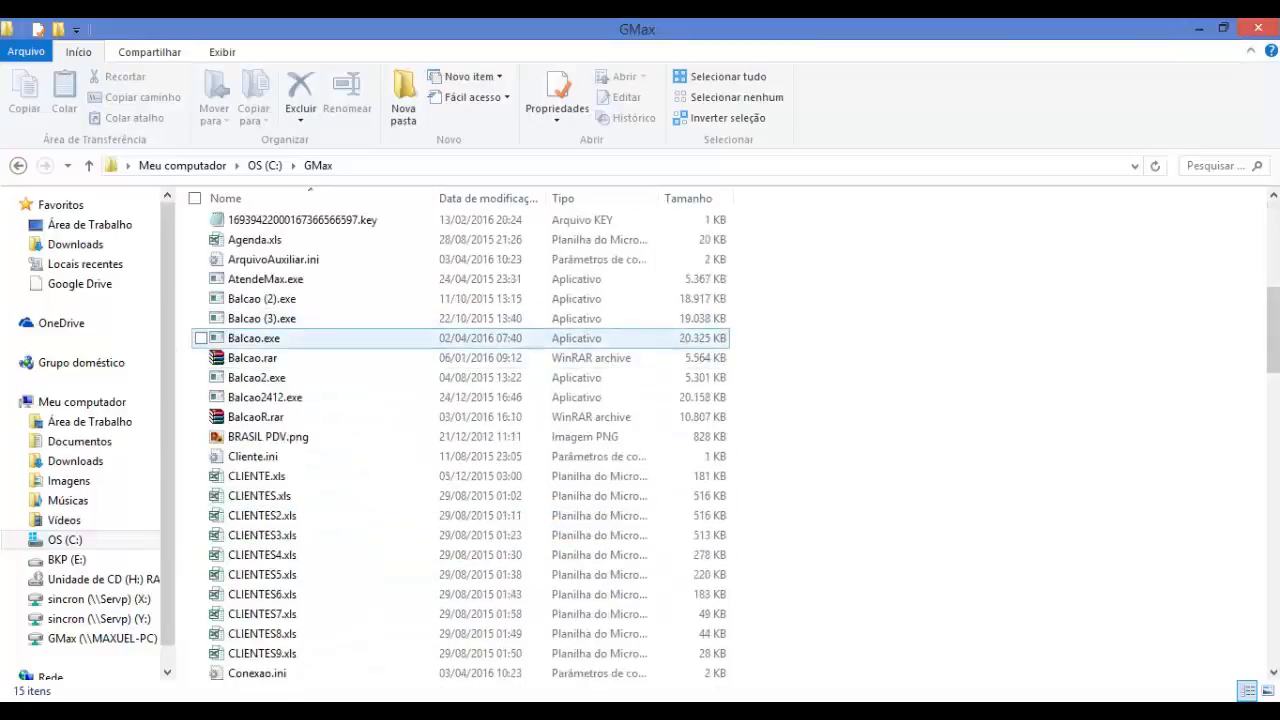
click(256, 338)
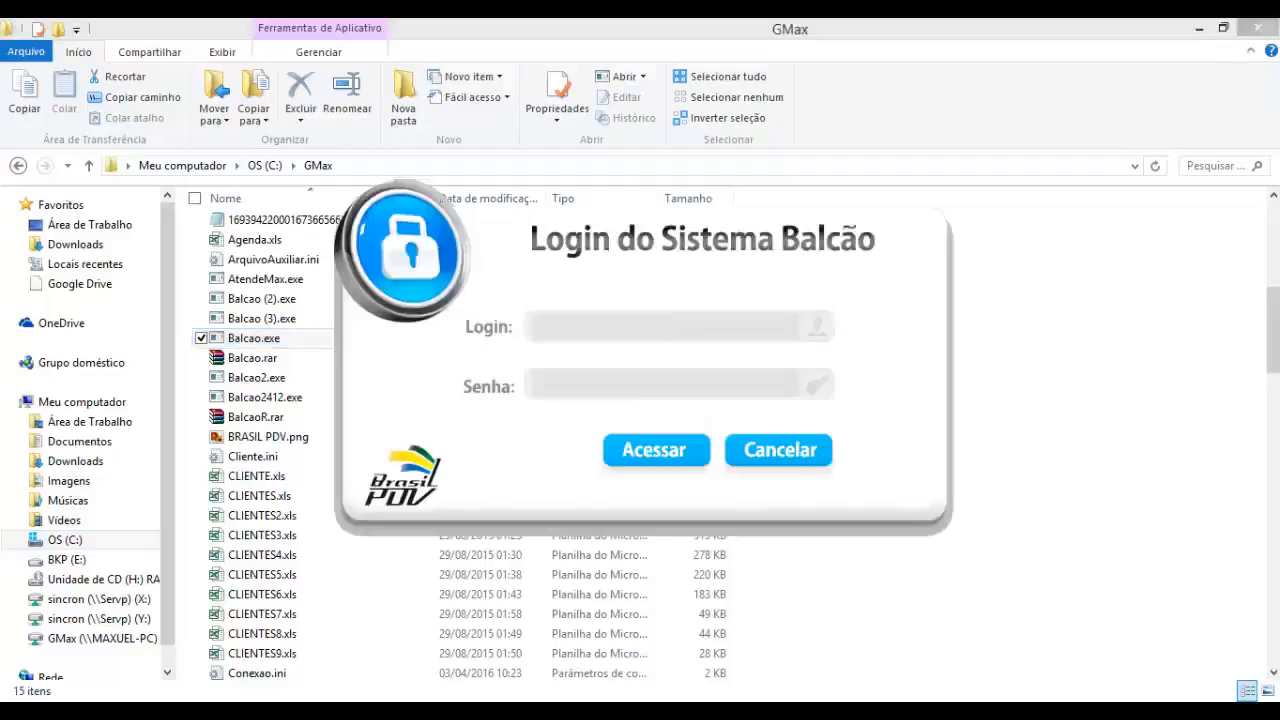
Log in to Sistema Balcão with the user's login name and password.
text(MARCIO)
key(Return)
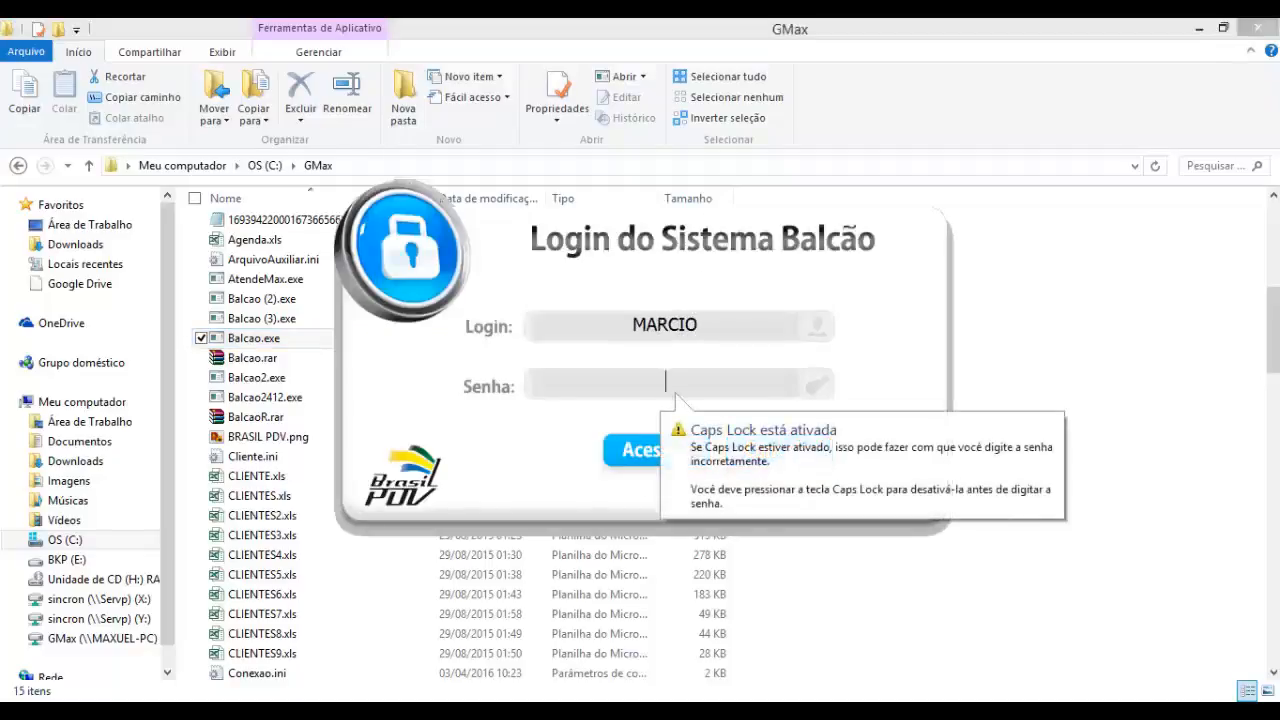
text(•••)
key(Return)
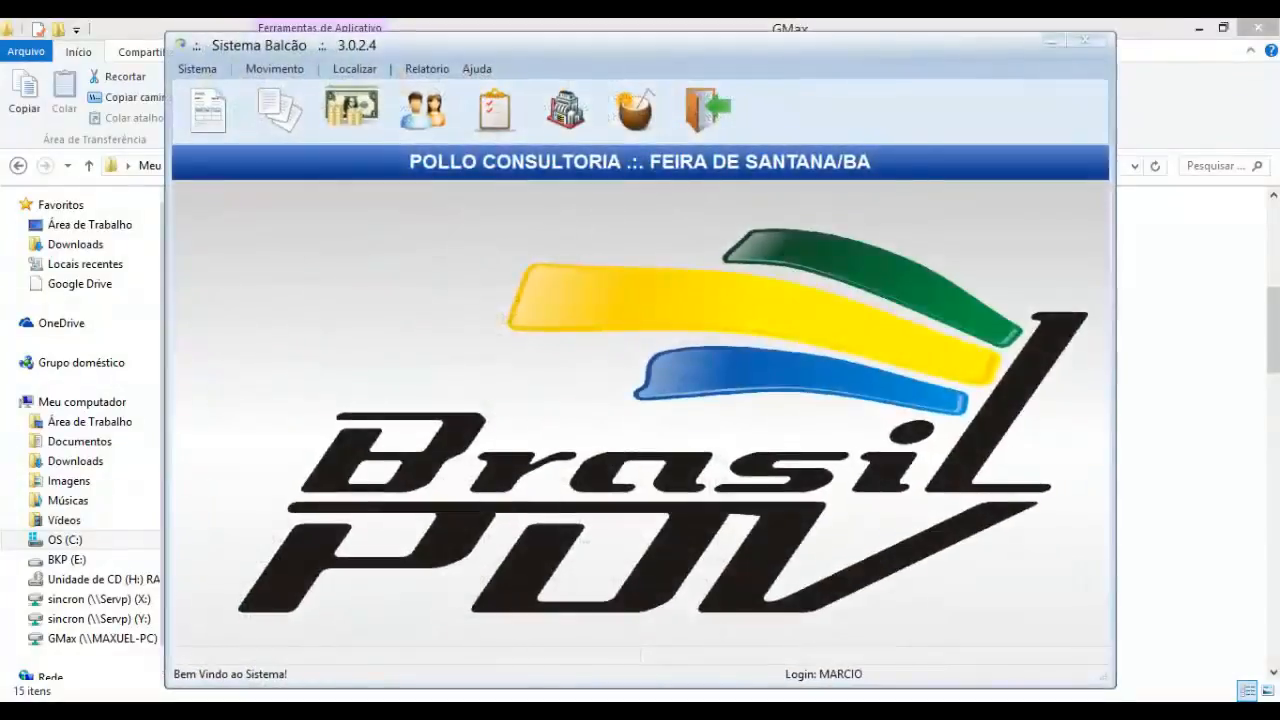
Open Gerenciador Pedidos and search the orders to deliver, leaving the seller, route and city filters blank.
click(275, 69)
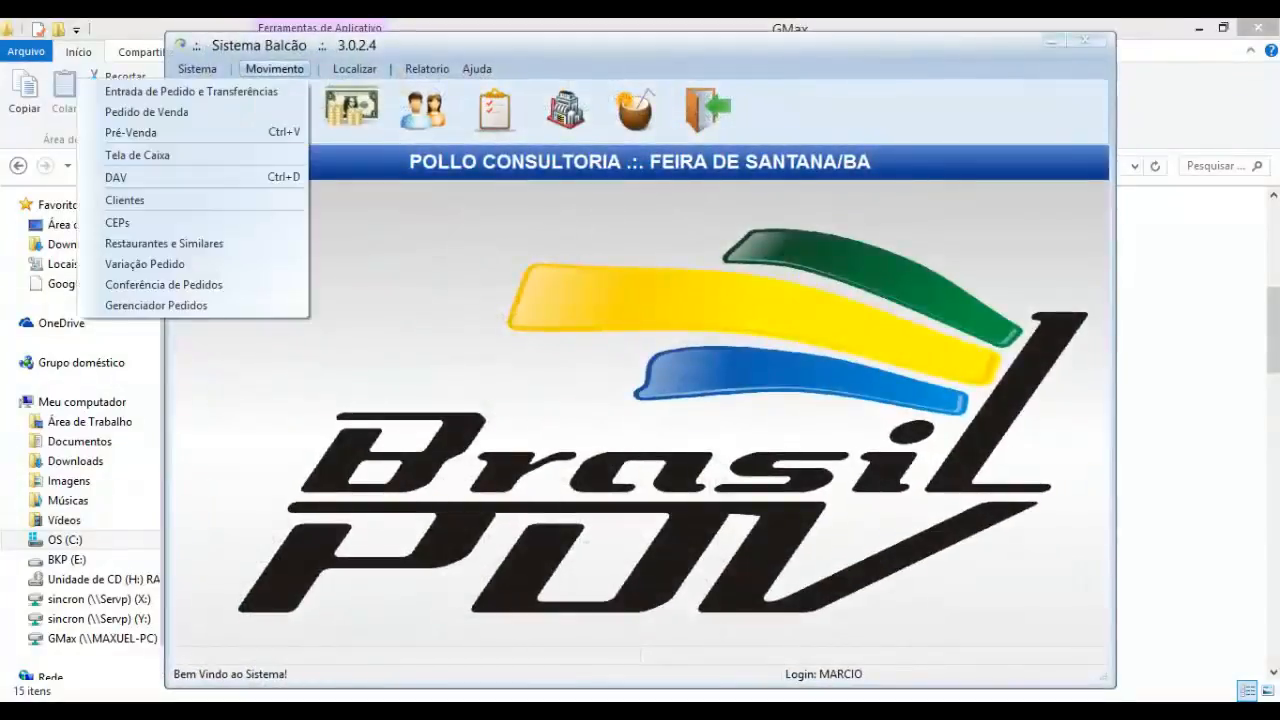
click(156, 305)
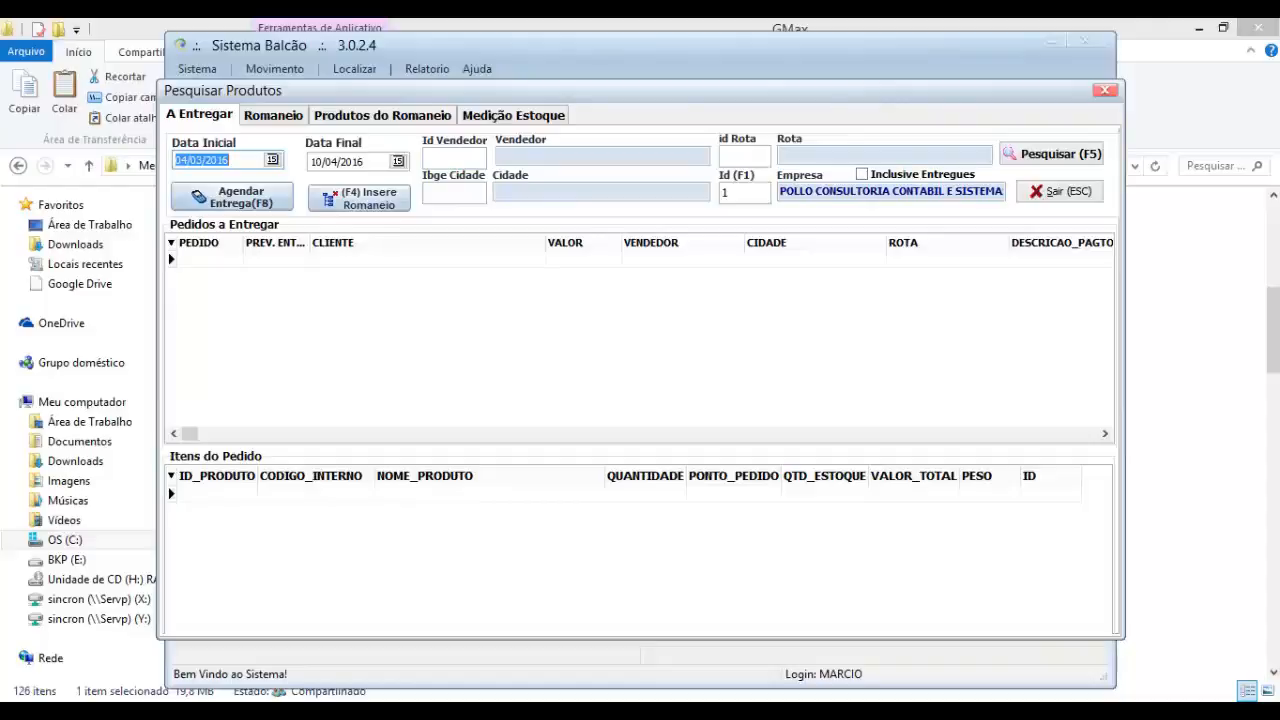
click(453, 158)
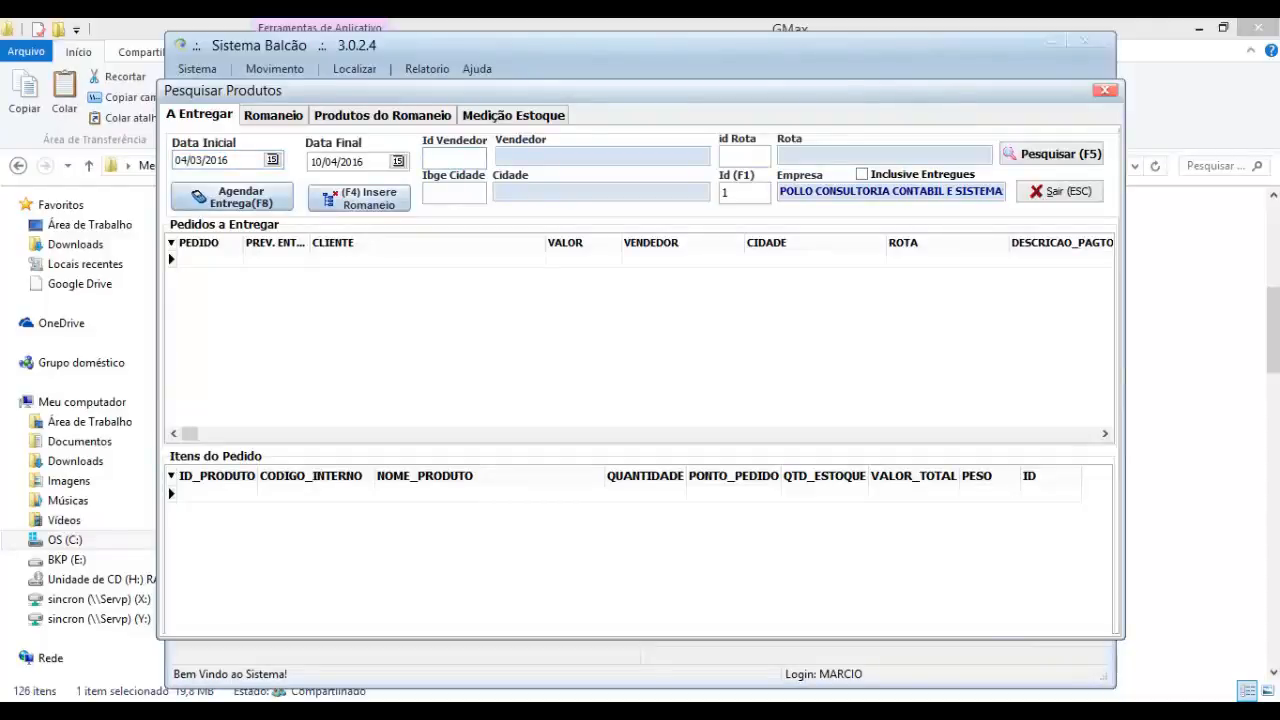
click(744, 156)
click(453, 193)
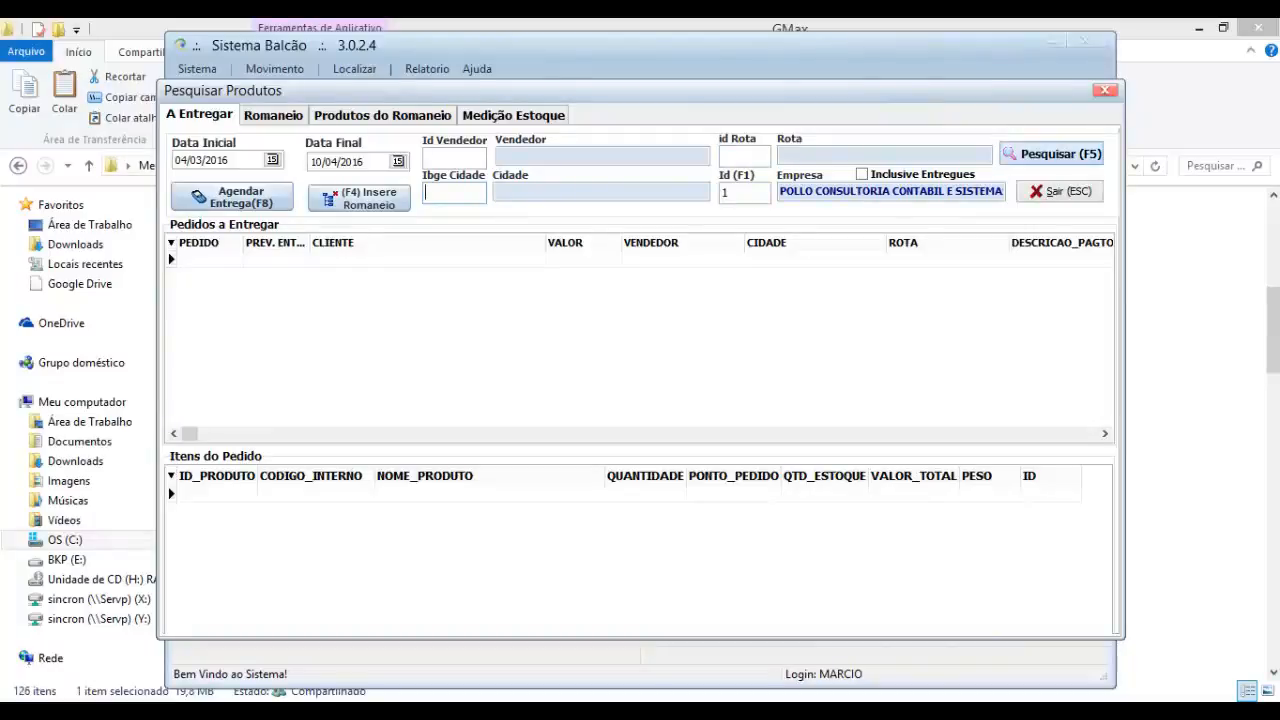
key(F5)
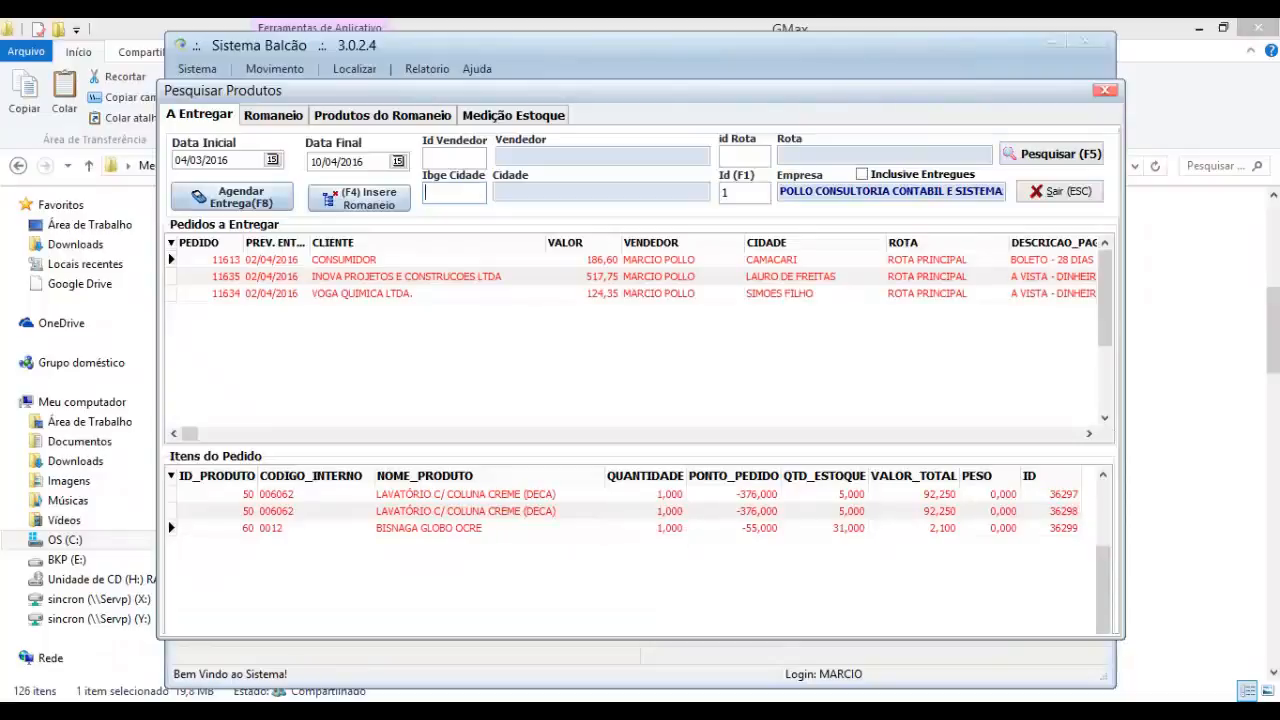
Examine the CONSUMIDOR order's number, expected delivery date, client, value and seller in the list of orders to deliver.
click(276, 260)
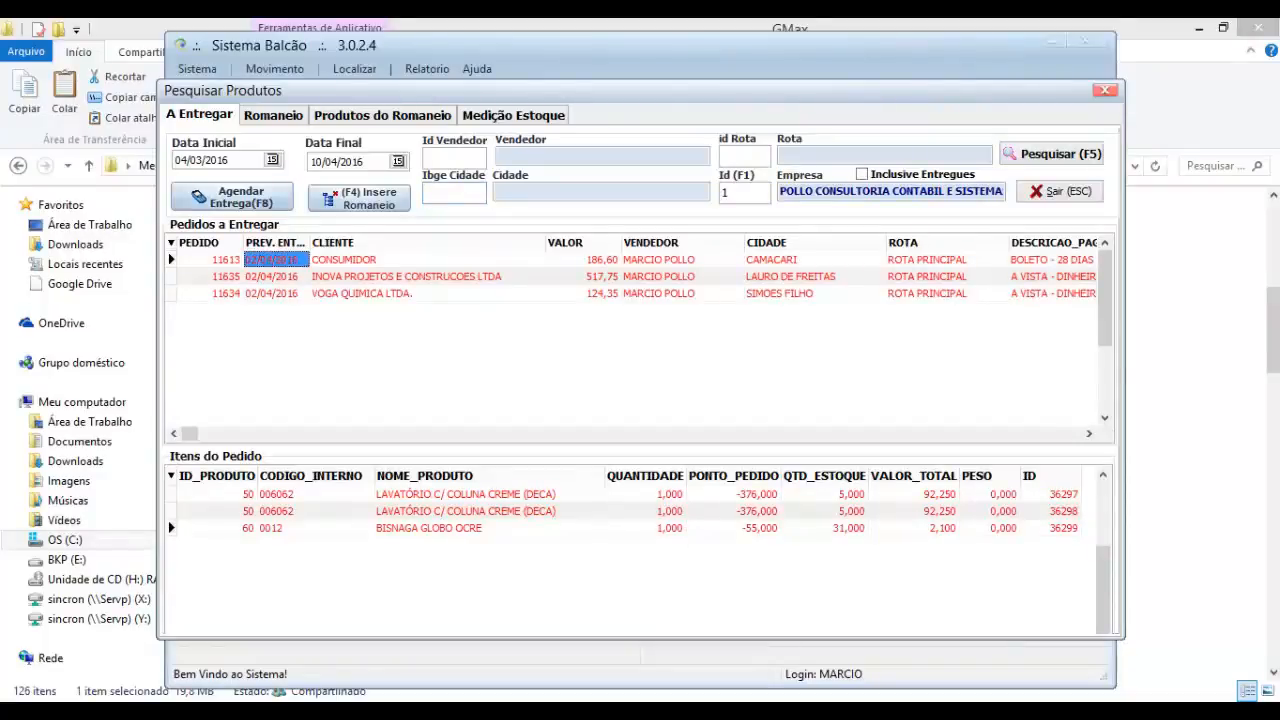
key(Right)
key(Right)
key(Right)
key(Right)
key(Right)
key(Right)
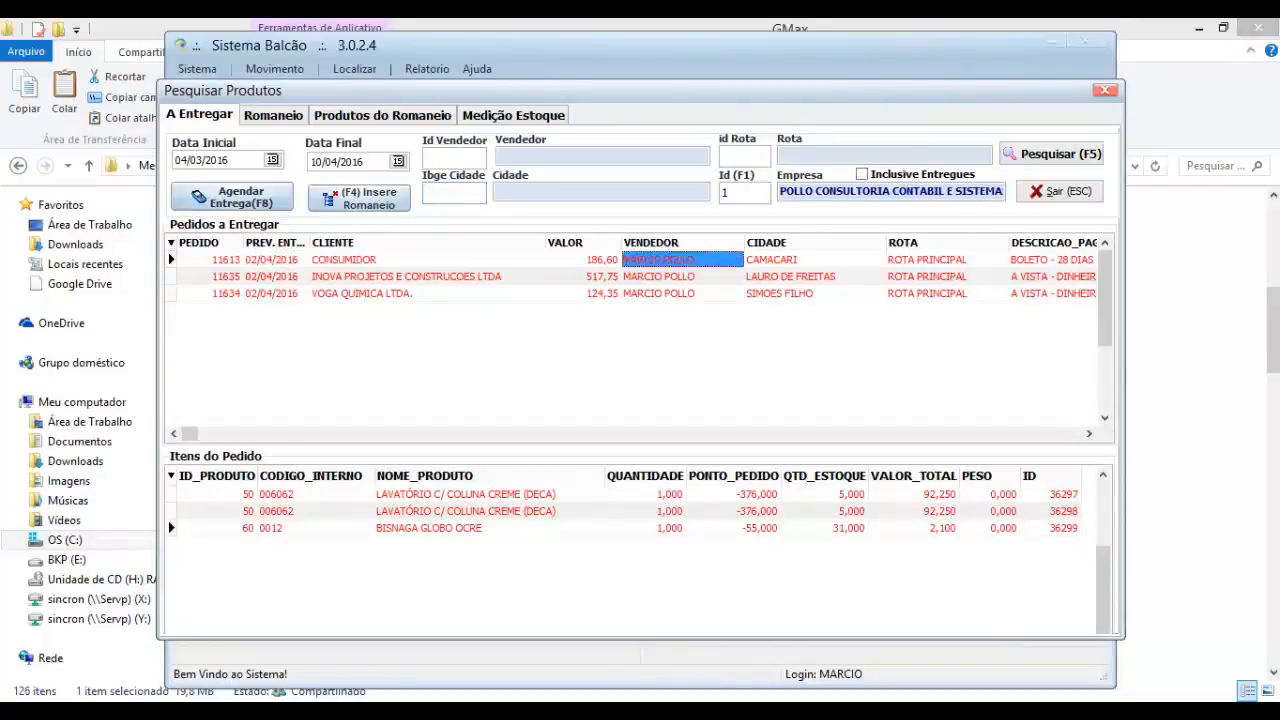
key(Left)
key(Left)
key(Left)
key(Left)
key(Left)
key(Left)
key(Left)
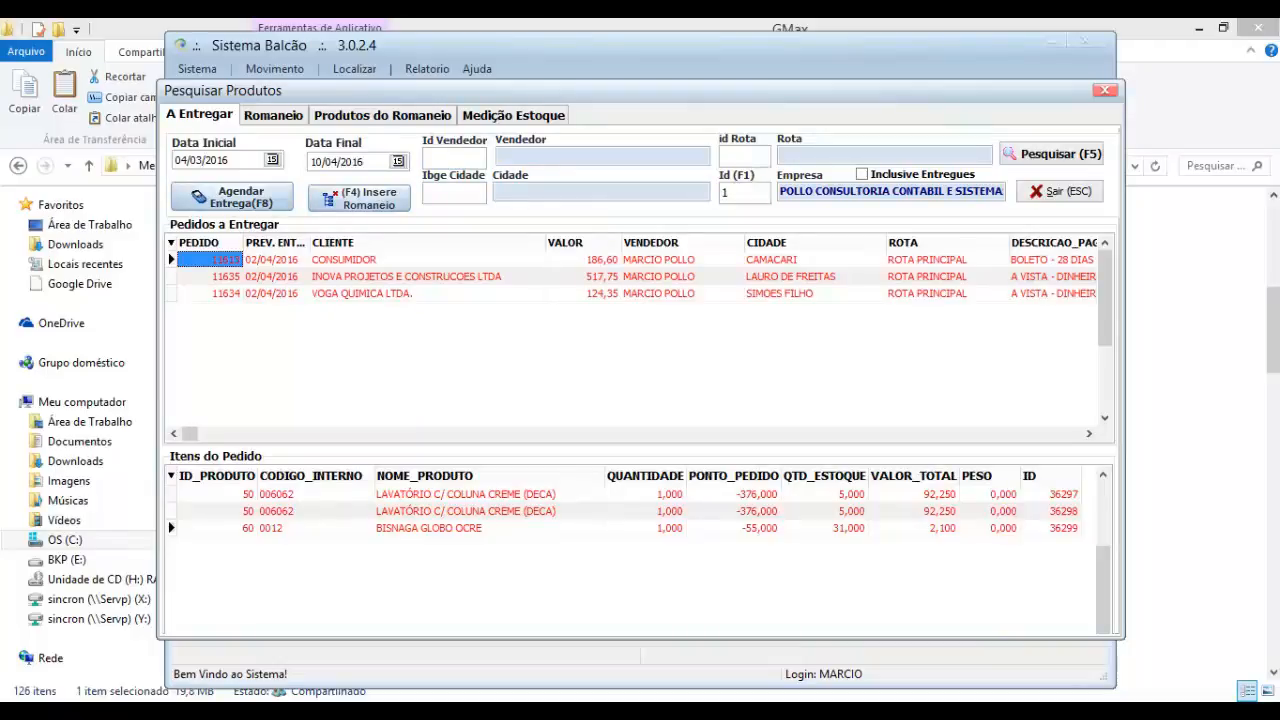
click(427, 260)
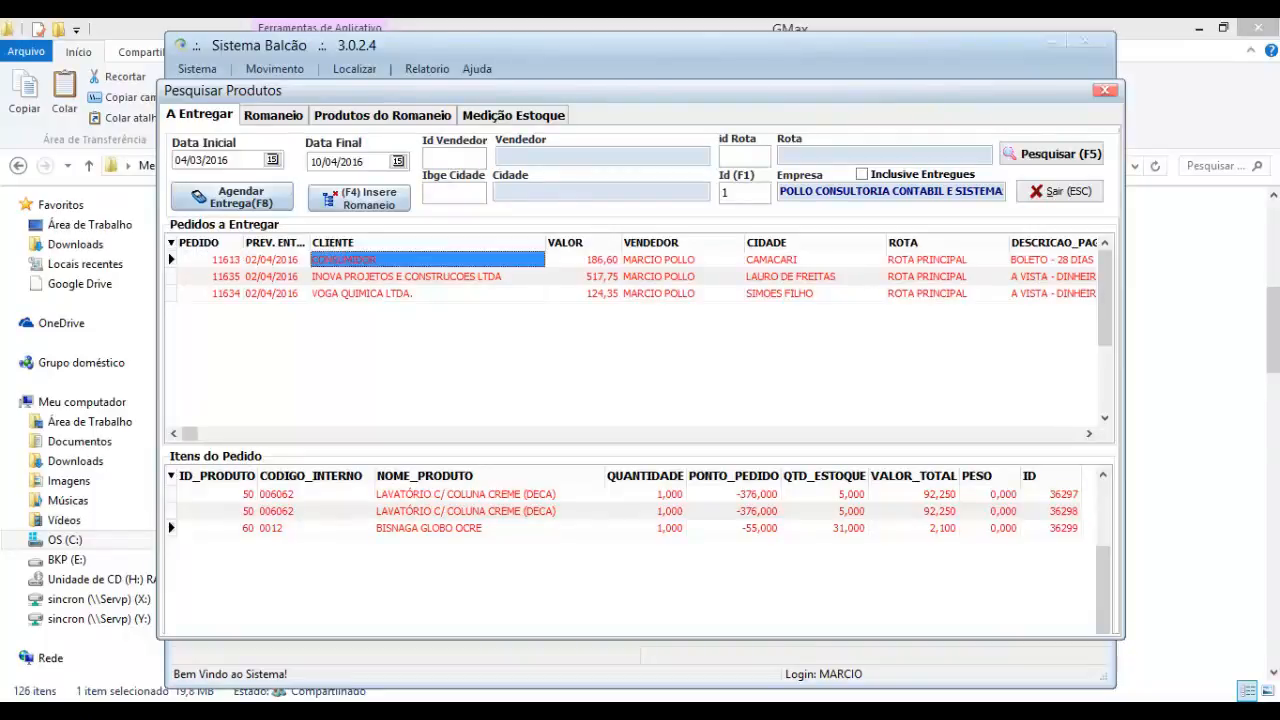
key(Left)
key(Left)
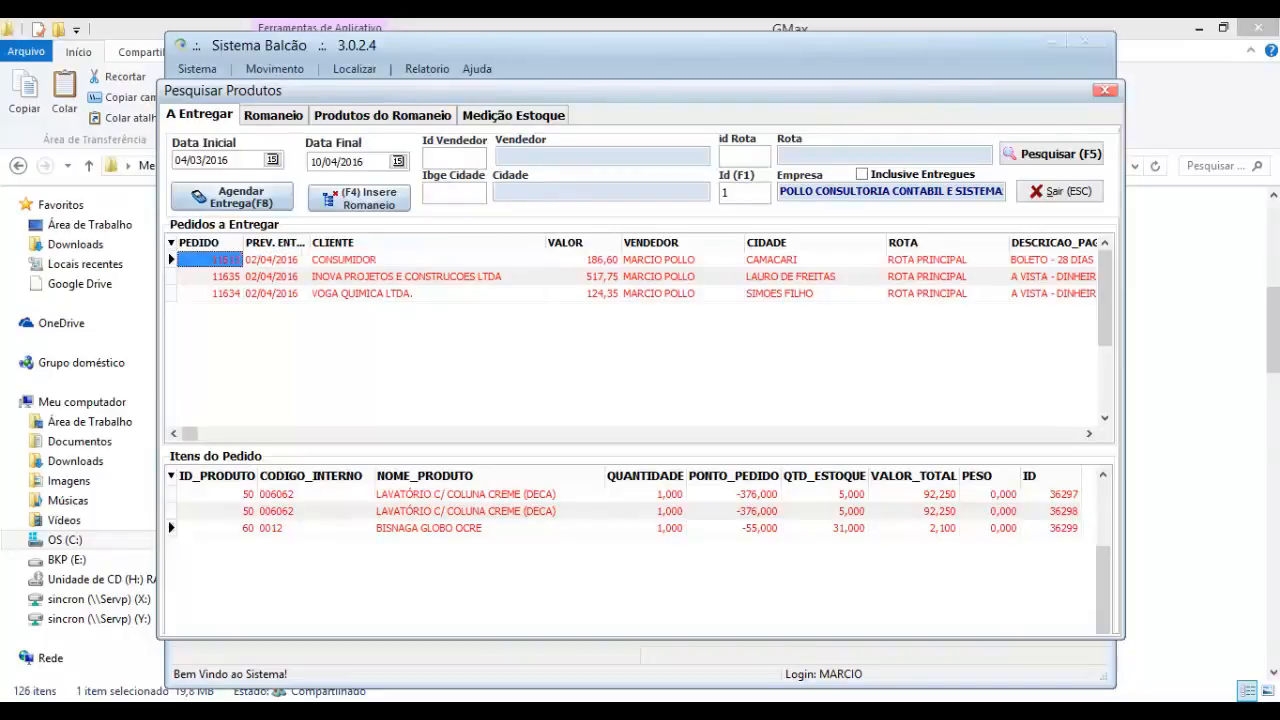
key(Right)
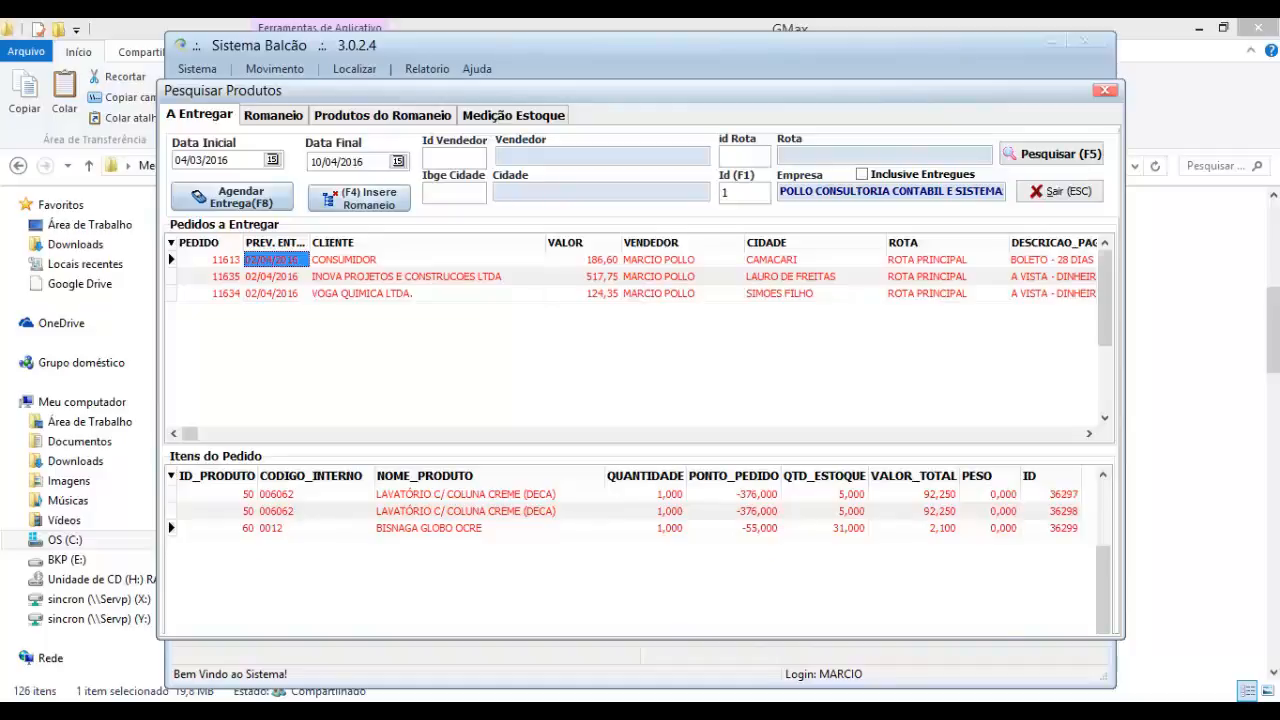
Select the INOVA PROJETOS E CONSTRUCOES LTDA order and examine the LAVATÓRIO C/ COLUNA CREME item's quantity, order point and stock.
click(272, 277)
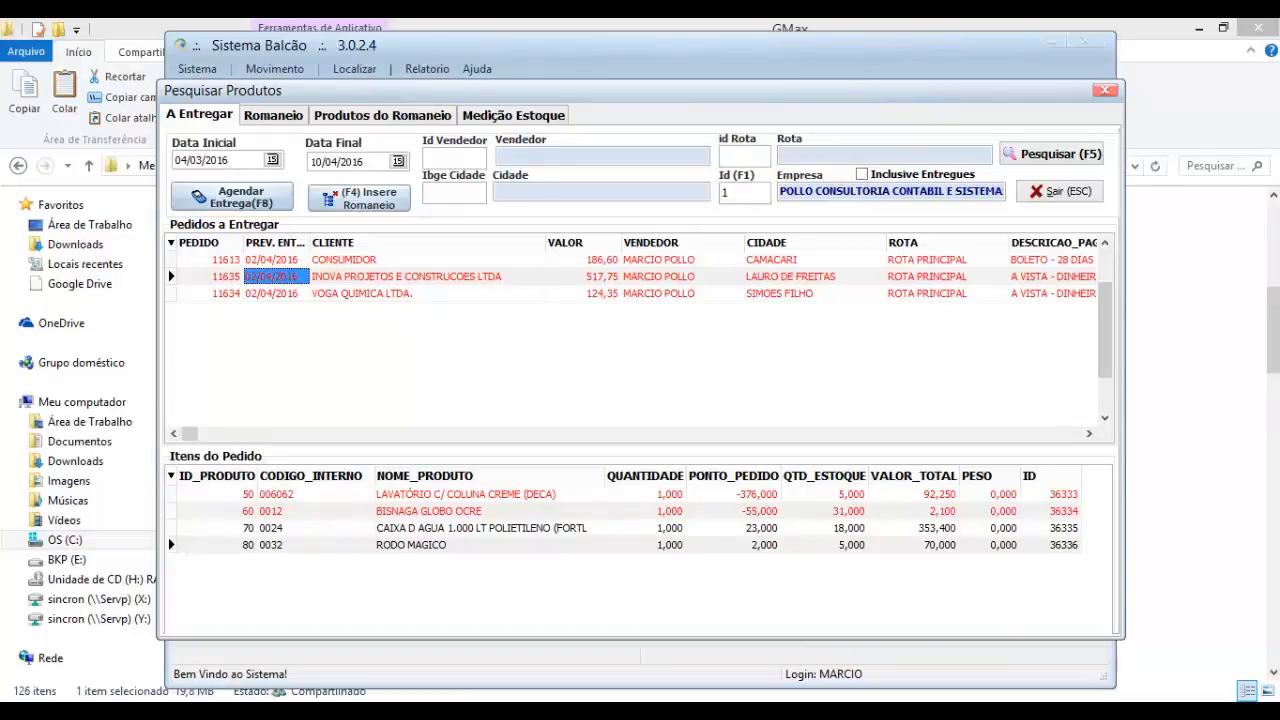
click(489, 494)
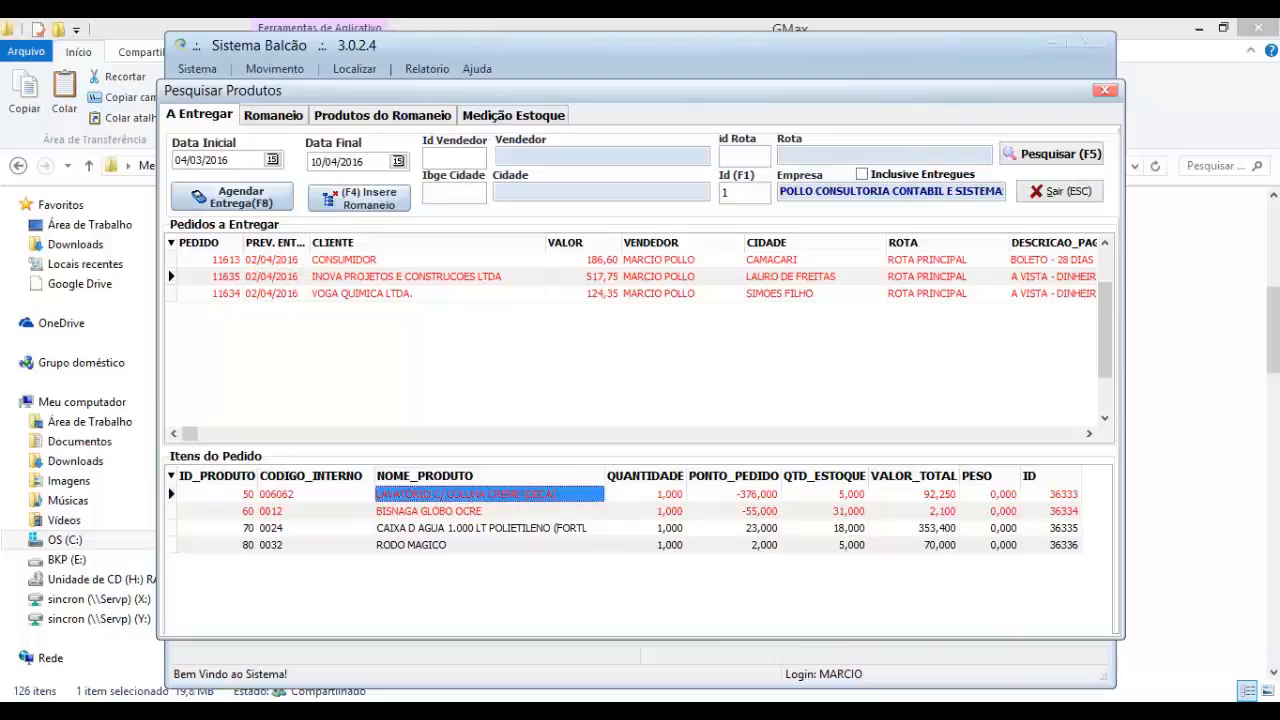
key(Right)
key(Right)
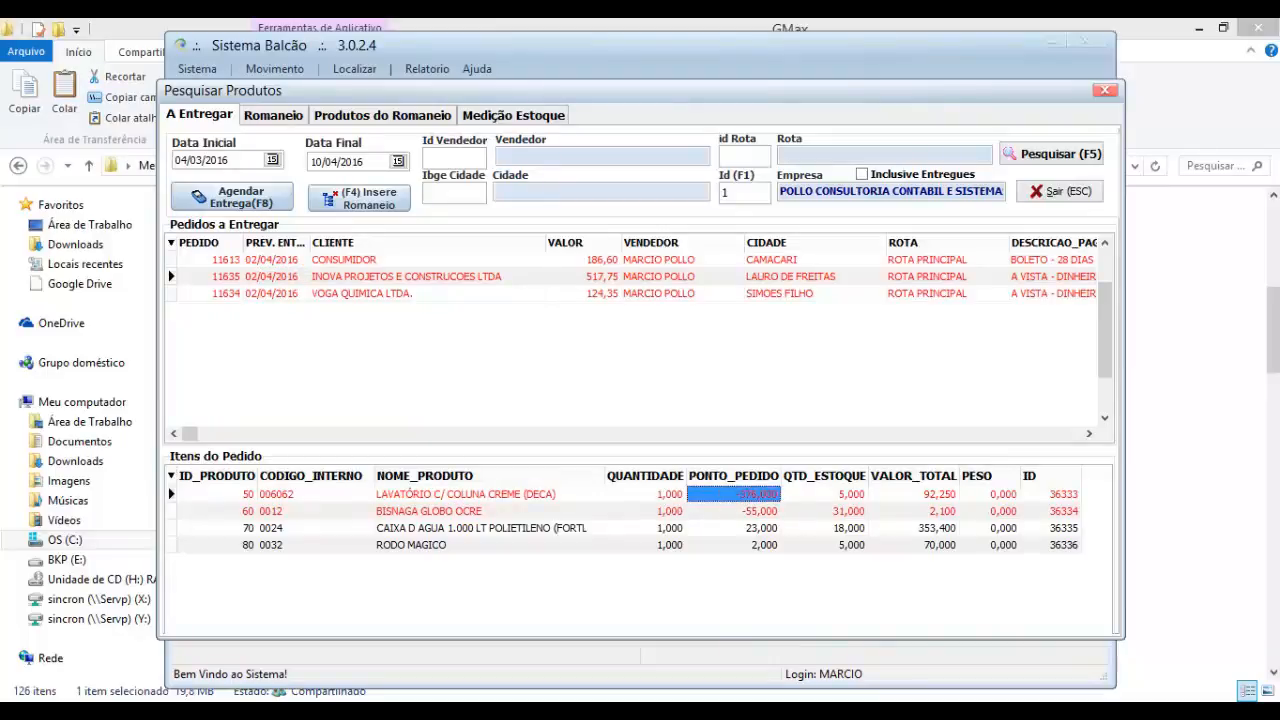
key(Right)
key(Right)
key(Left)
key(Left)
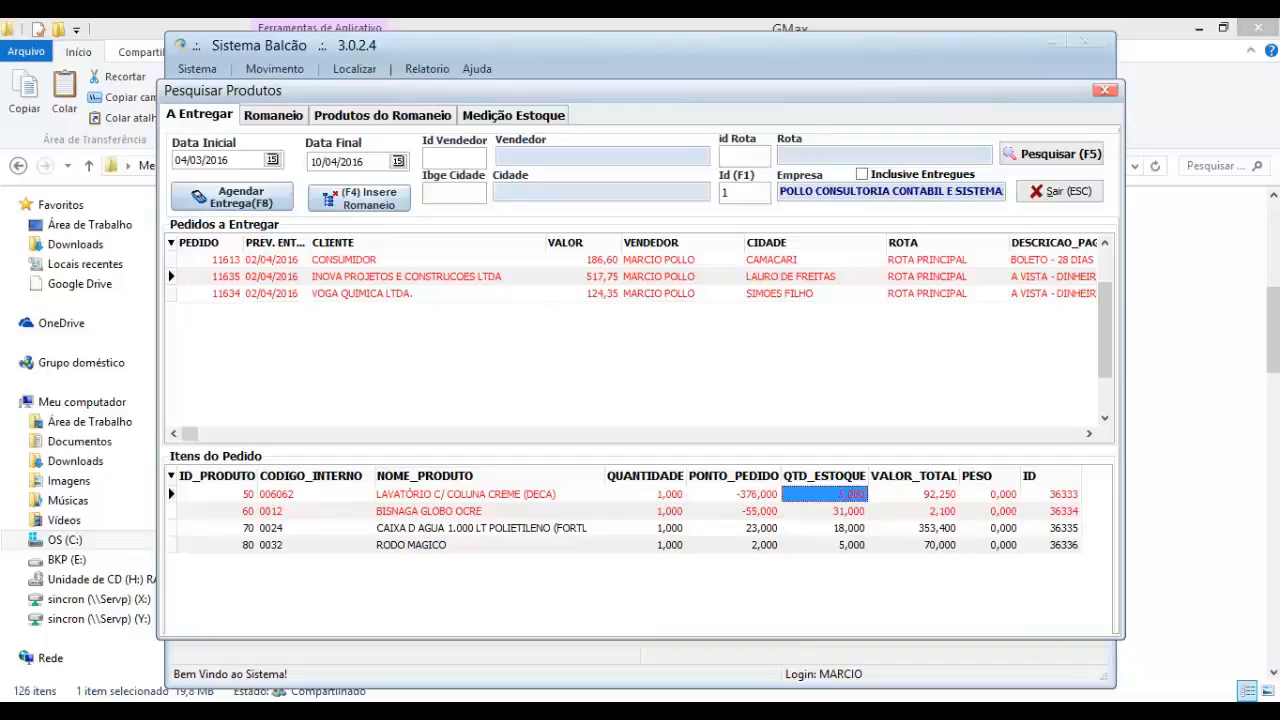
key(Left)
key(Left)
key(Left)
key(Left)
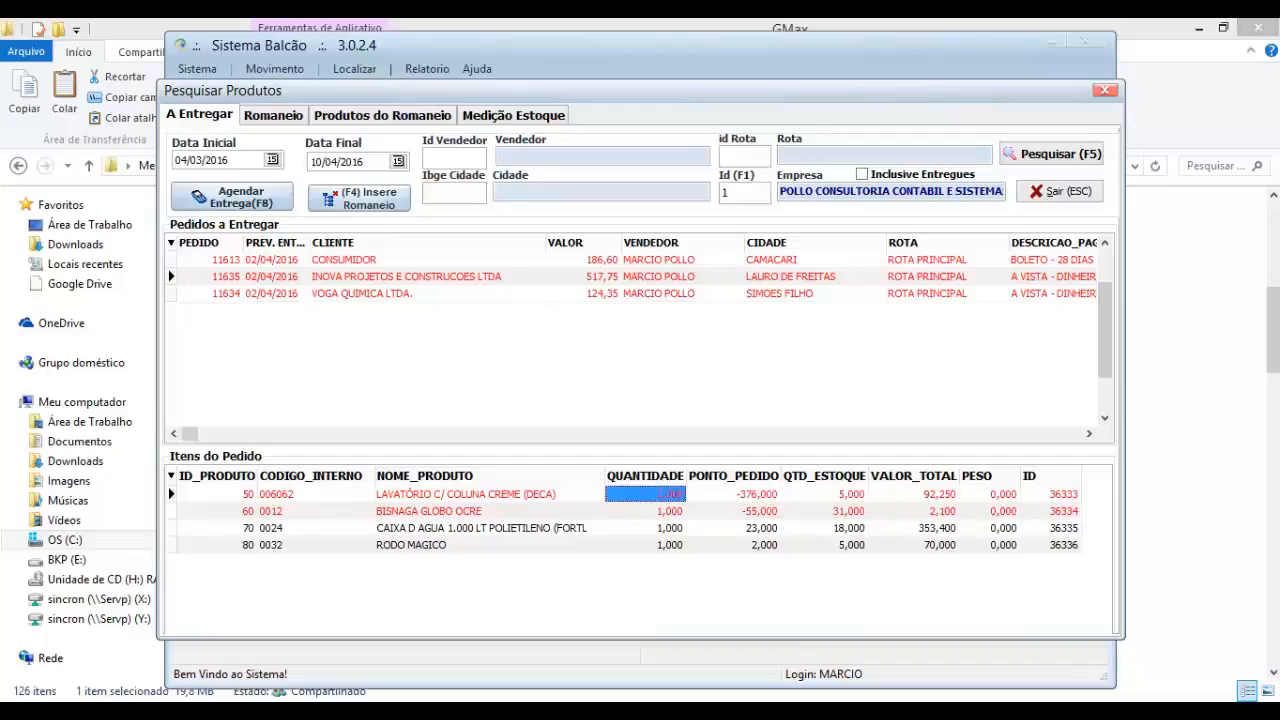
key(Right)
key(Right)
key(Right)
key(Right)
key(Left)
key(Left)
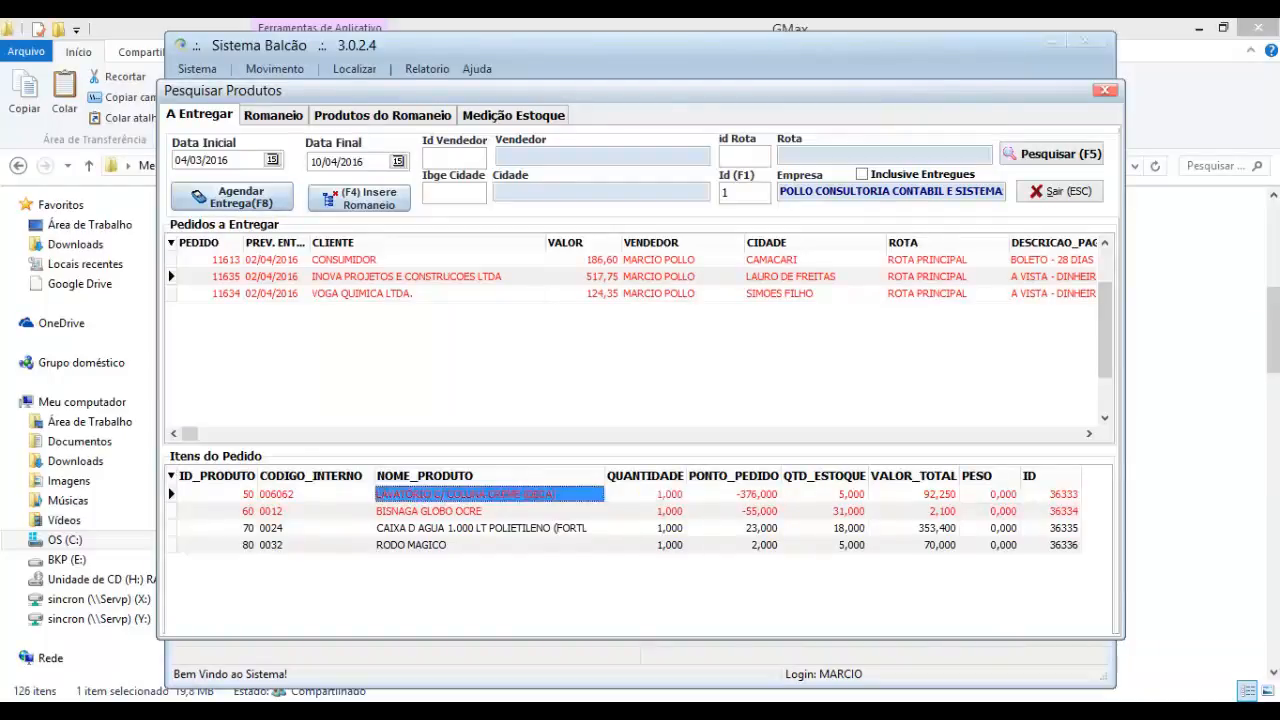
key(Right)
key(Right)
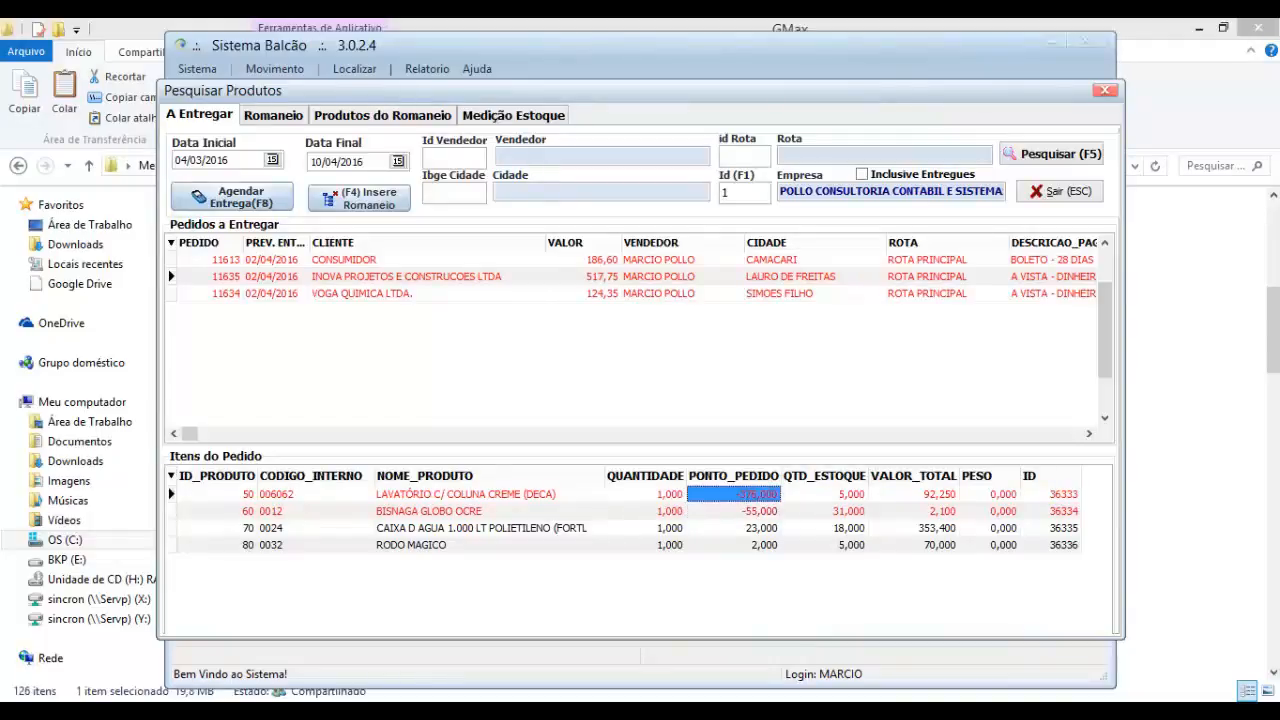
Compare the order points of the INOVA order's items, checking the CAIXA D AGUA 1.000 LT item's against its quantity.
click(734, 511)
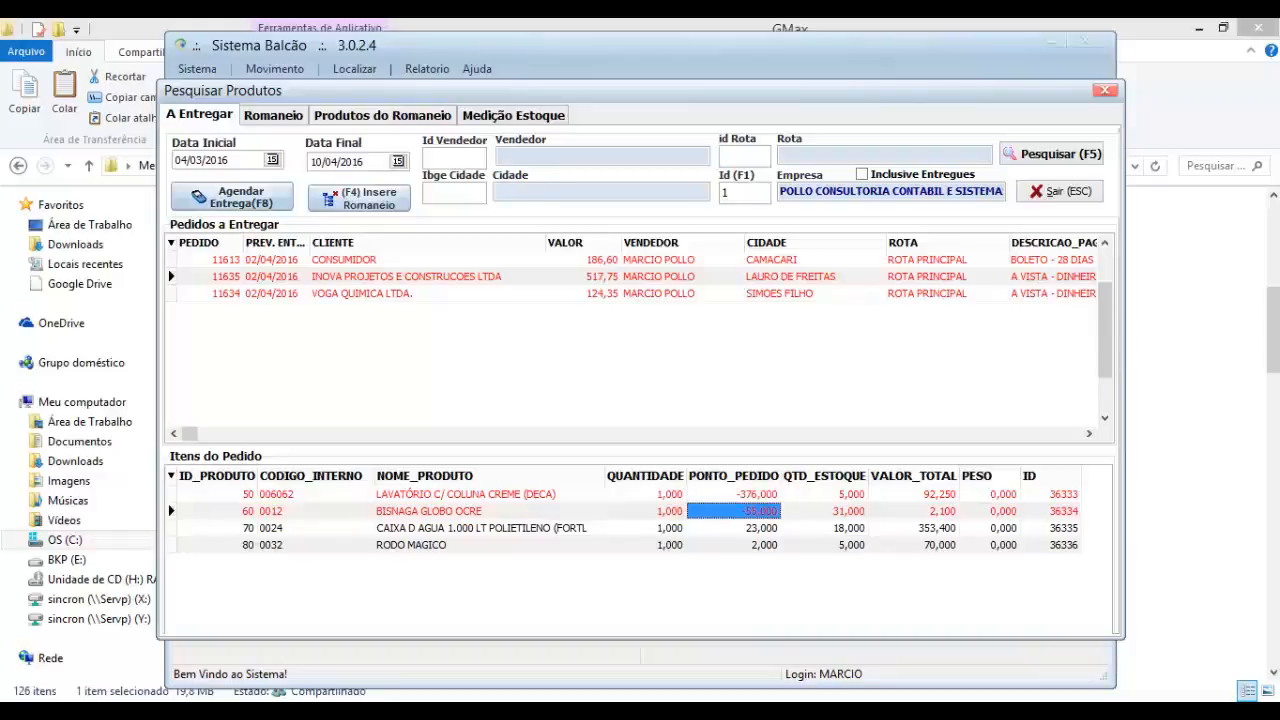
click(734, 494)
key(Down)
key(Down)
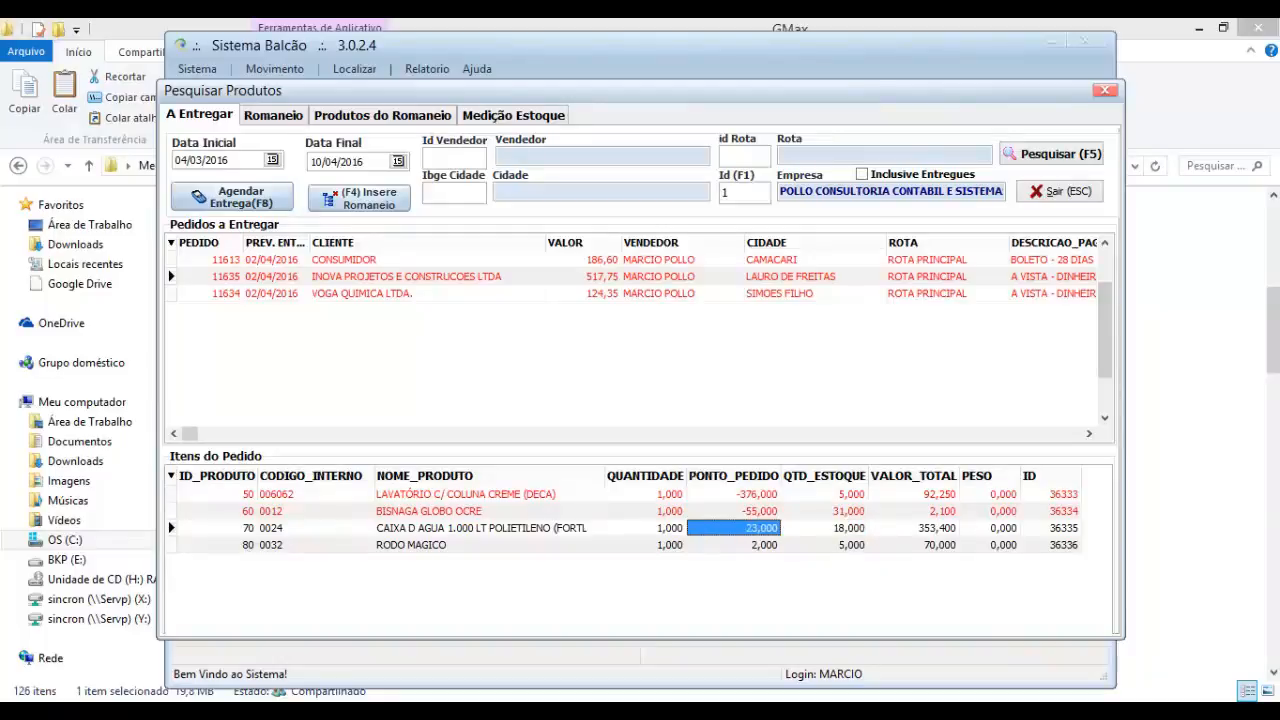
key(Left)
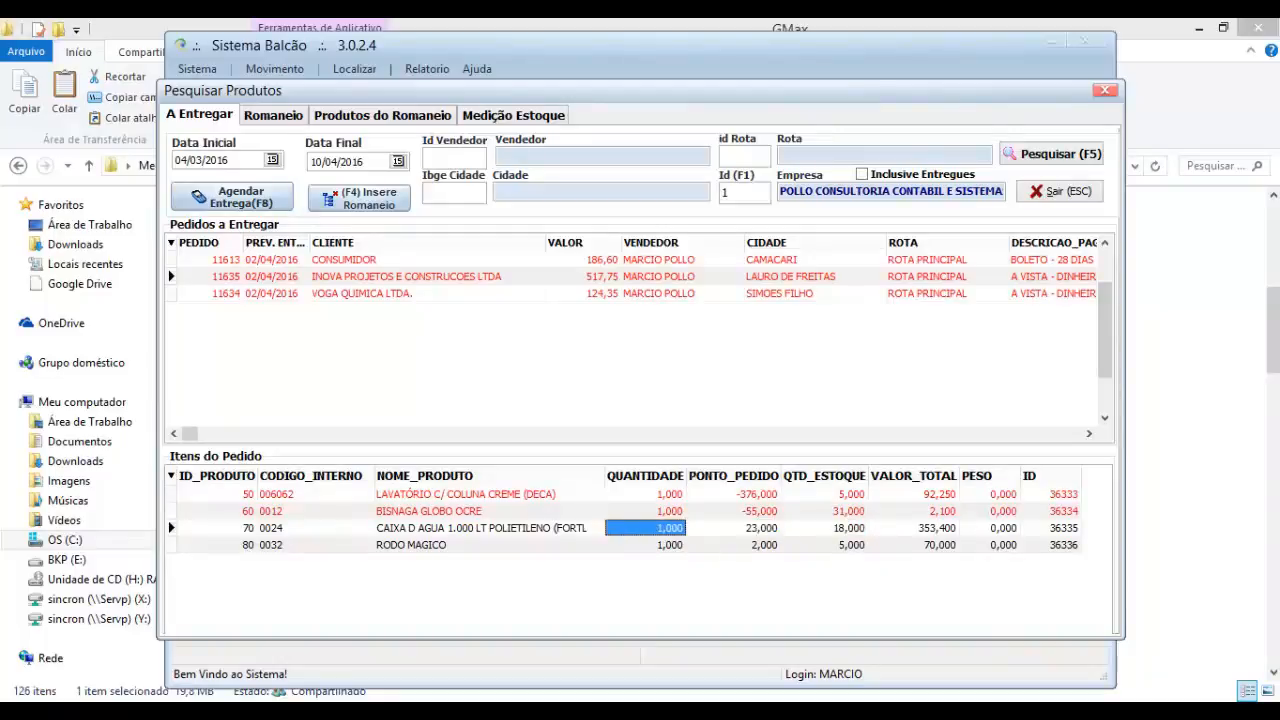
key(Right)
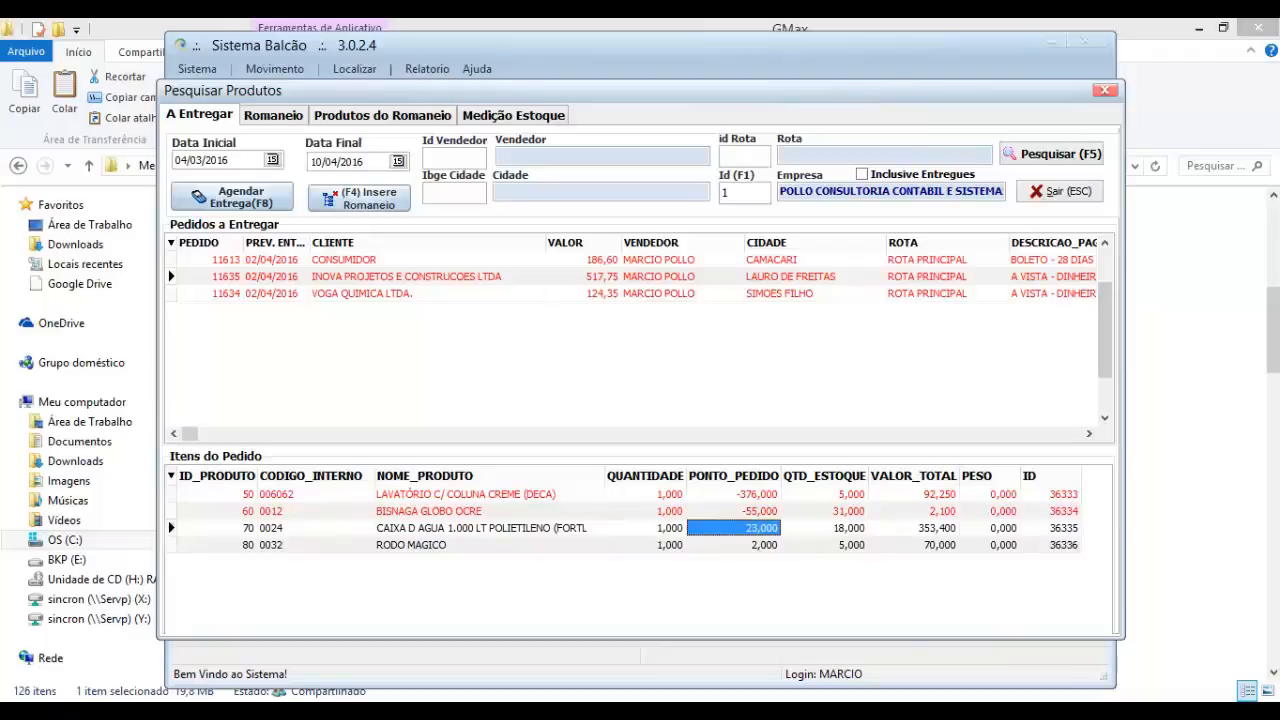
key(Left)
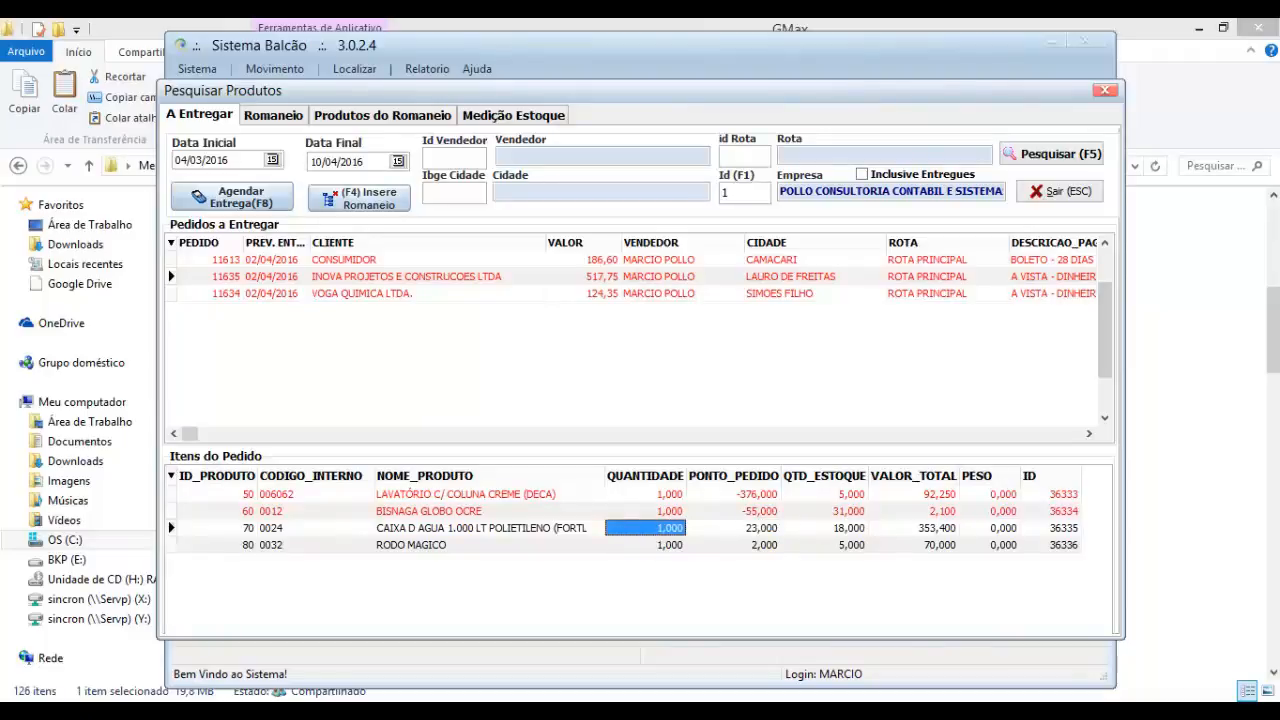
Review the items of the VOGA QUIMICA LTDA. order and return to the INOVA PROJETOS E CONSTRUCOES LTDA order.
click(412, 294)
key(Up)
key(Up)
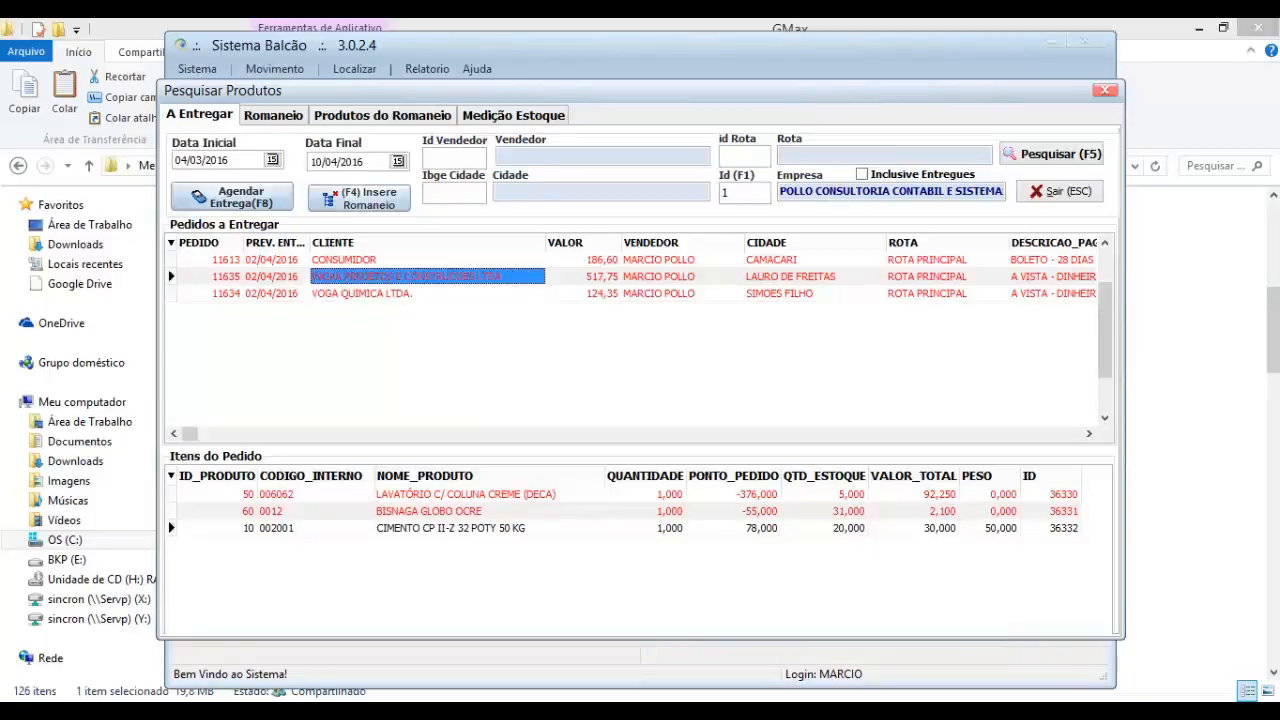
key(Down)
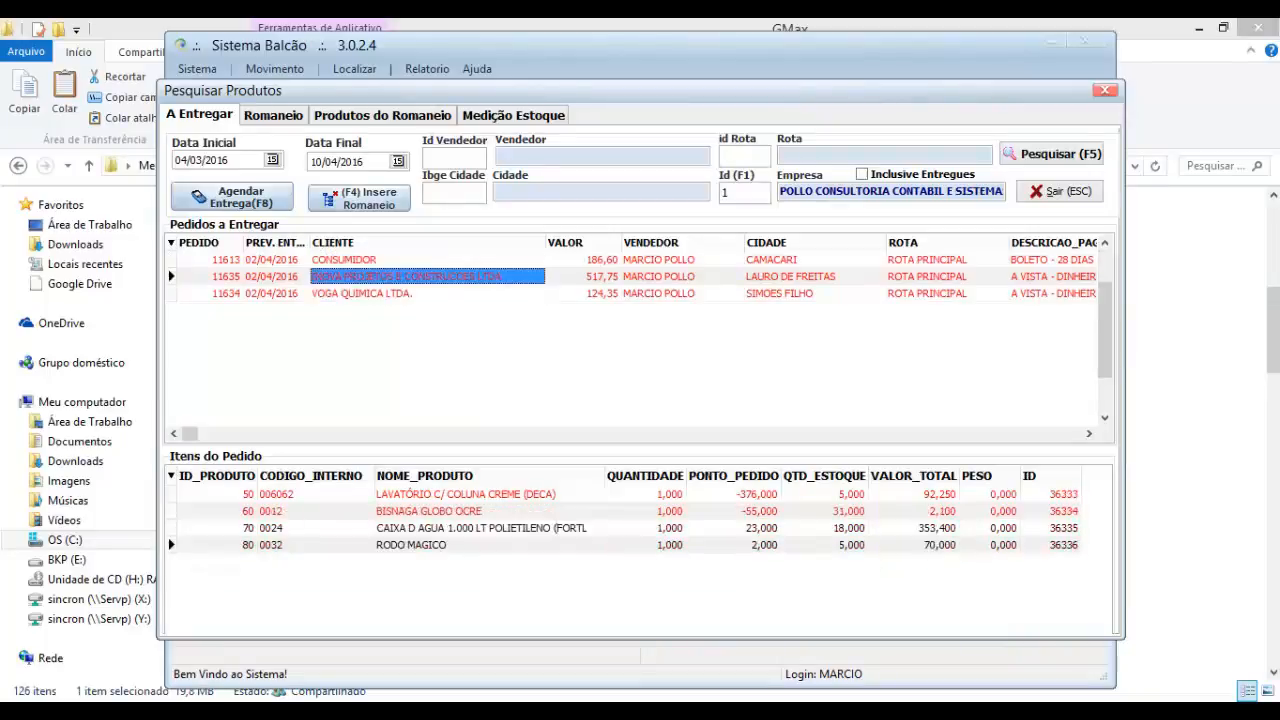
Schedule the CONSUMIDOR order's delivery for 05/04/2016, leaving the observation and carrier blank.
key(Down)
key(Up)
key(Up)
key(Left)
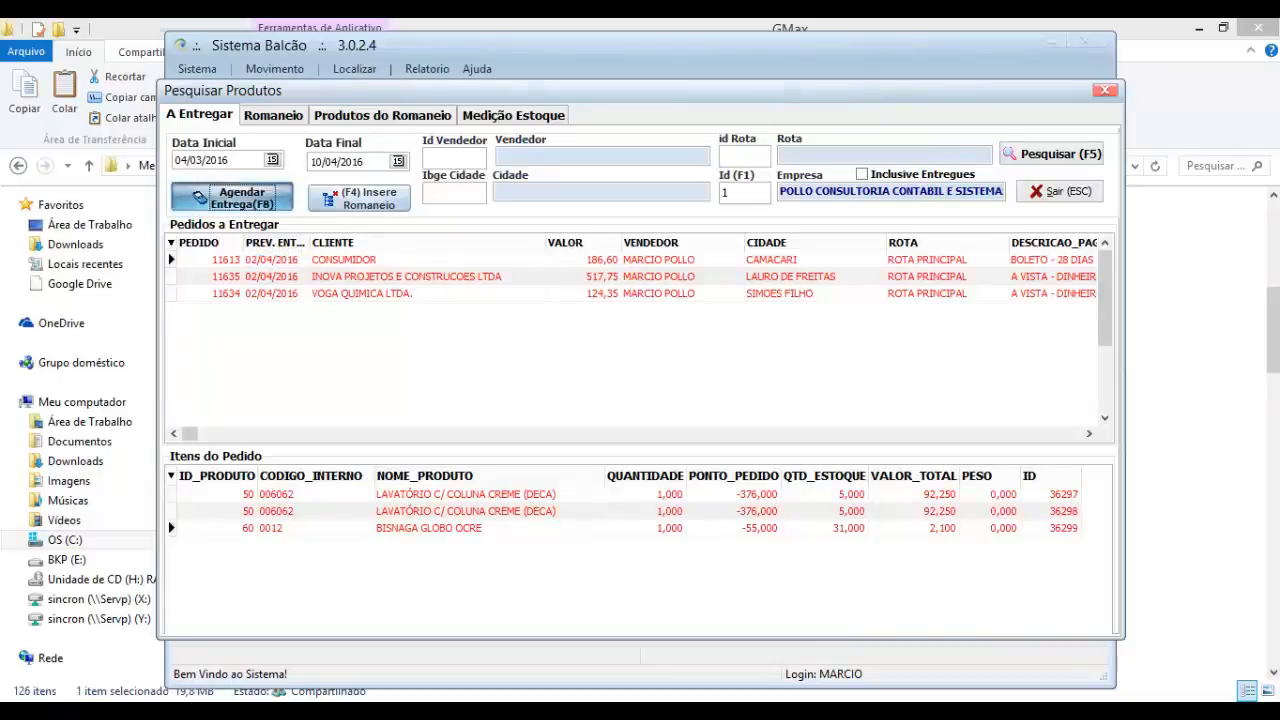
key(F8)
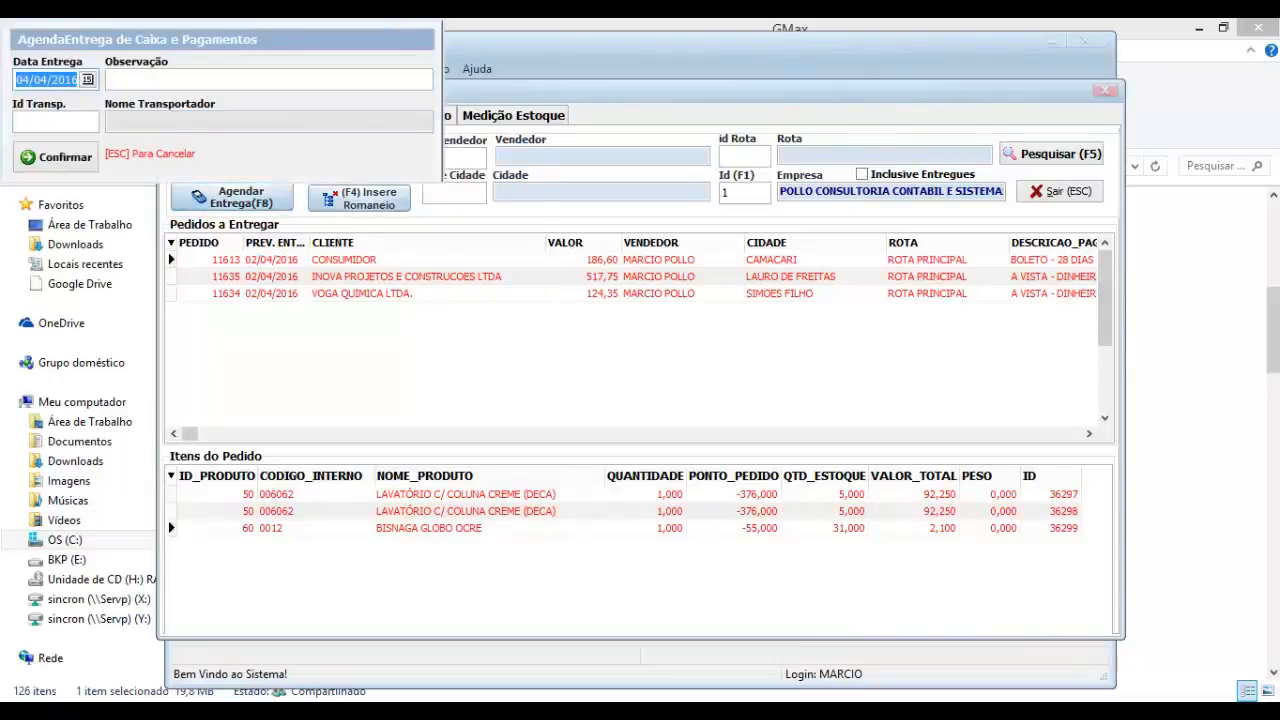
text(05/04/)
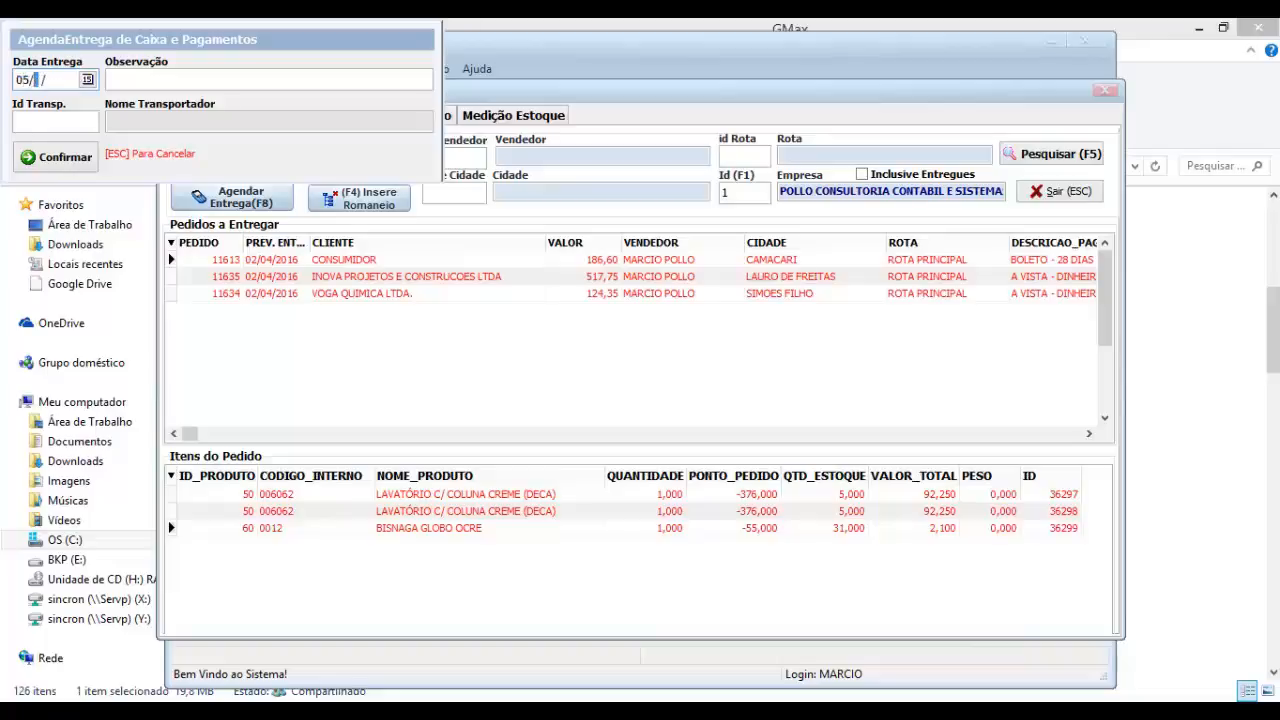
text(6)
key(Tab)
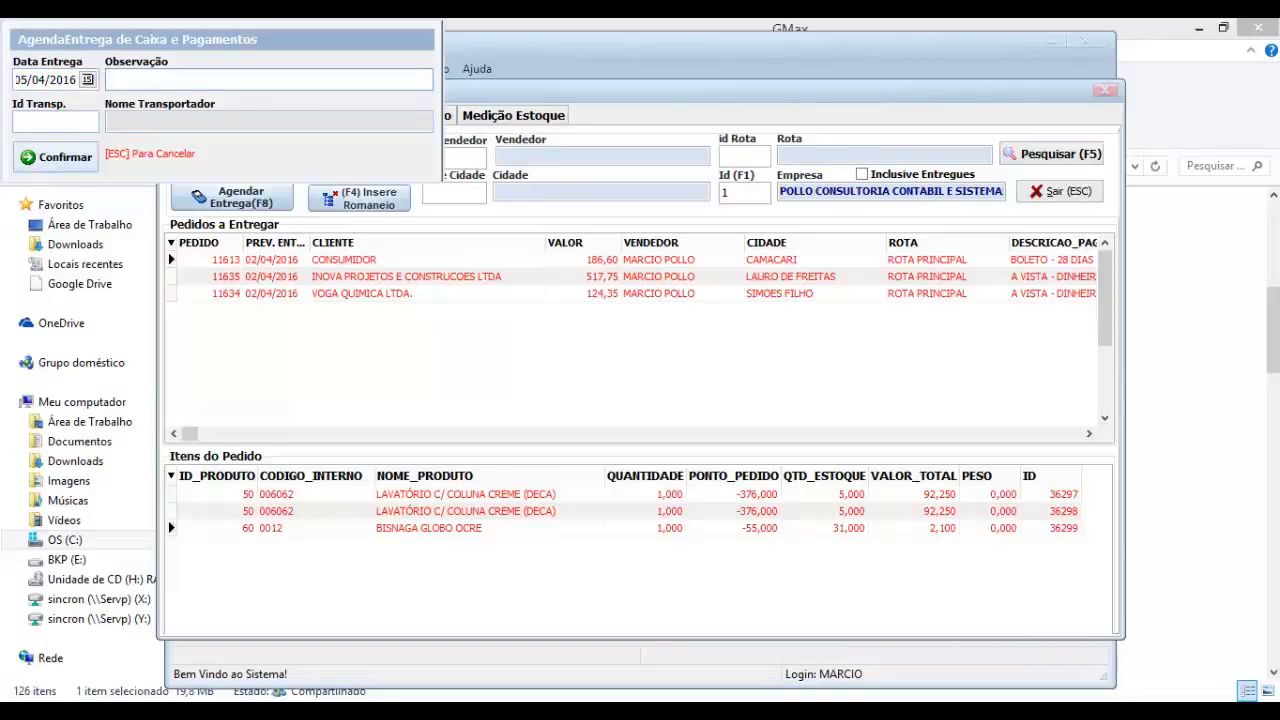
key(Return)
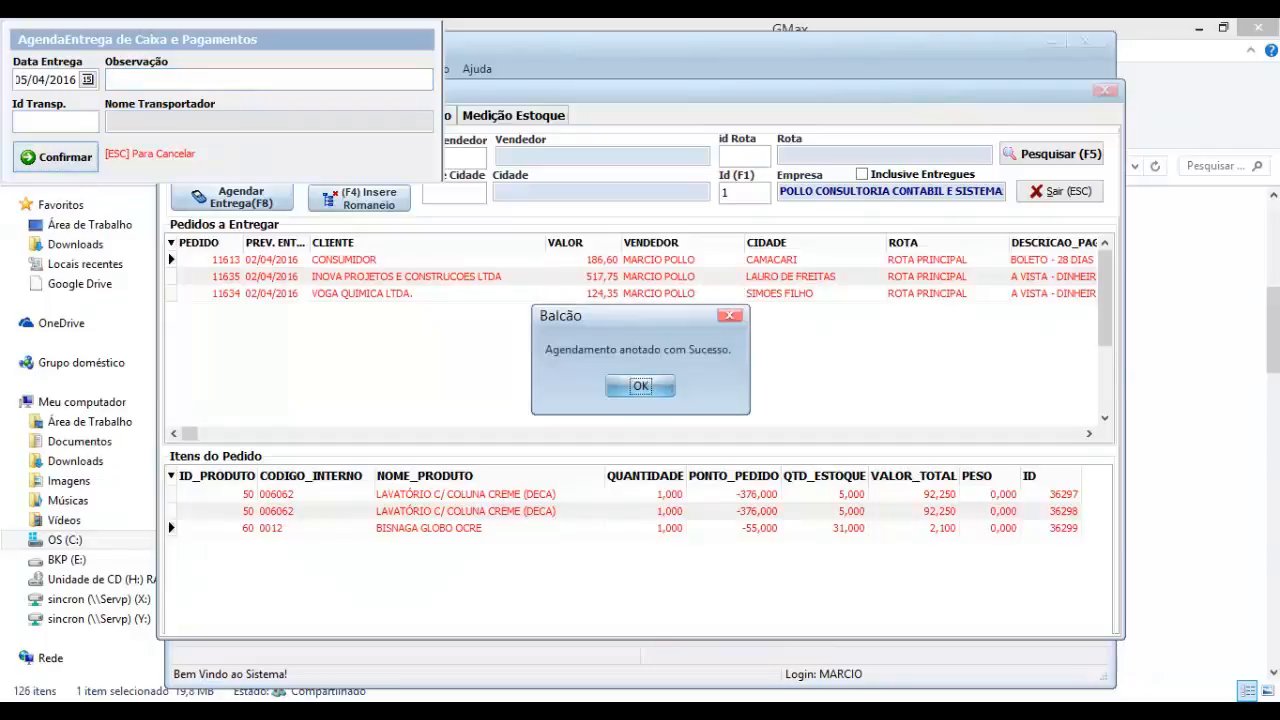
key(Return)
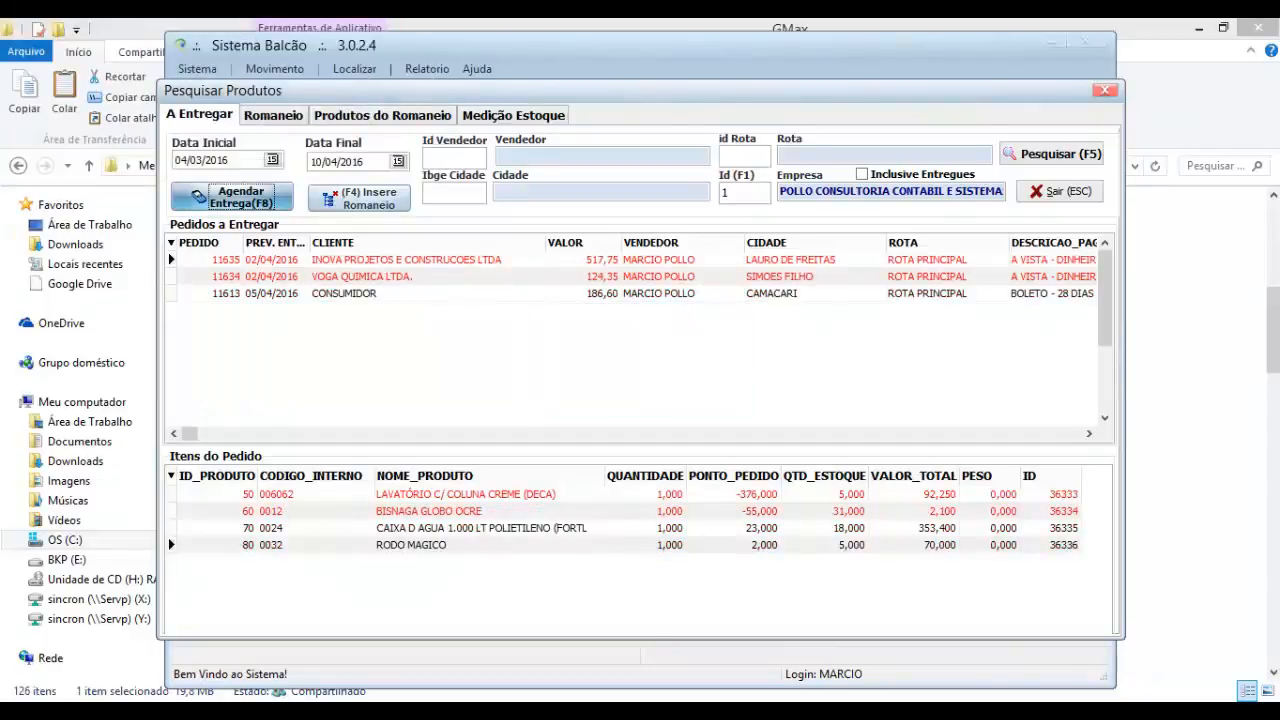
Schedule the VOGA QUIMICA LTDA. order's delivery for 05/04/2016 without an observation or carrier.
click(428, 294)
key(Up)
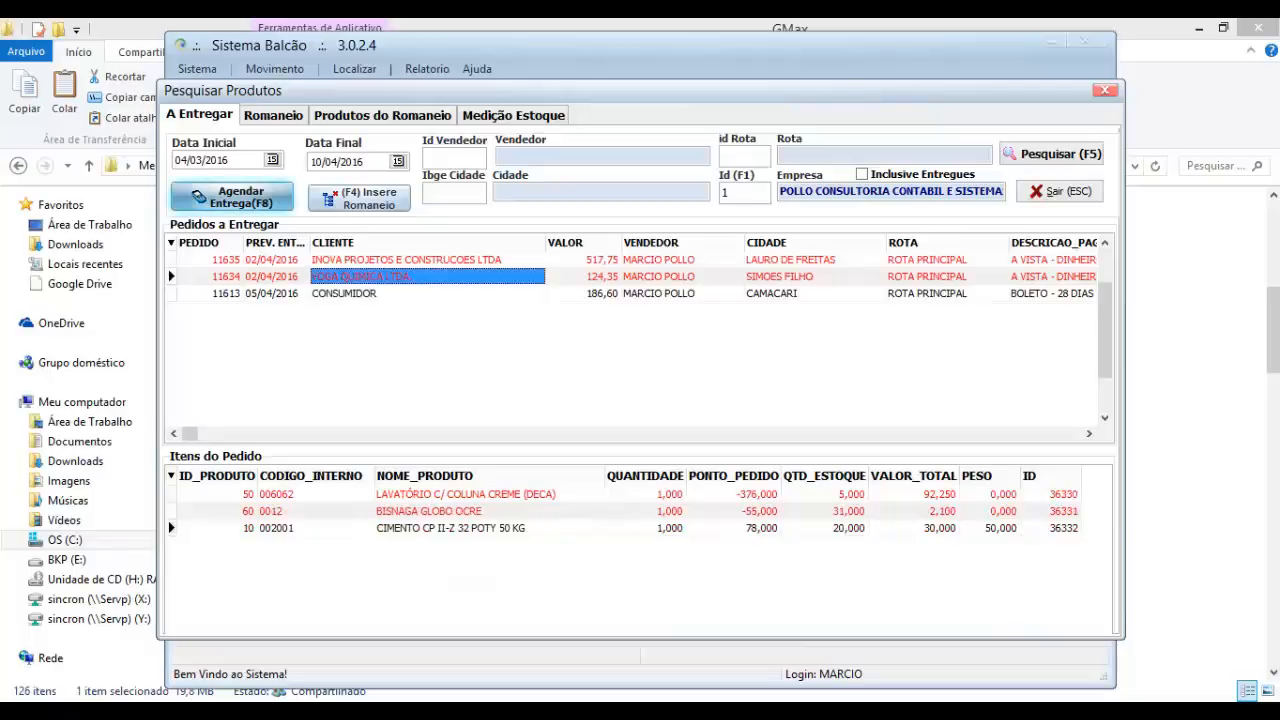
key(F8)
text(05/04/201)
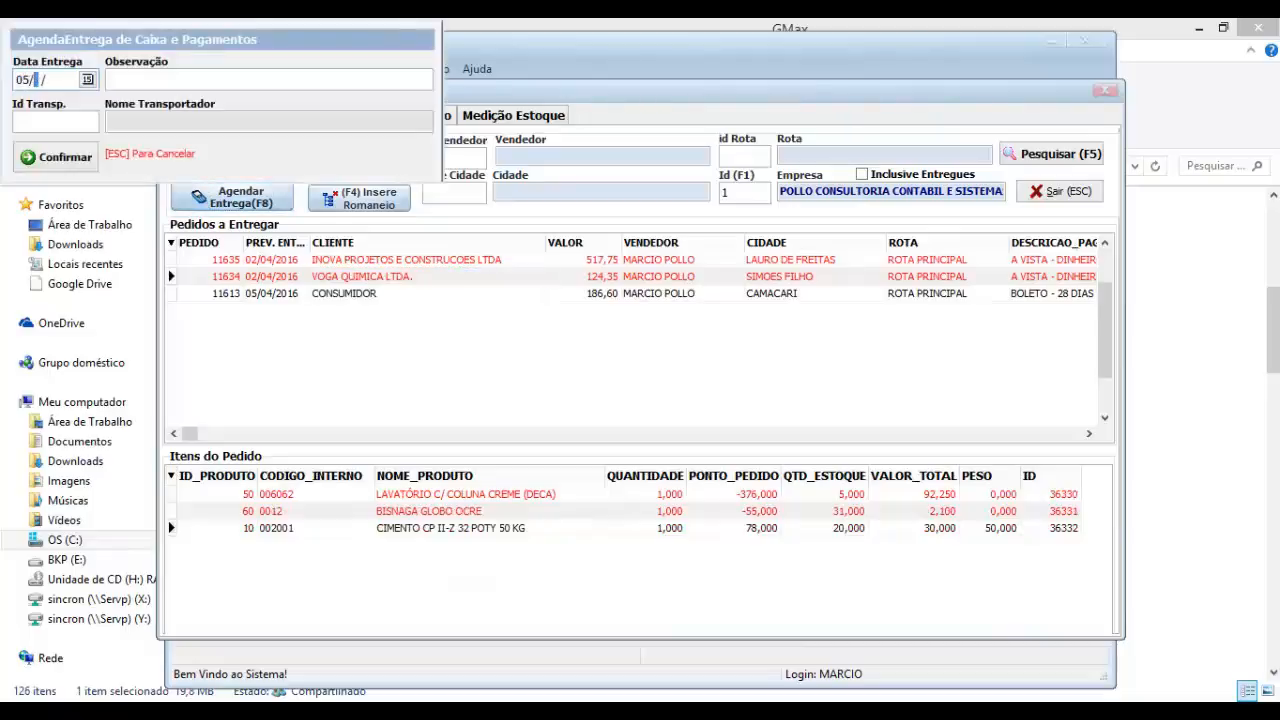
text(6)
key(Return)
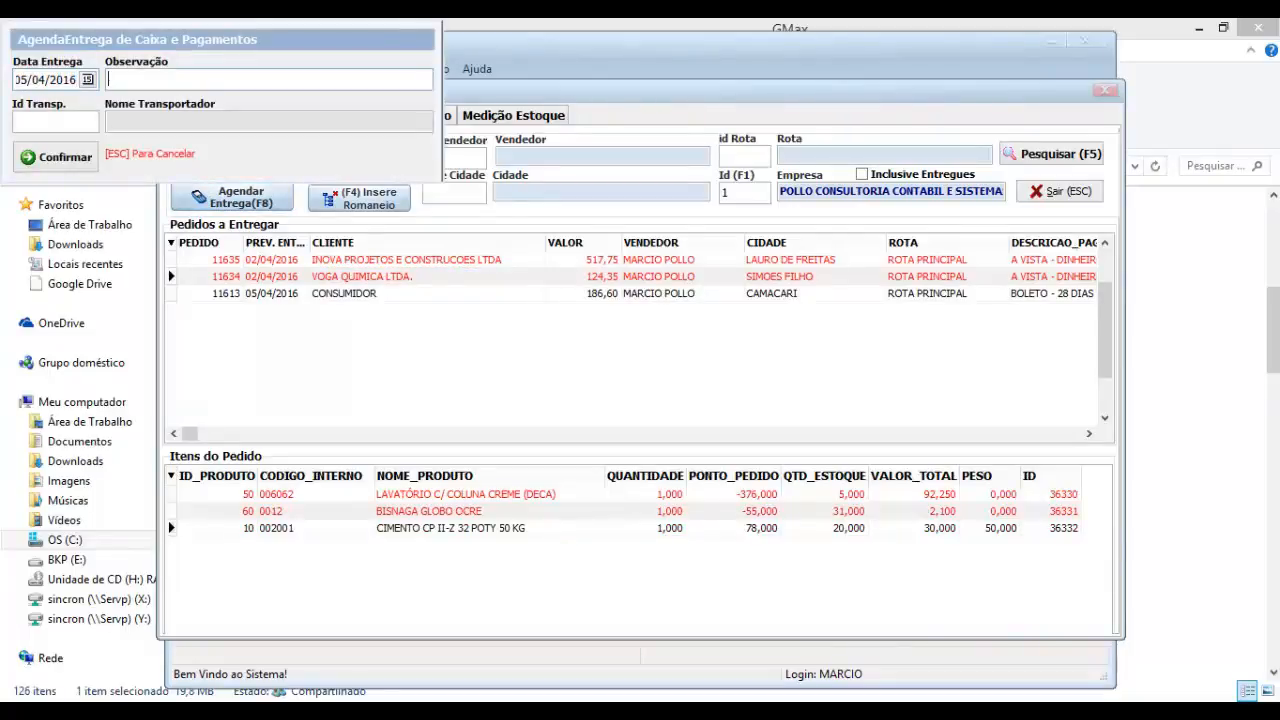
key(Return)
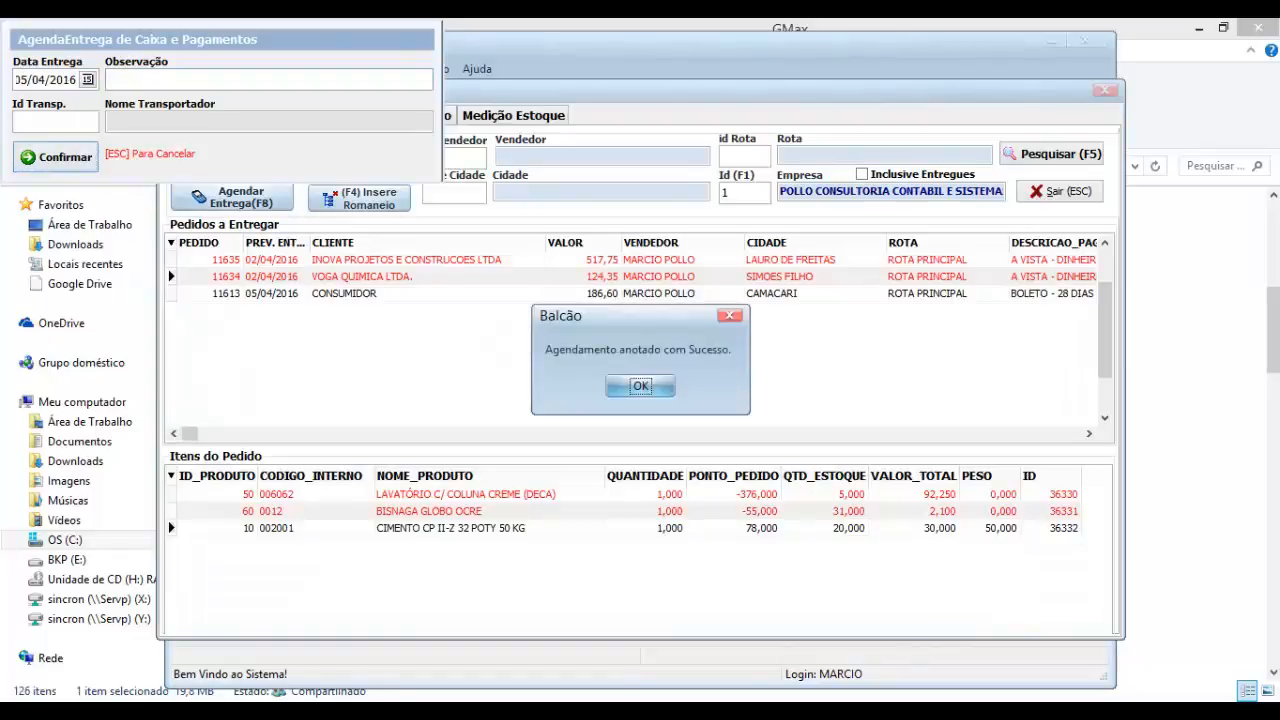
key(Return)
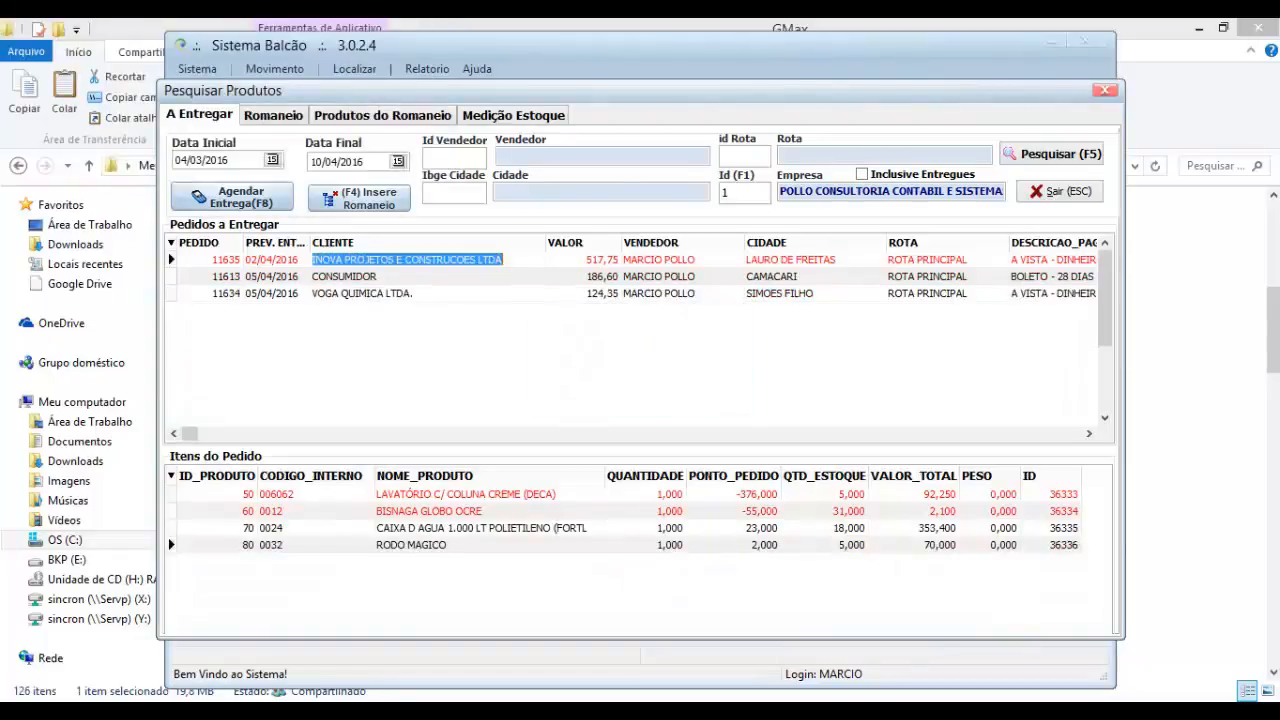
Schedule the INOVA PROJETOS E CONSTRUCOES LTDA order's delivery for 05/04/2016.
key(F8)
text(05/04/2016)
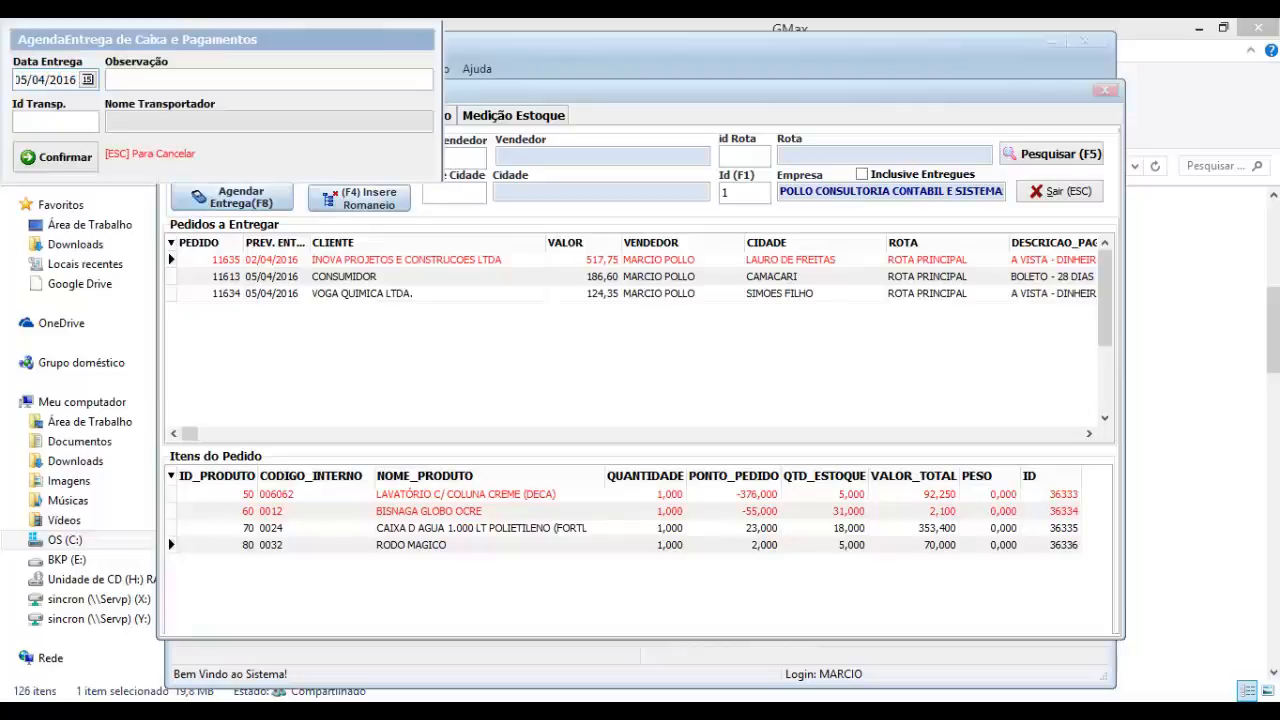
key(Return)
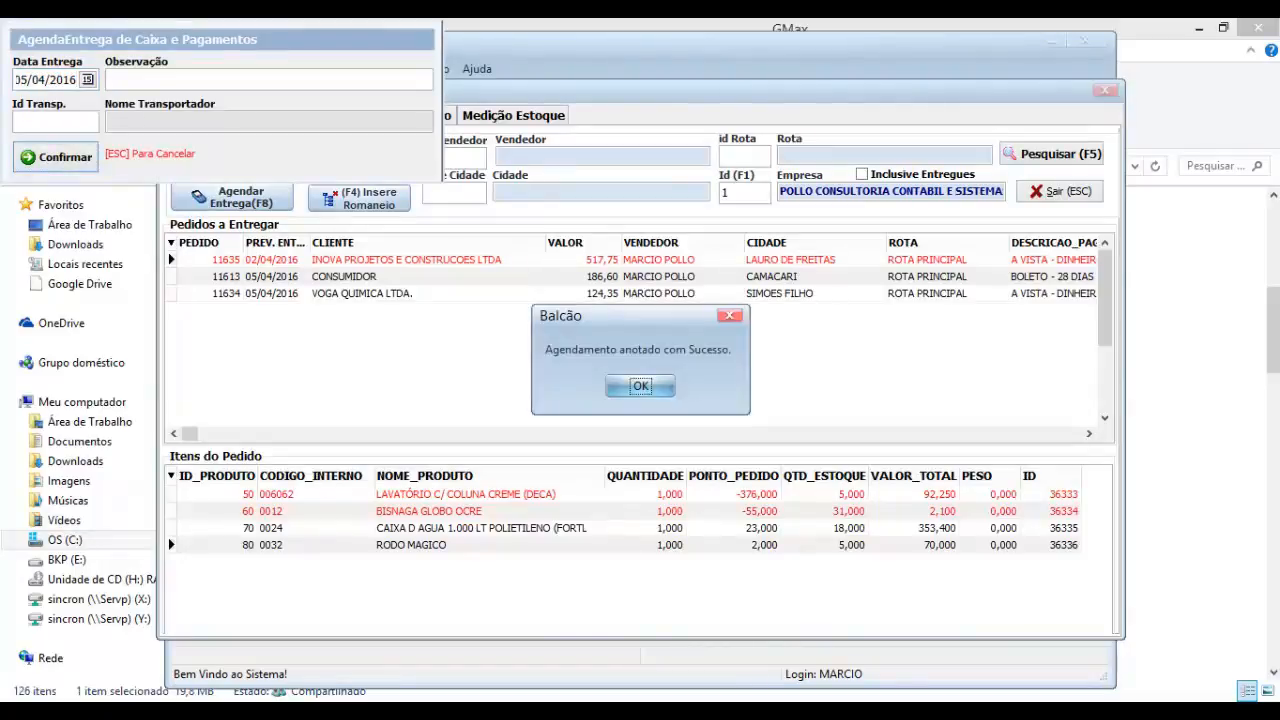
key(Return)
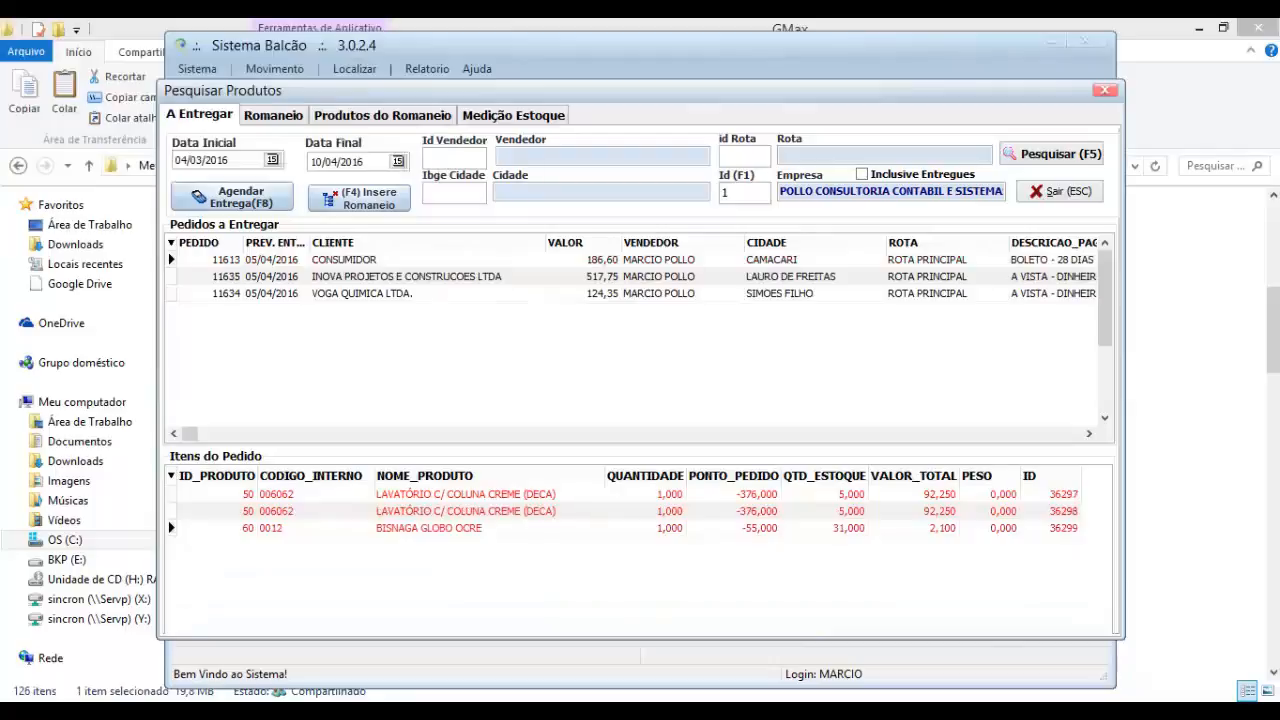
Examine the CONSUMIDOR order's details in the list of orders to deliver, from the order number and expected delivery date through to the payment description.
click(362, 294)
key(Up)
key(Up)
key(Left)
key(Left)
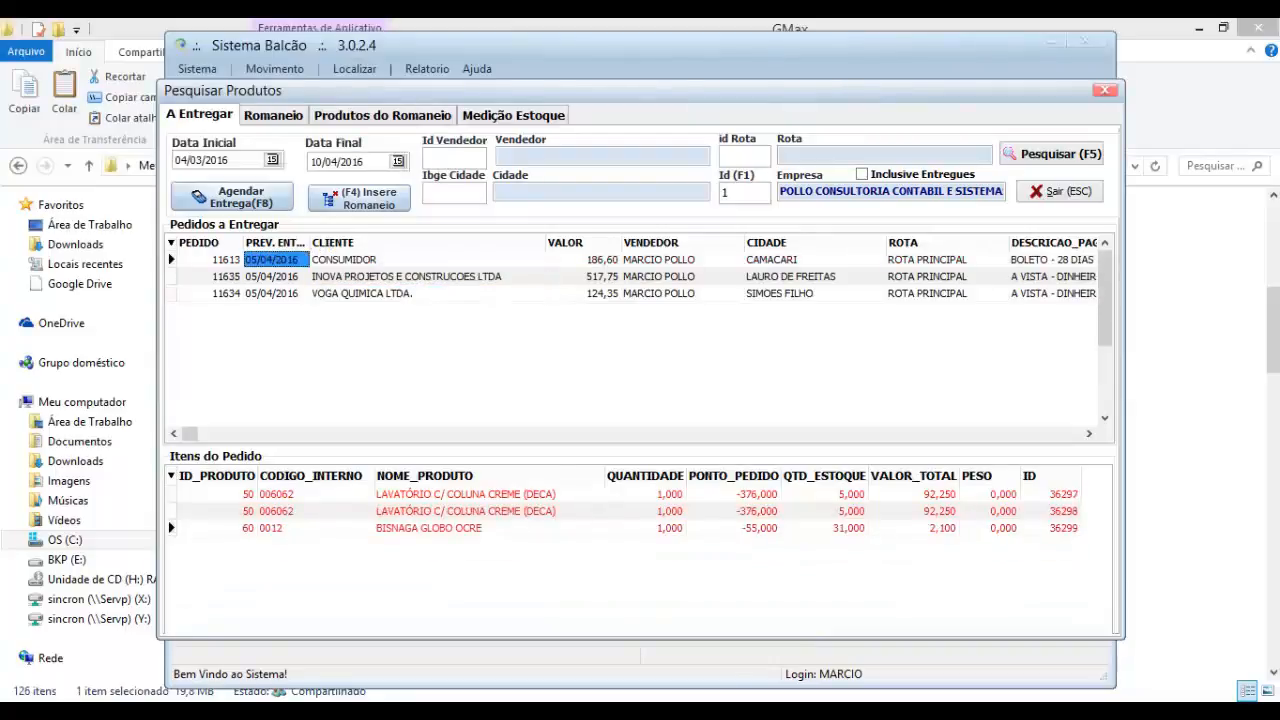
key(Right)
key(Right)
key(Right)
key(Right)
key(Right)
key(Right)
key(Right)
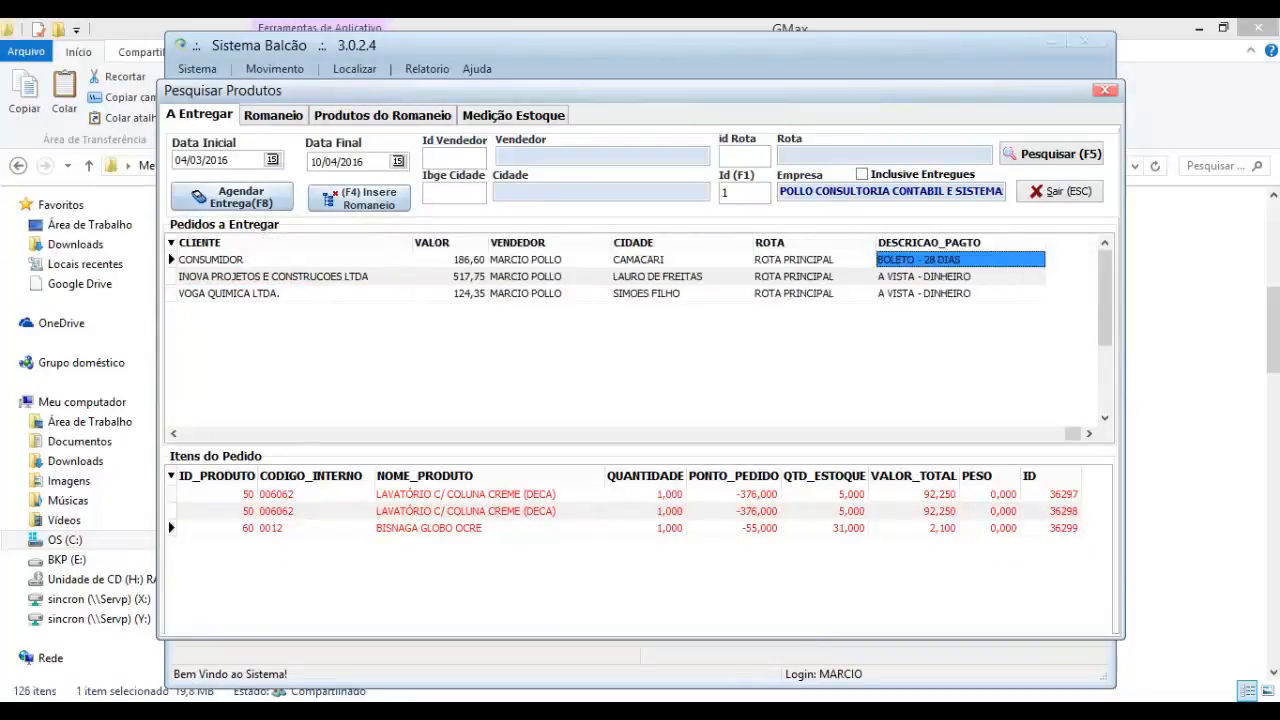
key(Left)
key(Left)
key(Left)
key(Left)
key(Left)
key(Left)
key(Left)
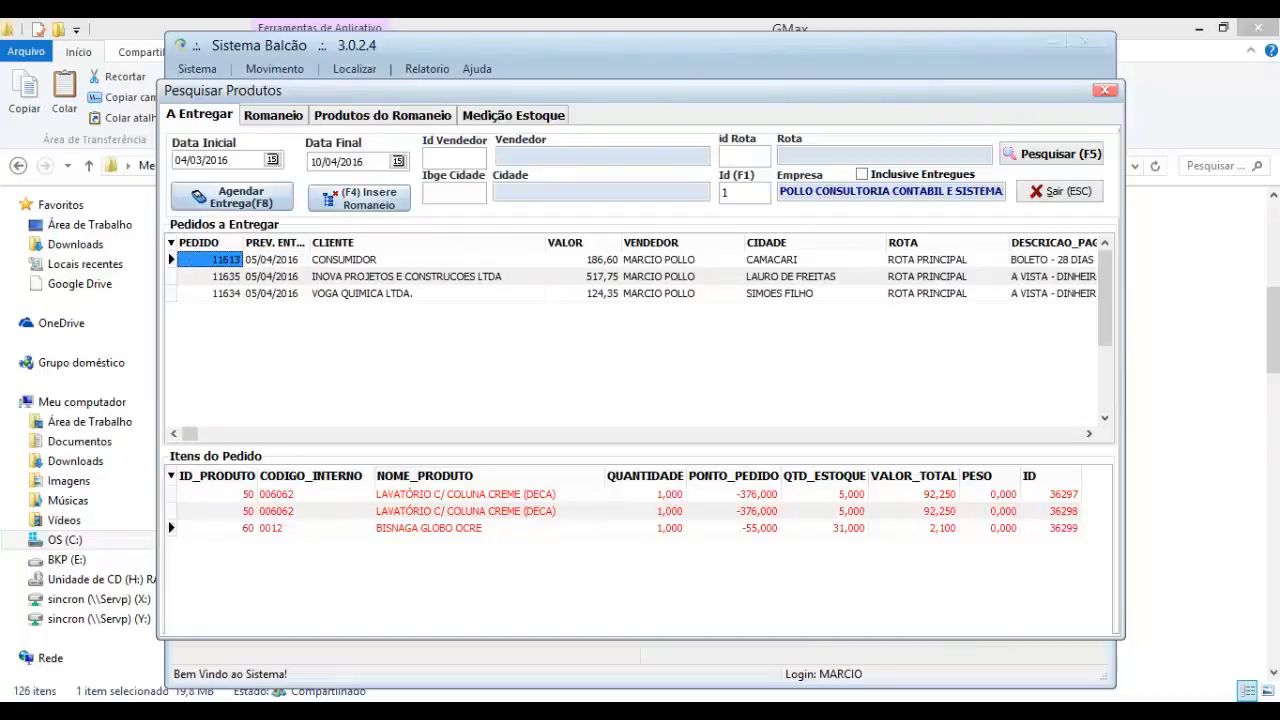
Select the INOVA PROJETOS E CONSTRUCOES LTDA order and compare its items' order points and stock, from RODO MAGICO up to LAVATÓRIO C/ COLUNA CREME.
key(Down)
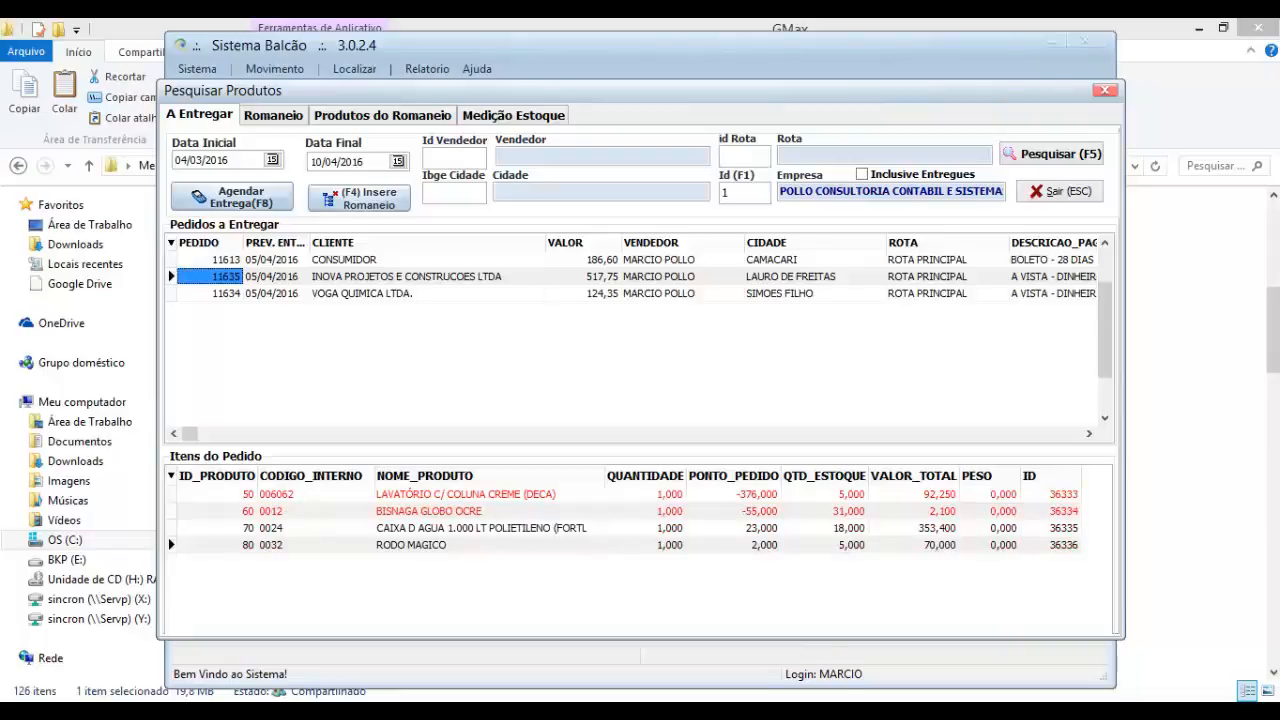
click(450, 545)
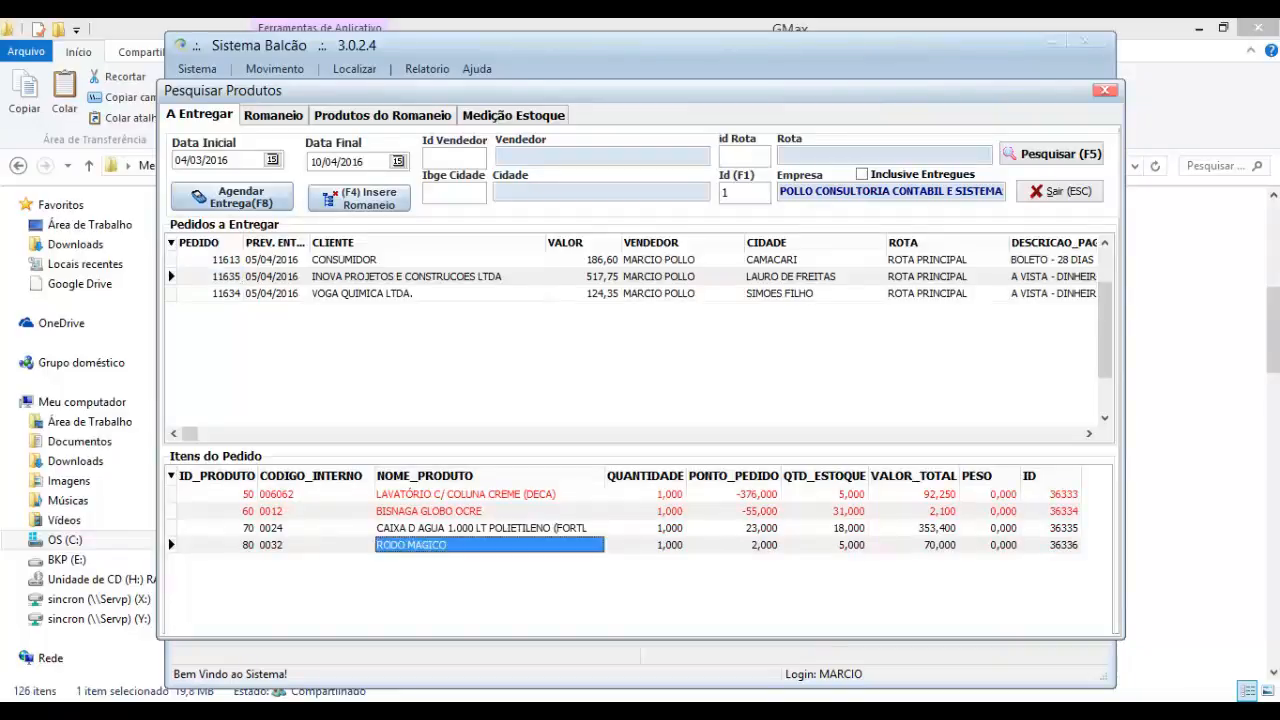
click(450, 528)
click(450, 545)
click(450, 528)
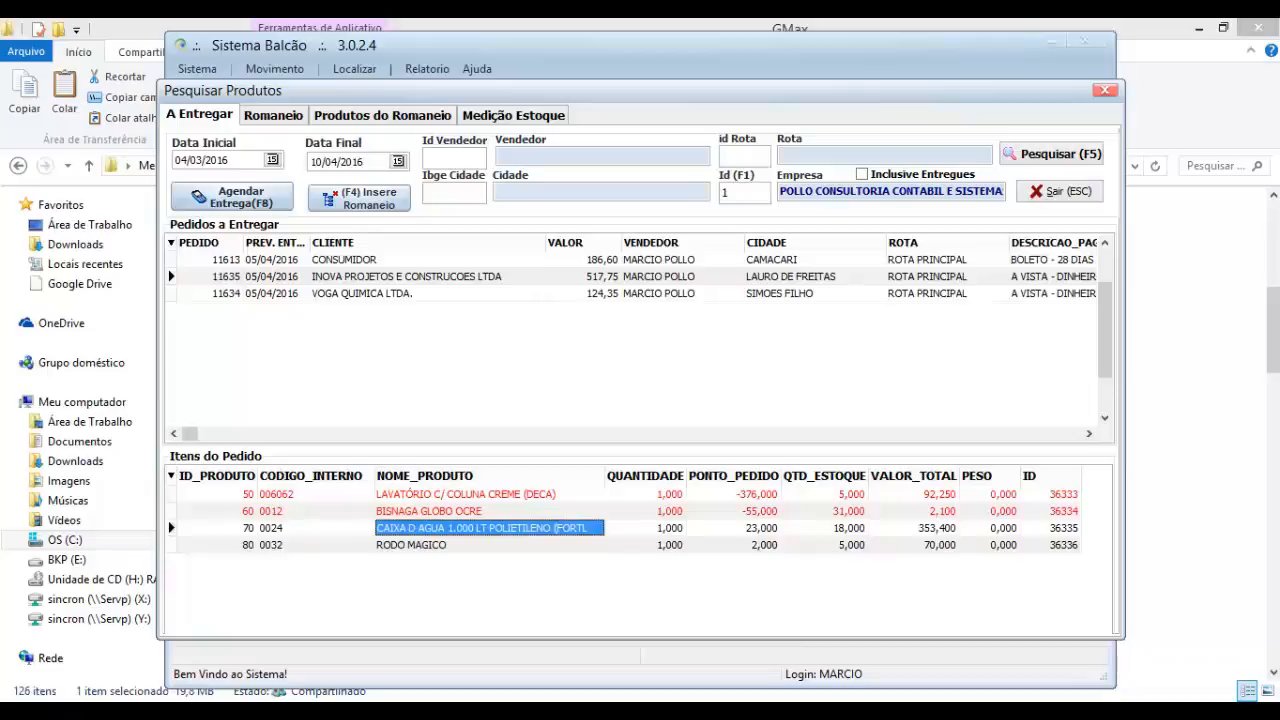
key(Down)
key(Up)
key(Up)
key(Up)
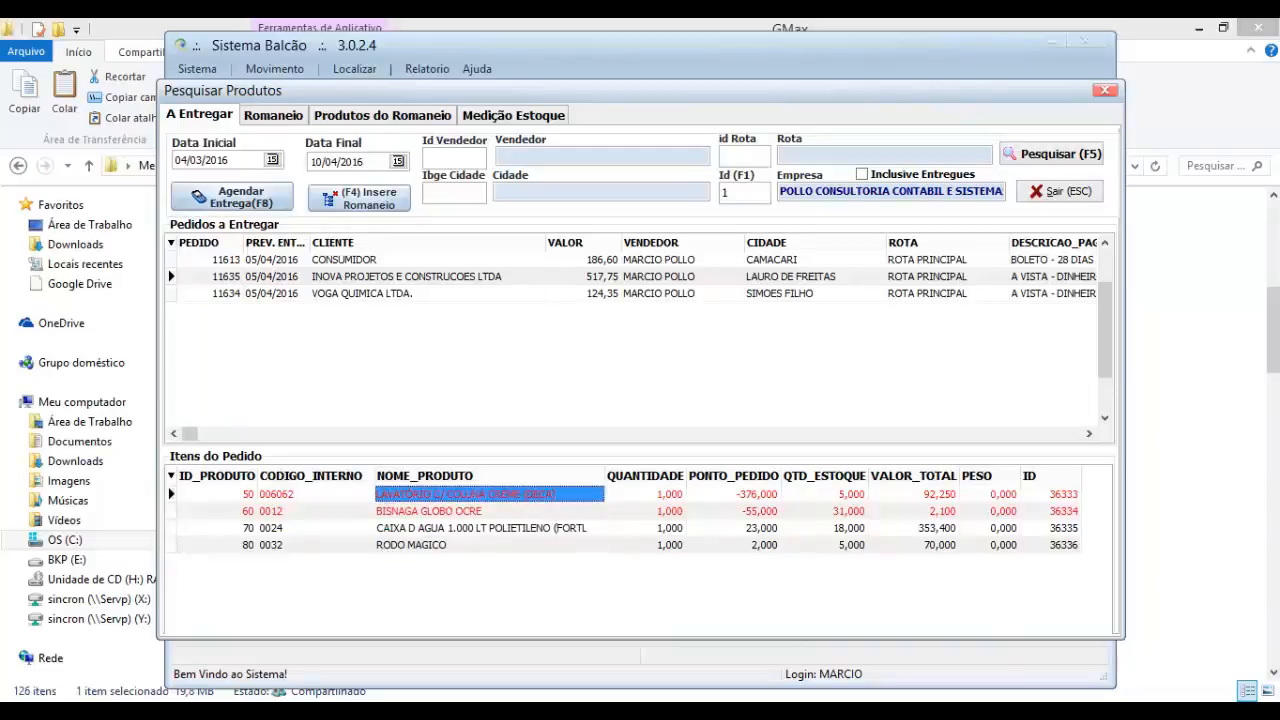
Select the VOGA QUIMICA LTDA. order and review its items' order points and stock.
click(427, 293)
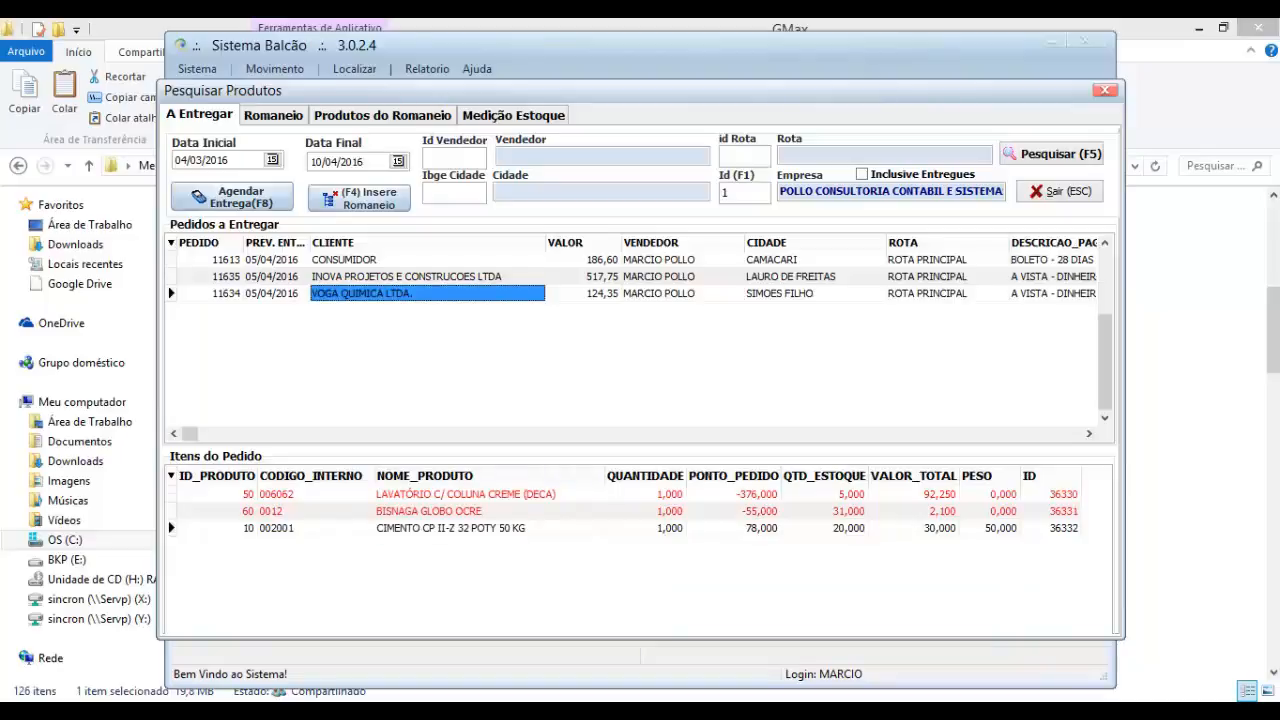
click(450, 528)
key(Up)
key(Up)
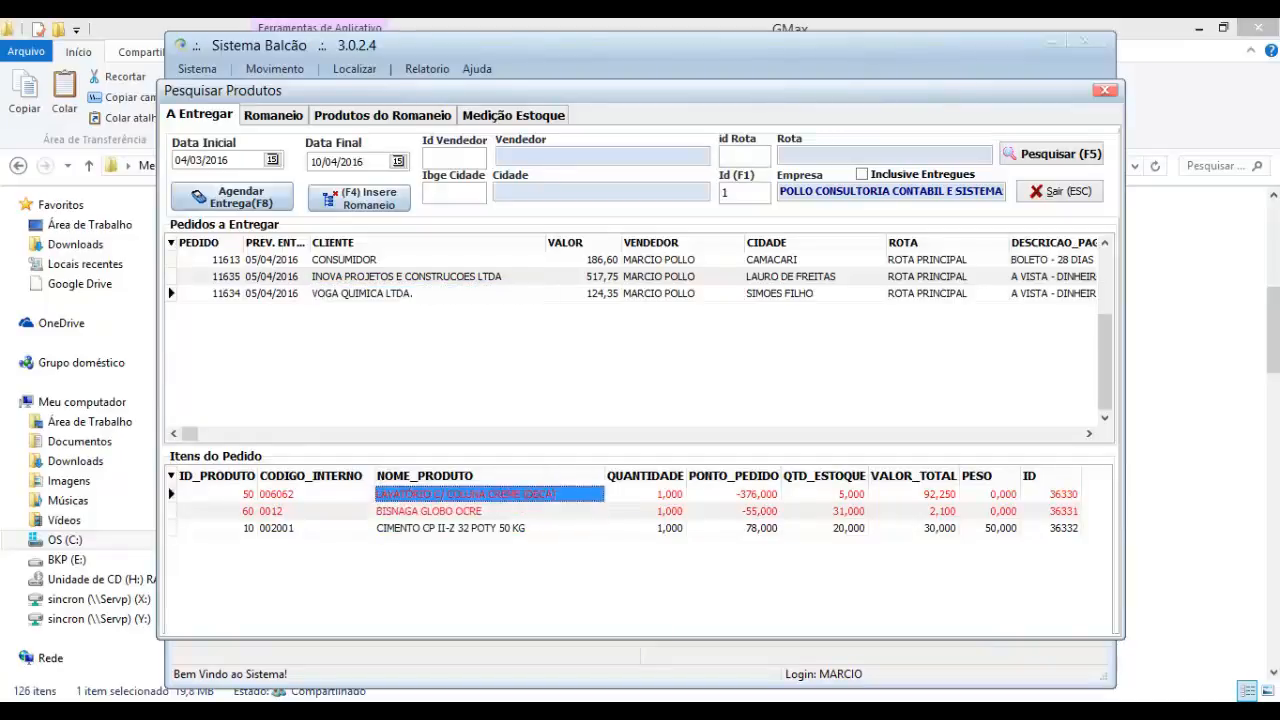
Try to insert the CONSUMIDOR, INOVA PROJETOS E CONSTRUCOES LTDA and VOGA QUIMICA LTDA. orders into a romaneio.
click(427, 260)
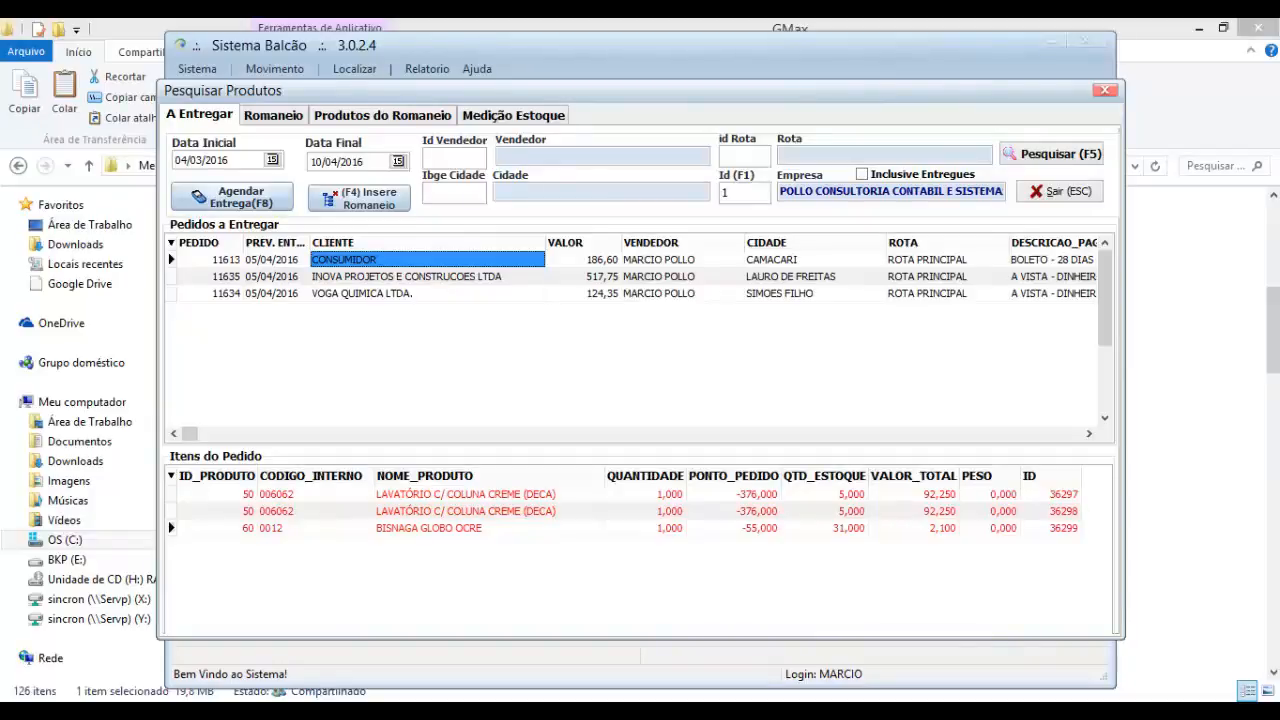
key(F4)
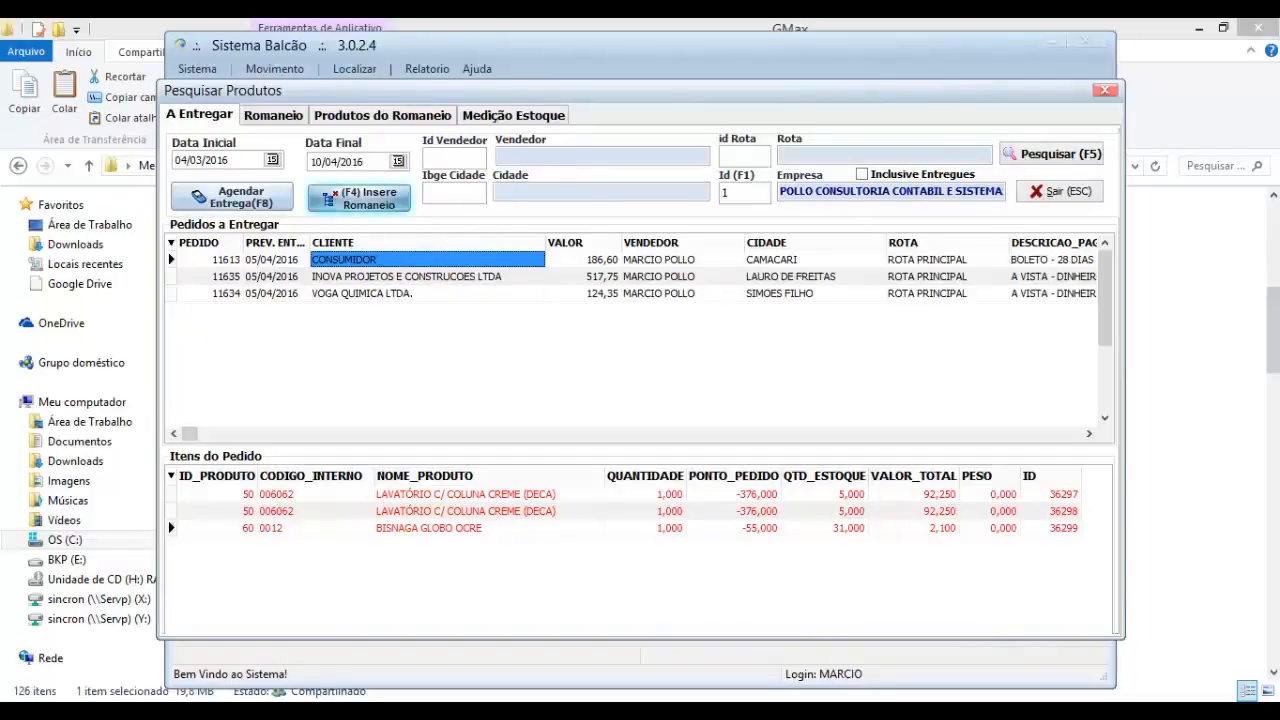
key(Return)
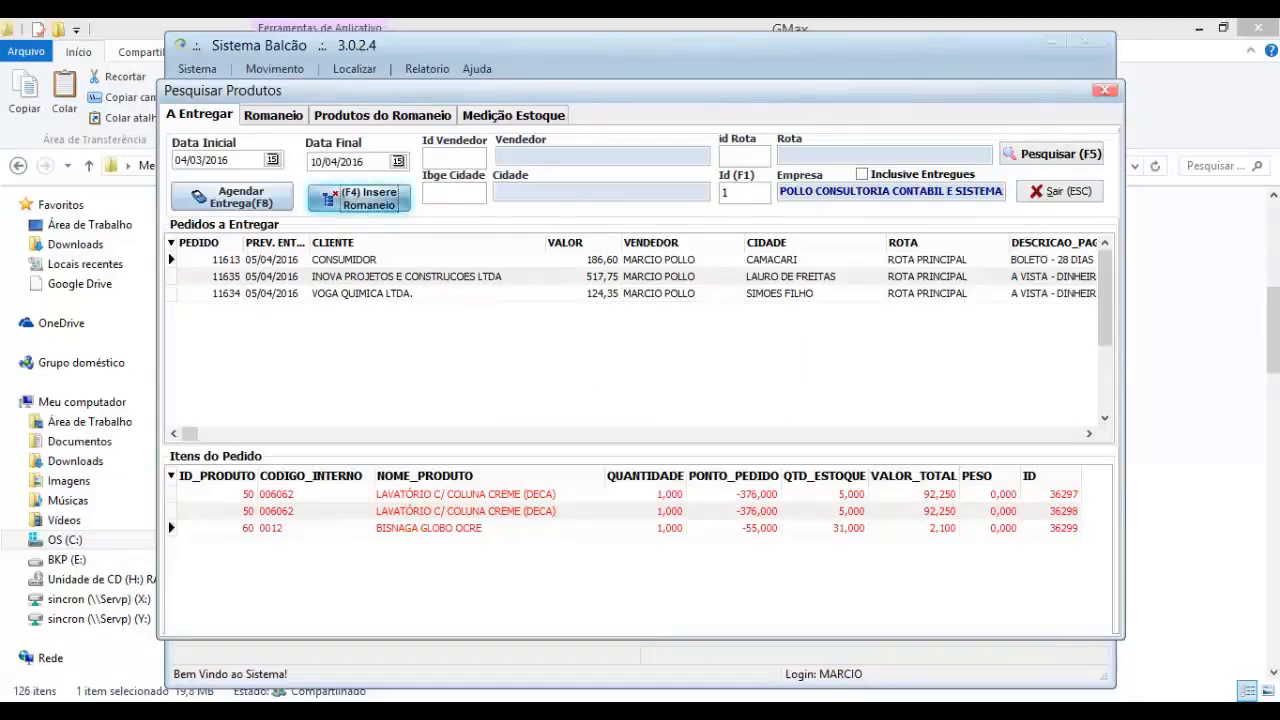
click(345, 260)
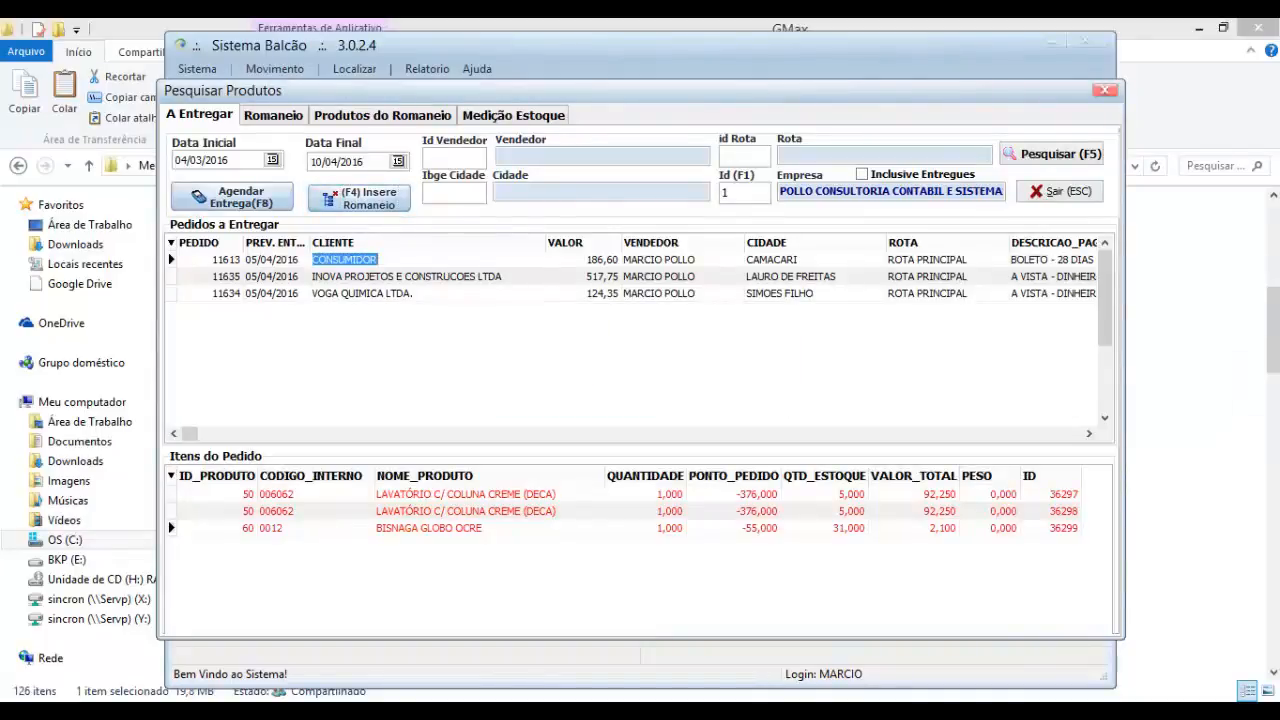
click(400, 277)
click(360, 198)
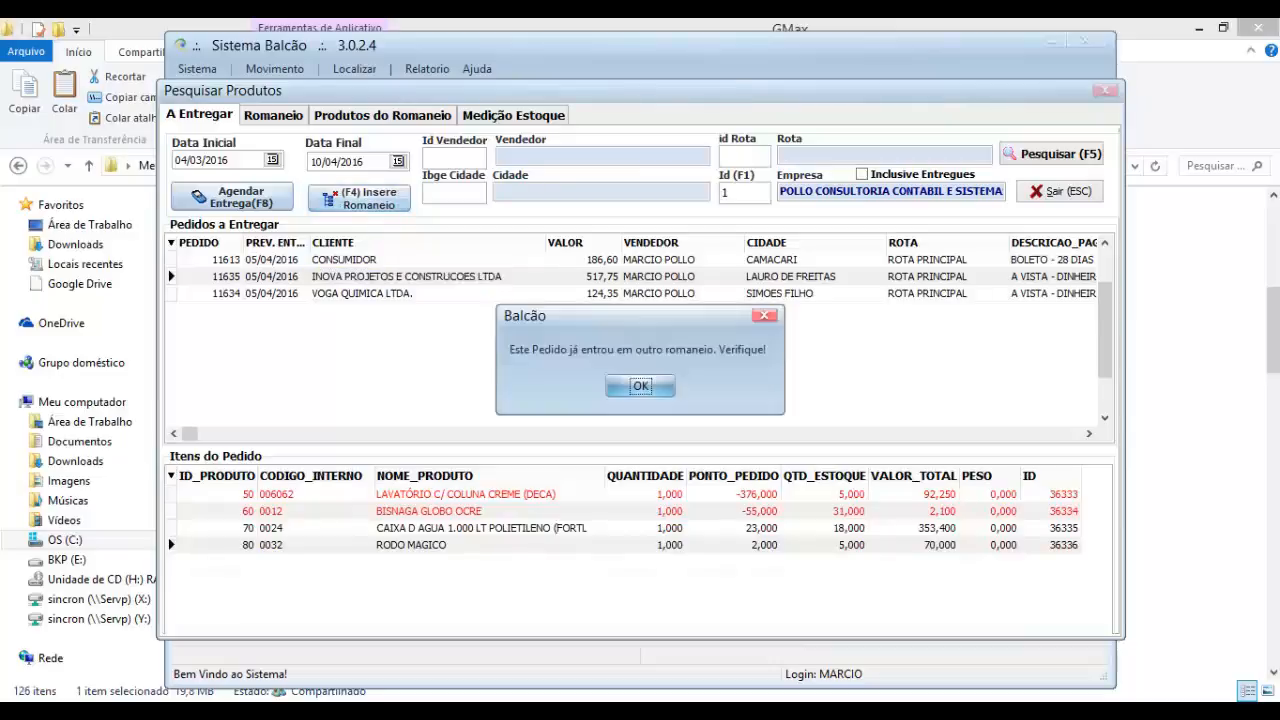
key(Return)
click(362, 294)
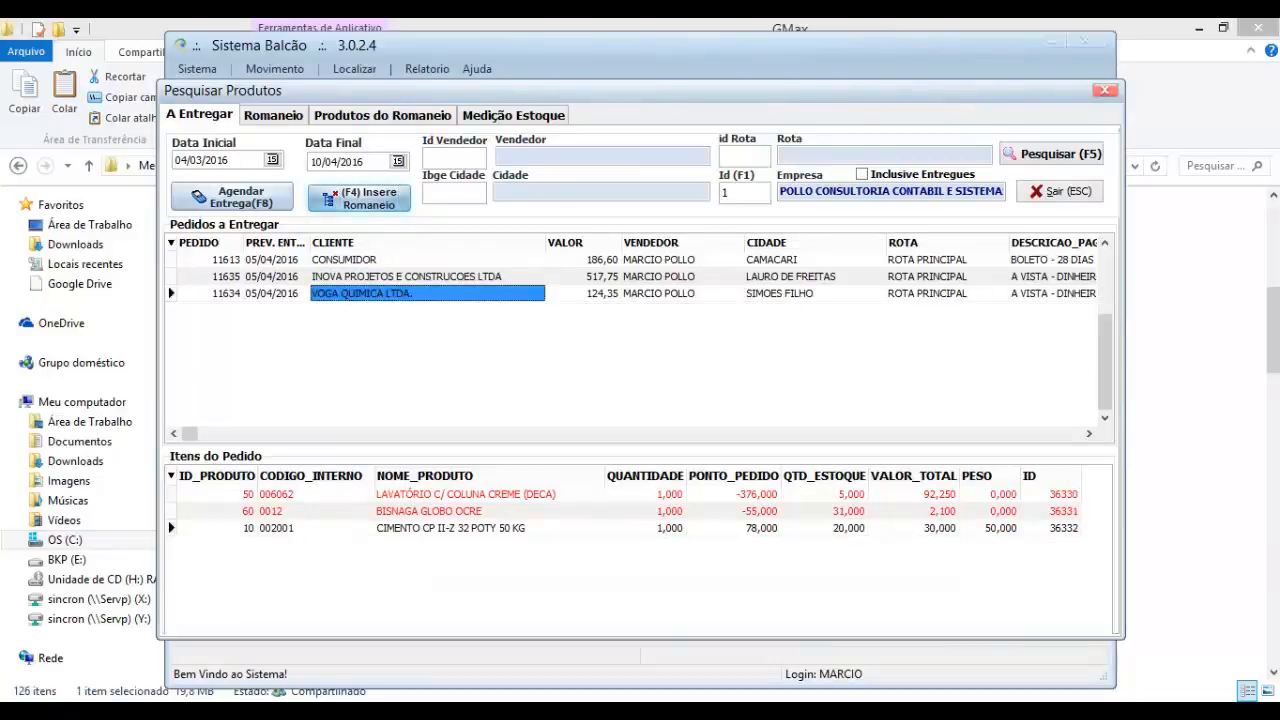
click(360, 198)
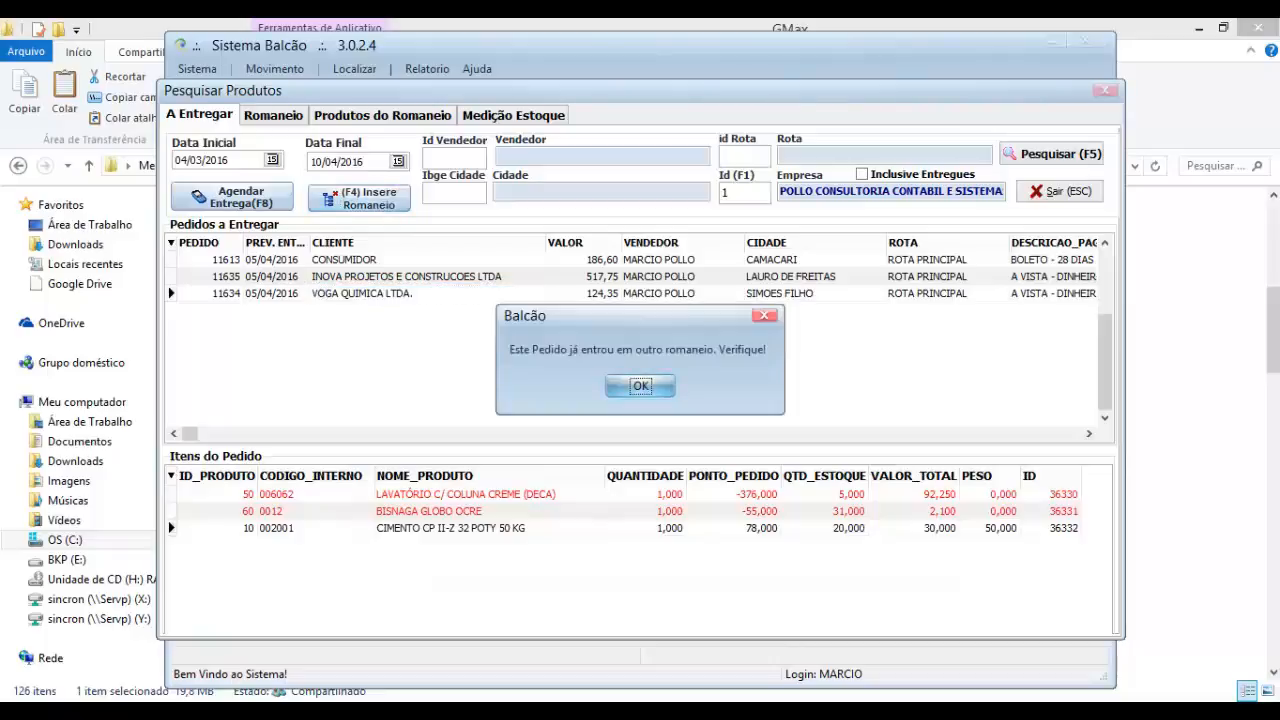
key(Return)
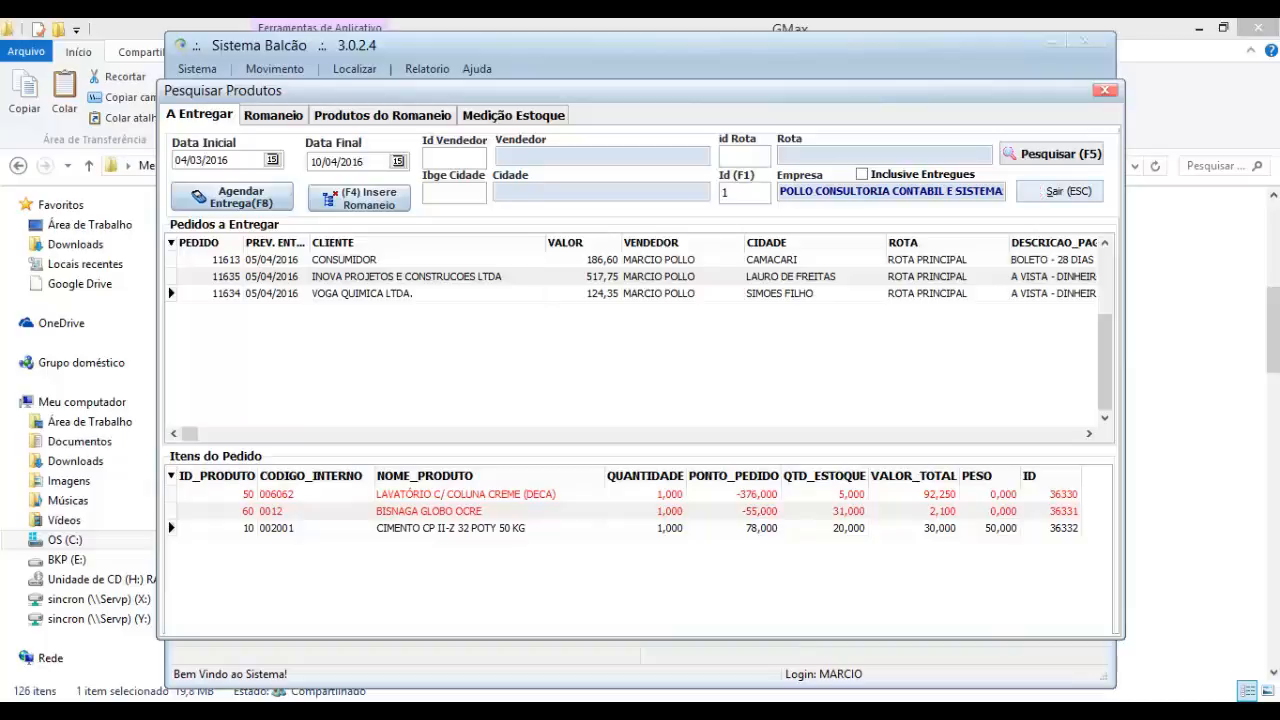
Close the order manager and start a new sales order for the client AREMBEPE ENERGIA S.A TESTE using its client code.
key(Escape)
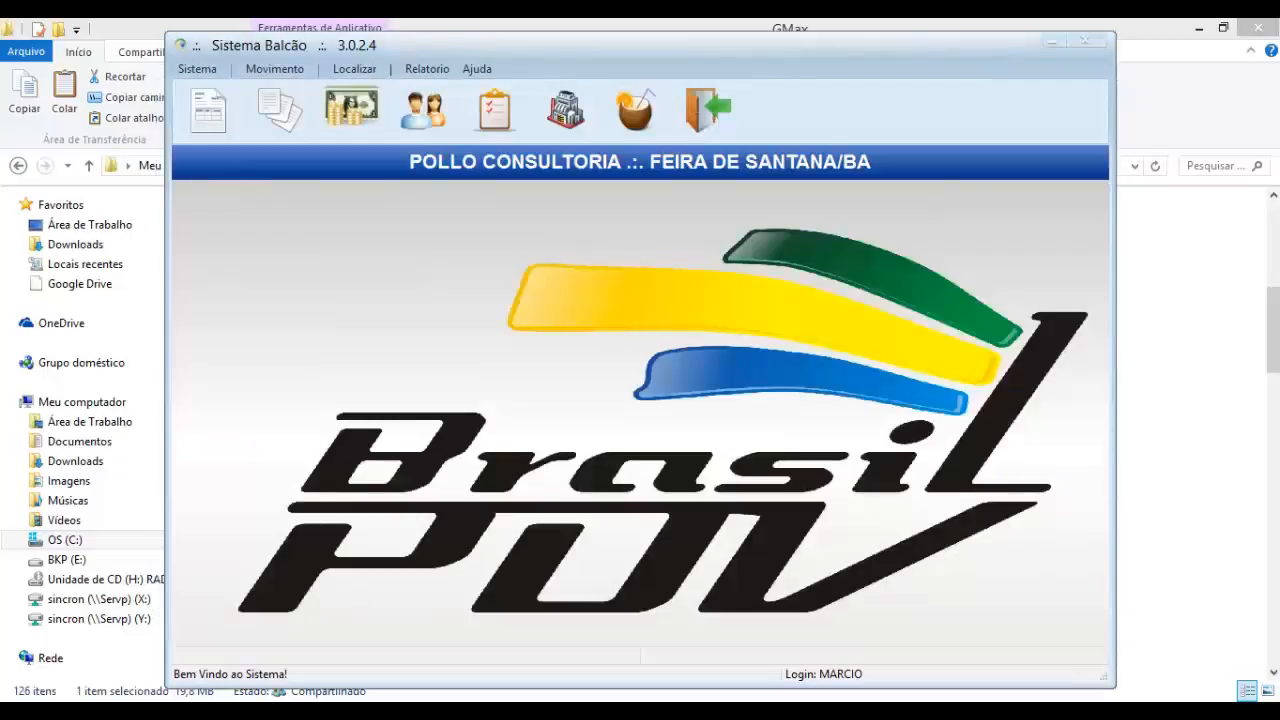
click(208, 110)
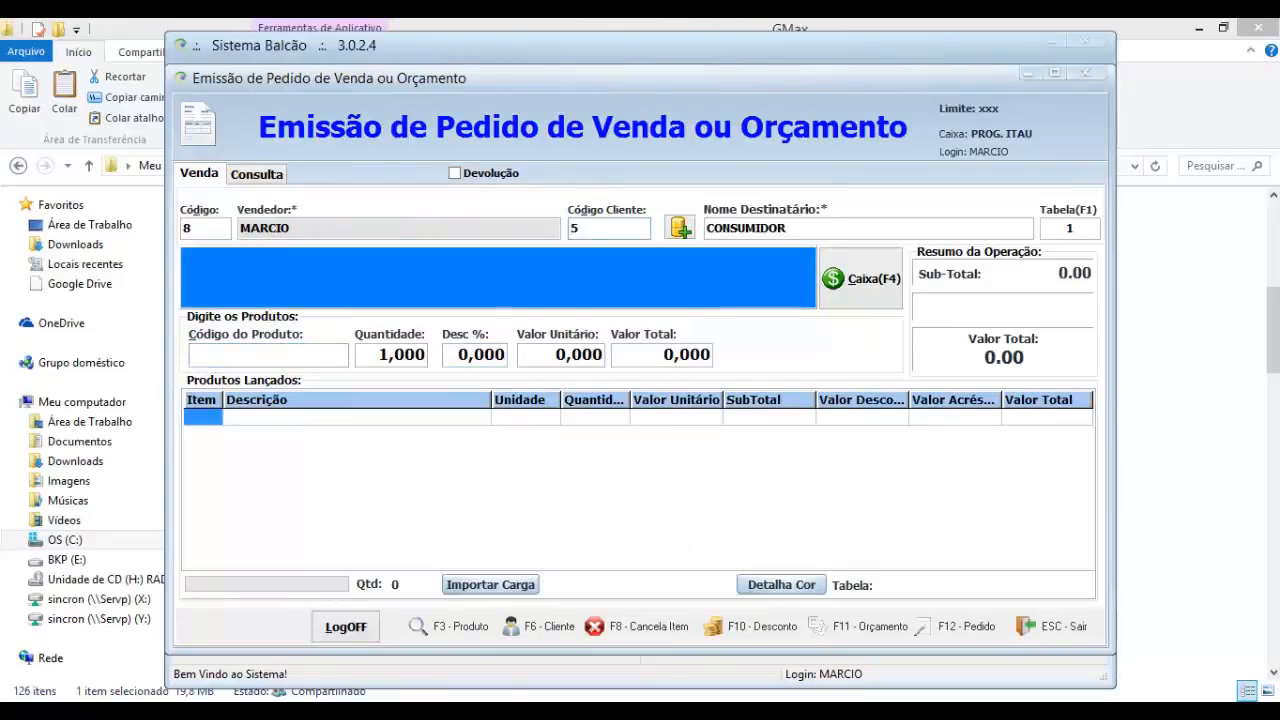
key(Delete)
text(123)
key(Return)
Add one LAVATÓRIO C/ COLUNA CREME (product code 50) and one BISNAGA GLOBO OCRE (product code 60) to the sales order.
text(5)
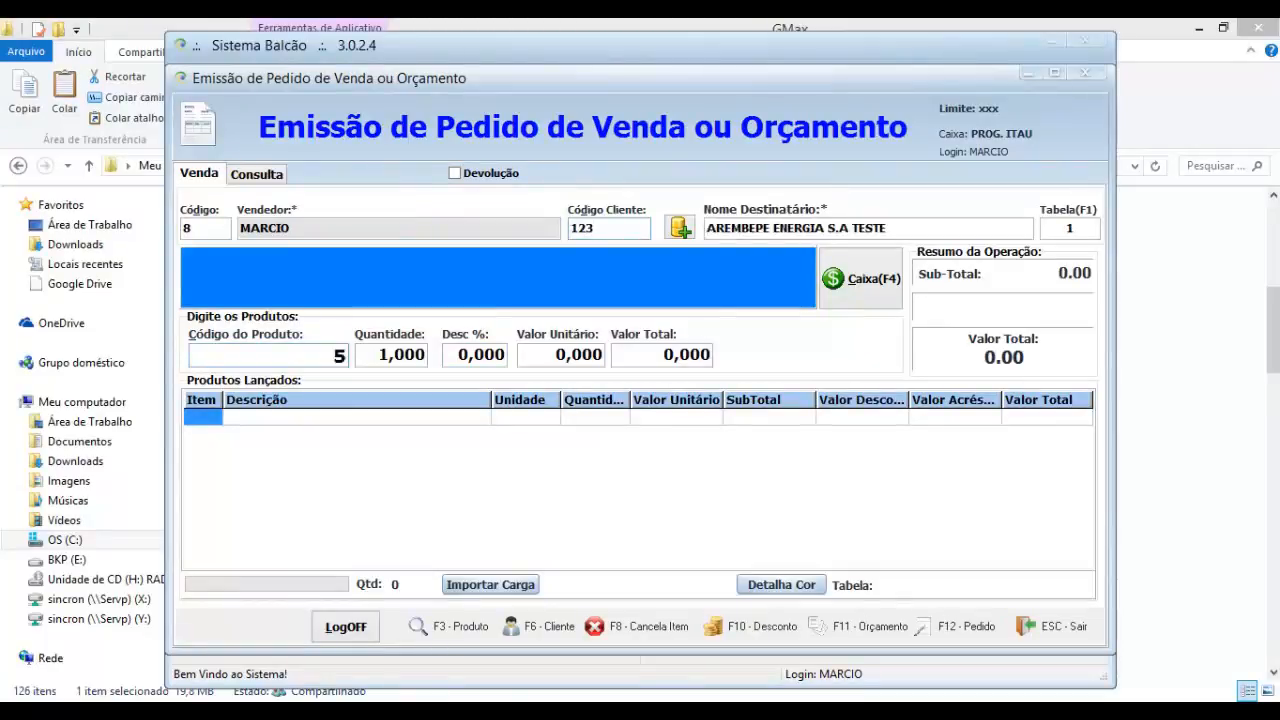
key(Return)
text(60)
key(Return)
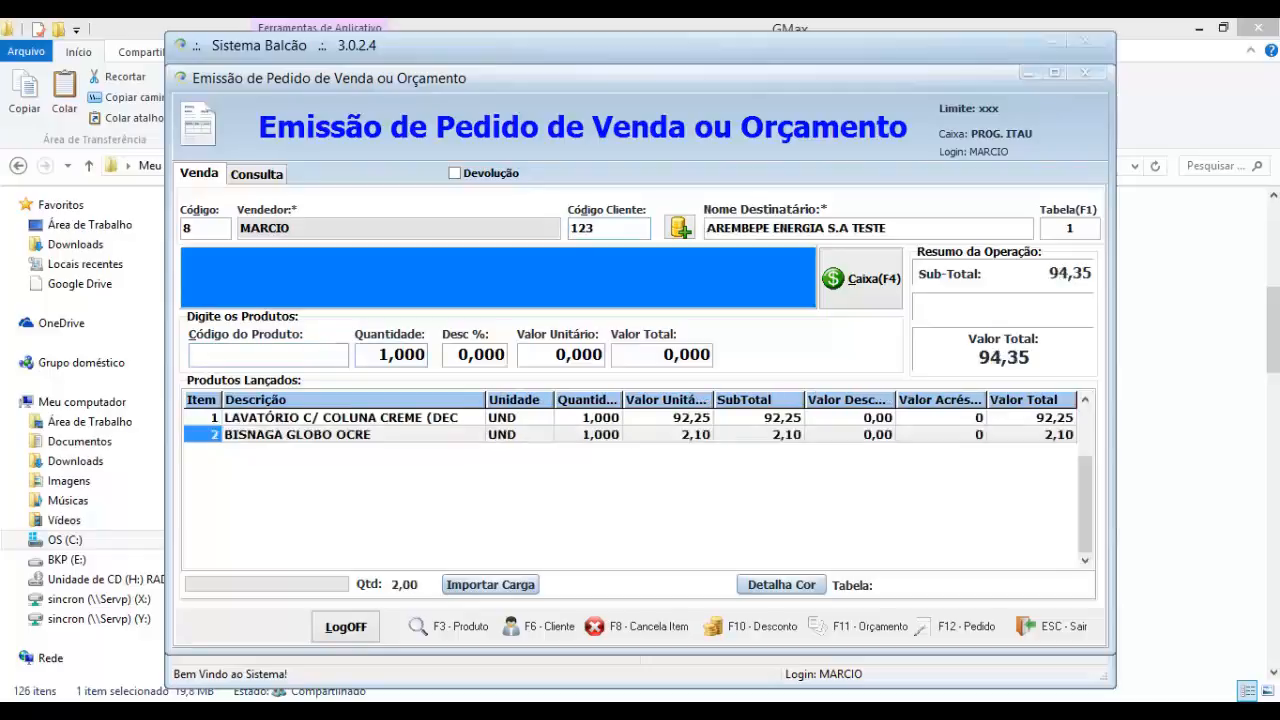
Add one RODO MAGICO (product code 80) and one PIA SINTÉTICA 1.20X50 (product code 90) to the sales order.
text(8)
key(Return)
text(90)
key(Return)
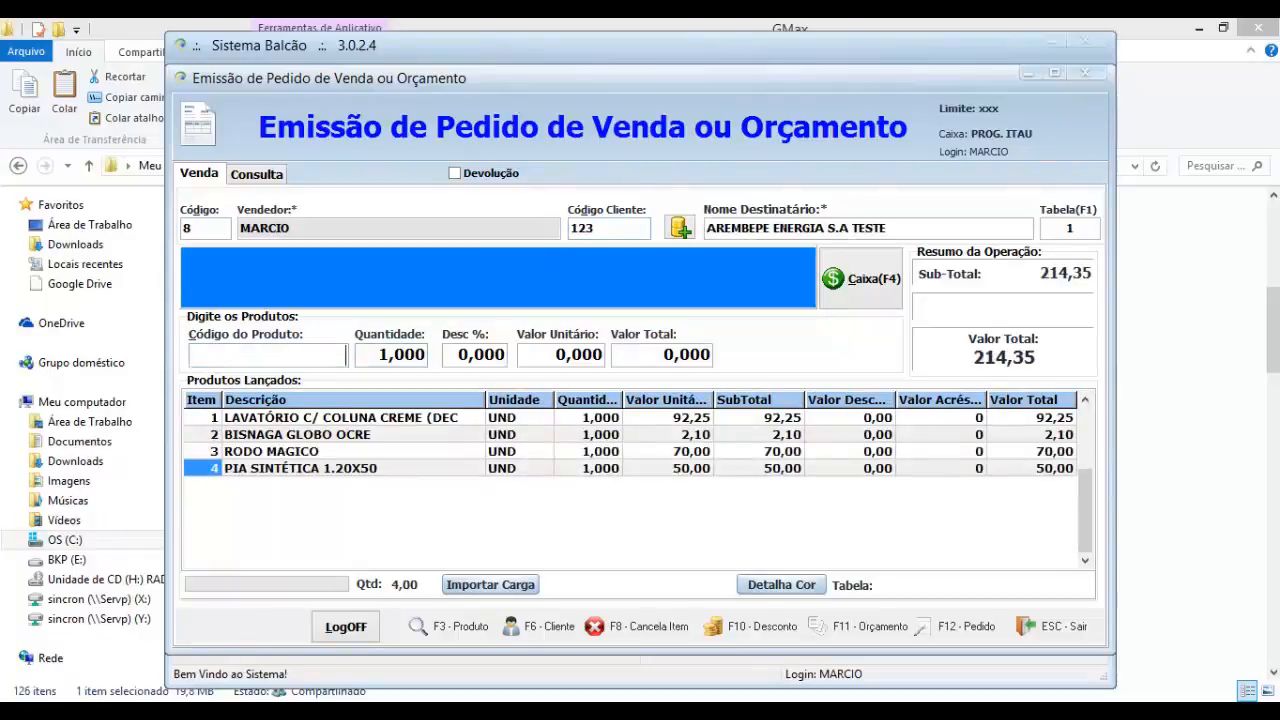
Save the AREMBEPE ENERGIA S.A TESTE sales order and settle its full amount in cash (DINHEIRO).
key(F12)
key(Return)
key(Return)
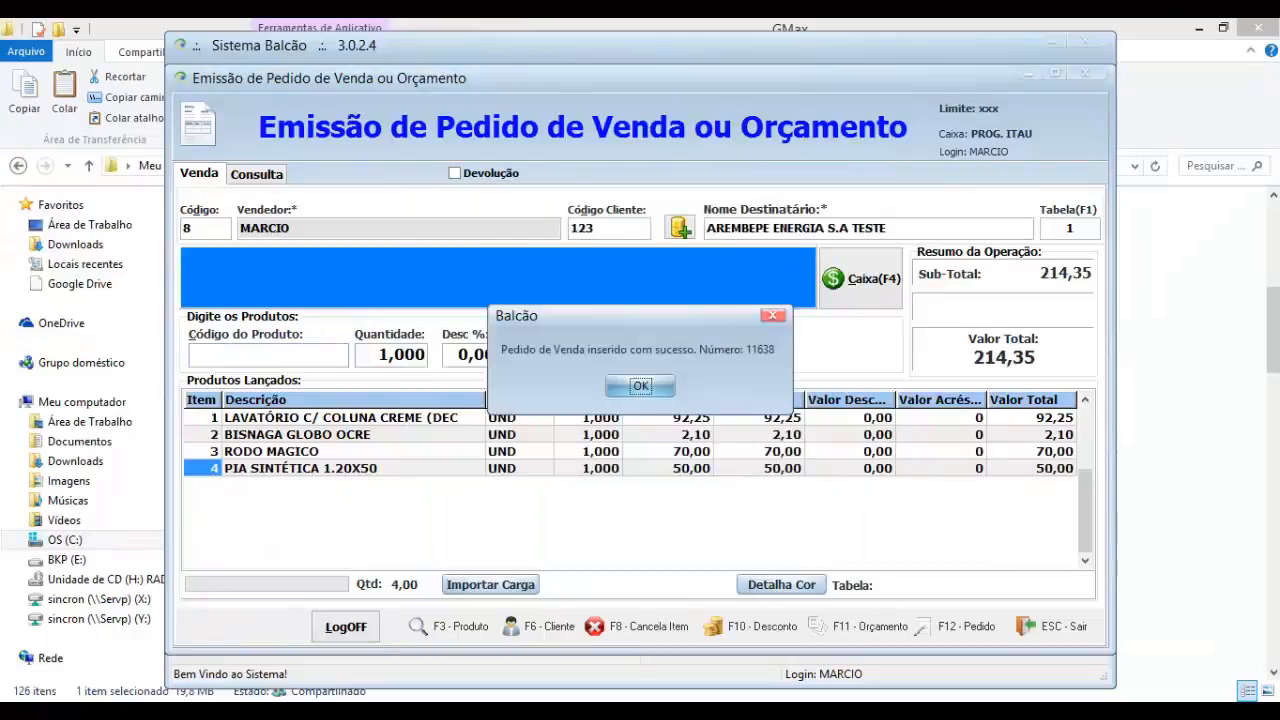
key(Return)
key(Tab)
key(Return)
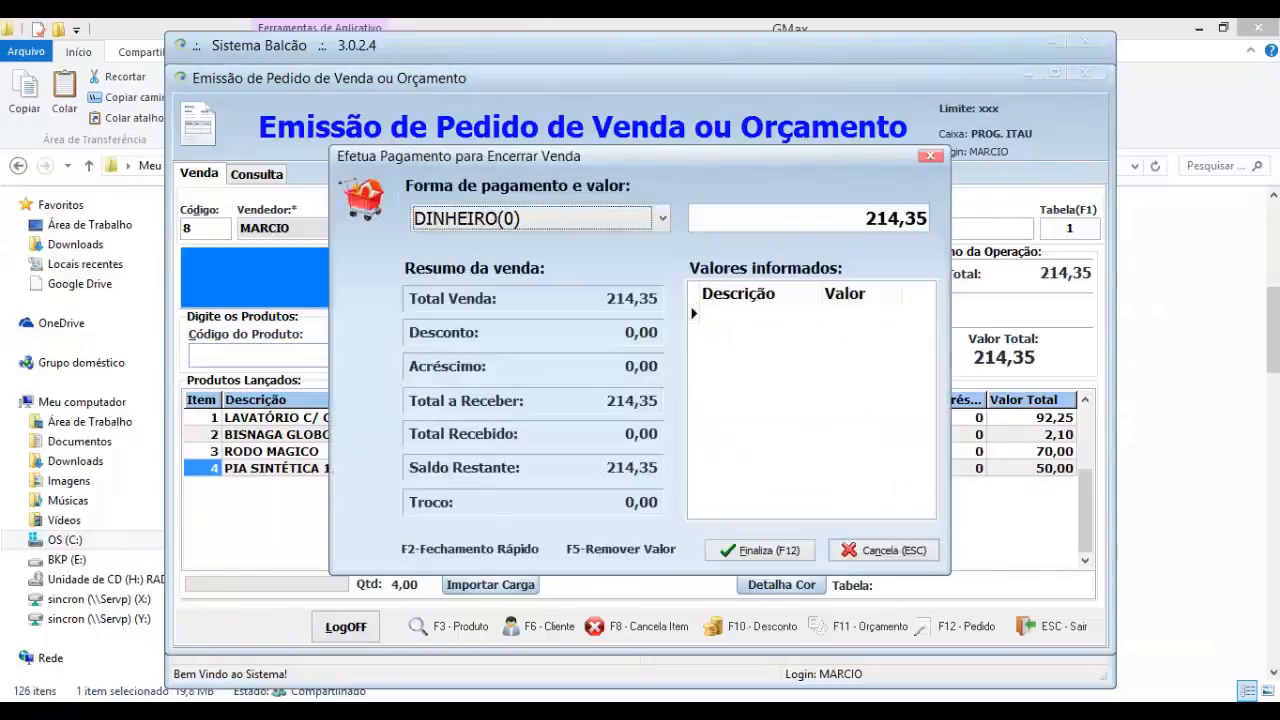
key(Escape)
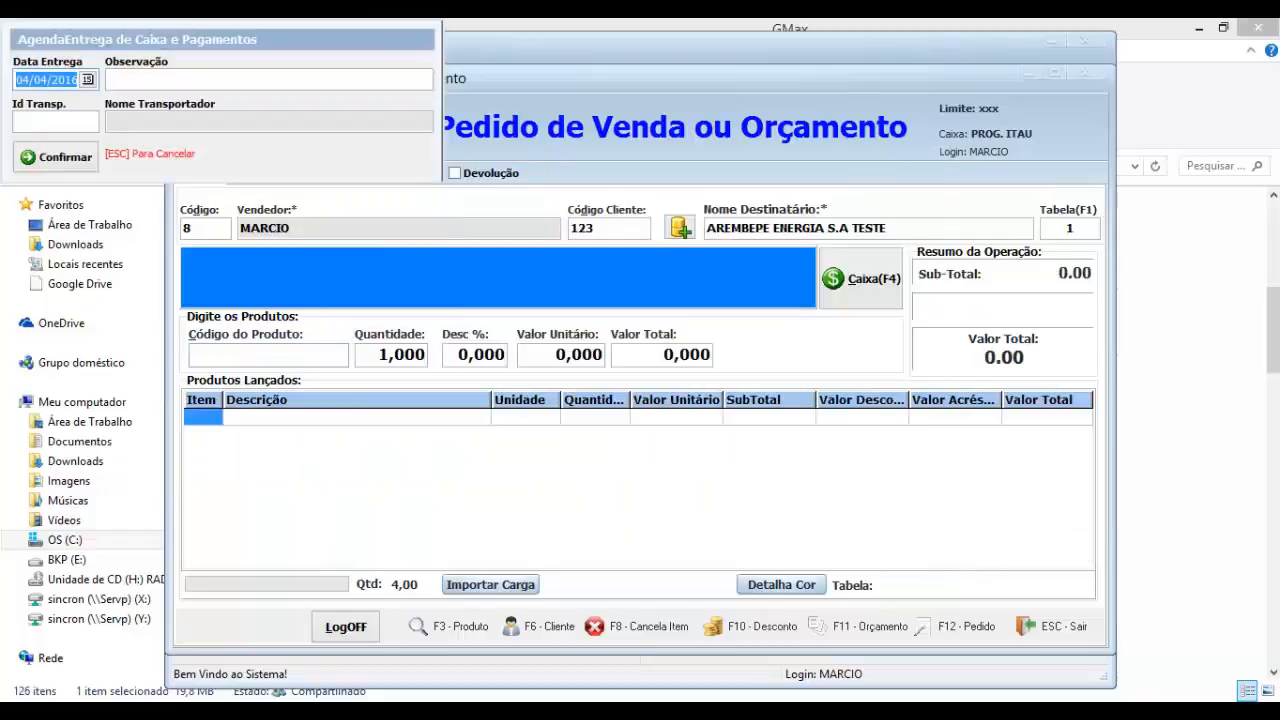
Schedule the AREMBEPE ENERGIA S.A TESTE delivery for 05/04/2016, leaving the observation and carrier blank.
text(05/04/2016)
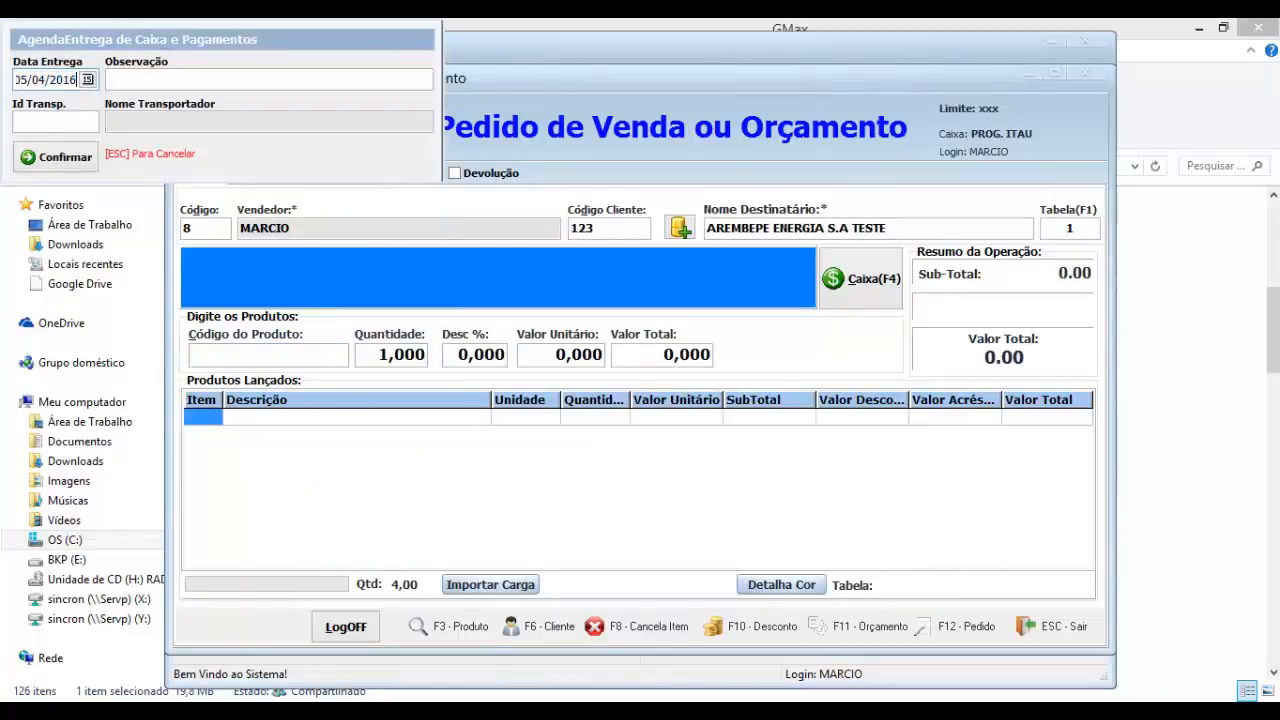
key(Return)
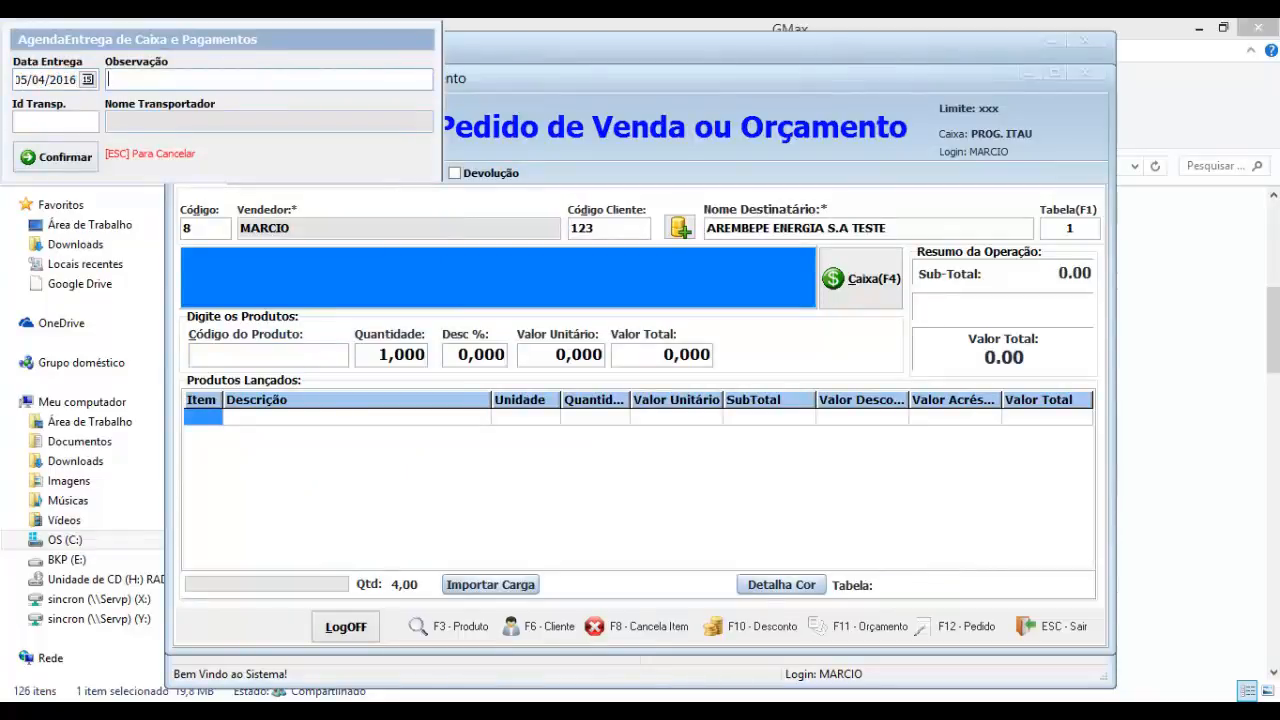
key(Return)
key(Return)
key(Return)
key(Return)
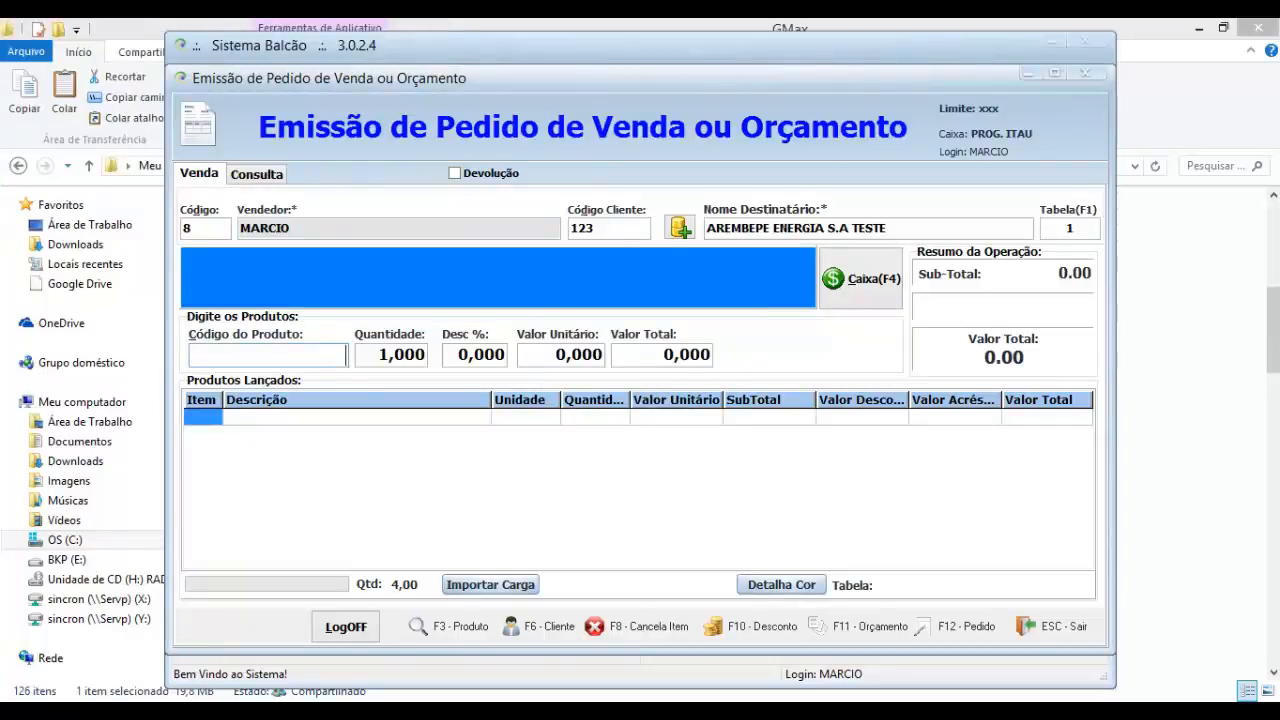
Set the client of the next sales order to NEWSUL S/A EMBALAGENS E COMPONENTES using its client code.
click(600, 229)
key(BackSpace)
key(BackSpace)
key(BackSpace)
text(125)
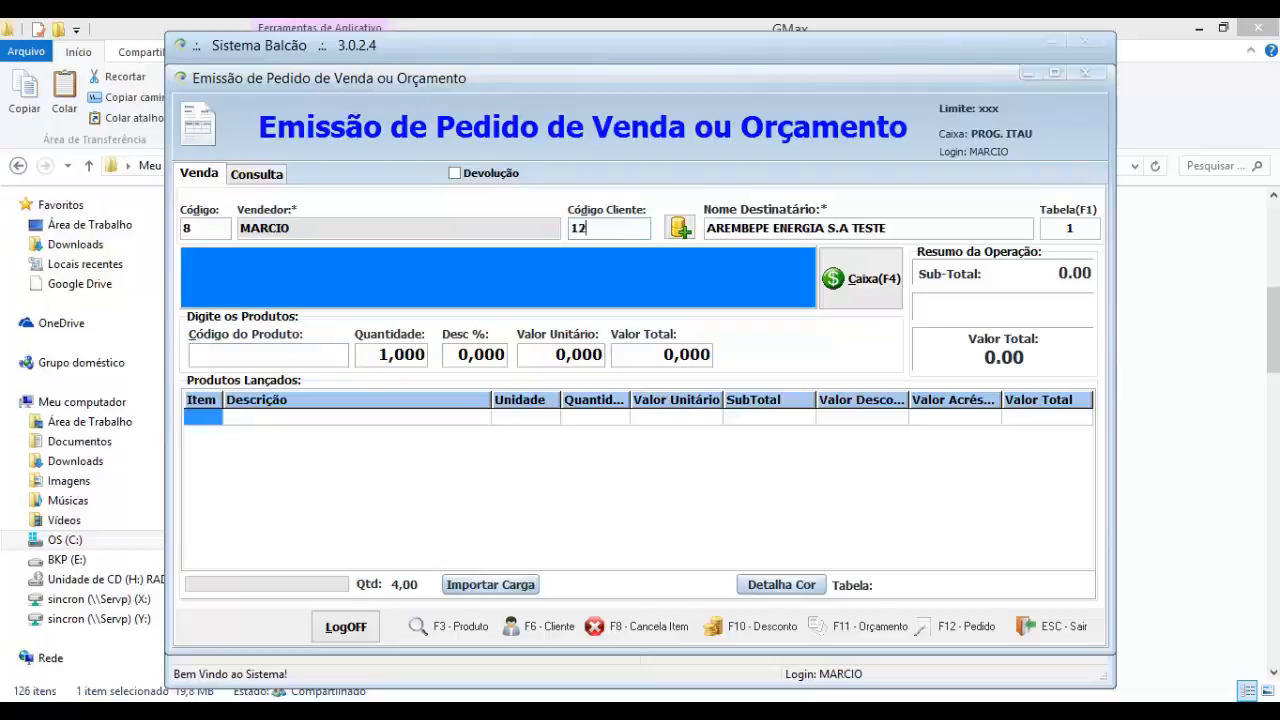
key(Return)
Add one unit each of product codes 50, 60, 70 and 80 to the NEWSUL sales order.
text(50)
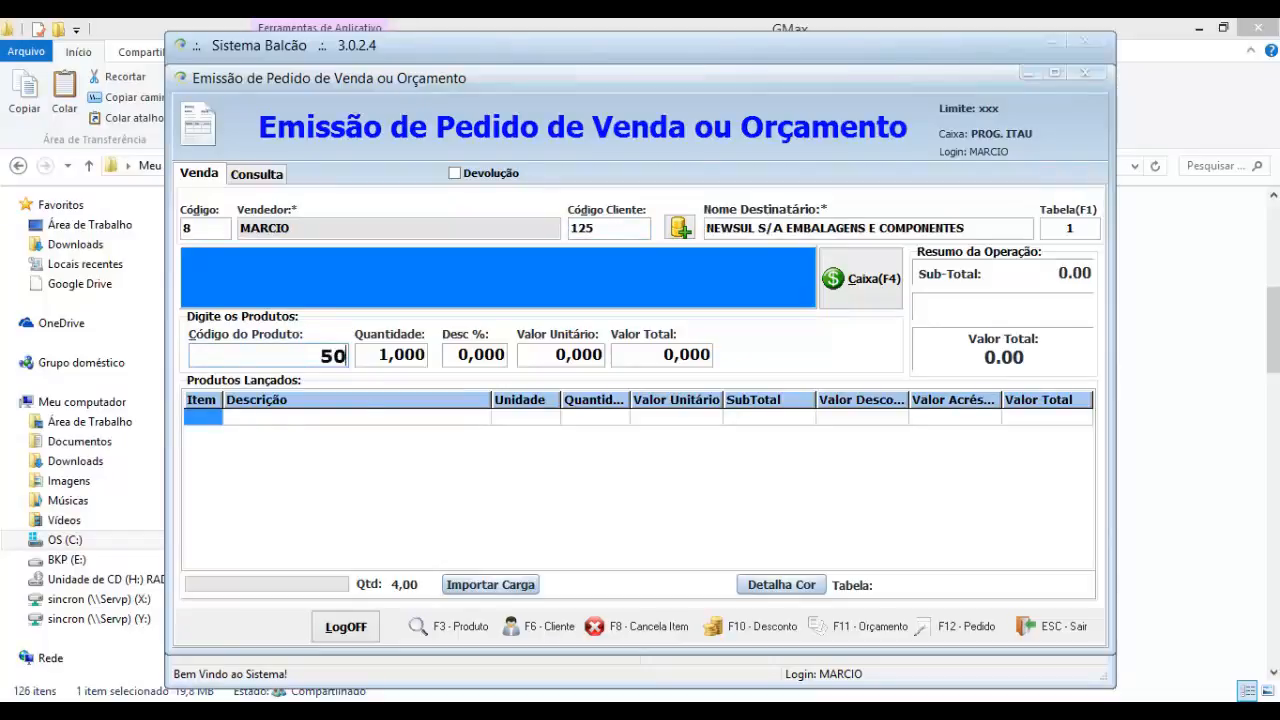
key(Return)
text(60)
key(Return)
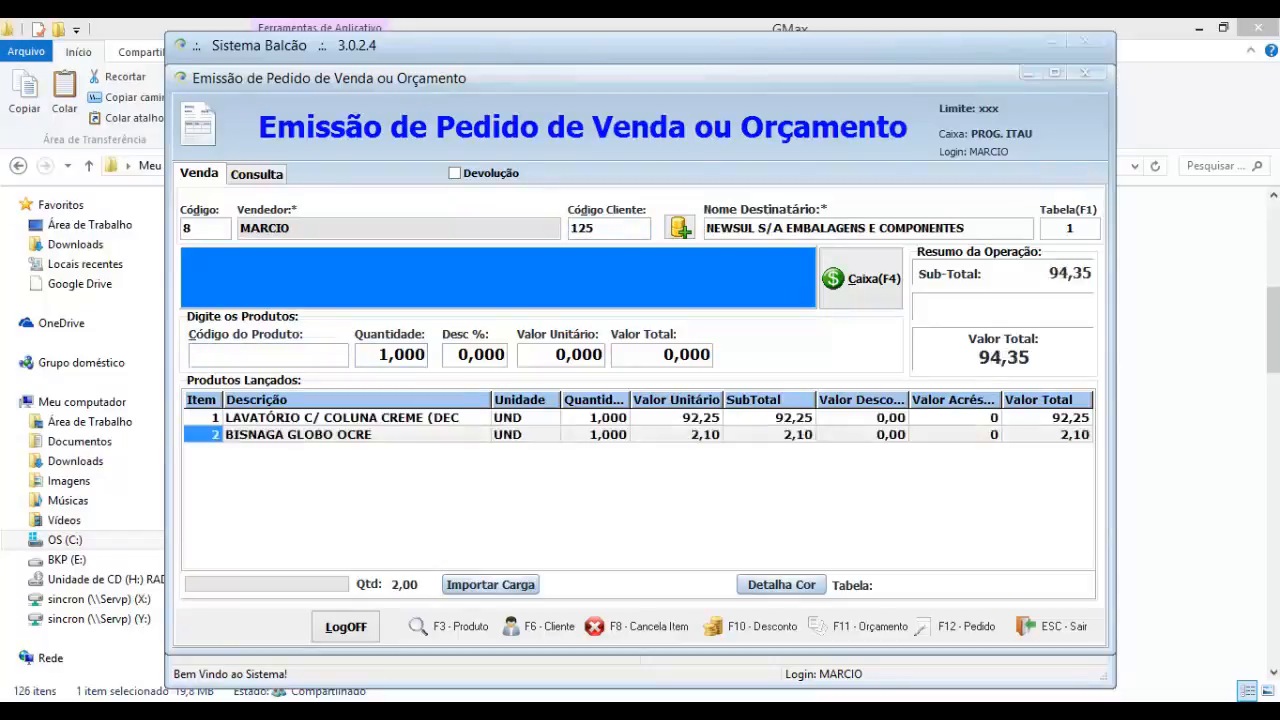
text(70)
key(Return)
text(80)
key(Return)
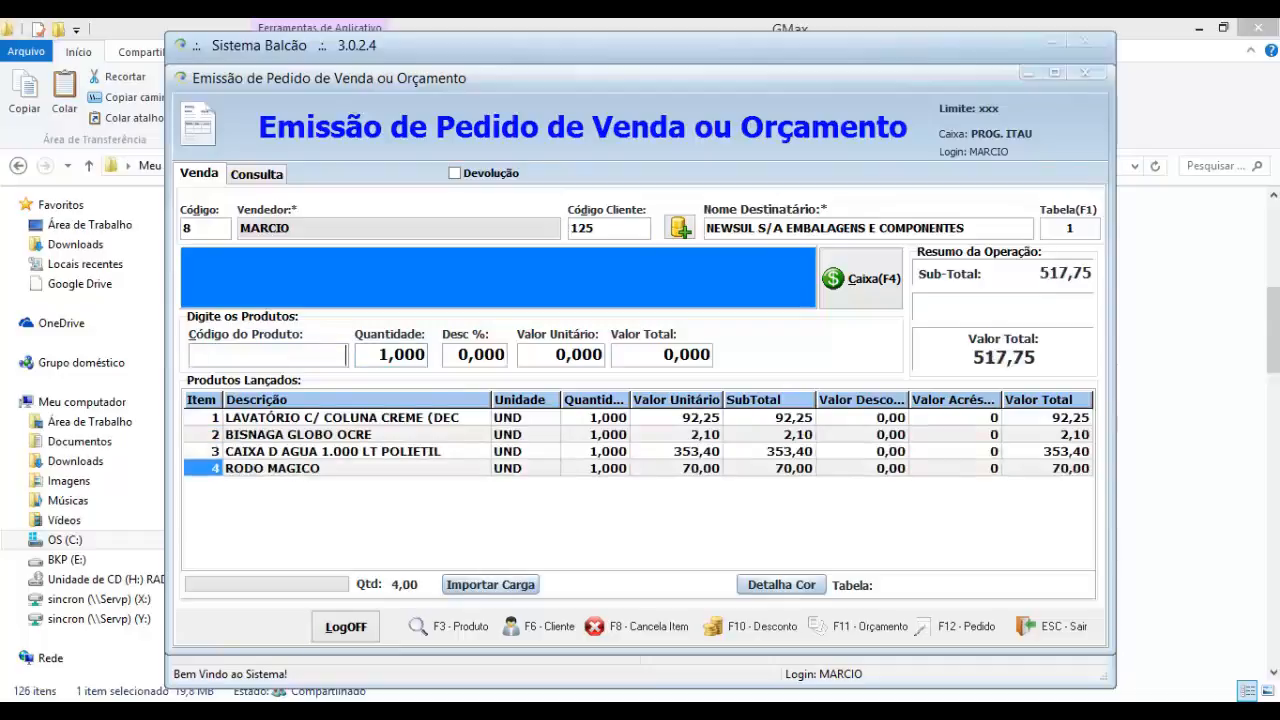
Save the NEWSUL sales order and settle its full amount in cash (DINHEIRO).
key(F4)
key(F12)
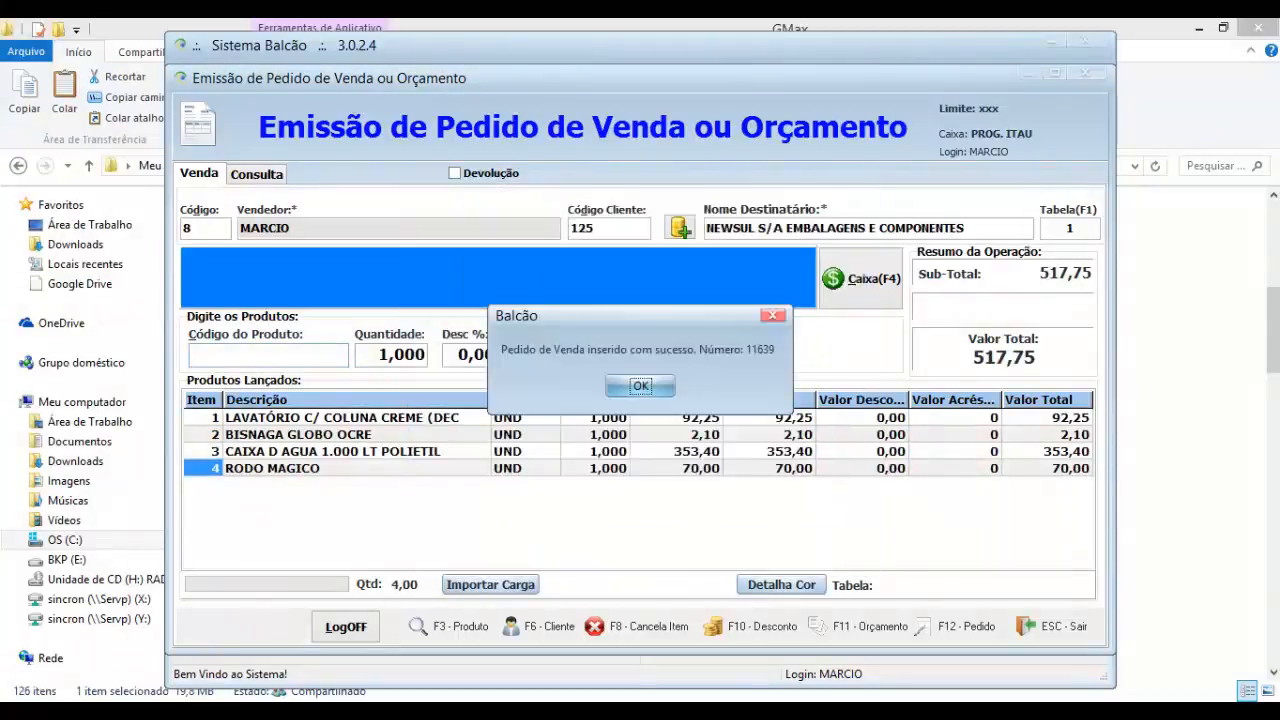
key(Return)
key(Right)
key(Return)
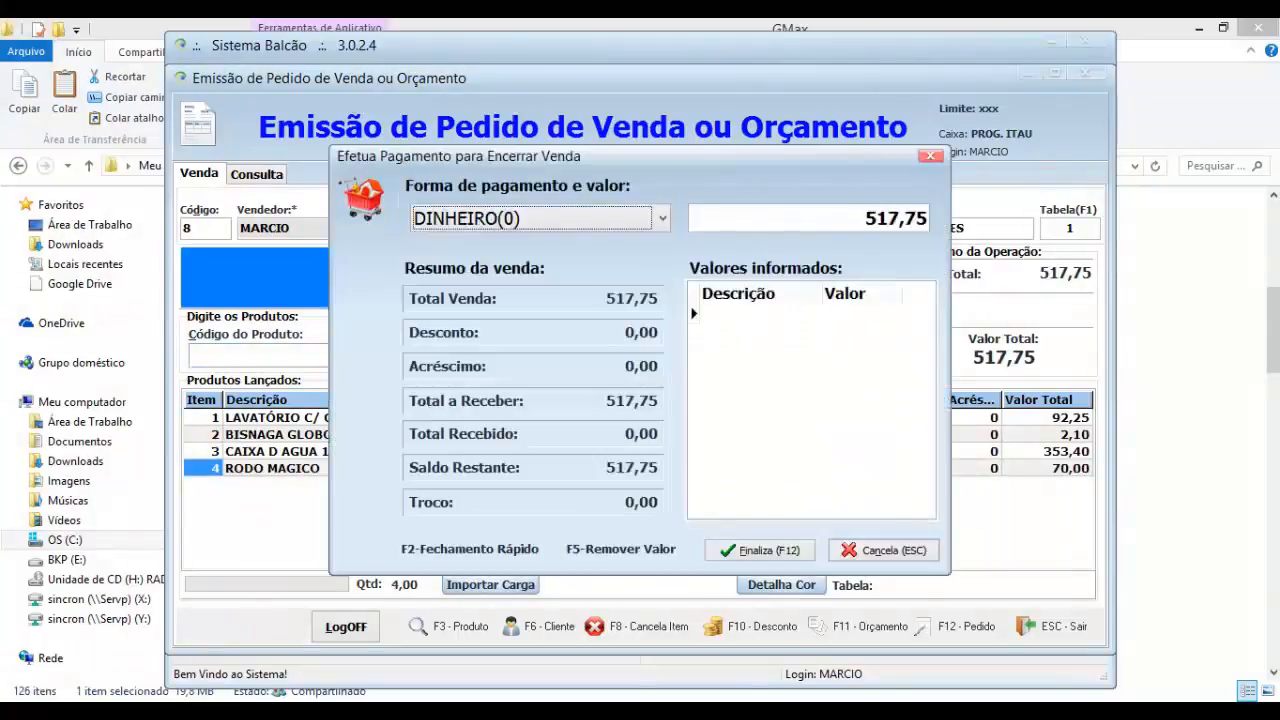
key(F2)
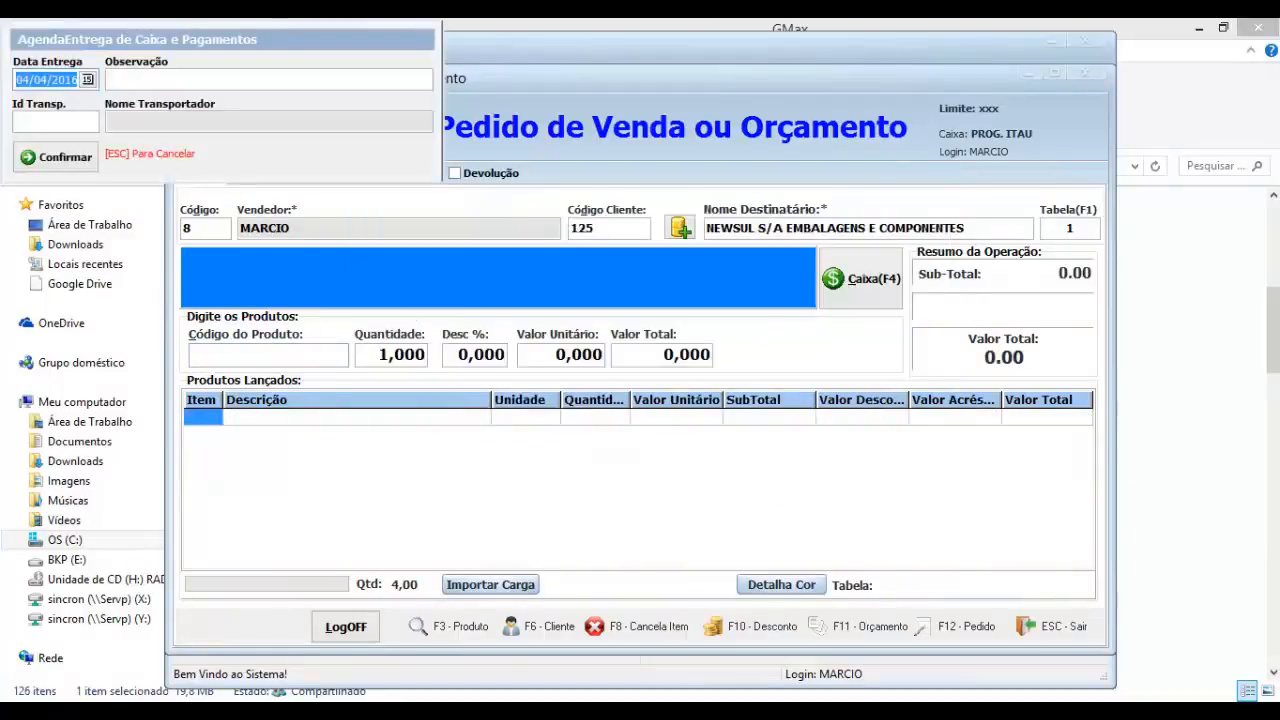
Schedule the NEWSUL delivery for 05/04/2016, leaving the observation and carrier blank.
text(05/06/2)
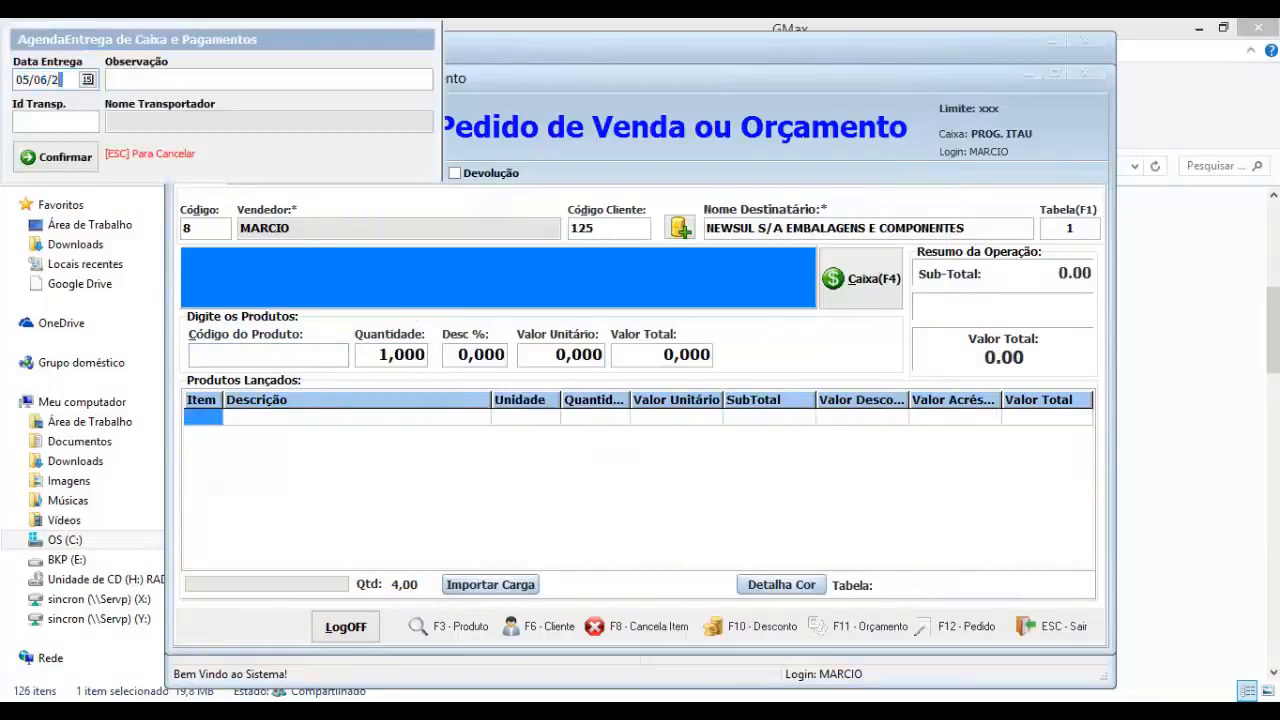
key(BackSpace)
key(BackSpace)
key(BackSpace)
key(BackSpace)
key(BackSpace)
text(05/04/2016)
key(Tab)
key(Tab)
key(Tab)
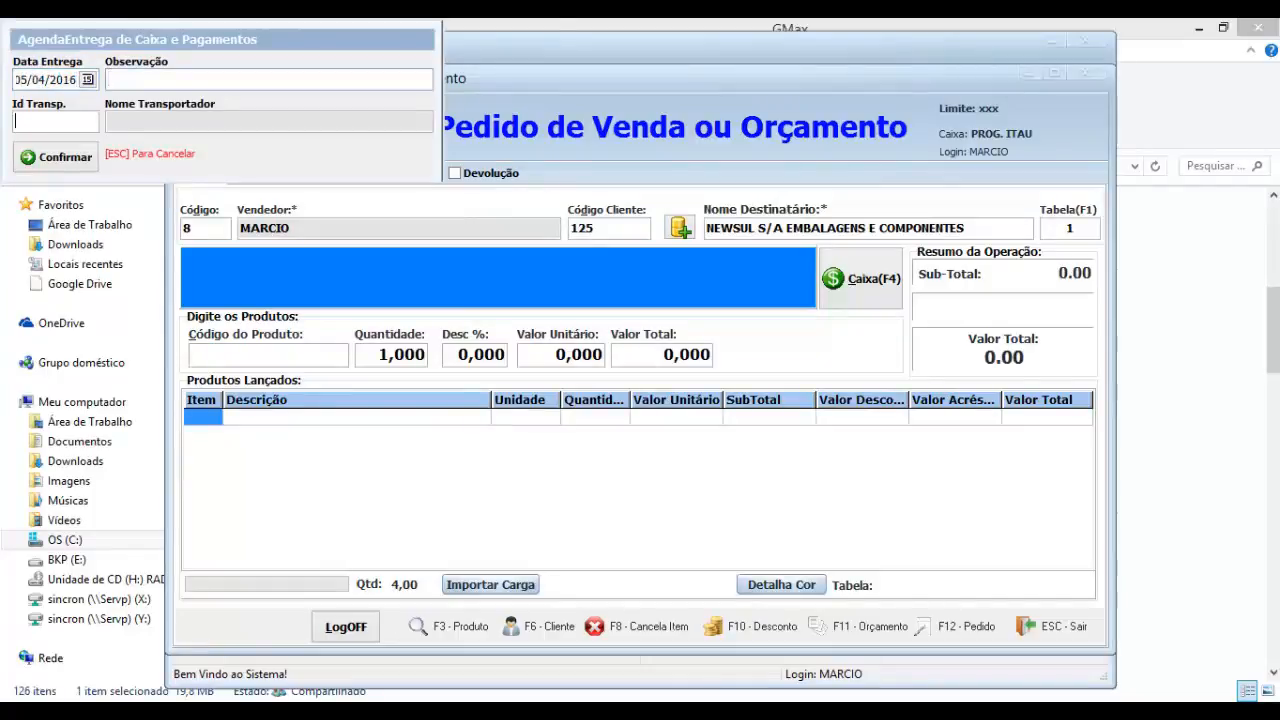
key(Return)
key(Return)
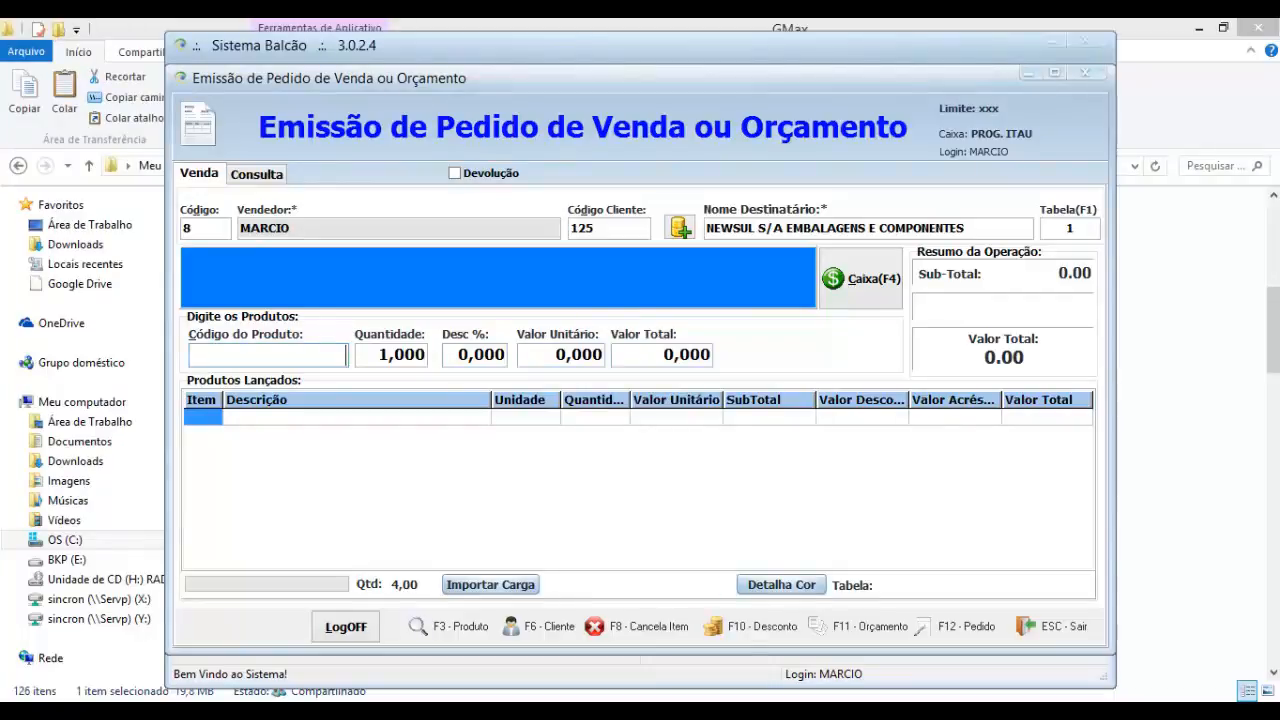
Open the order manager from the order consultation and list the orders pending delivery from 04/03/2016 to 10/04/2016.
click(257, 174)
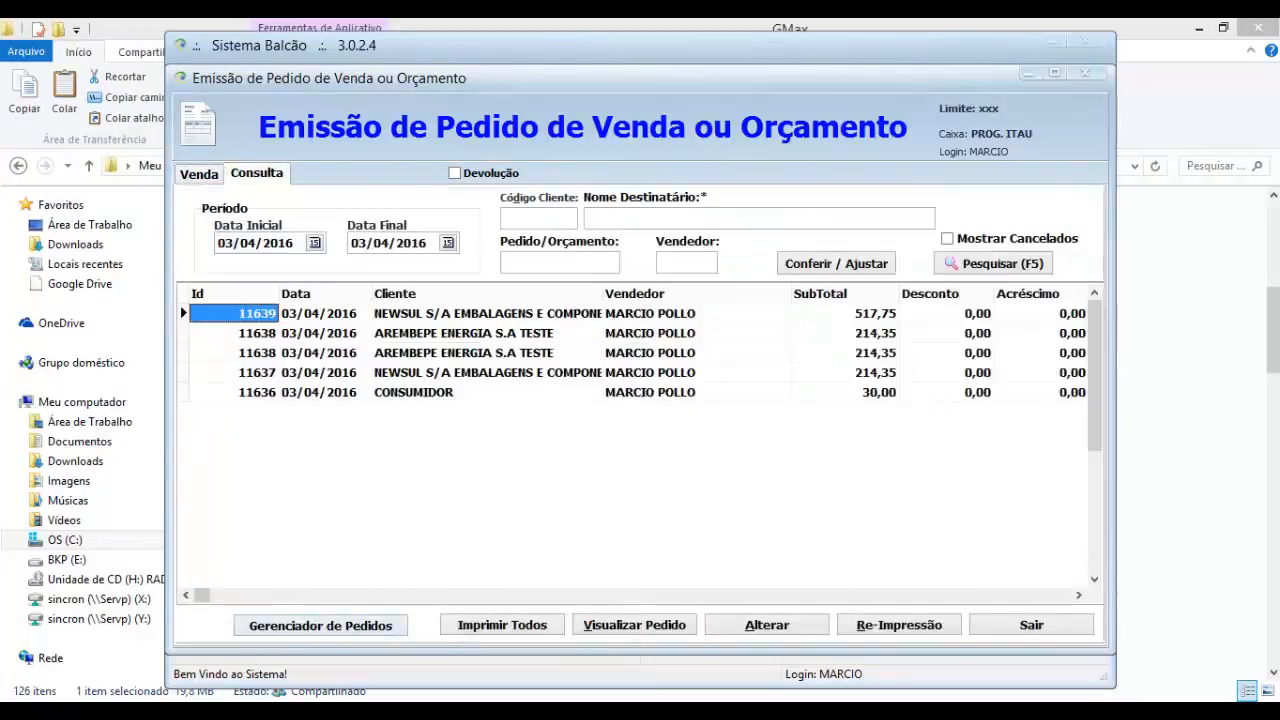
click(320, 625)
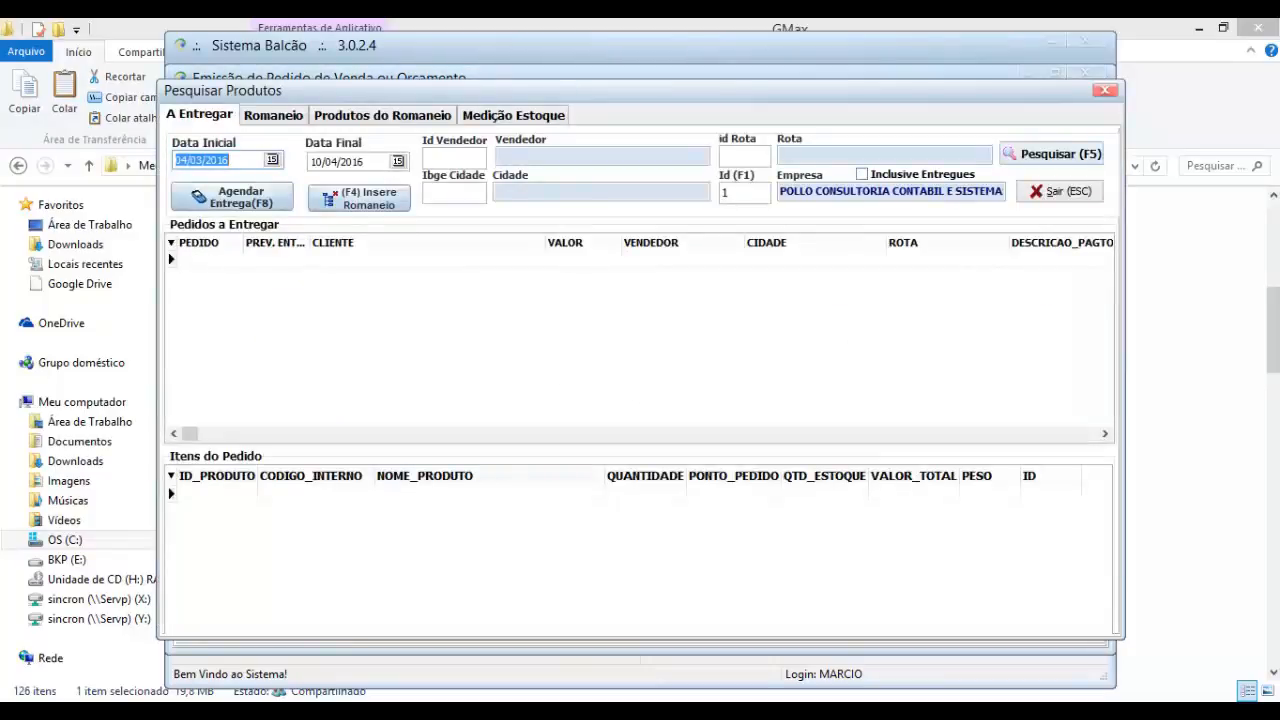
click(427, 327)
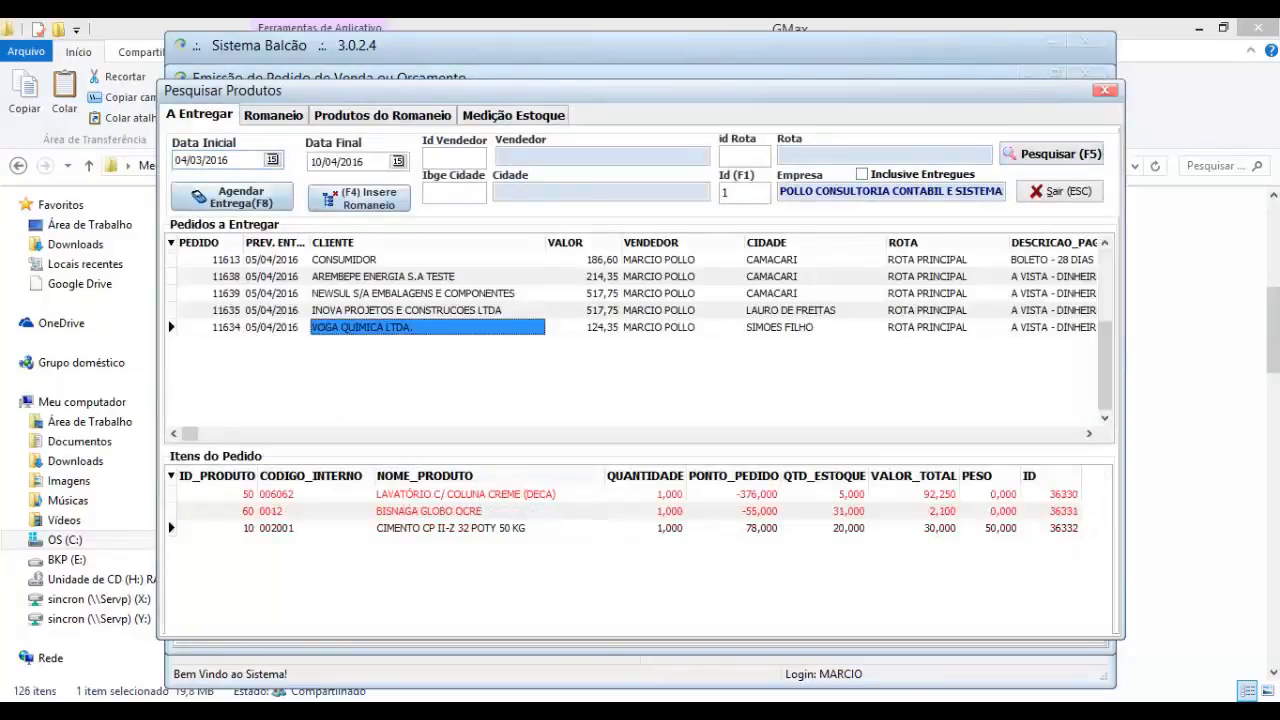
Review the pending orders one by one, checking each order's items, order points and stock.
key(Up)
key(Up)
key(Up)
key(Up)
key(Down)
key(Down)
key(Down)
key(Down)
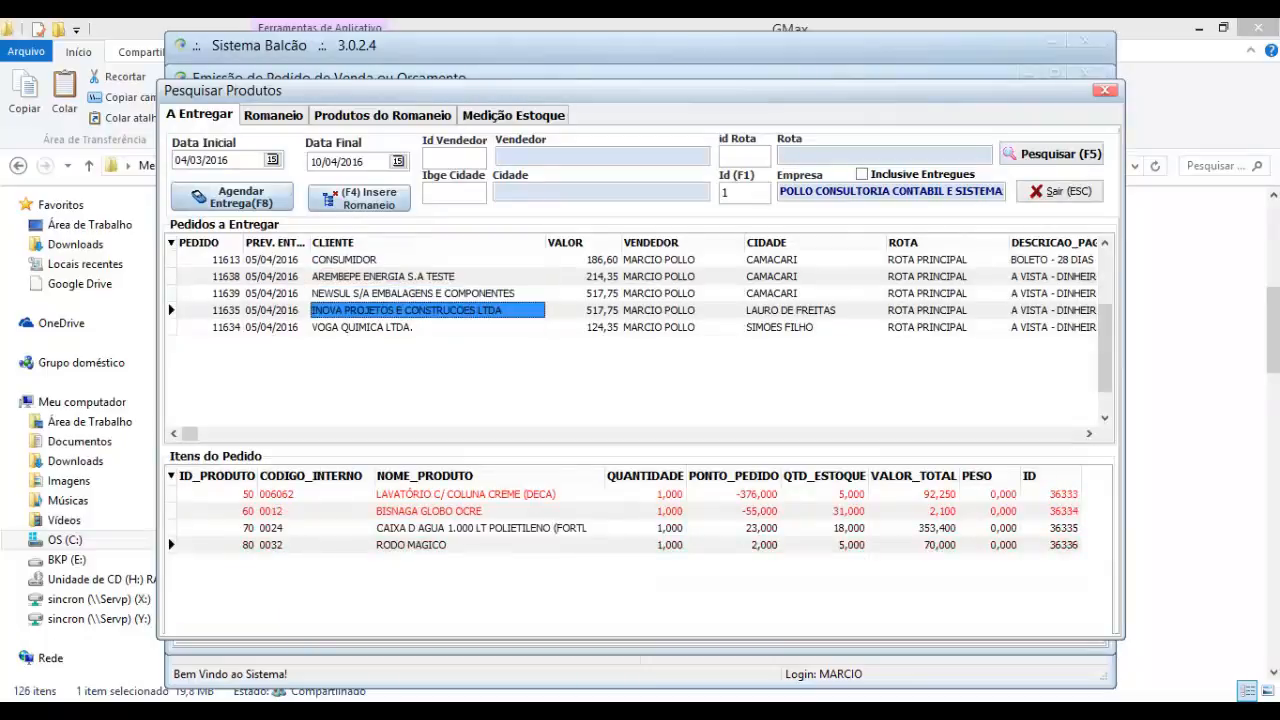
key(Left)
key(Left)
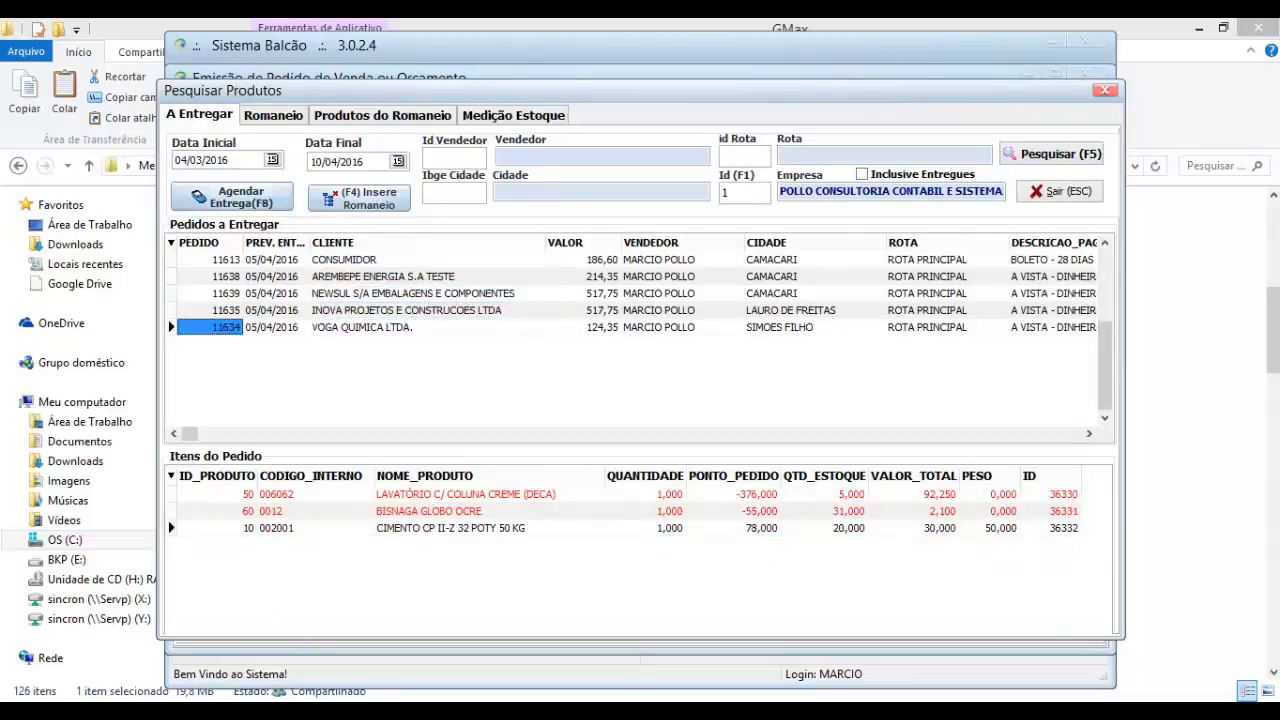
key(Right)
key(Up)
key(Up)
key(Up)
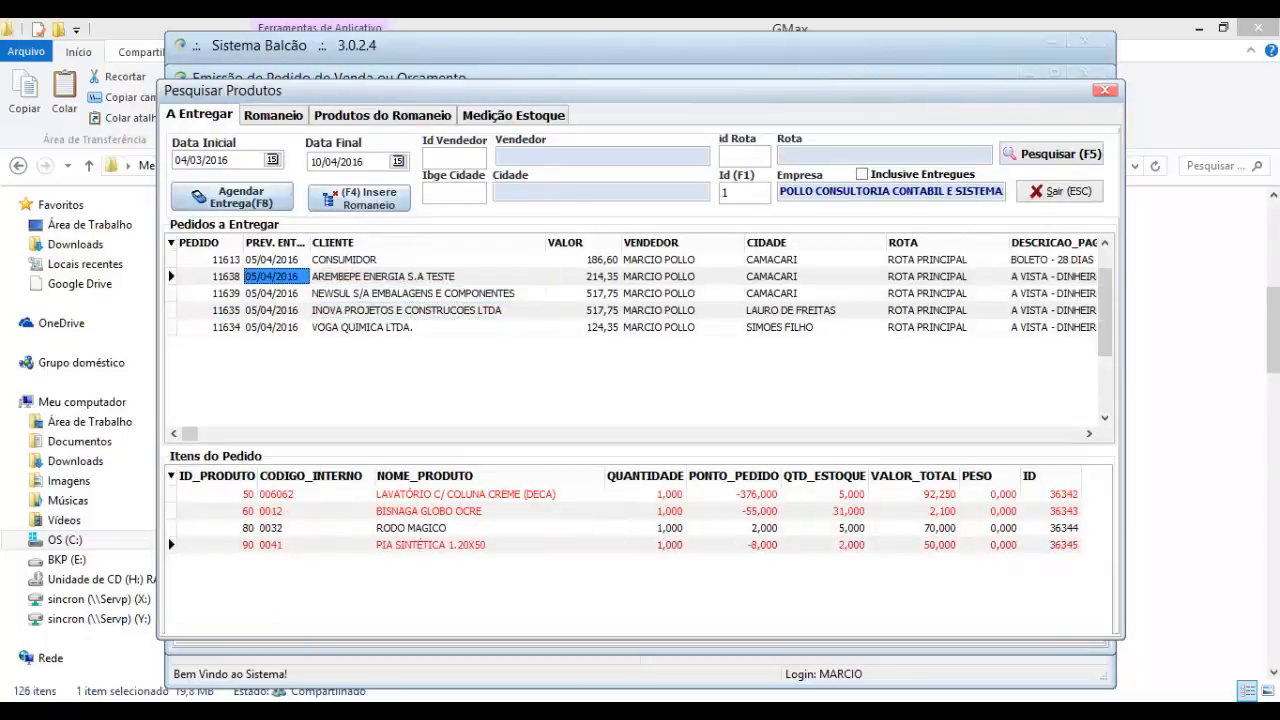
key(Left)
key(Down)
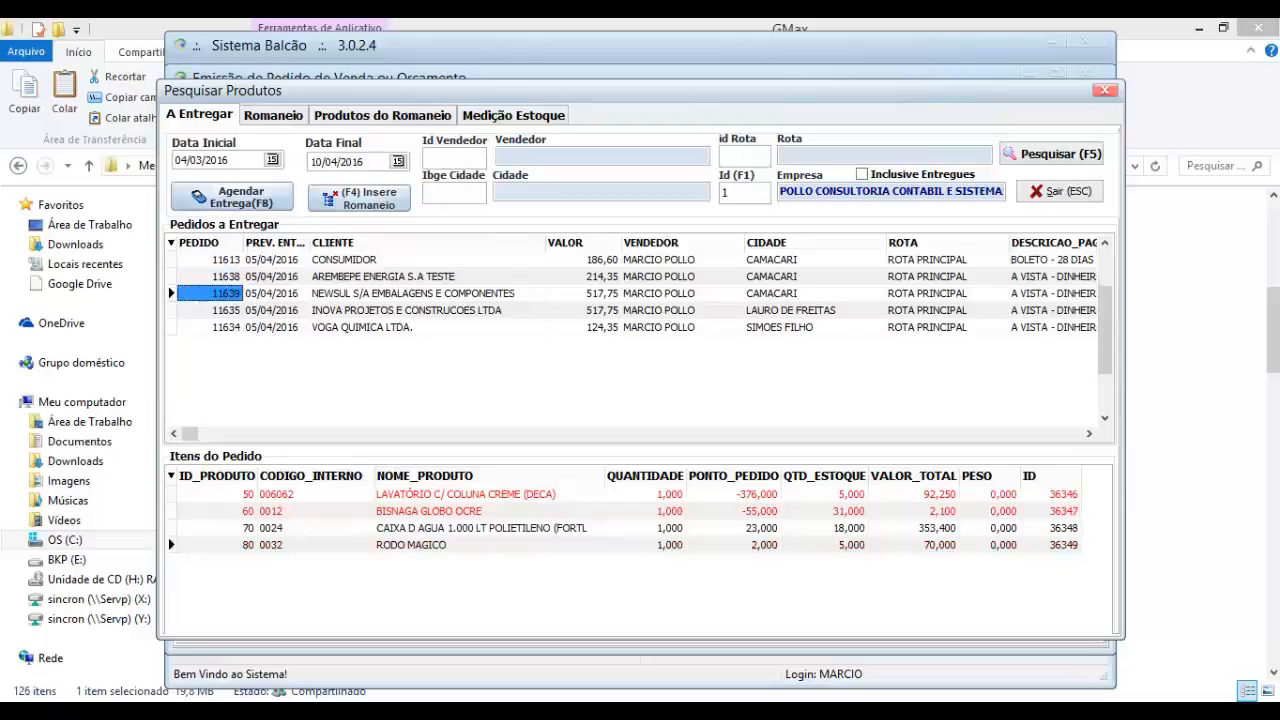
key(Right)
key(Right)
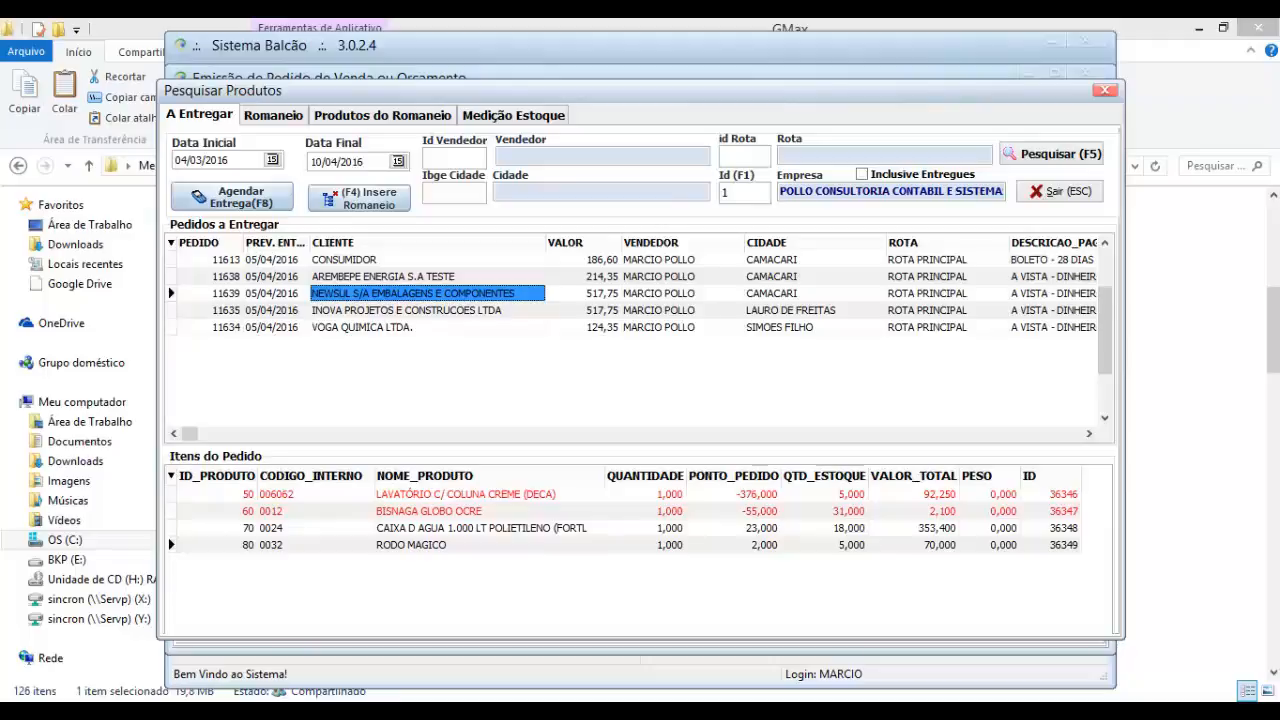
Compare the items, order points and stock of the INOVA PROJETOS E CONSTRUCOES LTDA and VOGA QUIMICA LTDA. orders.
key(Down)
key(Down)
key(Up)
key(Down)
key(Up)
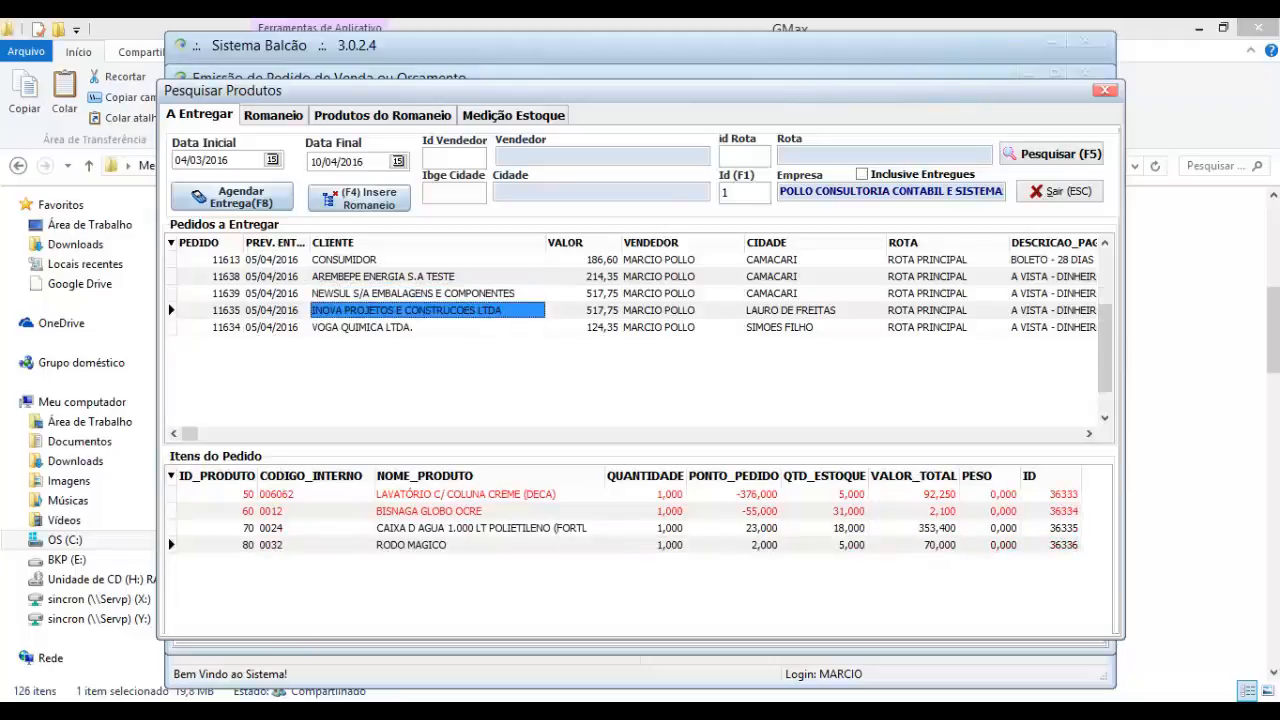
key(Down)
key(Up)
key(Down)
Insert the NEWSUL S/A EMBALAGENS E COMPONENTES and AREMBEPE ENERGIA S.A TESTE orders into the romaneio.
key(Up)
key(Up)
key(Left)
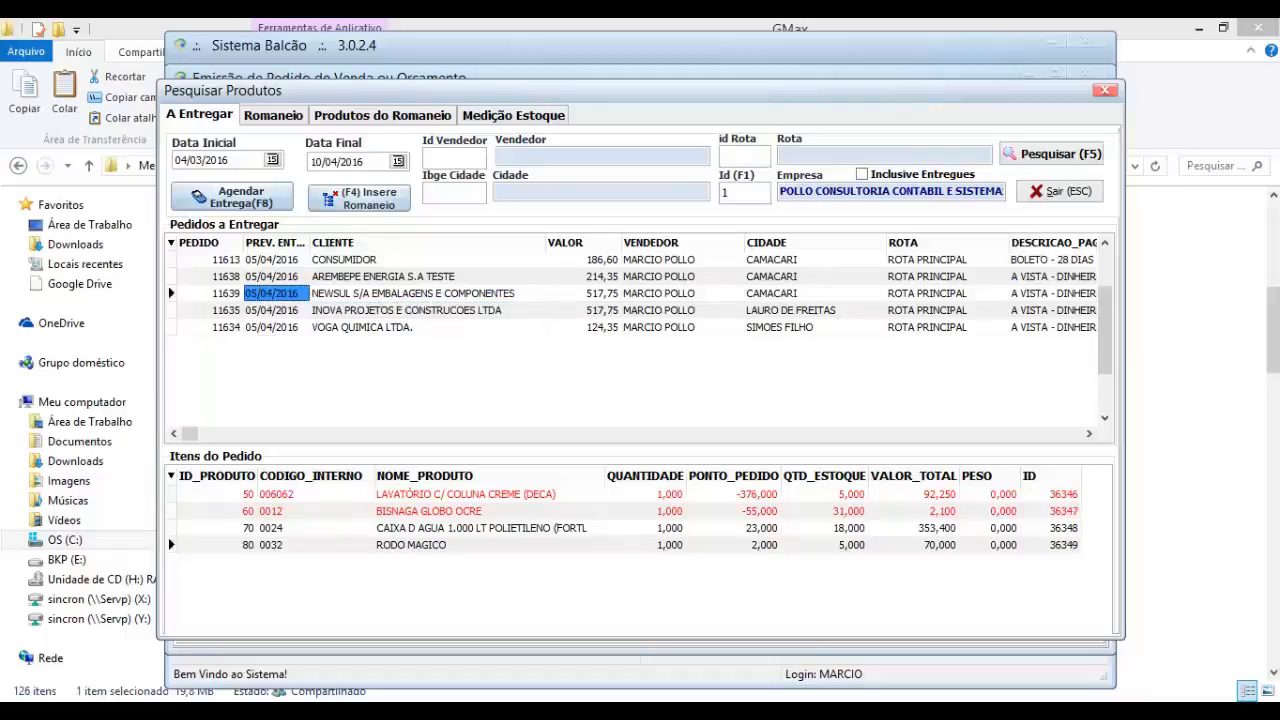
key(F4)
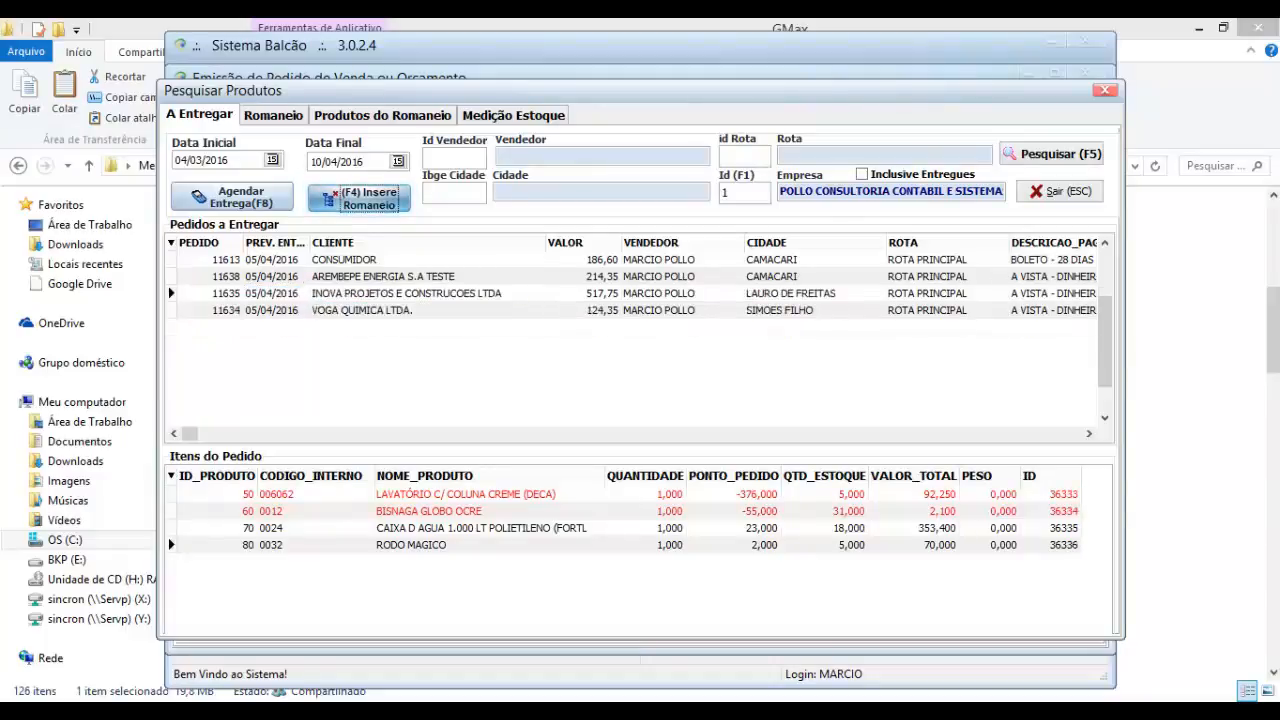
key(F4)
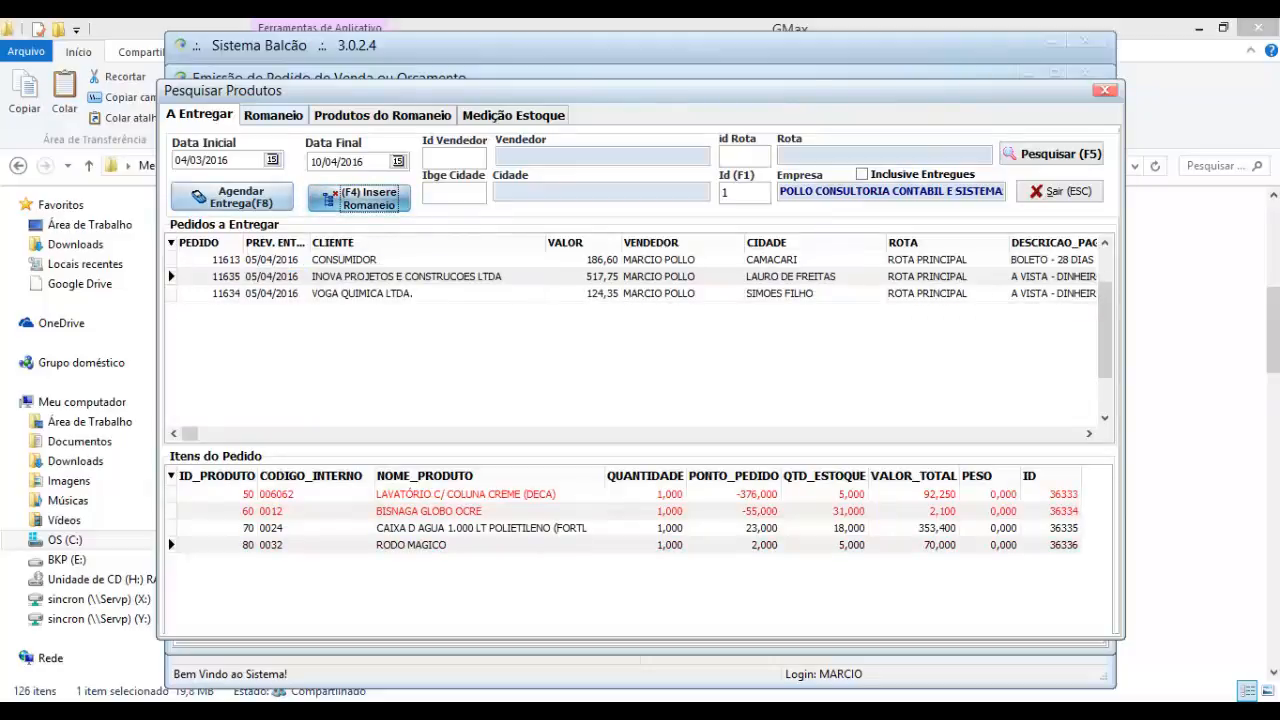
Open the romaneio and review its included orders' delivery date, value, city, sequence and route.
click(273, 115)
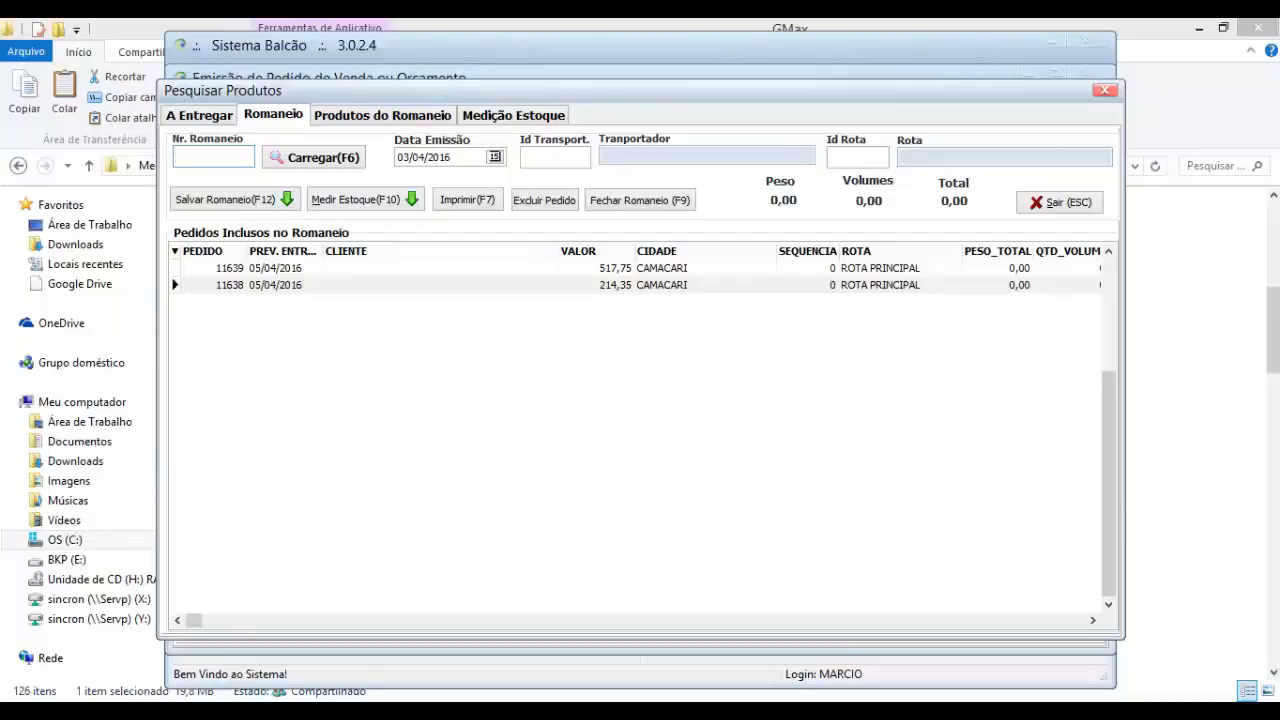
click(598, 268)
click(442, 268)
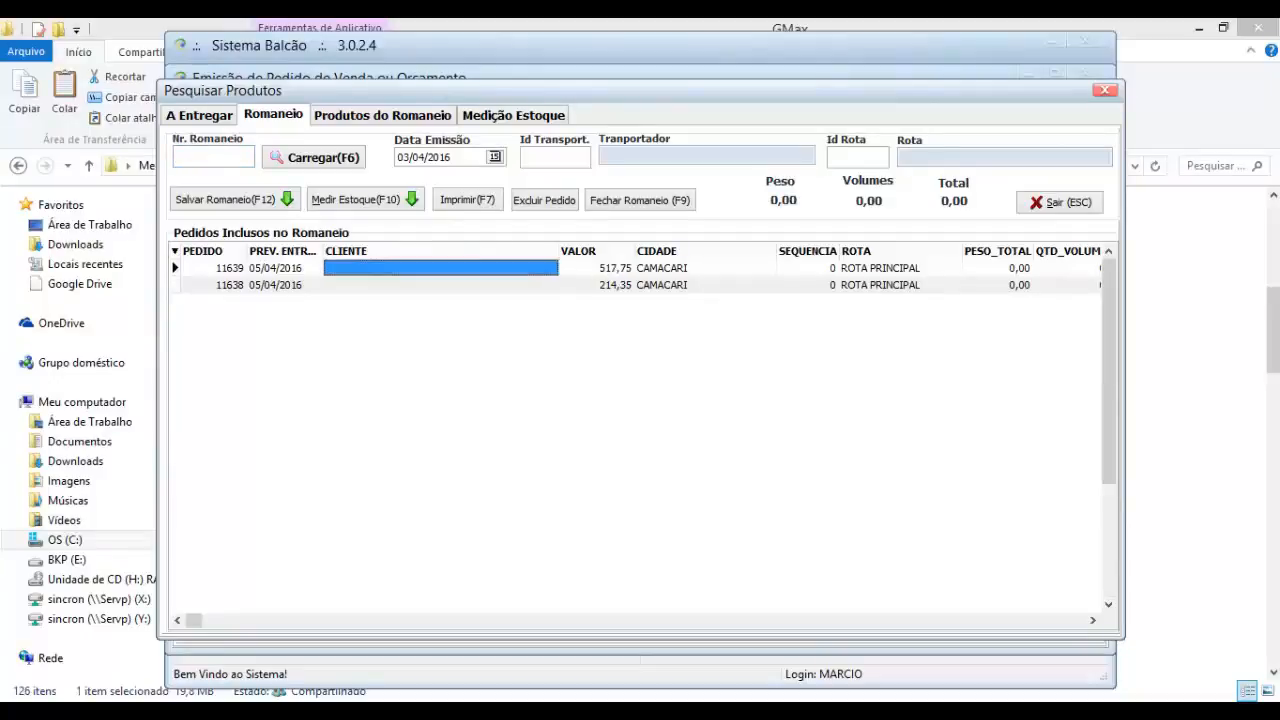
click(285, 268)
click(226, 268)
click(285, 268)
key(Right)
key(Right)
key(Right)
key(Right)
key(Right)
key(Right)
key(Right)
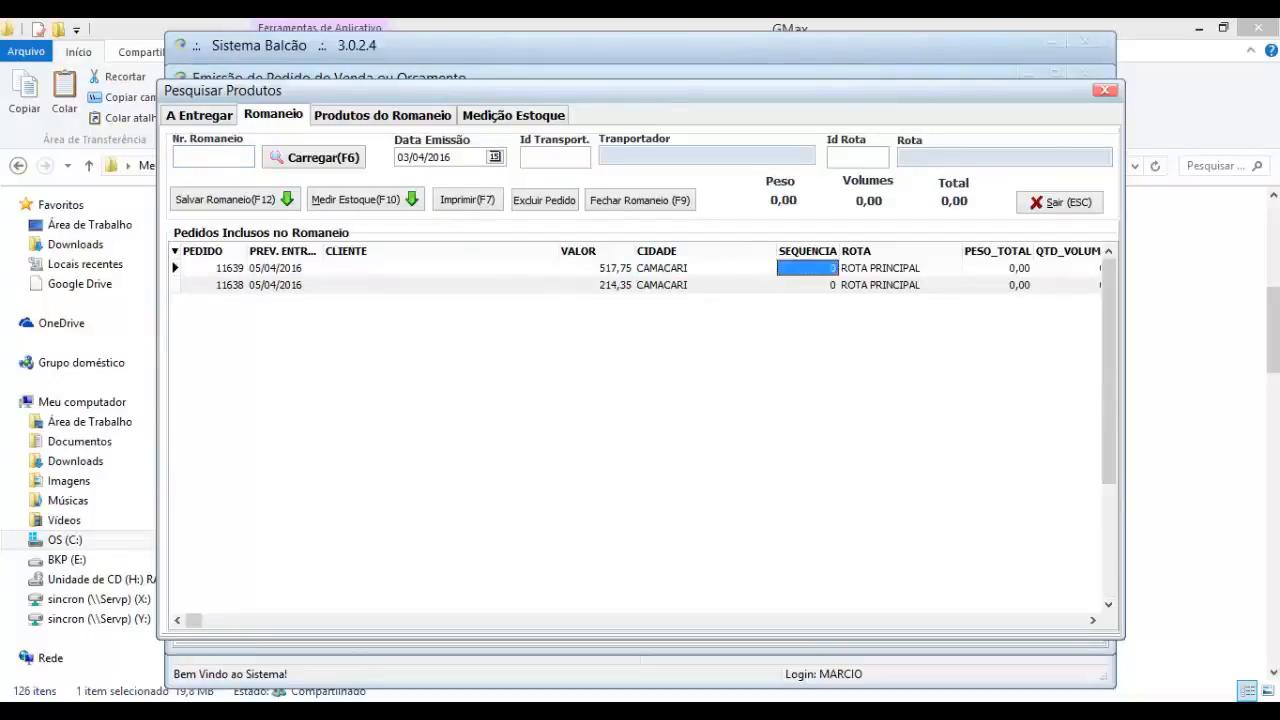
key(Left)
key(Left)
key(Left)
key(Left)
key(Left)
key(Left)
key(Left)
key(Left)
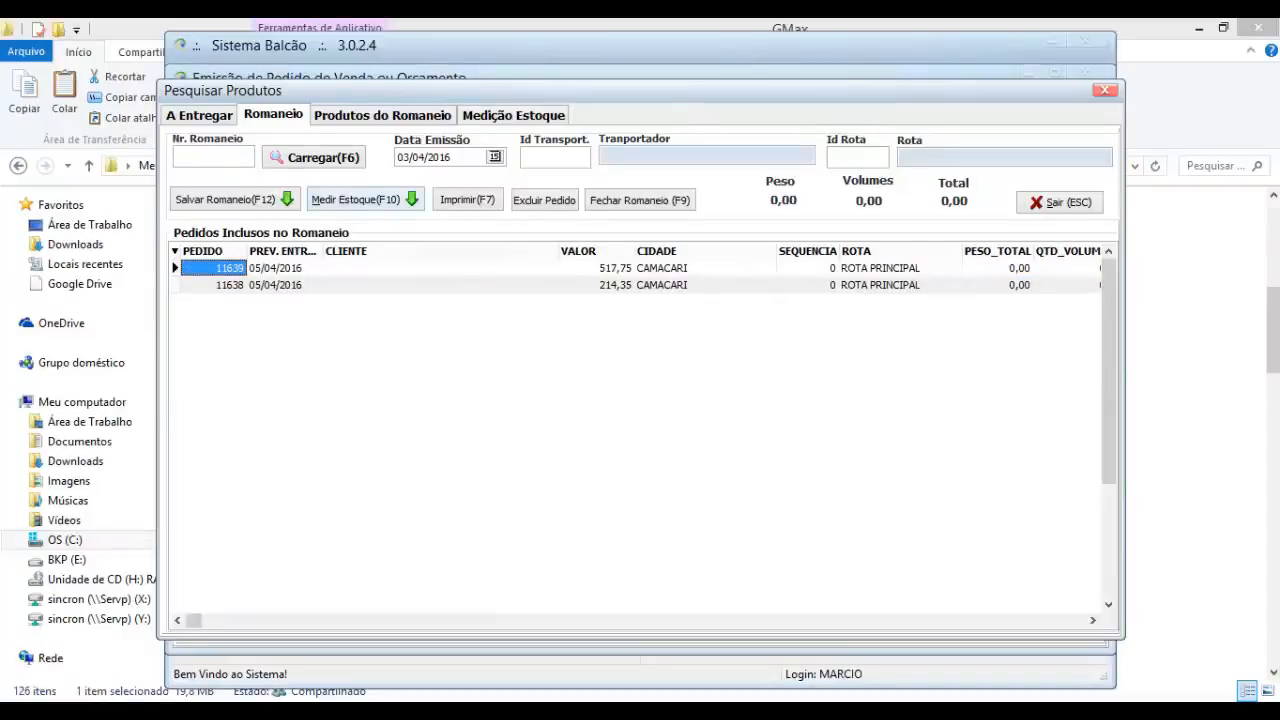
Measure the stock for the romaneio and examine each product's romaneio quantity, order point and stock.
key(F10)
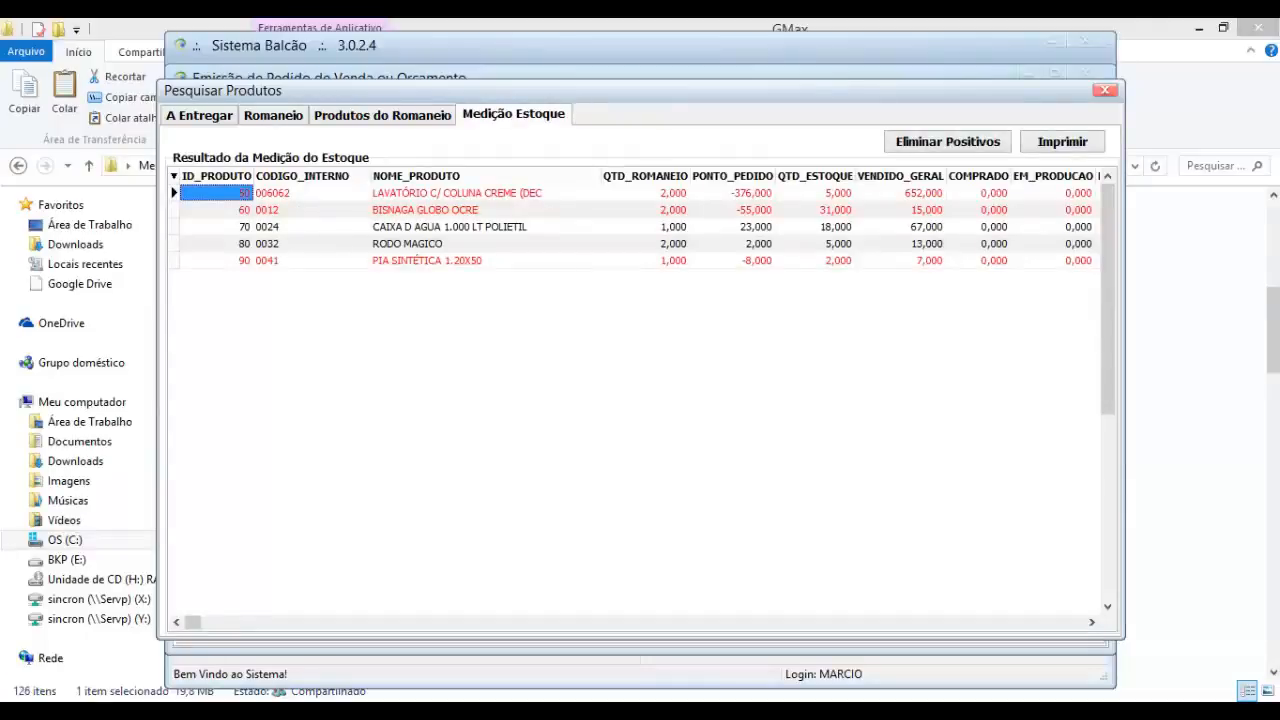
key(Right)
key(Right)
key(Right)
key(Right)
key(Right)
key(Left)
key(Left)
key(Left)
key(Left)
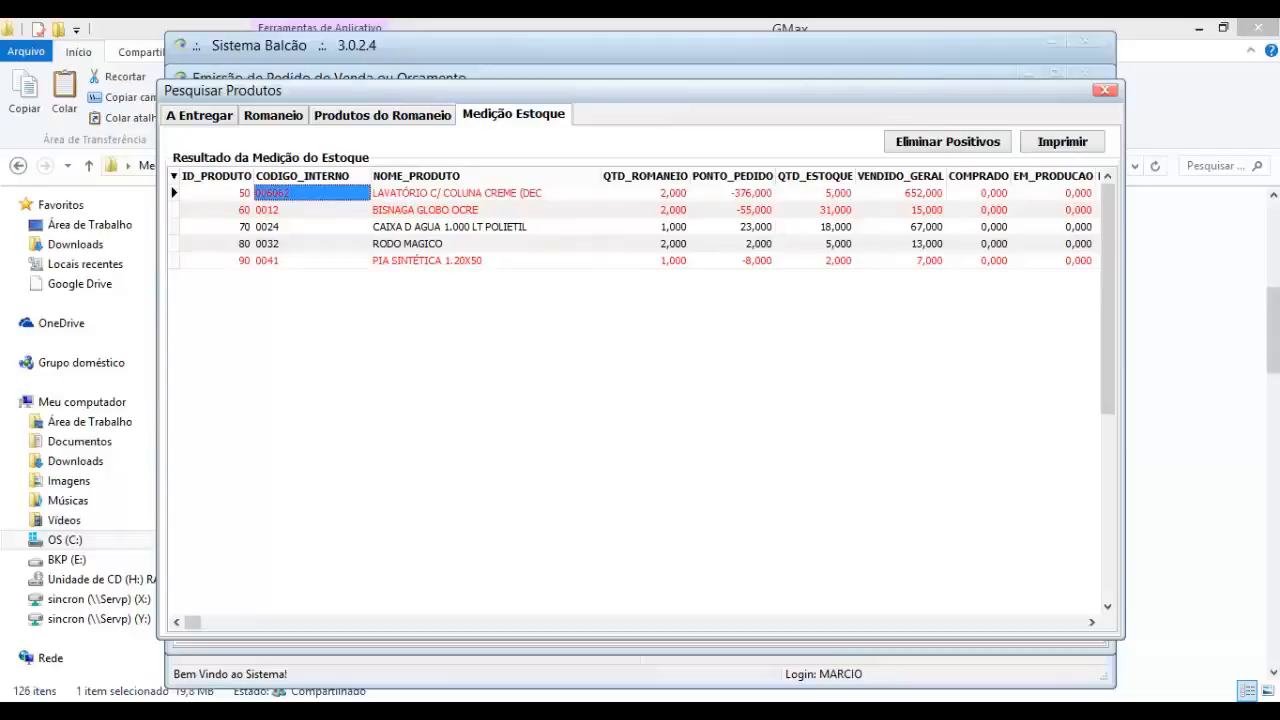
Examine the romaneio quantity of each product in the stock measurement result, from the lavatório to the pia sintética.
key(Right)
key(Right)
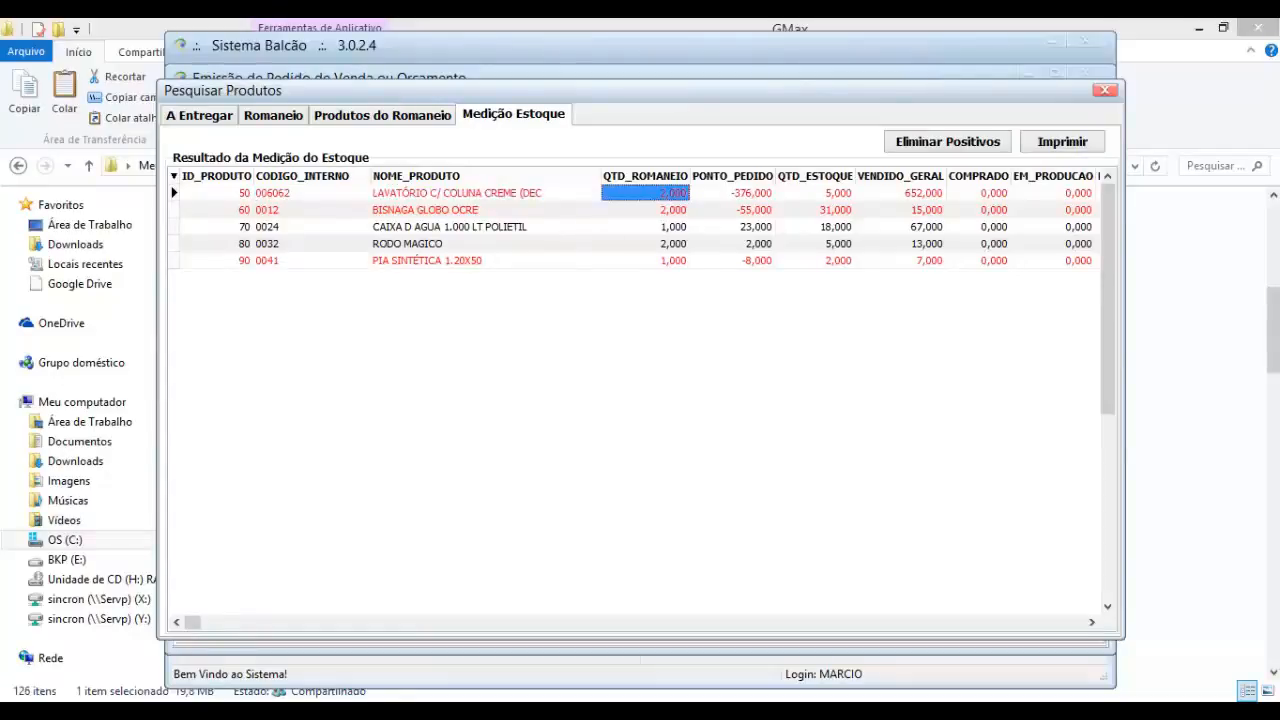
key(Down)
key(Down)
key(Down)
key(Down)
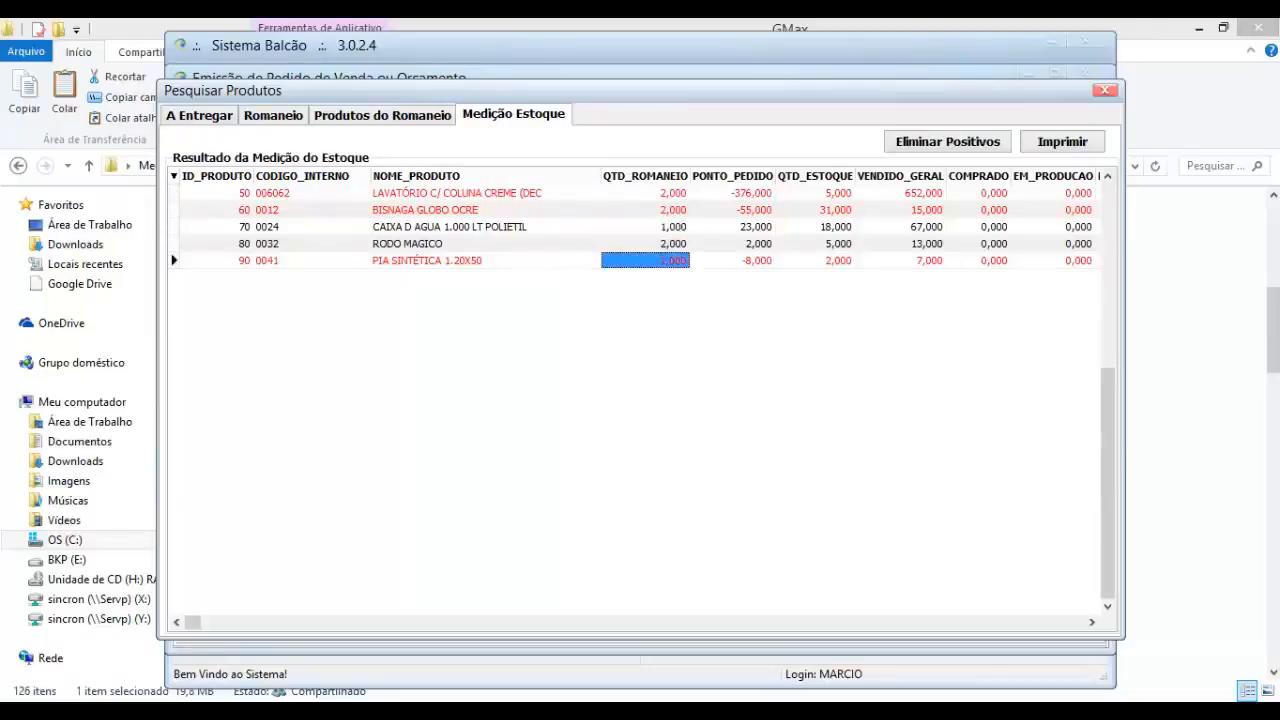
key(Up)
key(Up)
key(Up)
key(Up)
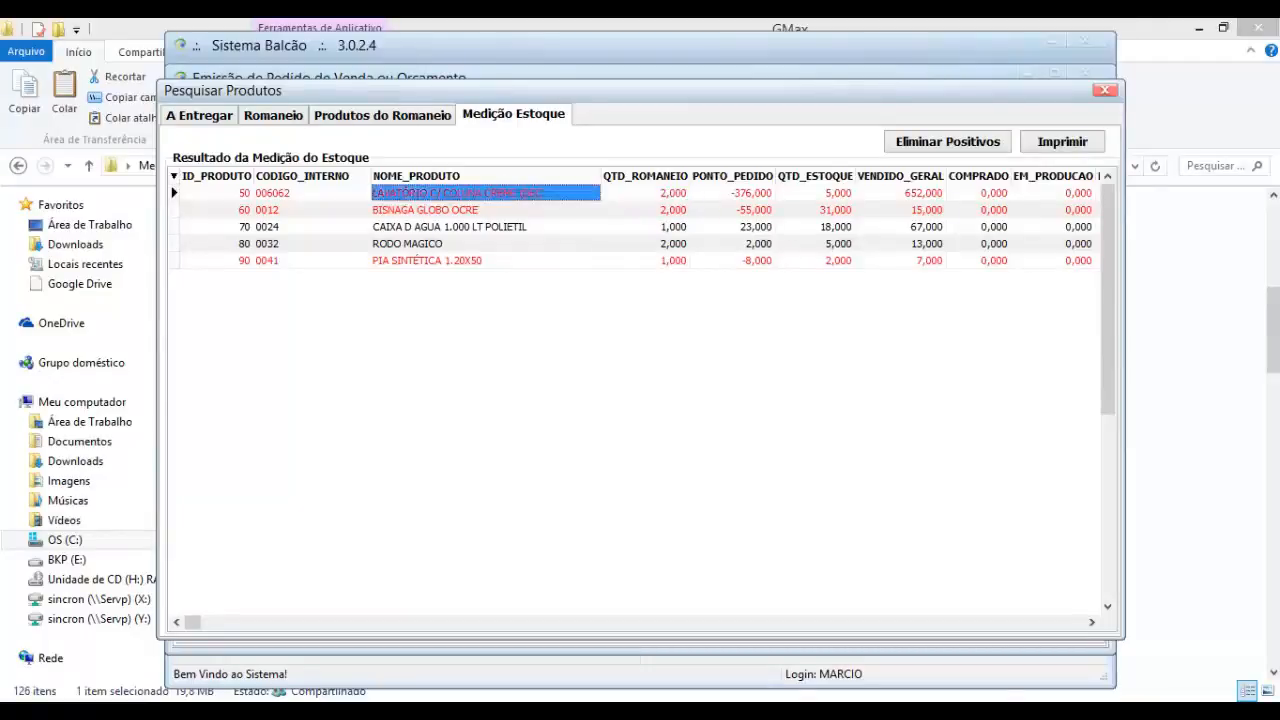
Compare each measured product's romaneio quantity with its order point, checking RODO MAGICO closely.
key(Right)
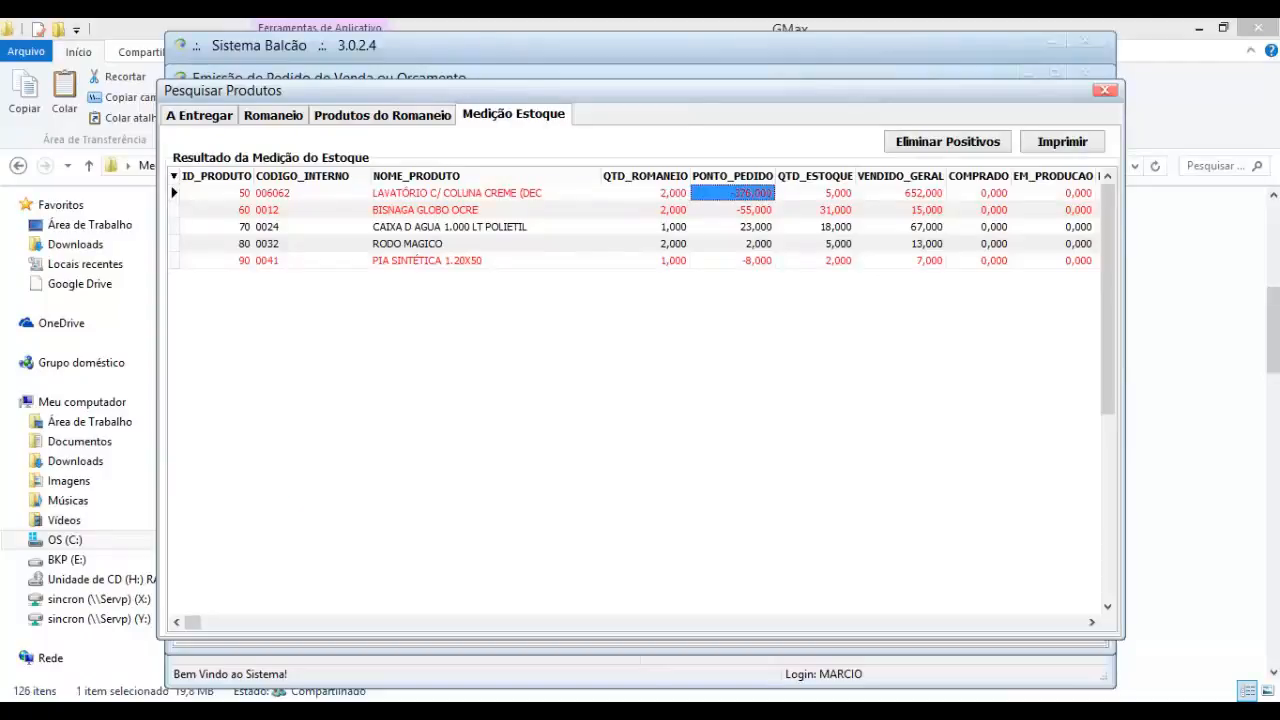
key(Down)
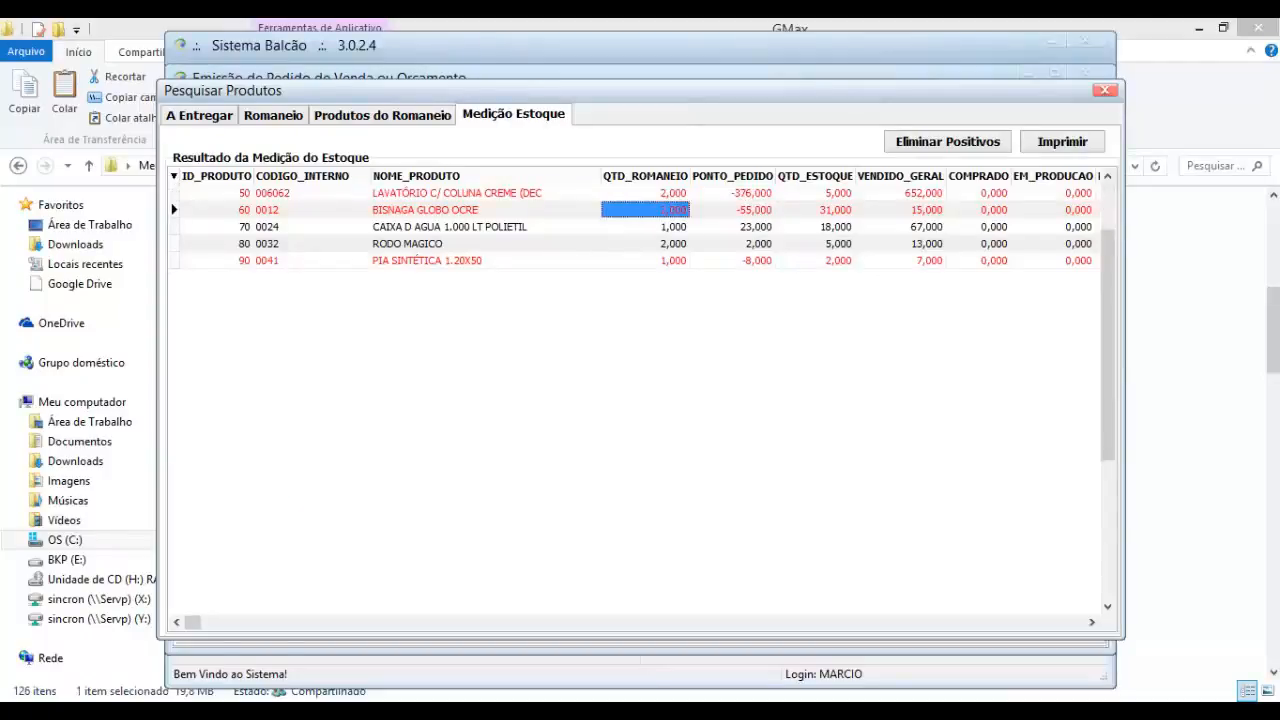
key(Down)
key(Left)
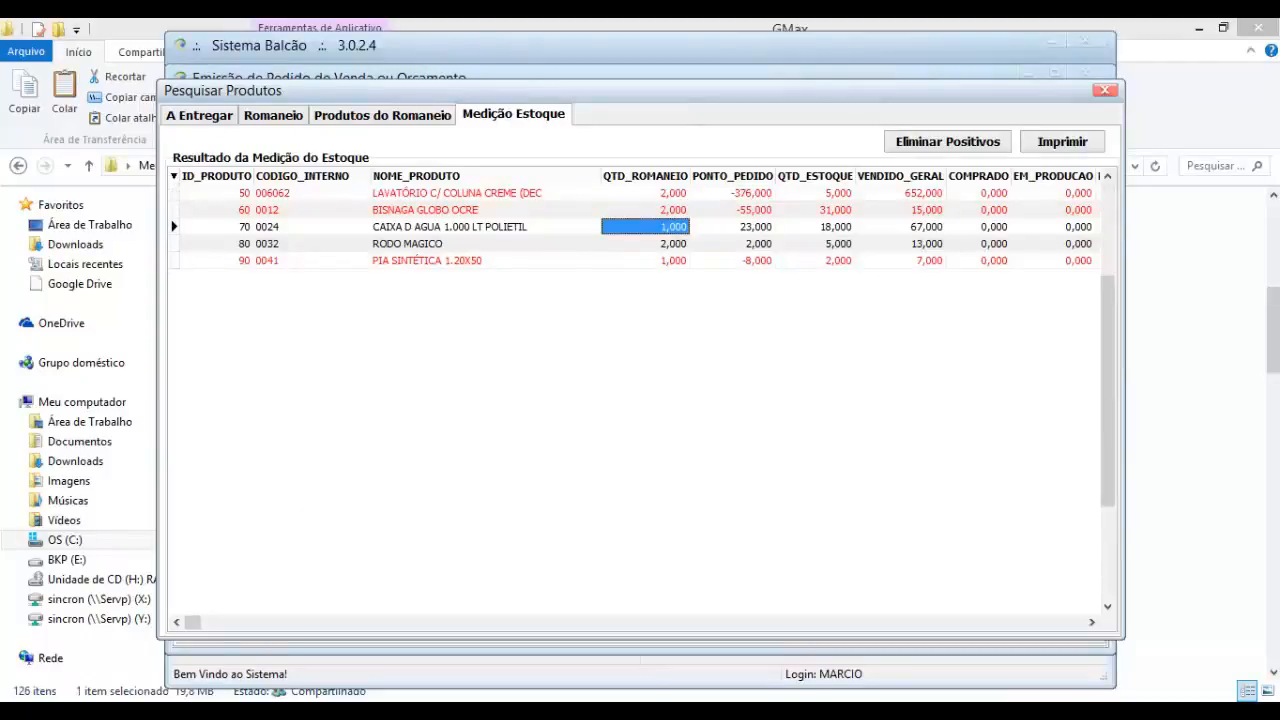
key(Right)
key(Left)
key(Down)
key(Right)
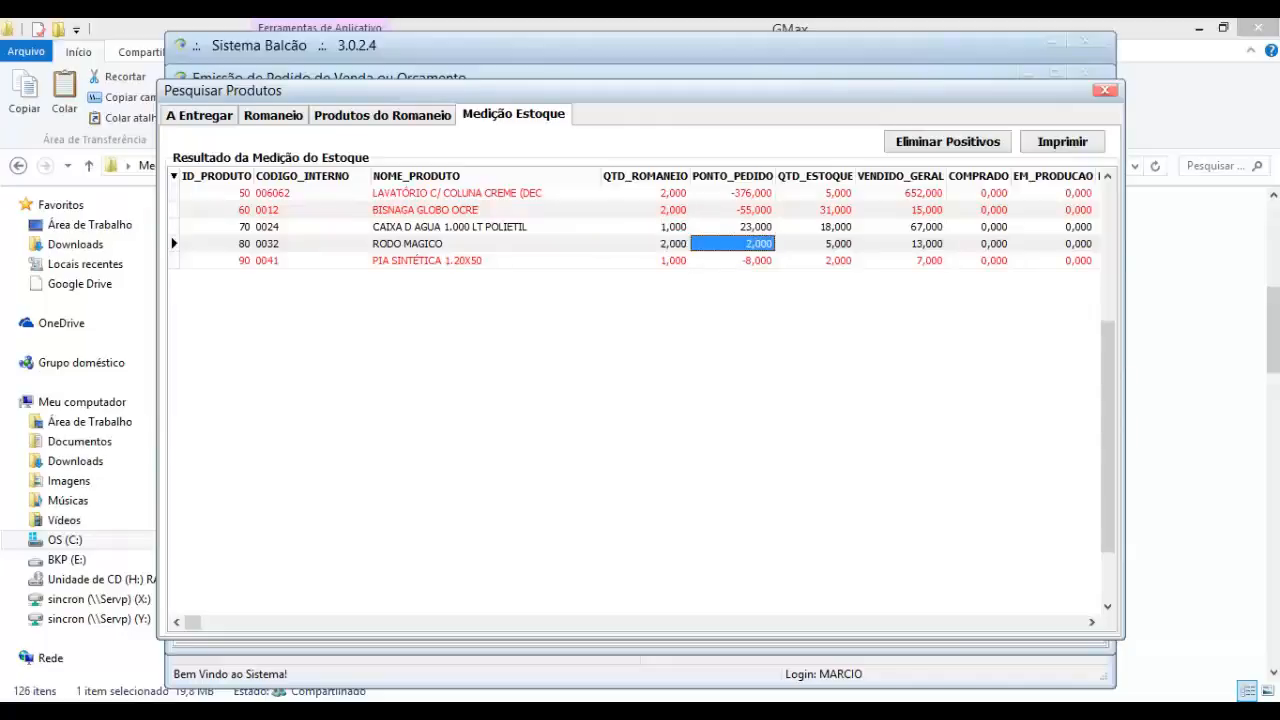
key(Right)
key(Left)
key(Left)
key(Right)
key(Left)
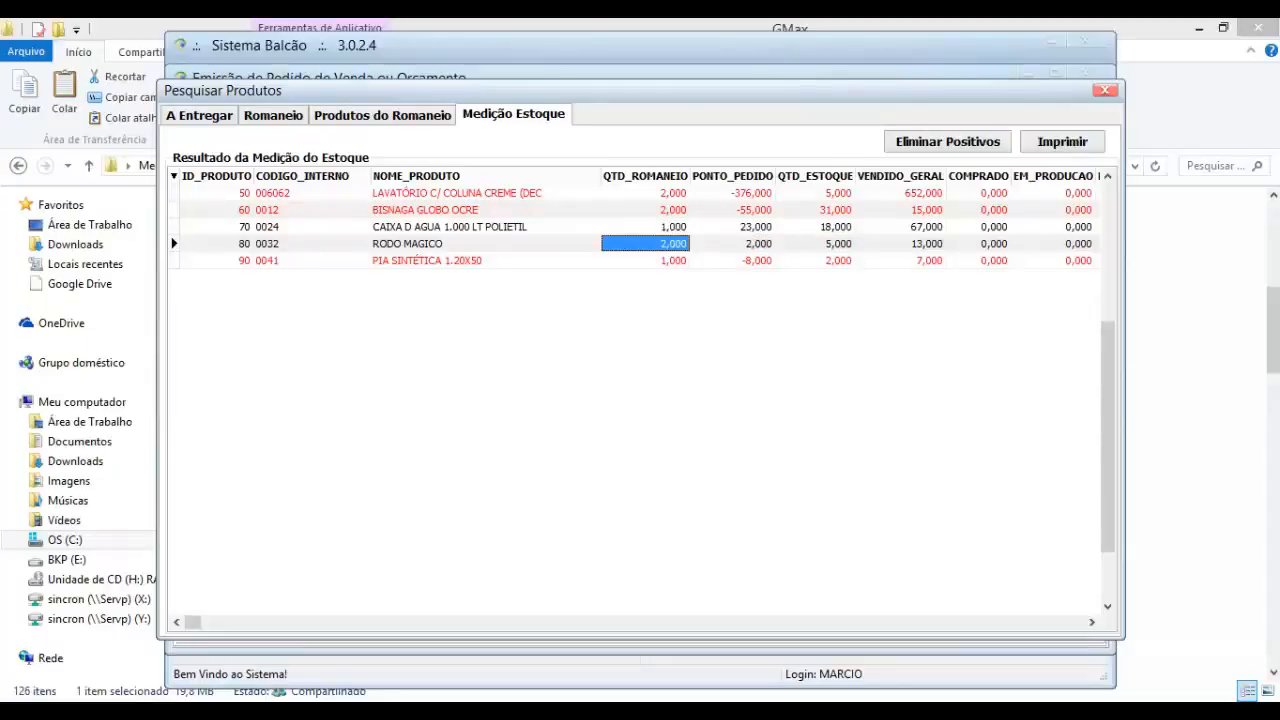
key(Right)
key(Right)
key(Left)
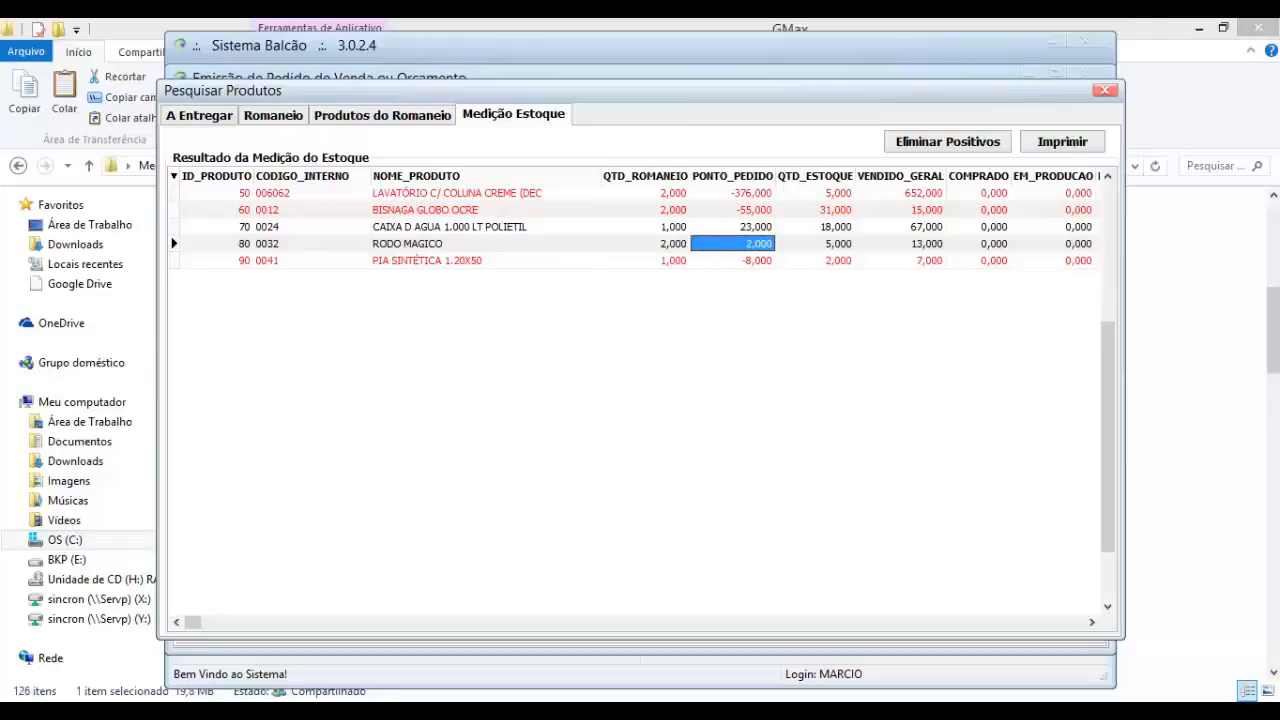
key(Left)
key(Down)
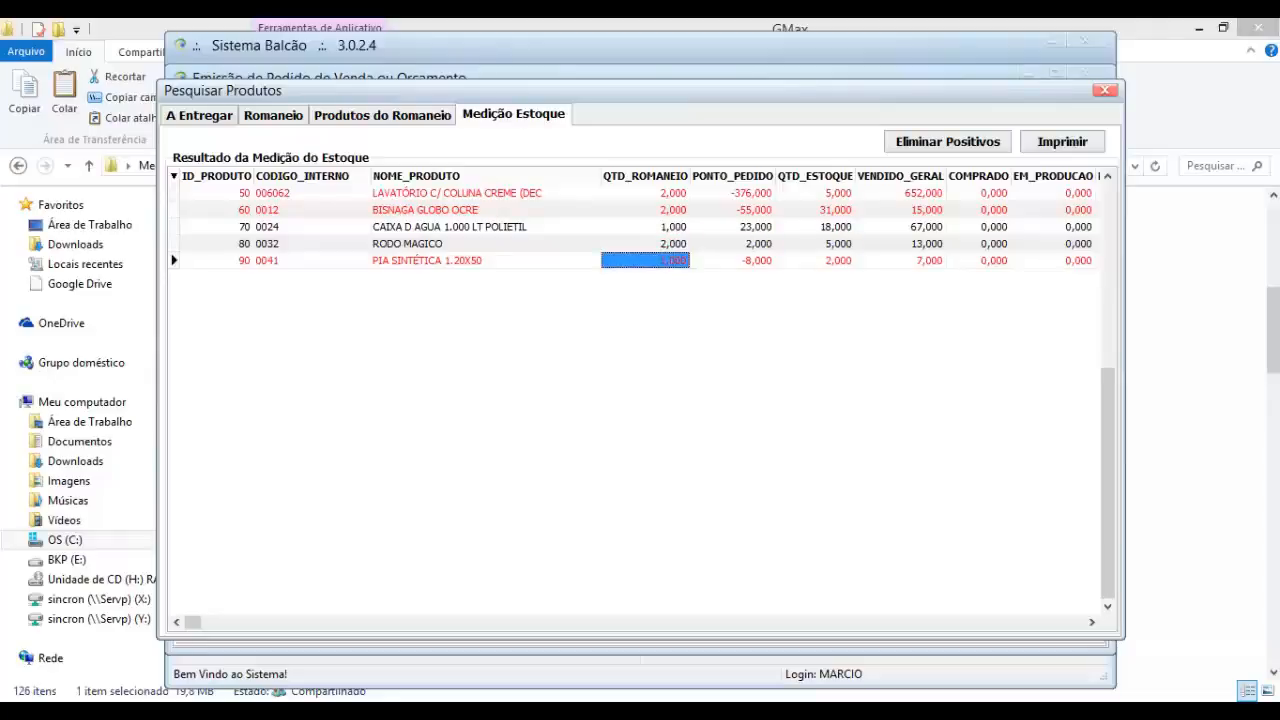
Print the full stock measurement and eliminate the positive products from the result.
click(1062, 141)
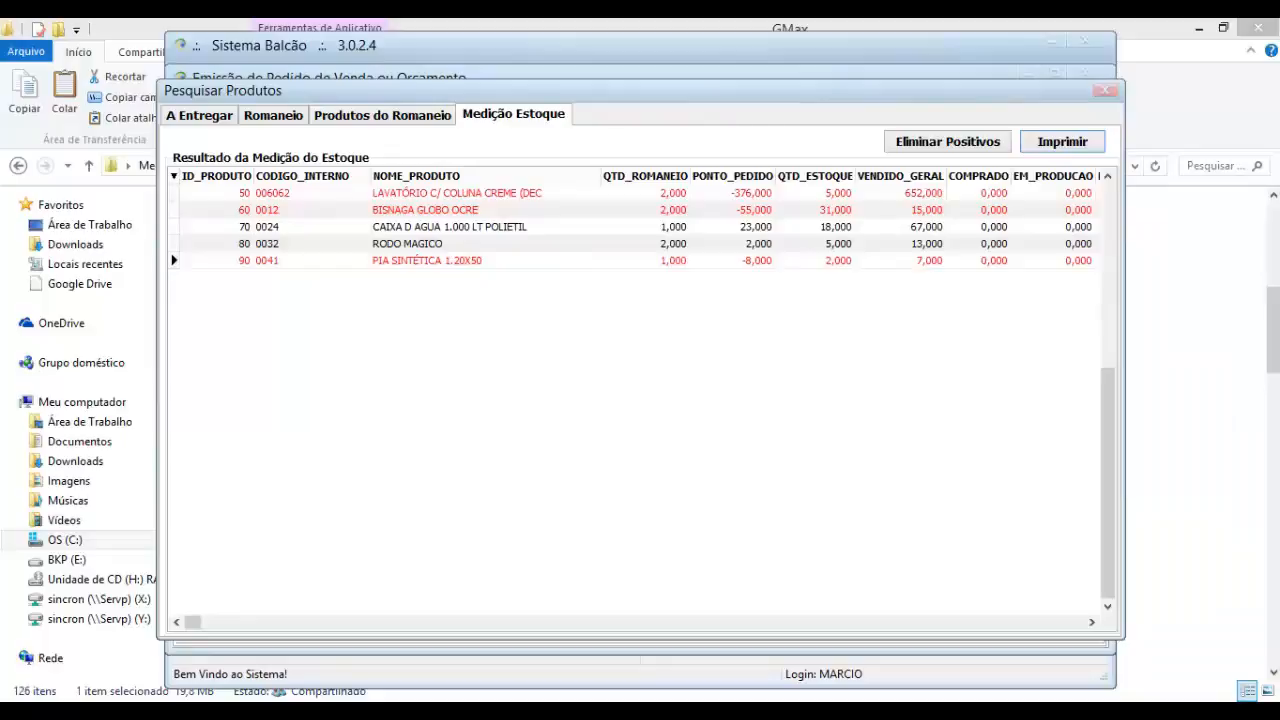
click(948, 142)
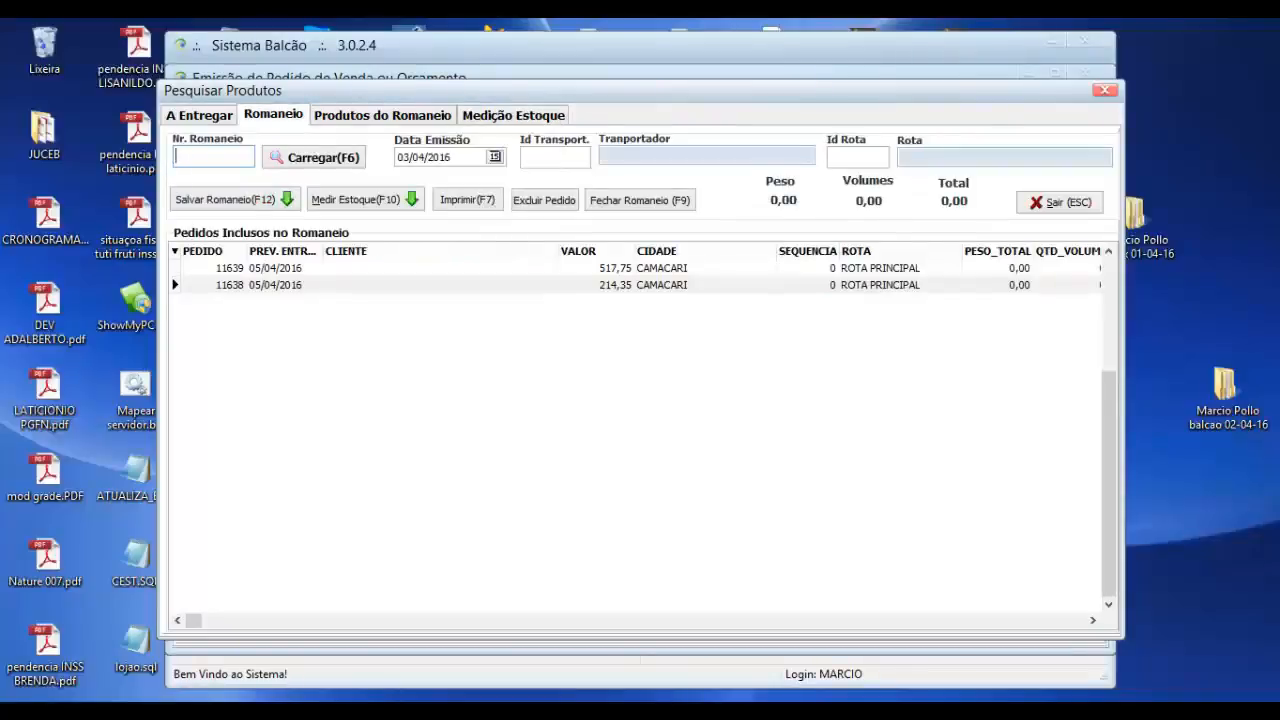
Save the full measurement report as Gerado por RDprint.pdf in the ala folder and read it enlarged to 125%.
key(F7)
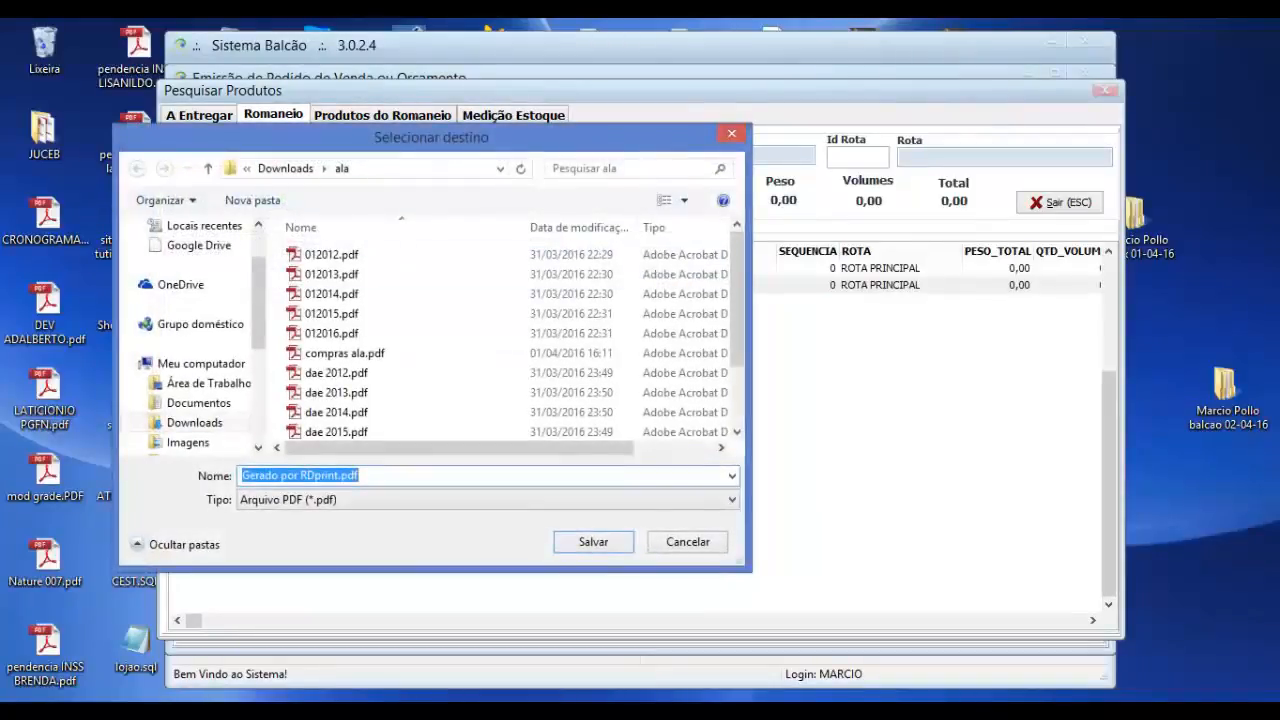
key(Return)
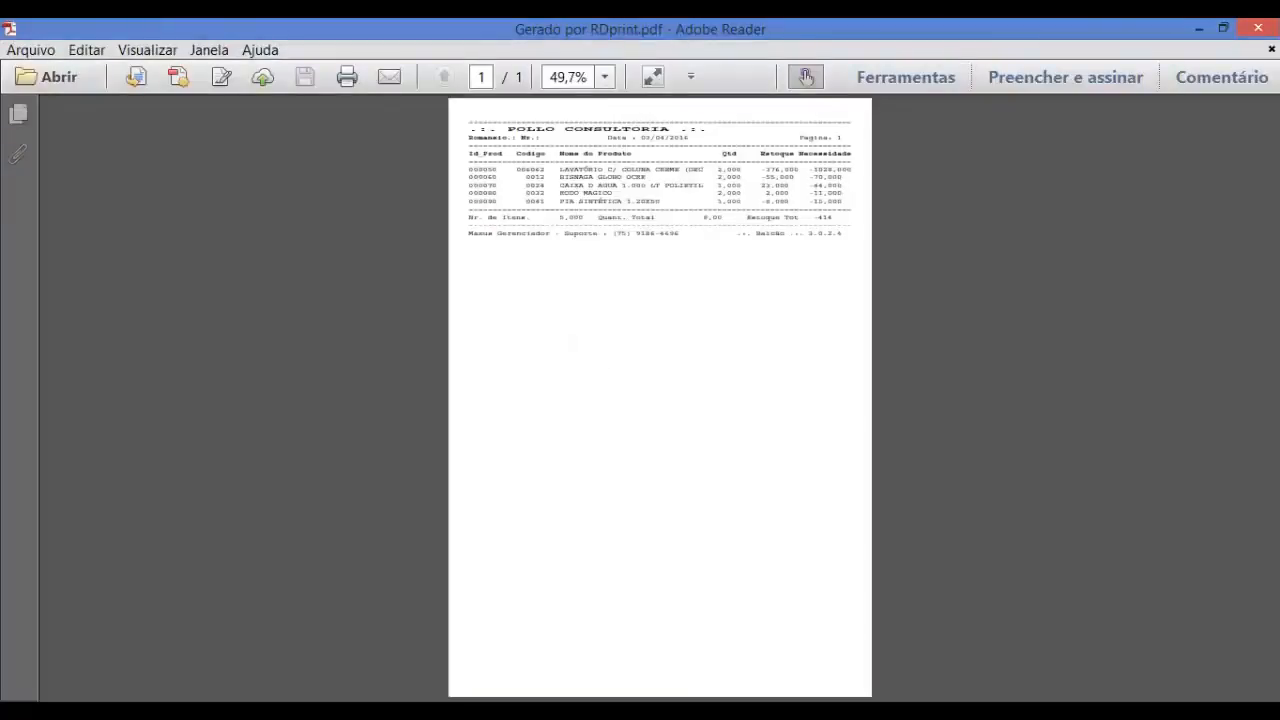
scroll(572, 343, up, 5)
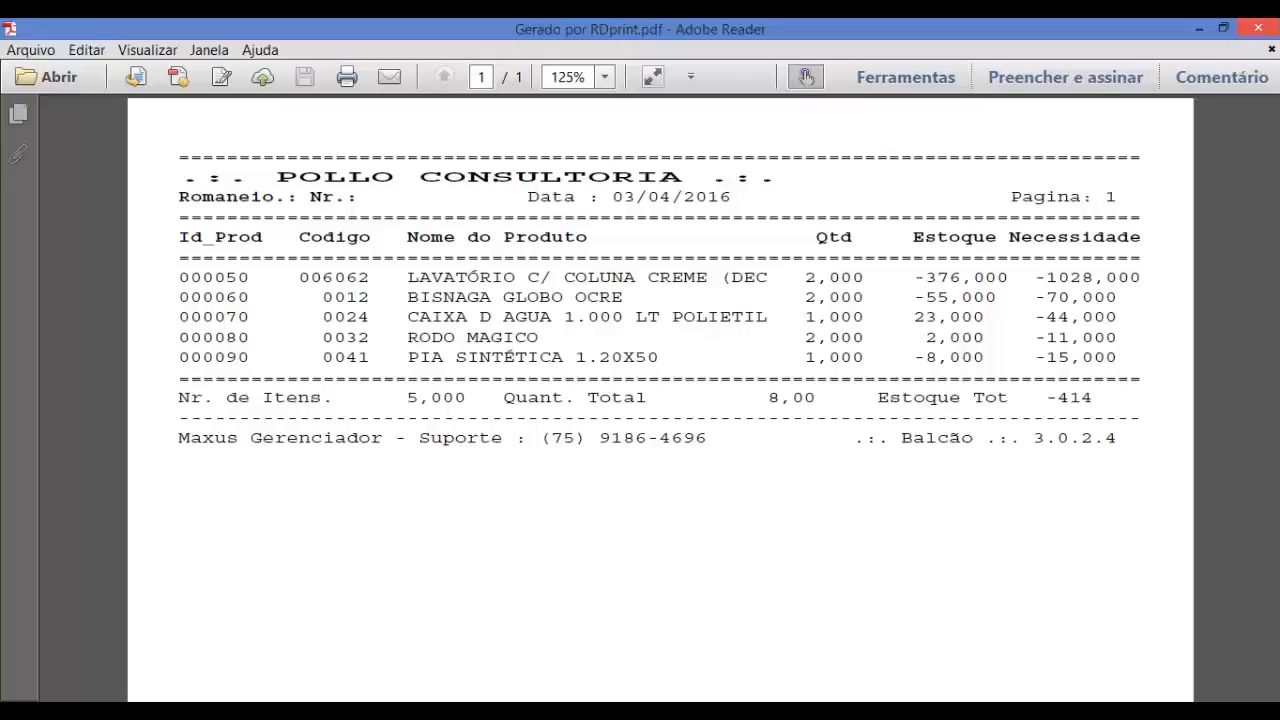
click(1257, 28)
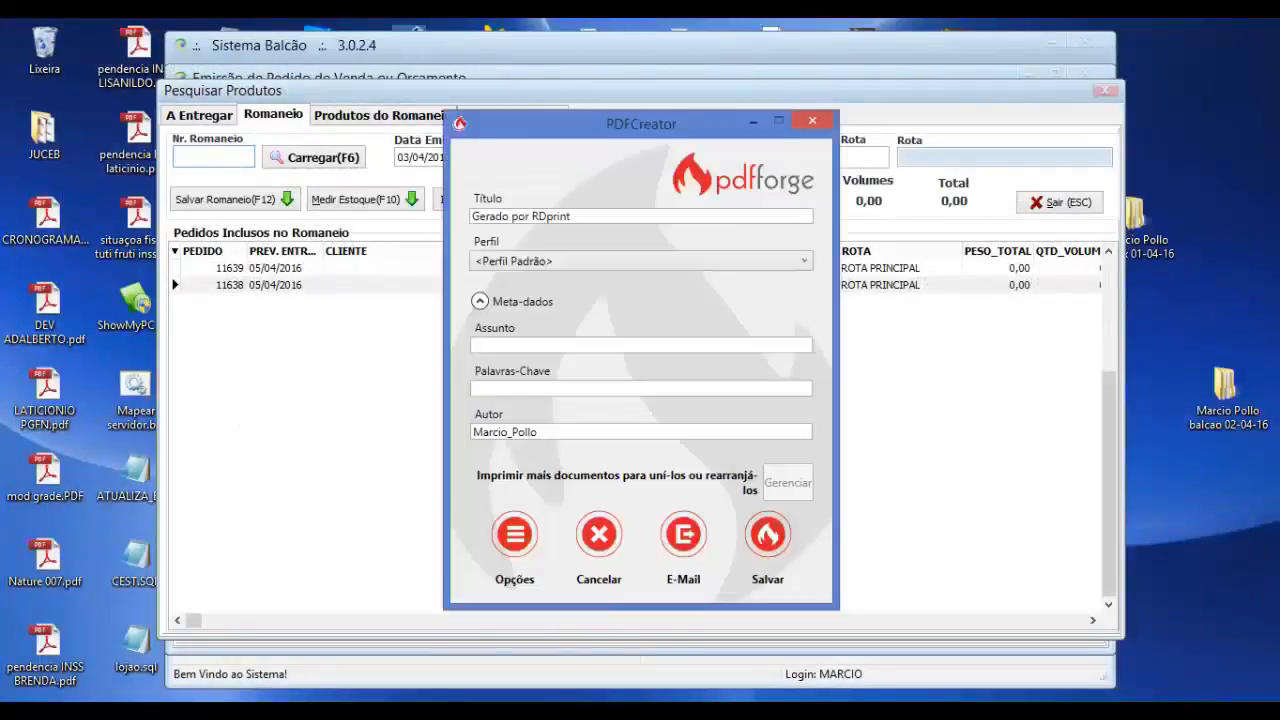
Save the second measurement report, without the positive products, as Gerado por RDprinpdf.pdf in the ala folder.
click(768, 534)
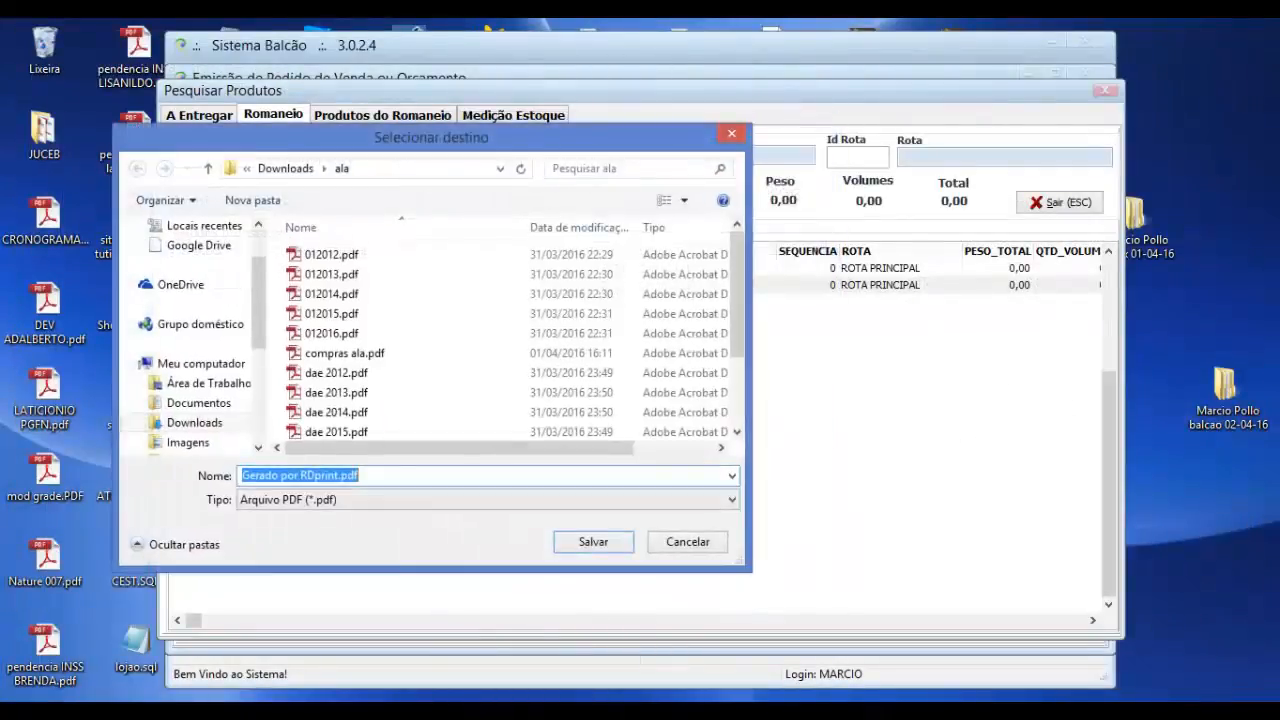
key(Right)
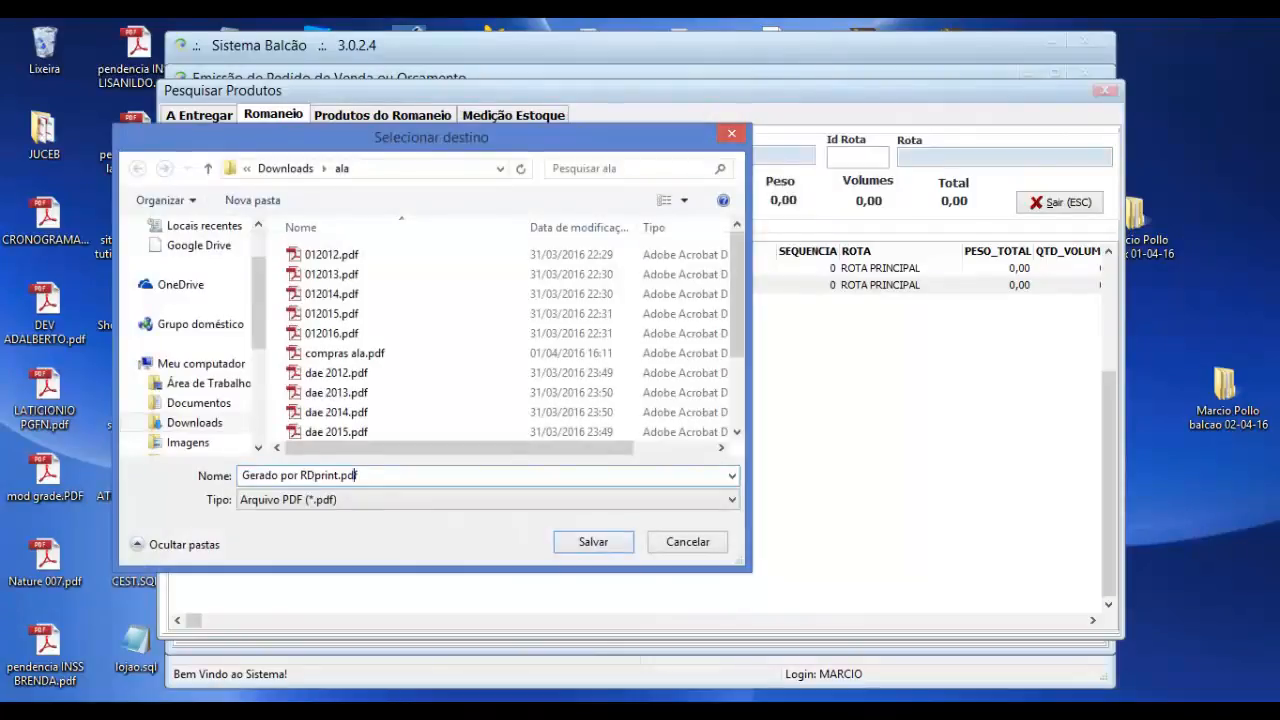
key(Left)
key(Left)
key(Left)
key(Left)
key(Return)
key(Return)
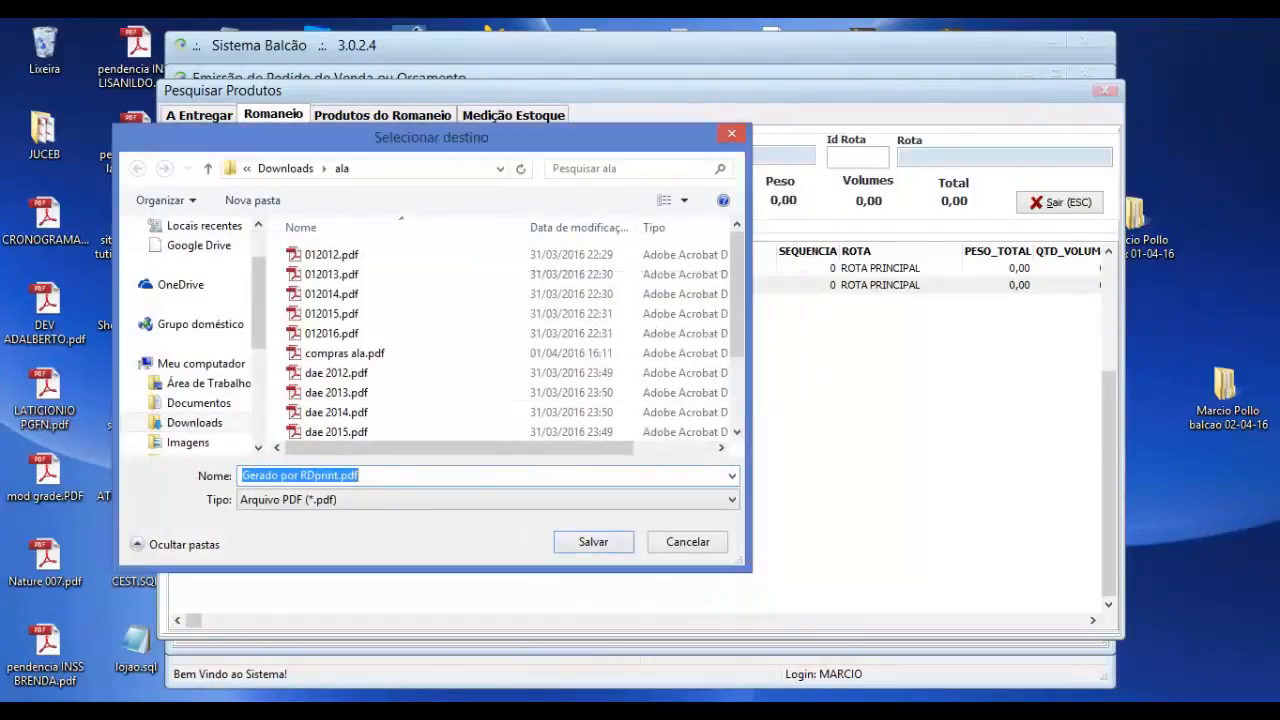
key(Right)
key(Left)
key(Left)
key(Left)
key(Left)
key(BackSpace)
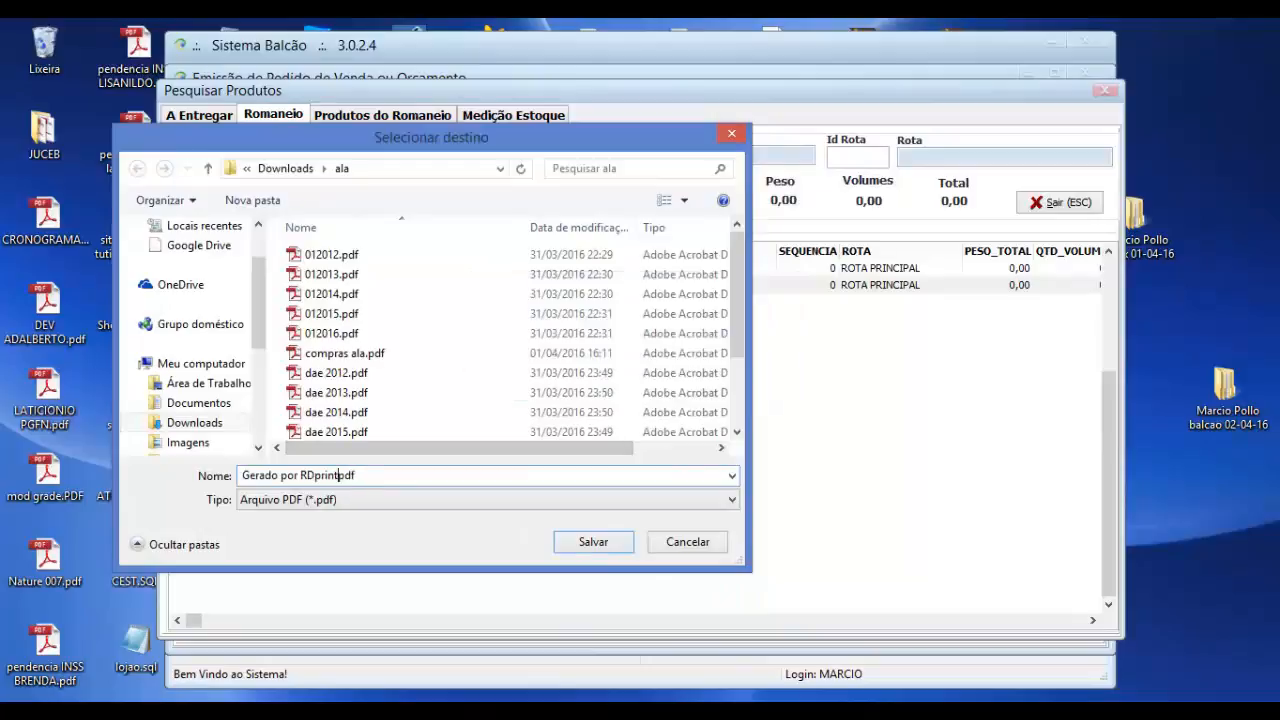
key(Return)
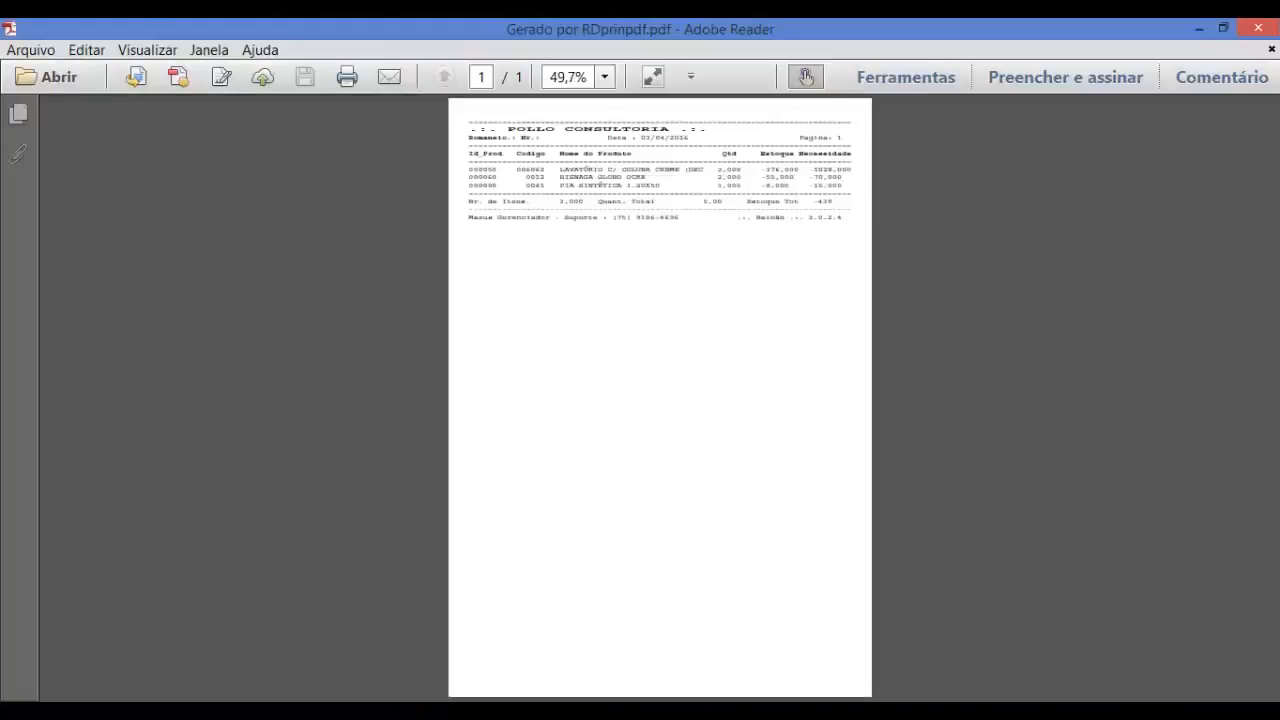
Enlarge the reduced report to 150%, read its products' quantity, stock and need, and close it.
click(604, 76)
click(646, 226)
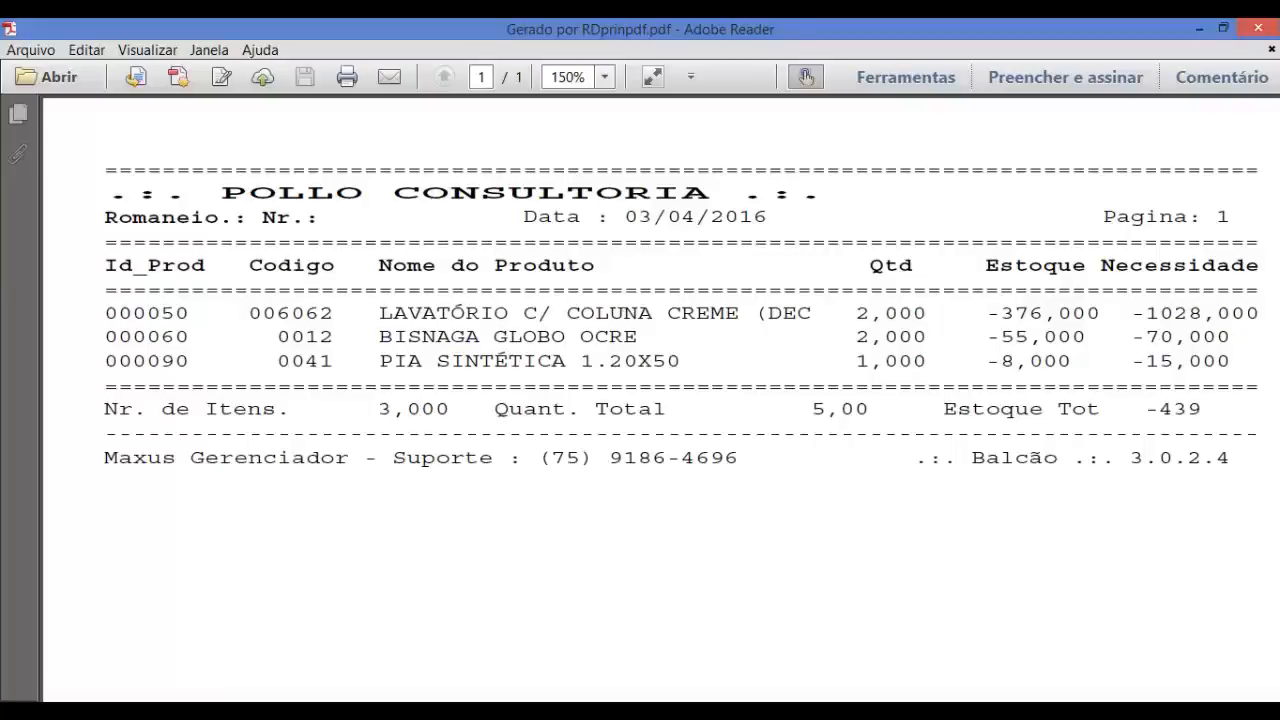
click(1257, 28)
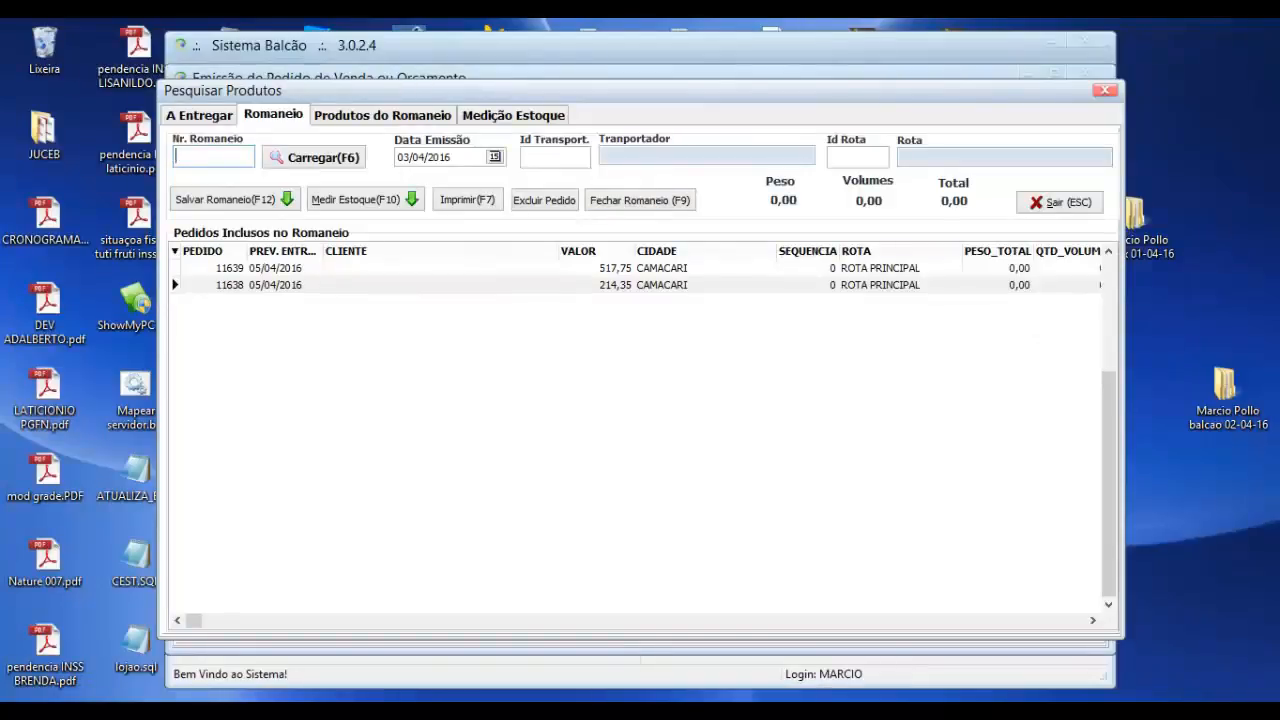
Look over the reduced stock measurement and the romaneio's product list, and return to the romaneio.
click(513, 115)
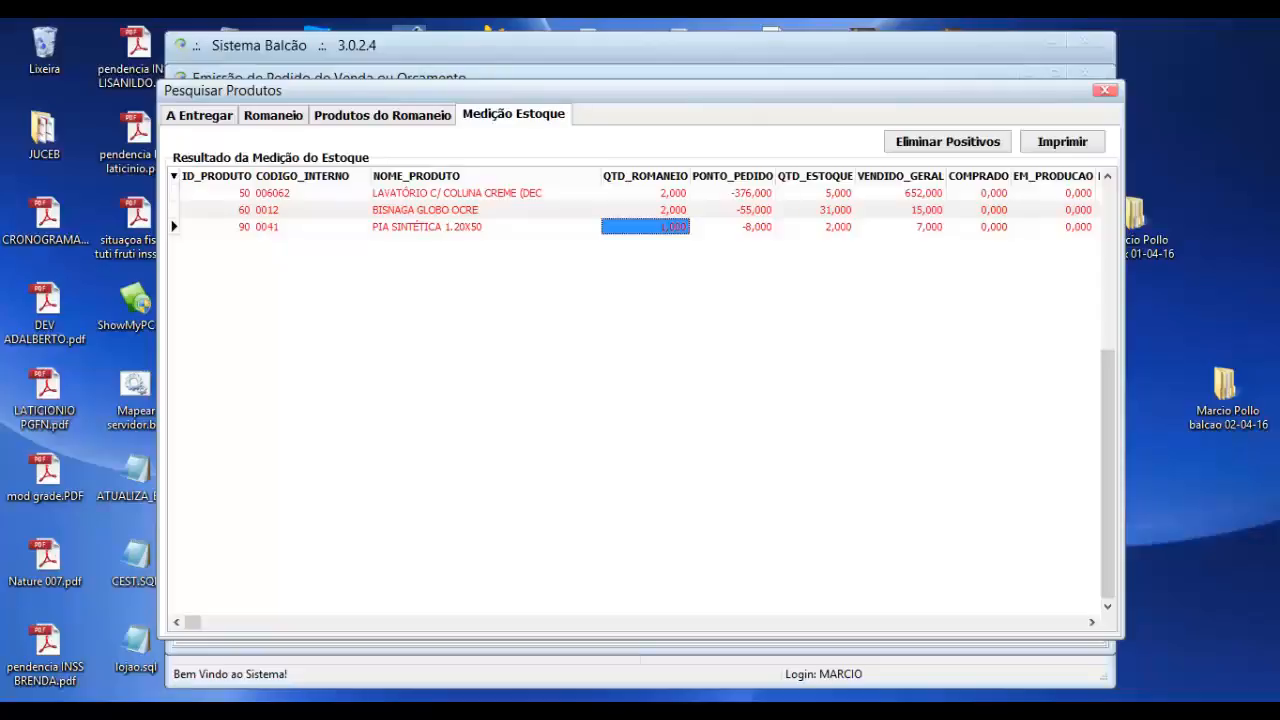
click(382, 115)
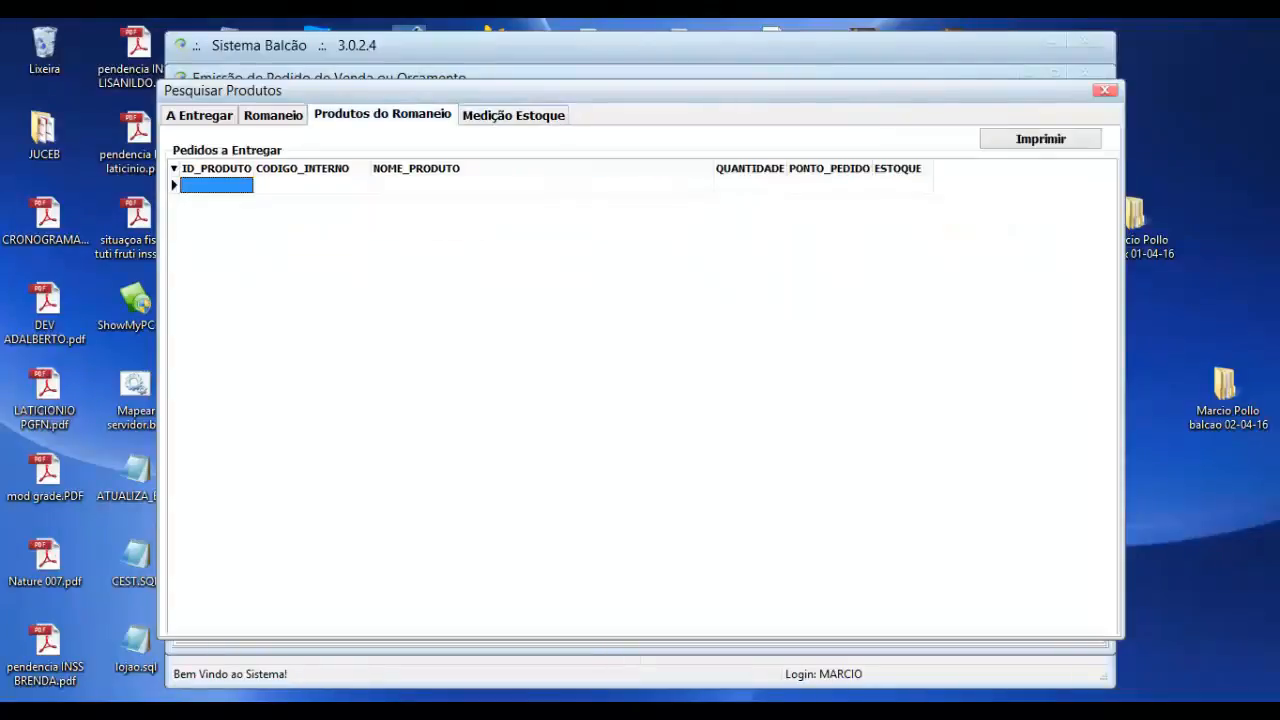
click(273, 115)
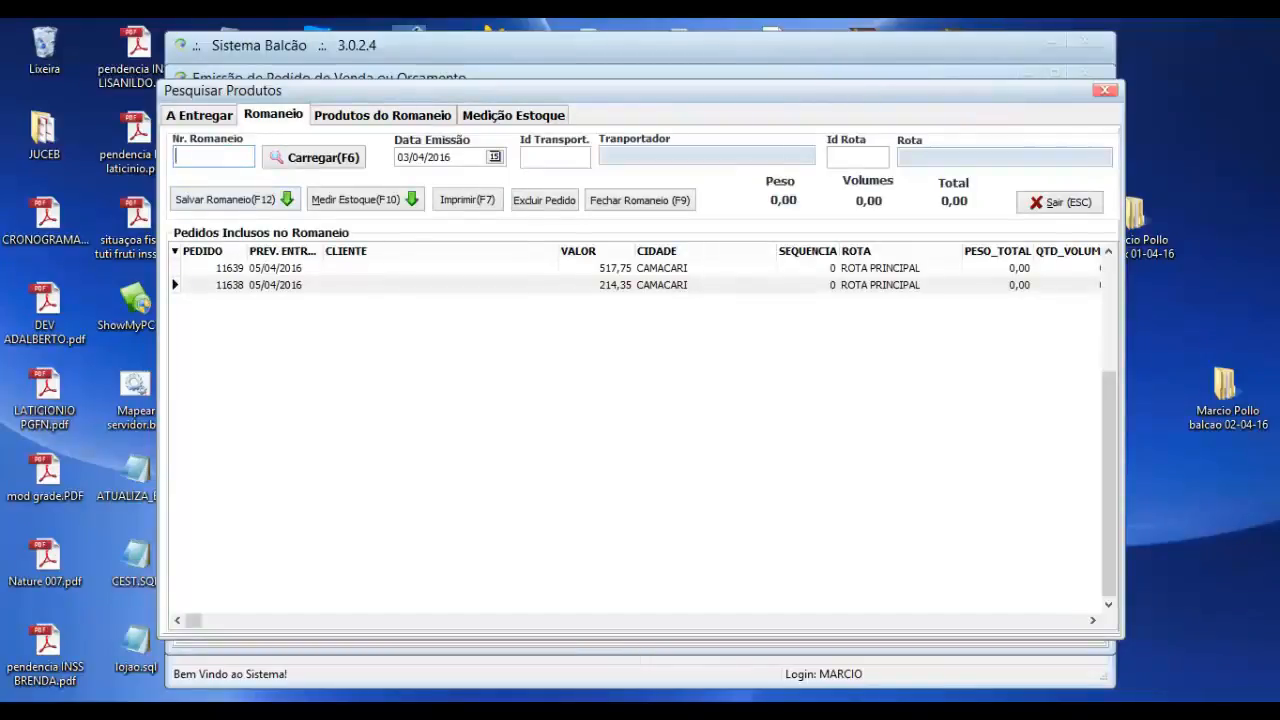
Review the first included order's delivery date, value, city, sequence, route, total weight and volume columns.
click(440, 268)
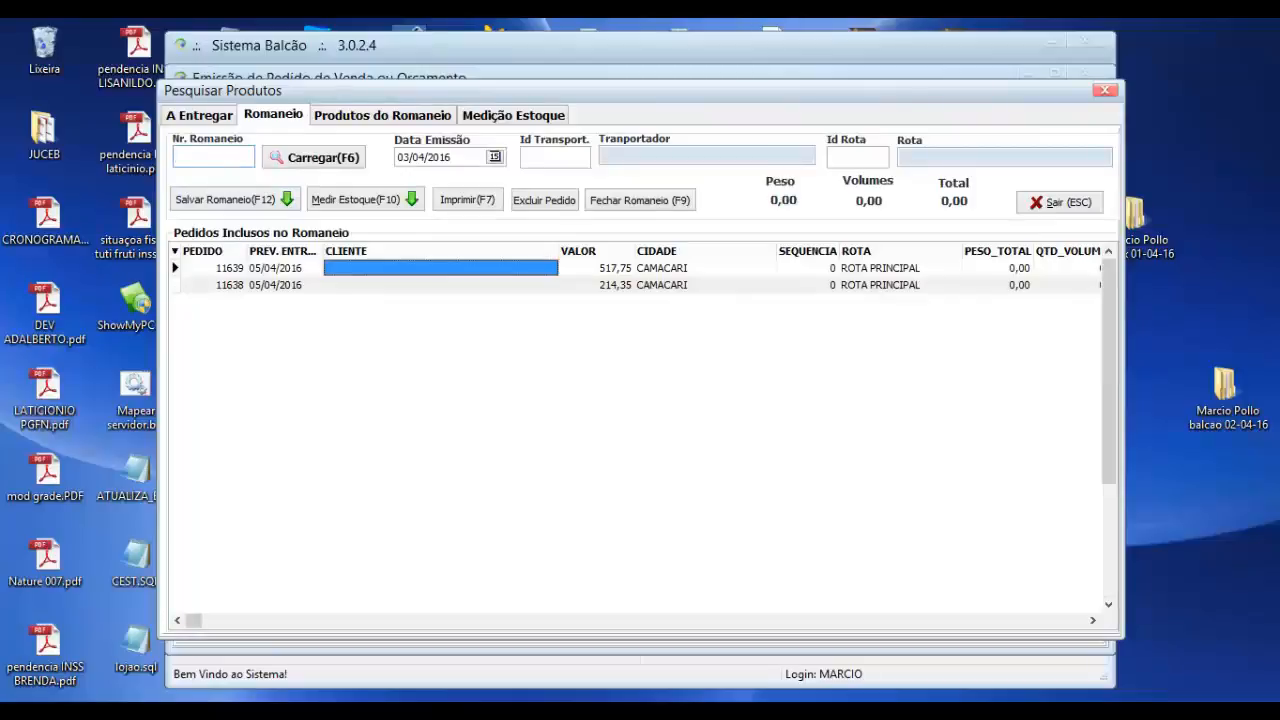
key(Right)
key(Right)
key(Right)
key(Right)
key(Right)
key(Right)
key(Right)
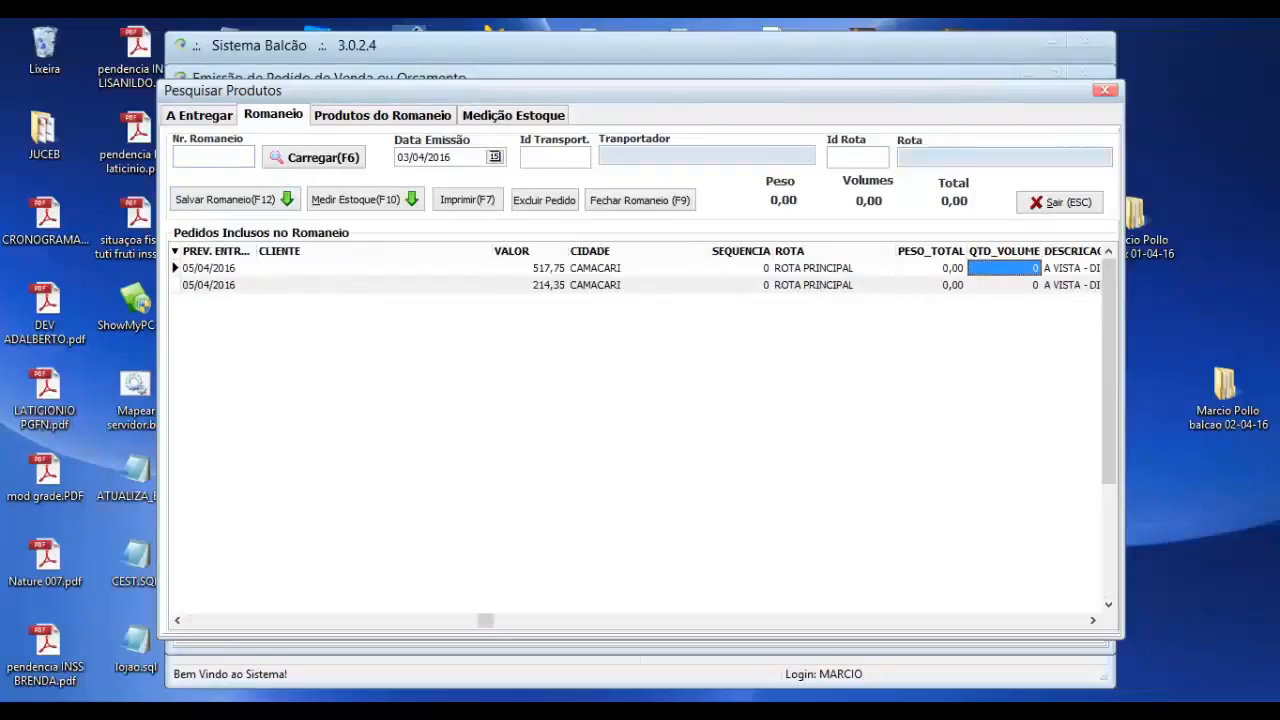
key(Left)
key(Left)
key(Left)
key(Left)
key(Left)
key(Left)
key(Left)
key(Left)
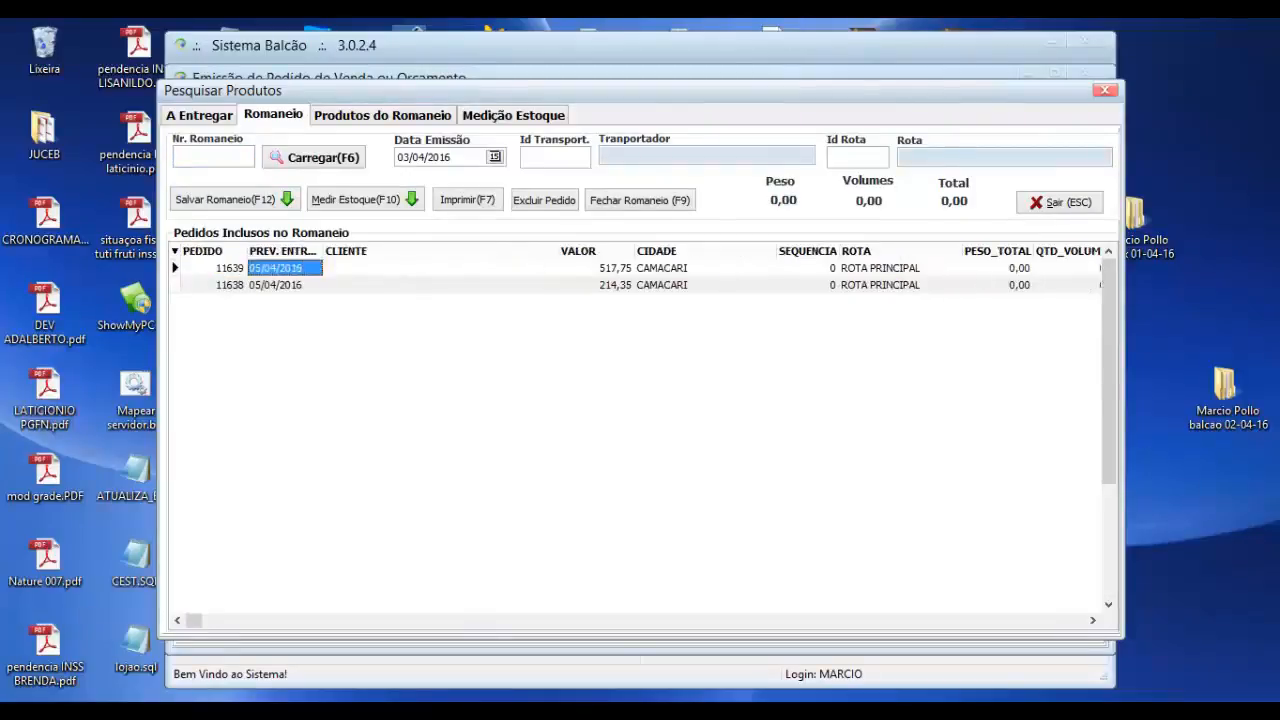
key(Right)
key(Right)
key(Right)
key(Right)
key(Right)
key(Right)
key(Right)
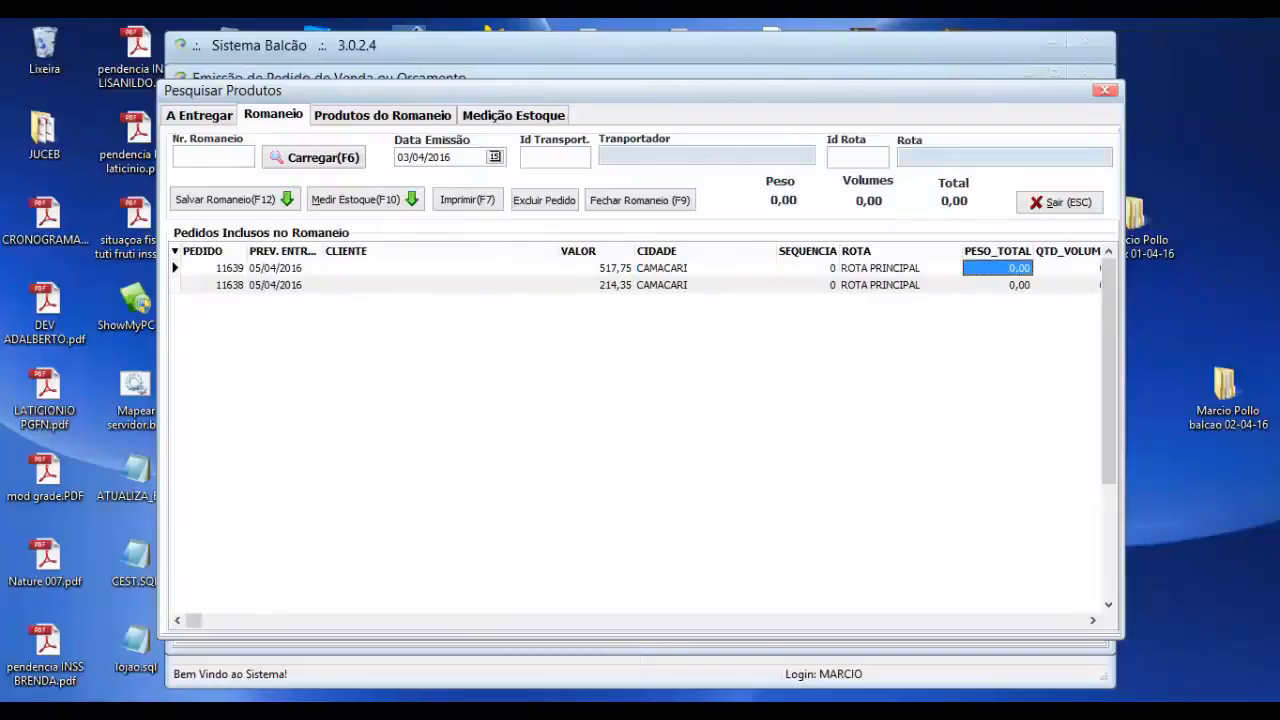
key(Left)
key(Left)
key(Left)
key(Left)
key(Left)
key(Left)
key(Left)
key(Left)
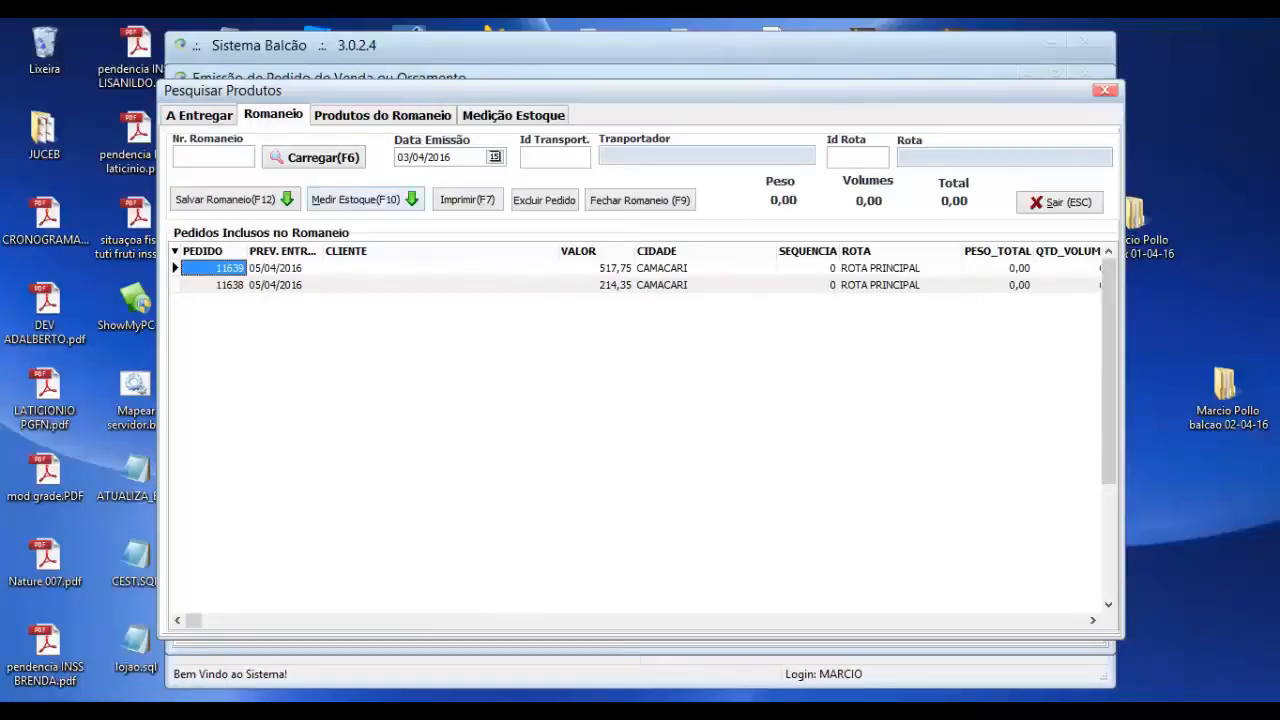
Measure the romaneio's stock again and eliminate the positive products from the result.
key(F10)
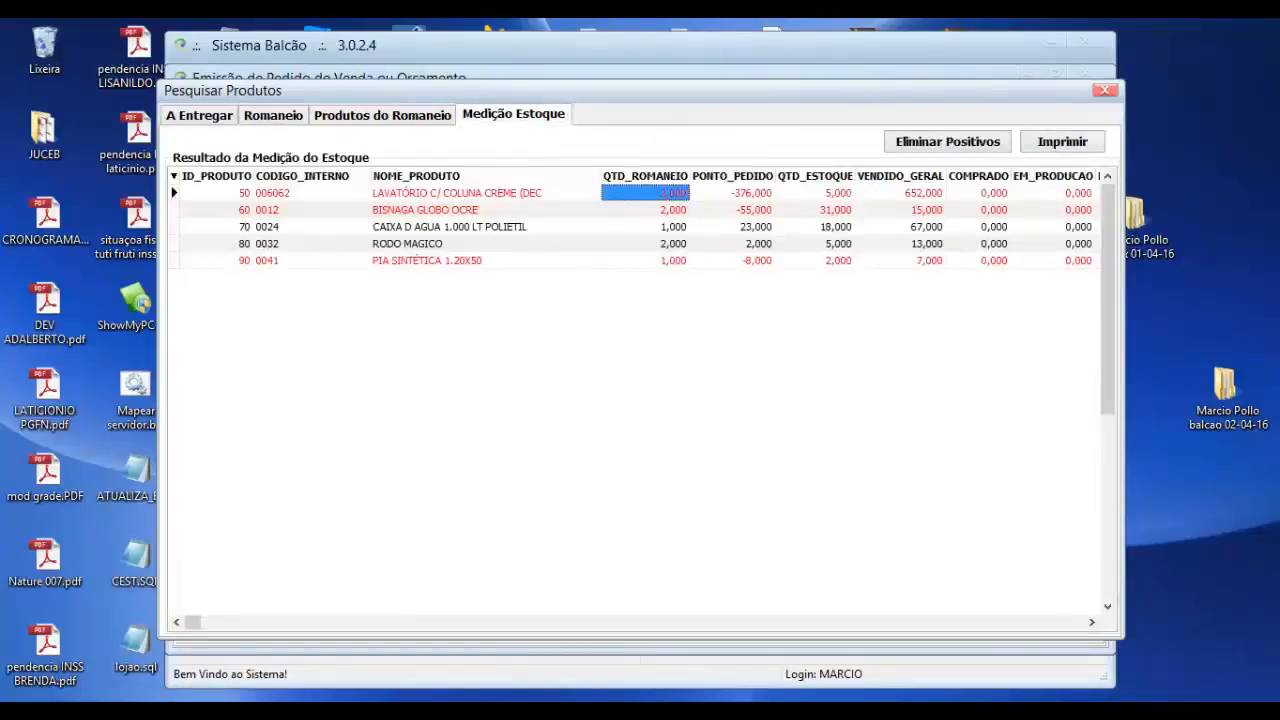
key(Right)
key(Right)
key(Right)
key(Right)
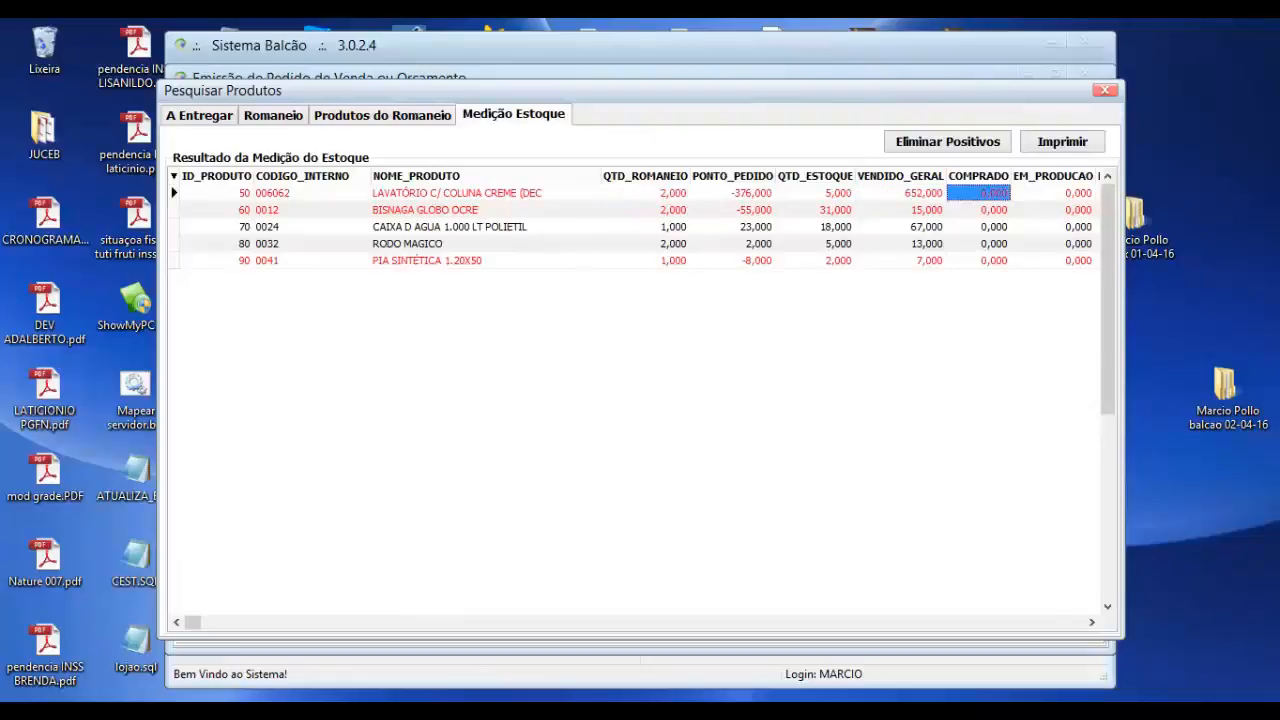
key(Left)
key(Left)
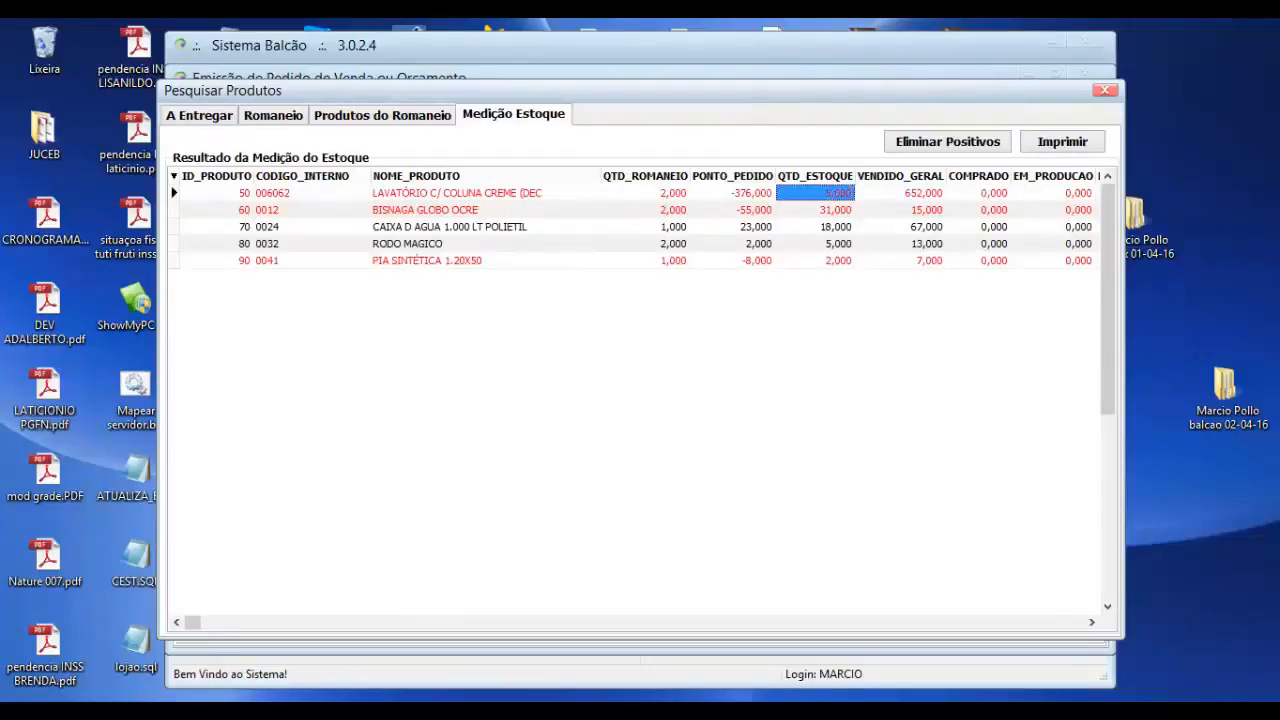
click(948, 142)
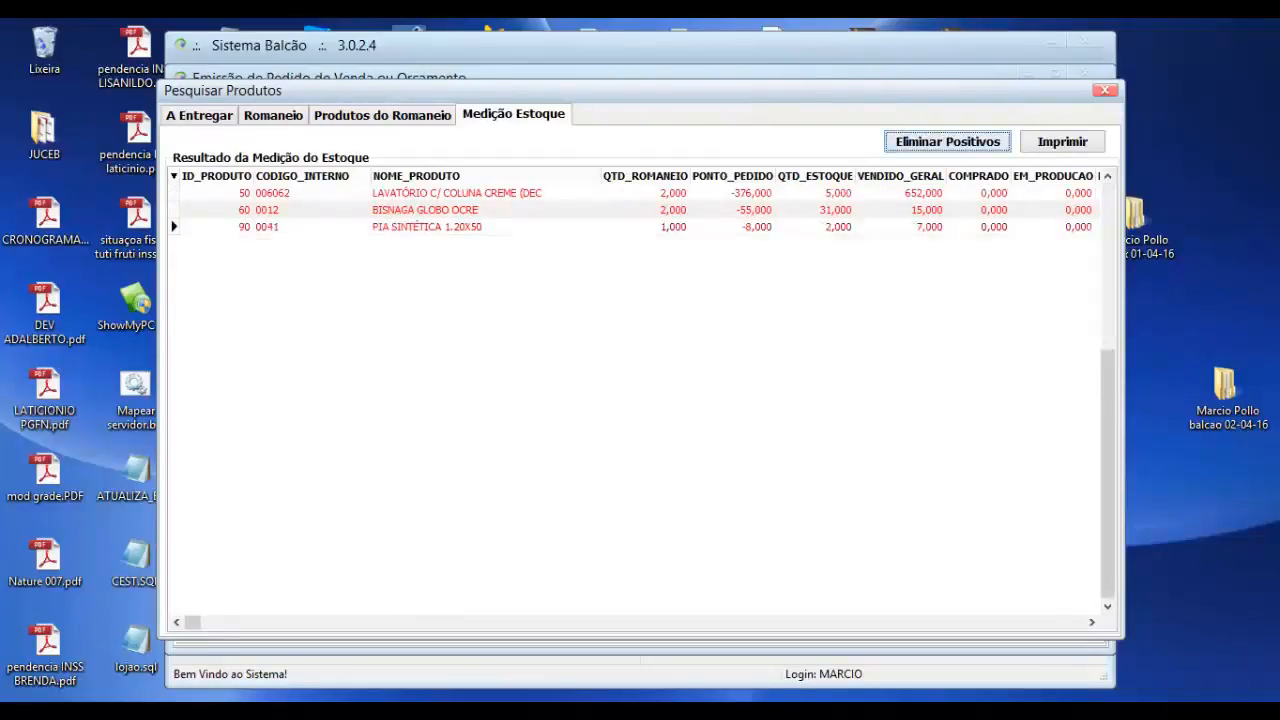
Return to the romaneio with the two included orders and save it, confirming the save.
click(273, 115)
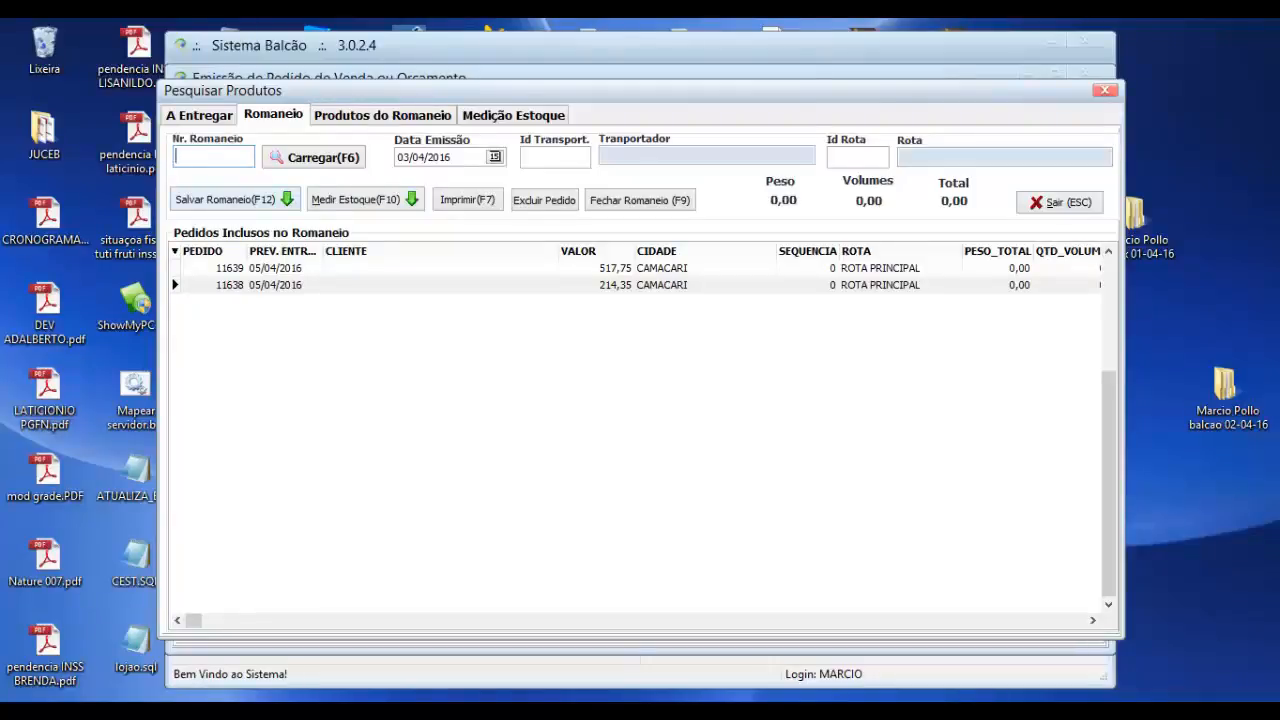
key(F12)
key(Return)
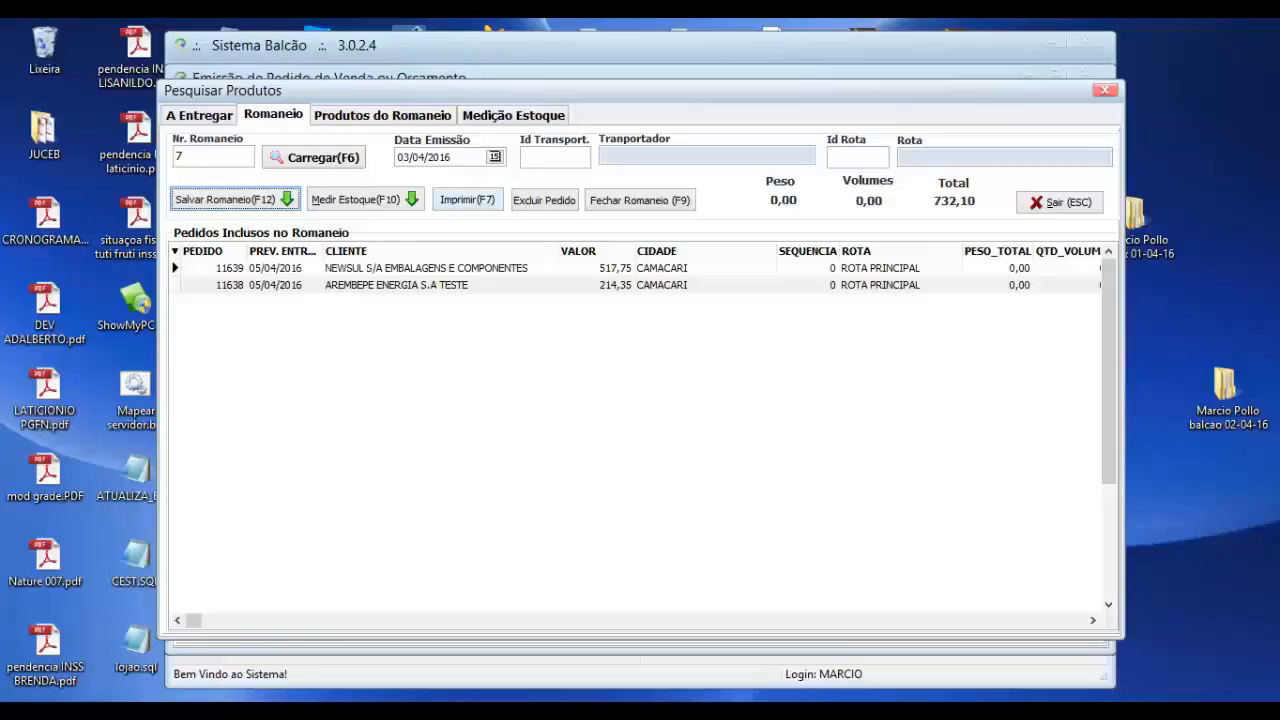
Print the saved romaneio to a PDF file named ROM in the ala folder.
click(467, 200)
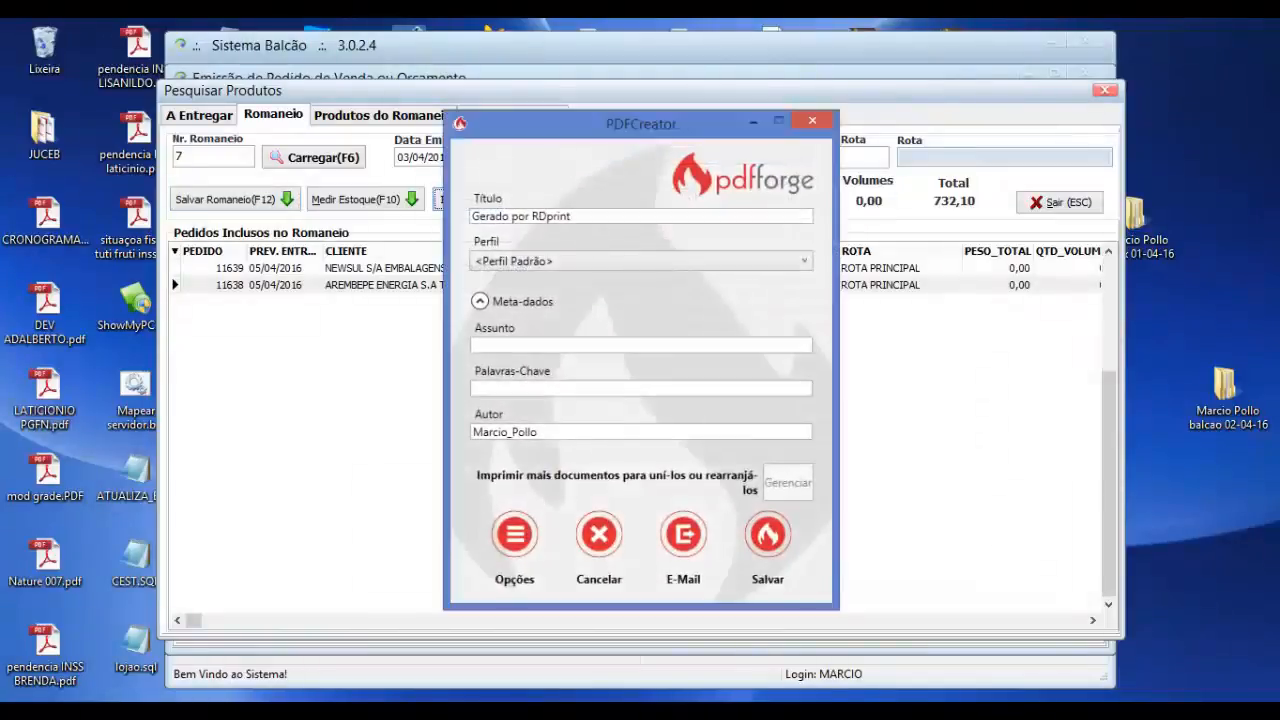
key(Return)
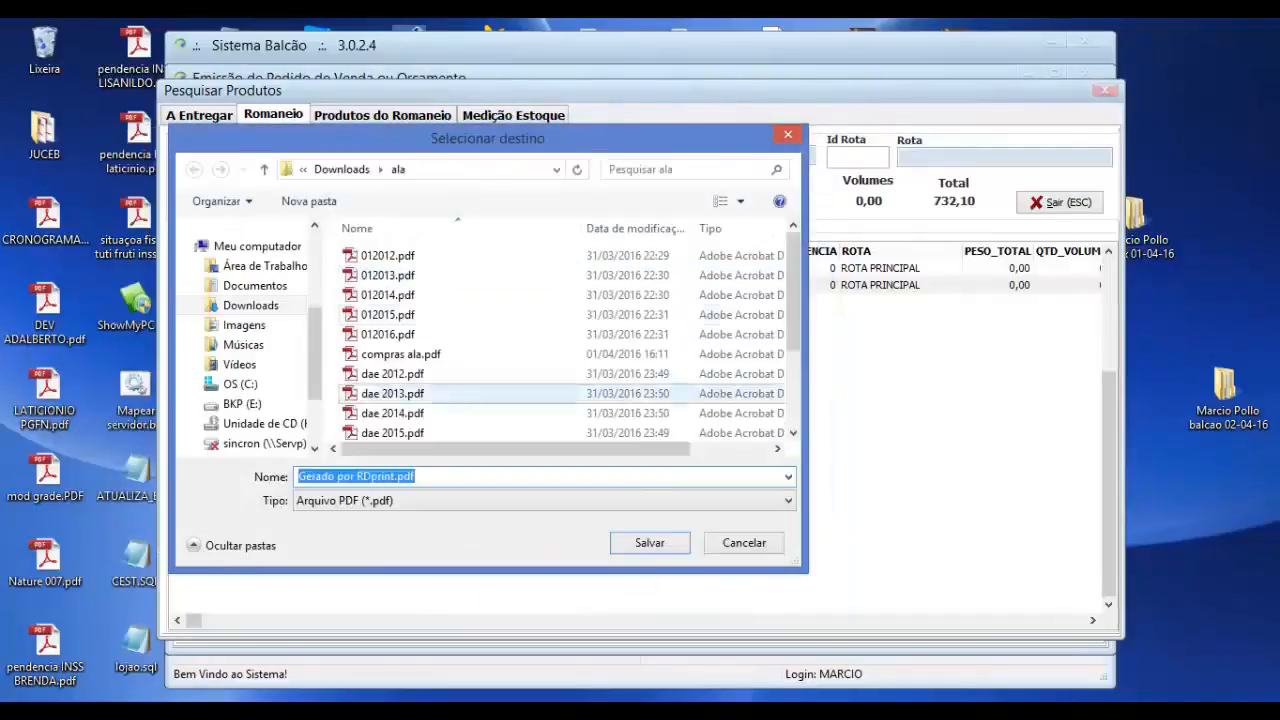
text(ROM)
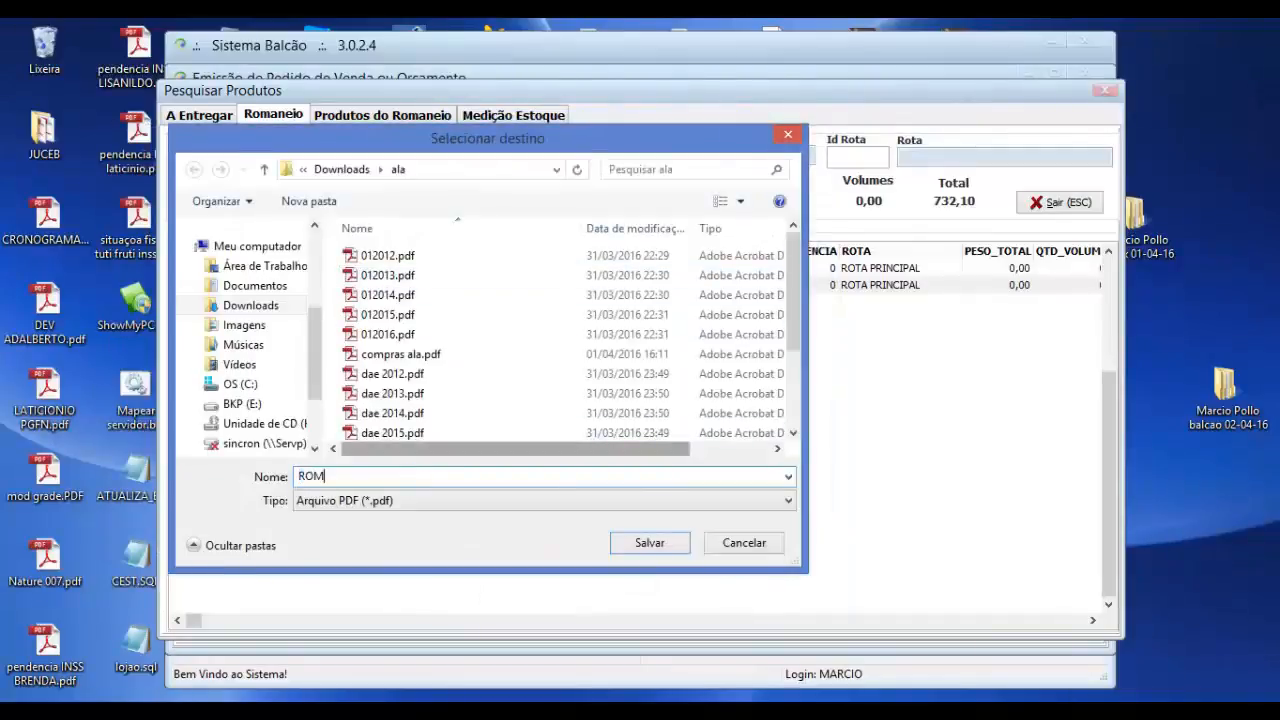
key(Return)
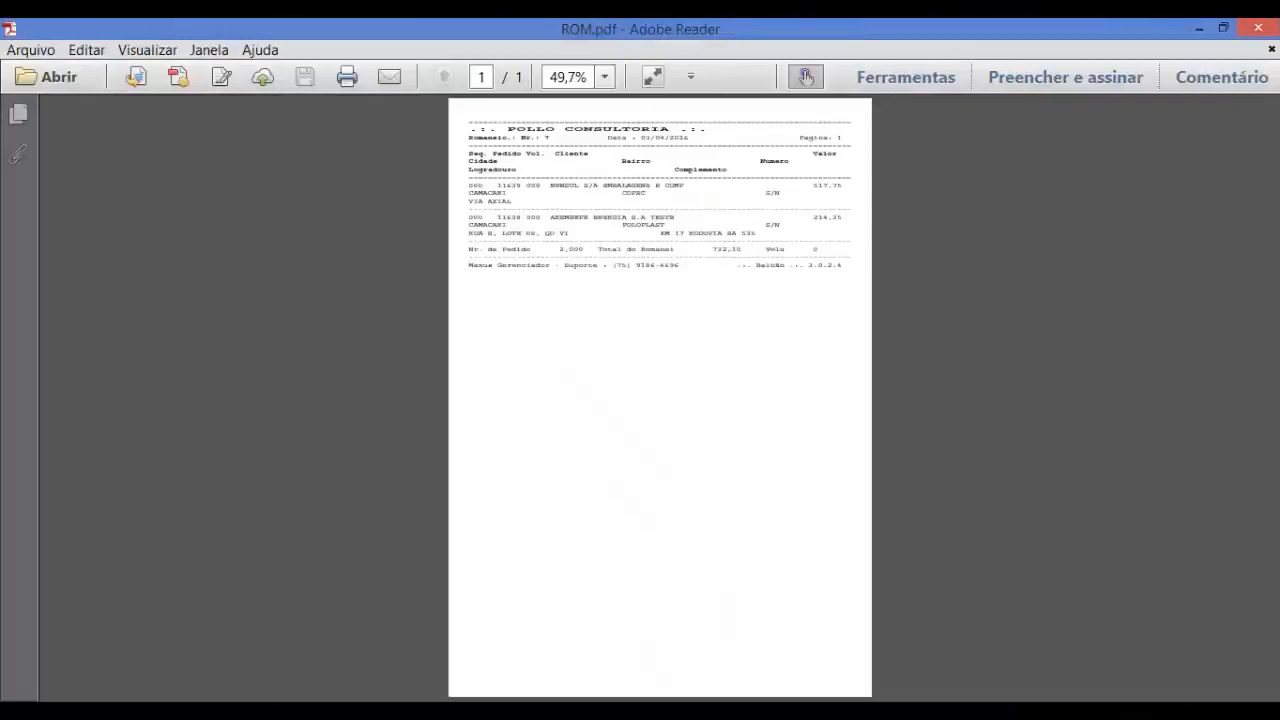
Enlarge the printed romaneio to 125%, read its orders, delivery addresses and totals, and close it.
click(604, 77)
click(650, 207)
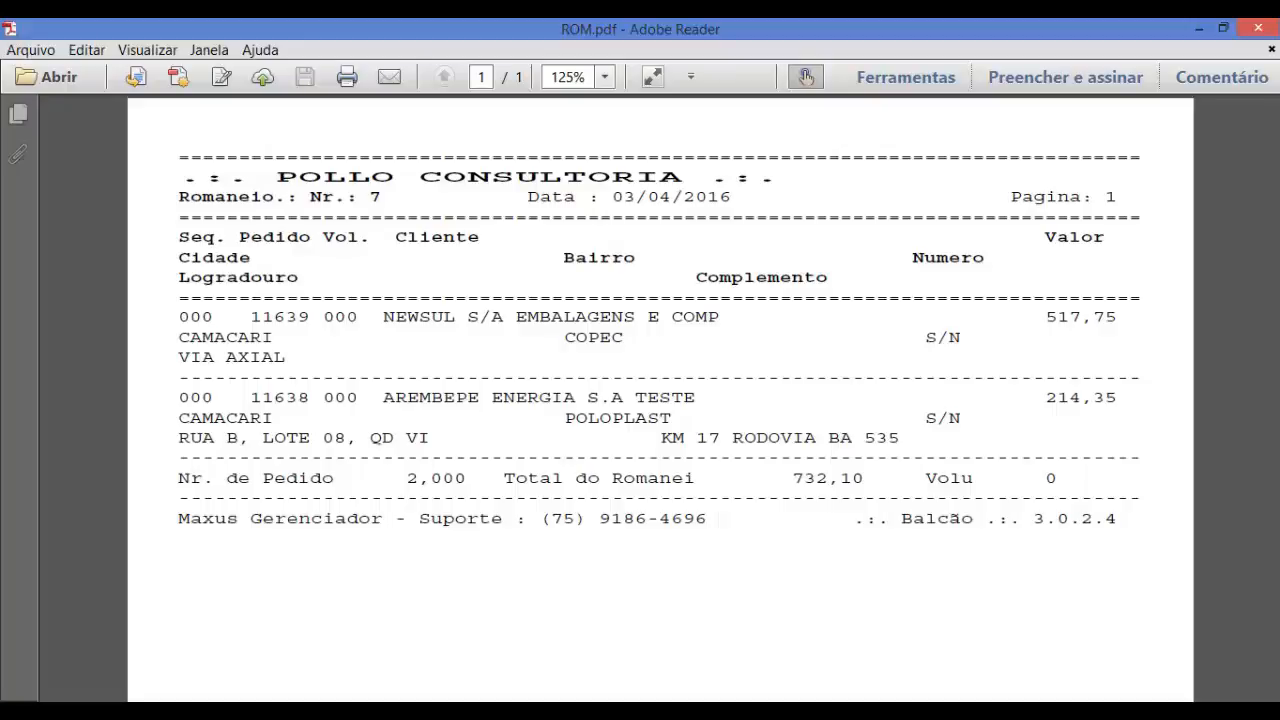
click(1258, 28)
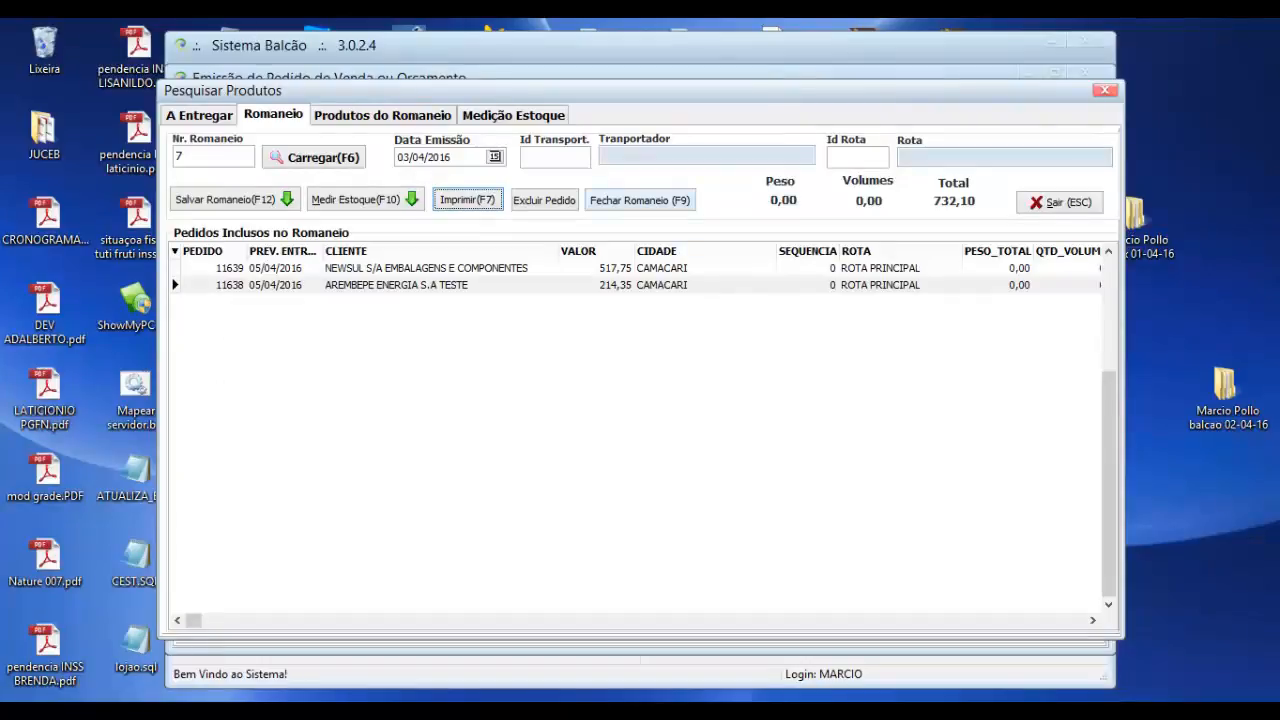
Close the saved romaneio and look through the orders that remain in the delivery list.
key(F9)
key(Return)
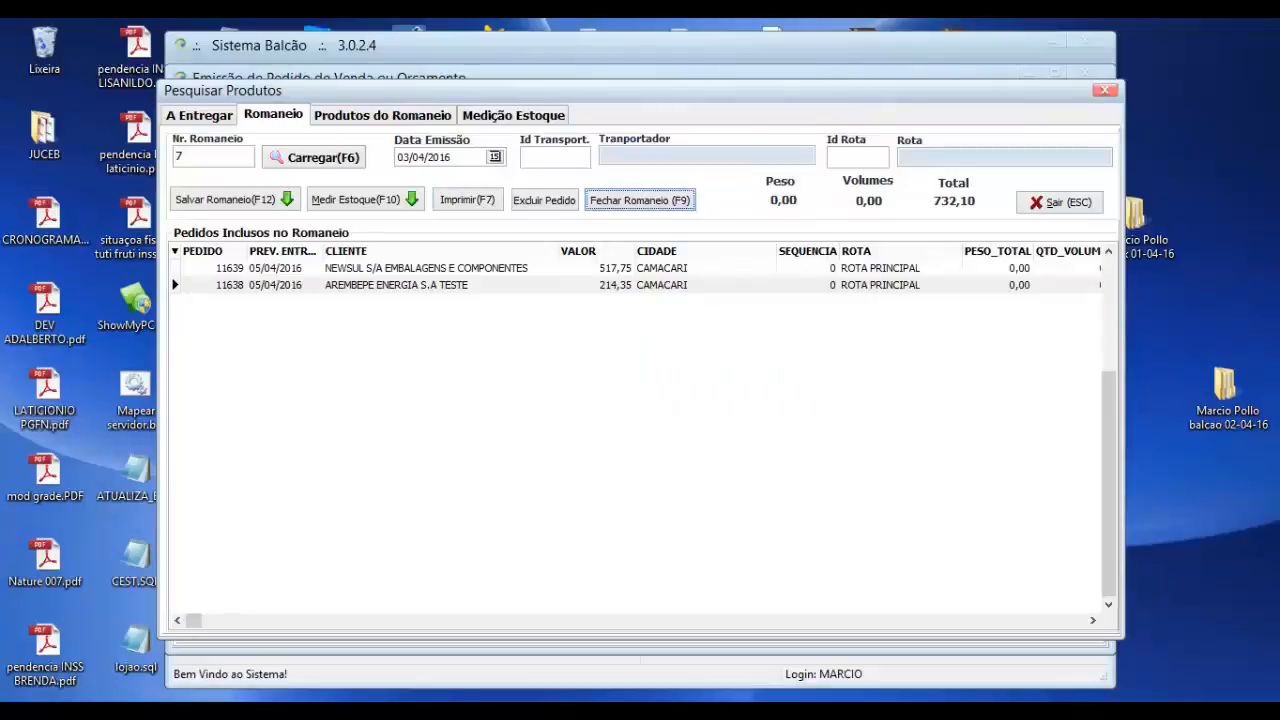
click(199, 115)
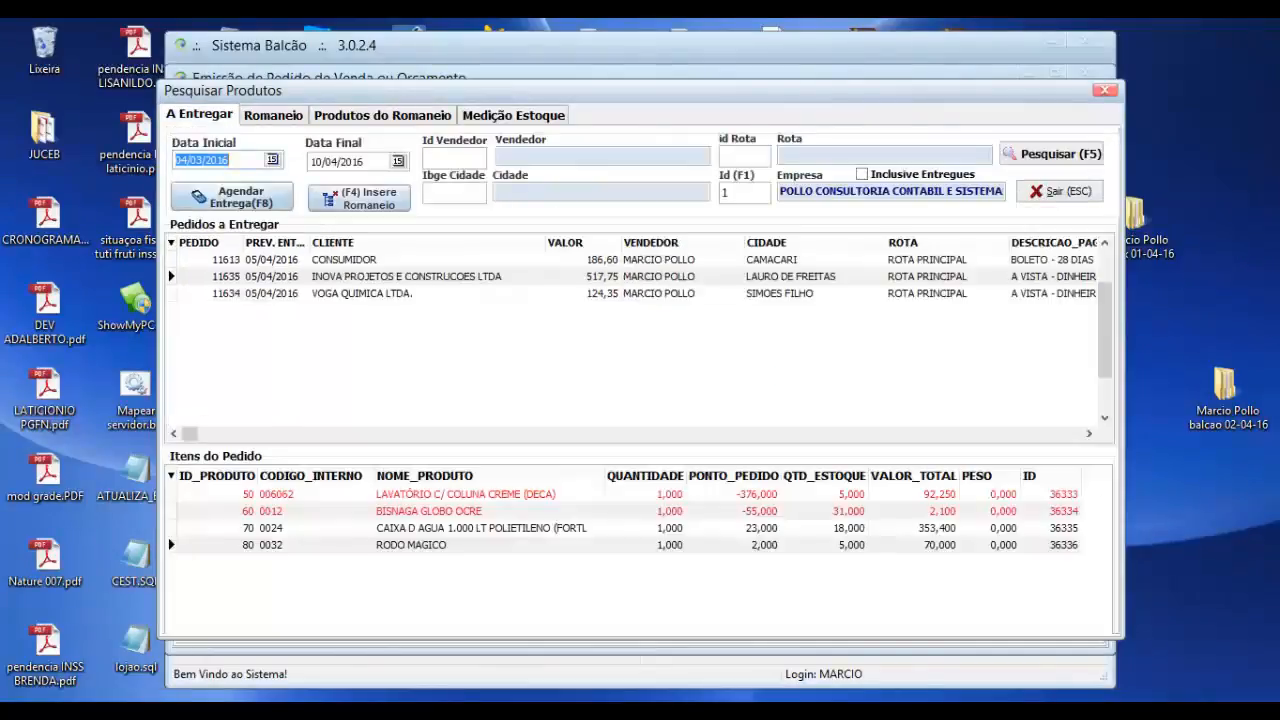
key(Up)
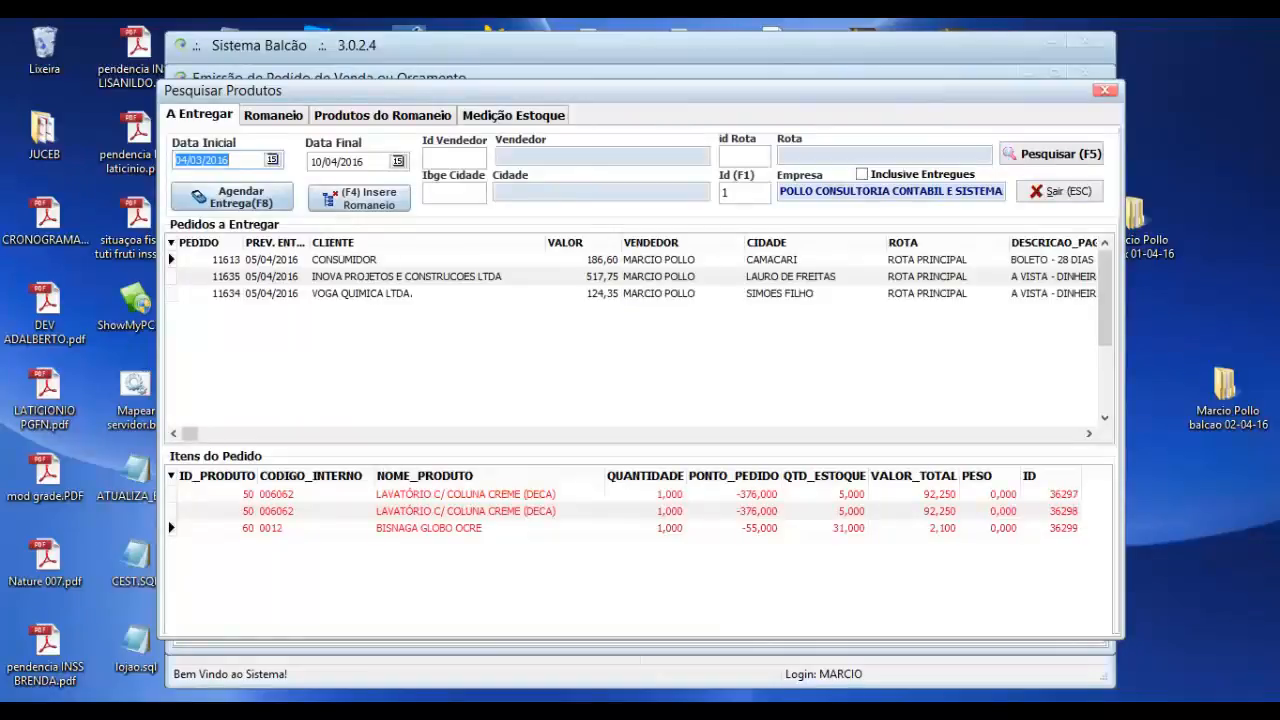
click(427, 294)
key(Up)
key(Up)
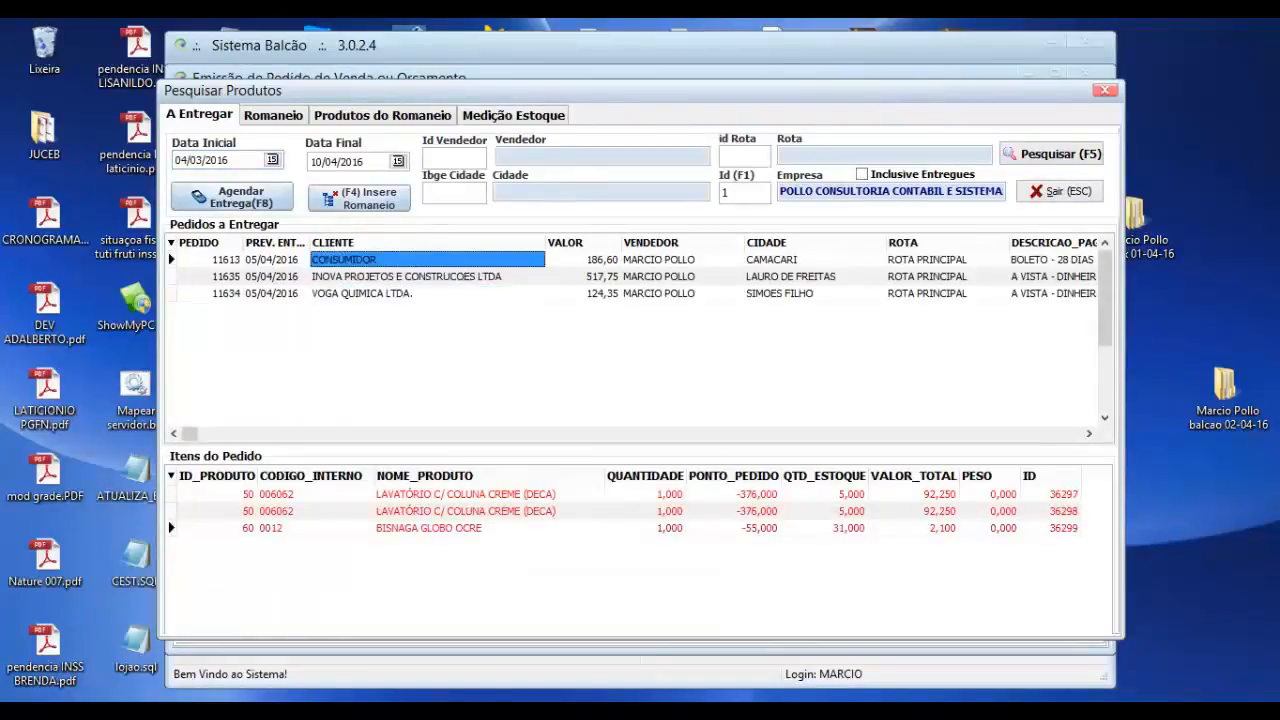
Search the delivery list with delivered orders included and the initial date set to 03/04/2016.
click(862, 174)
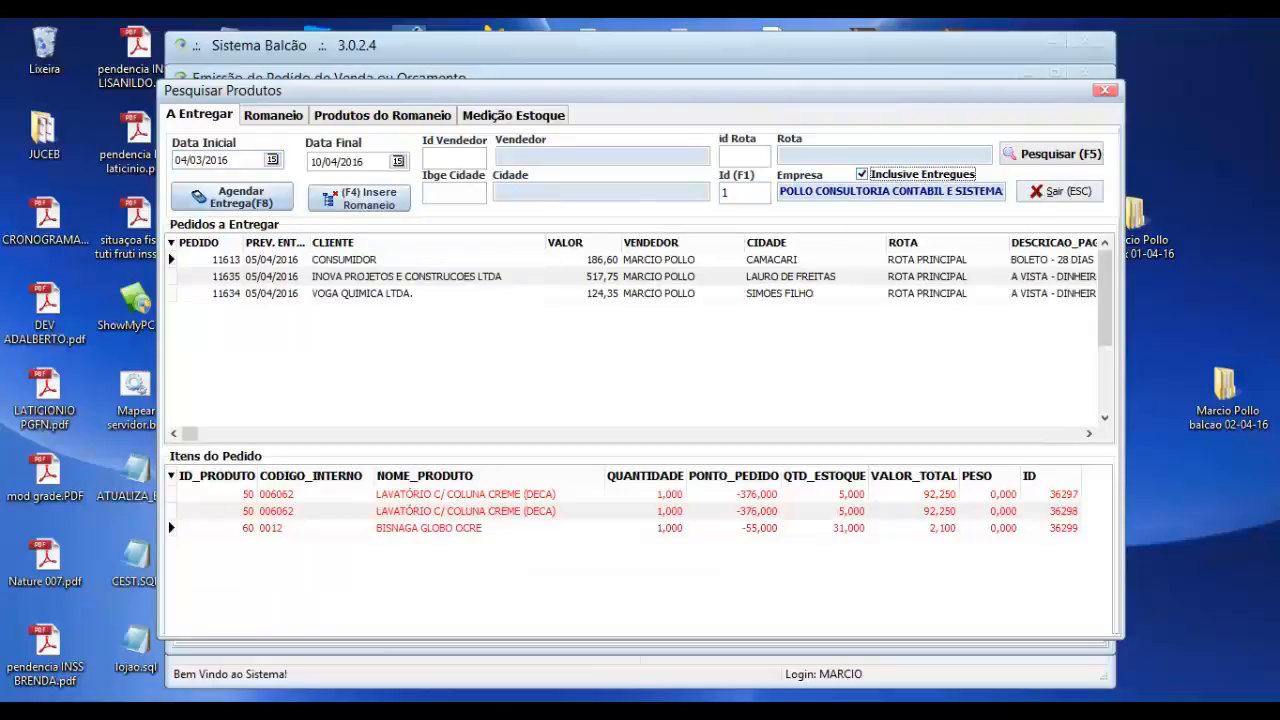
key(F5)
click(428, 361)
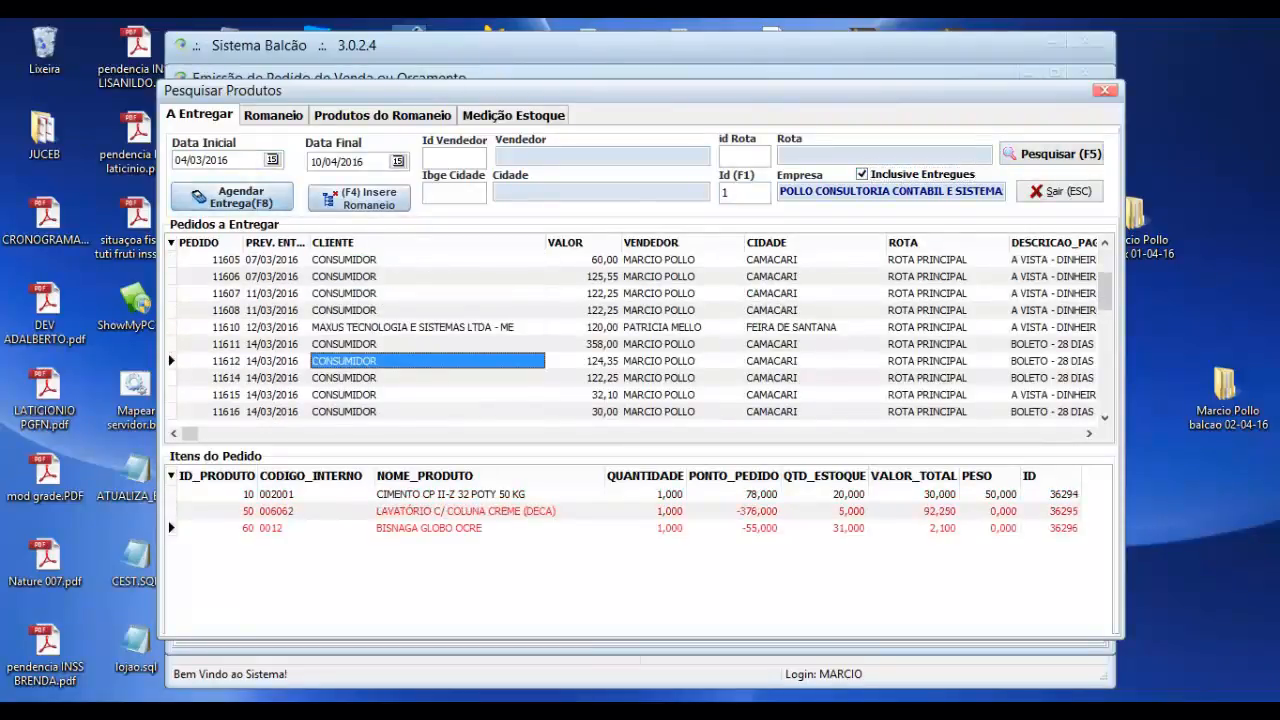
drag(232, 160, 173, 160)
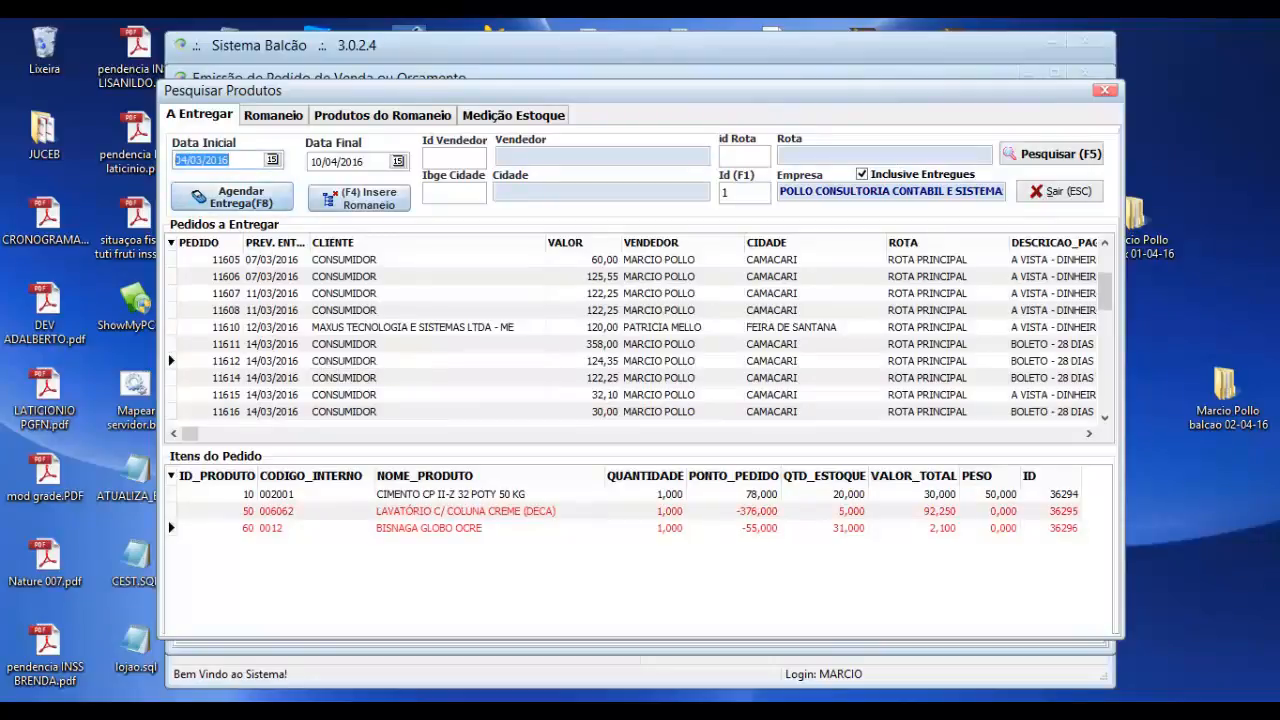
text(03/04/2016)
key(F5)
key(super+c)
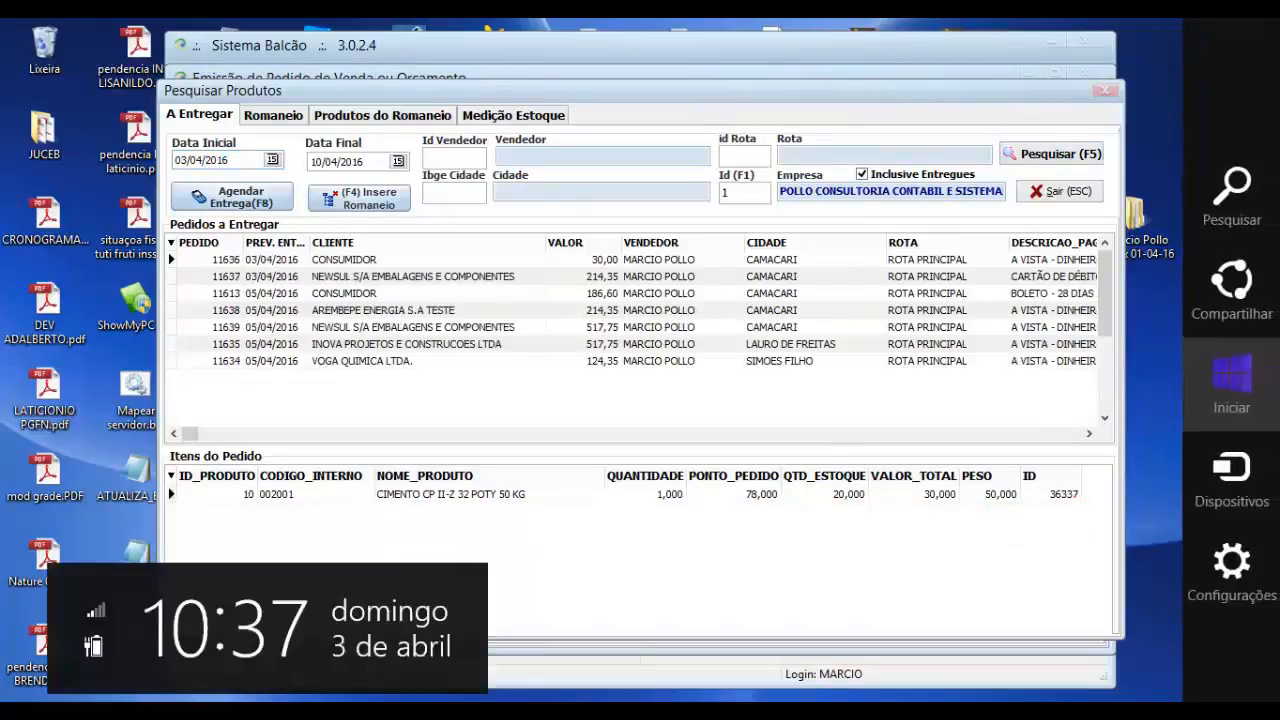
key(Escape)
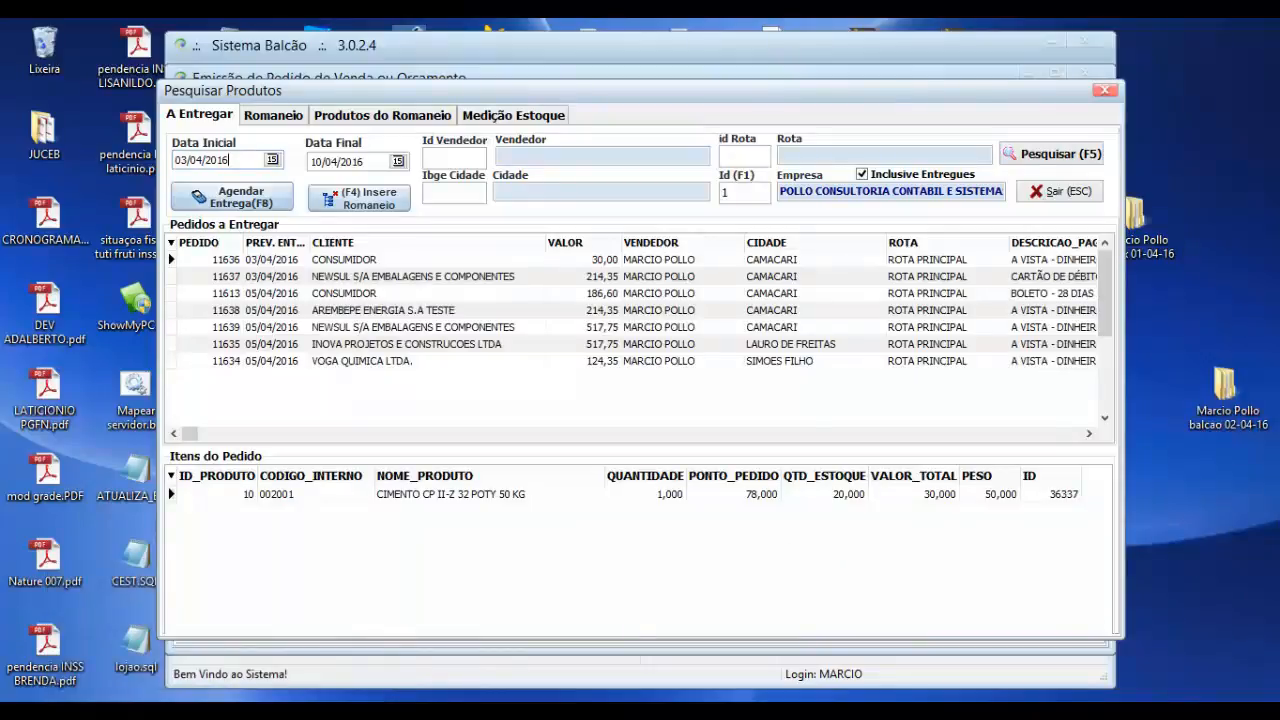
Examine the Newsul and Arembepe Energia orders due 05/04/2016 in the delivery list, across all their columns.
click(211, 327)
click(211, 310)
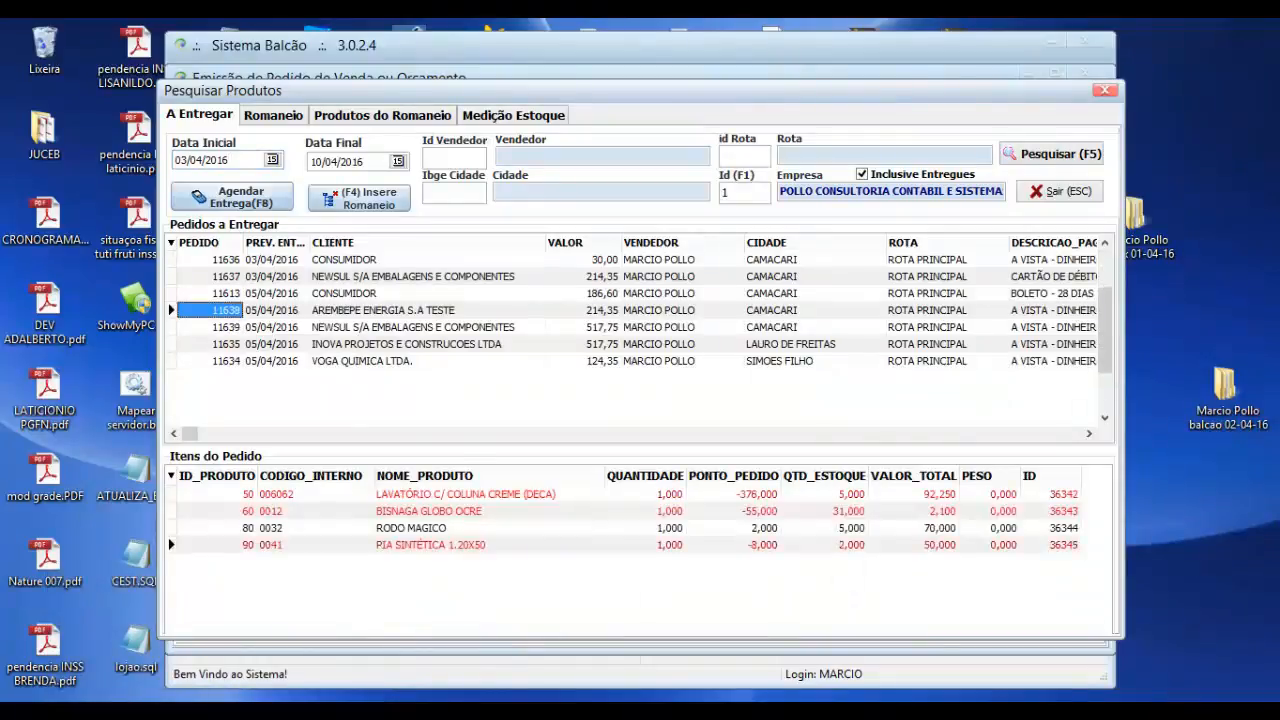
click(211, 327)
click(211, 310)
click(276, 310)
click(1053, 310)
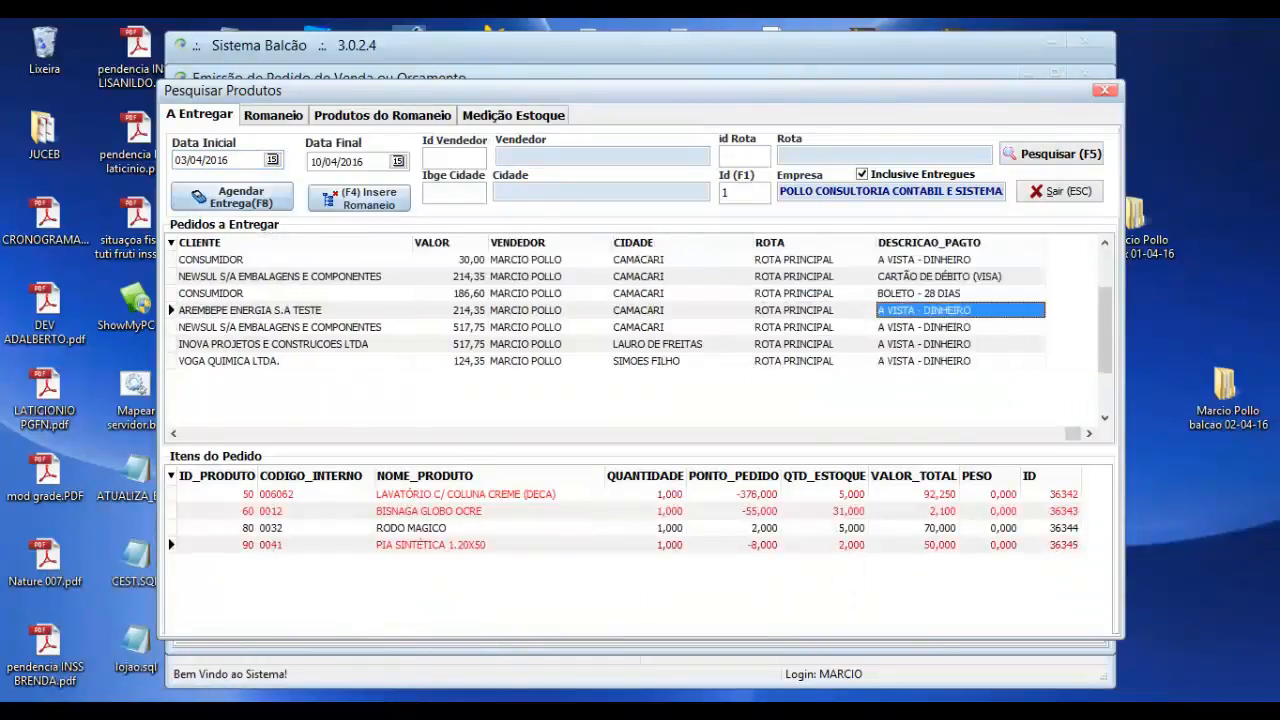
key(Left)
key(Left)
key(Left)
key(Left)
key(Left)
key(Left)
key(Left)
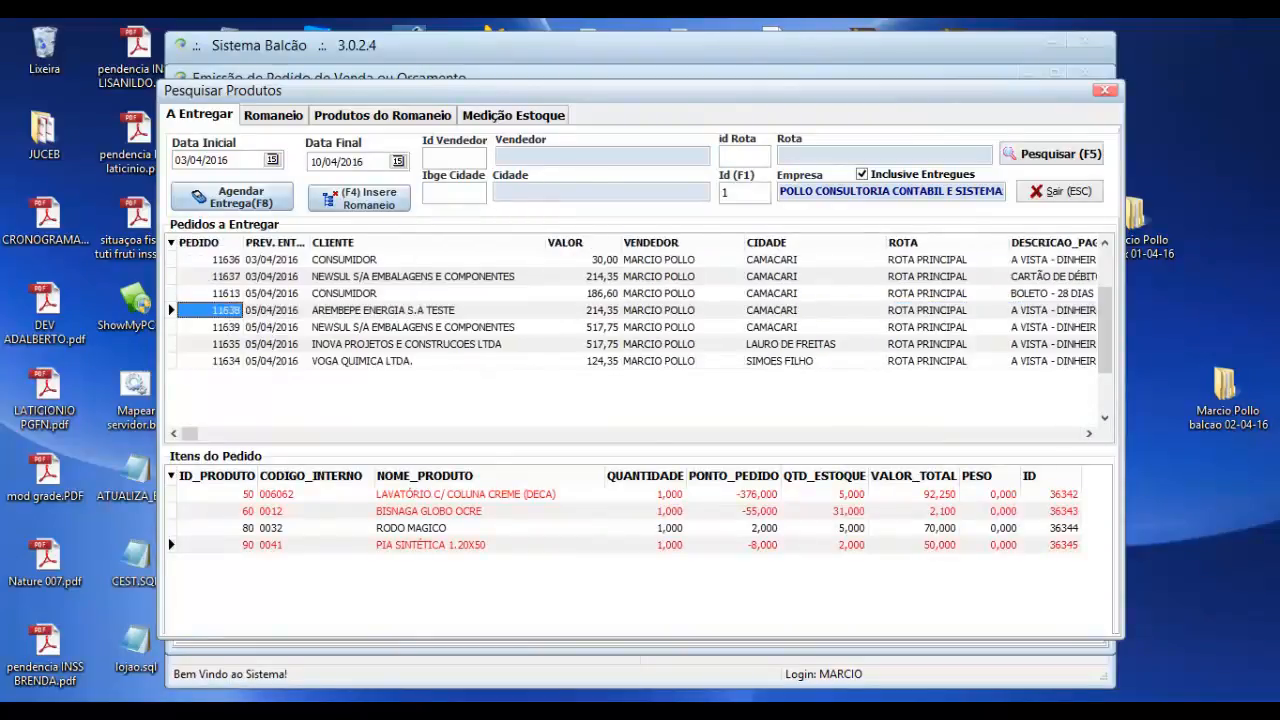
key(Right)
key(Right)
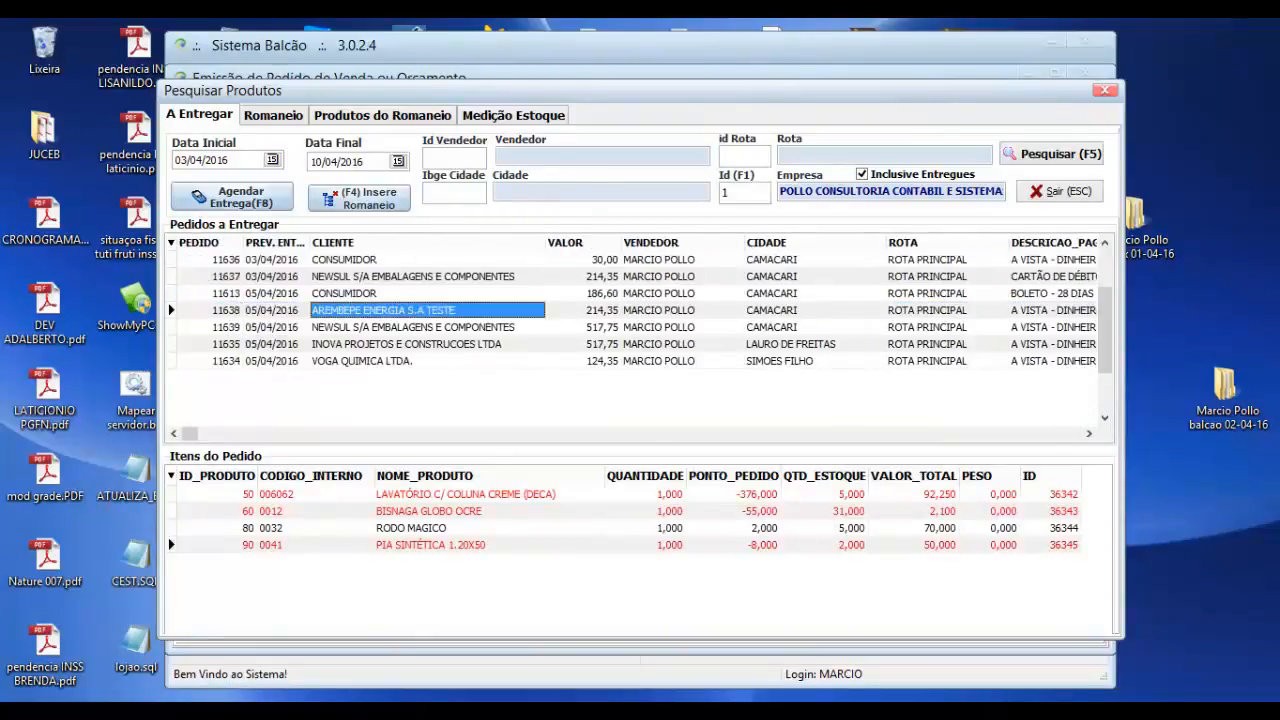
Search the delivery list again without delivered orders and go through the orders still pending.
click(862, 174)
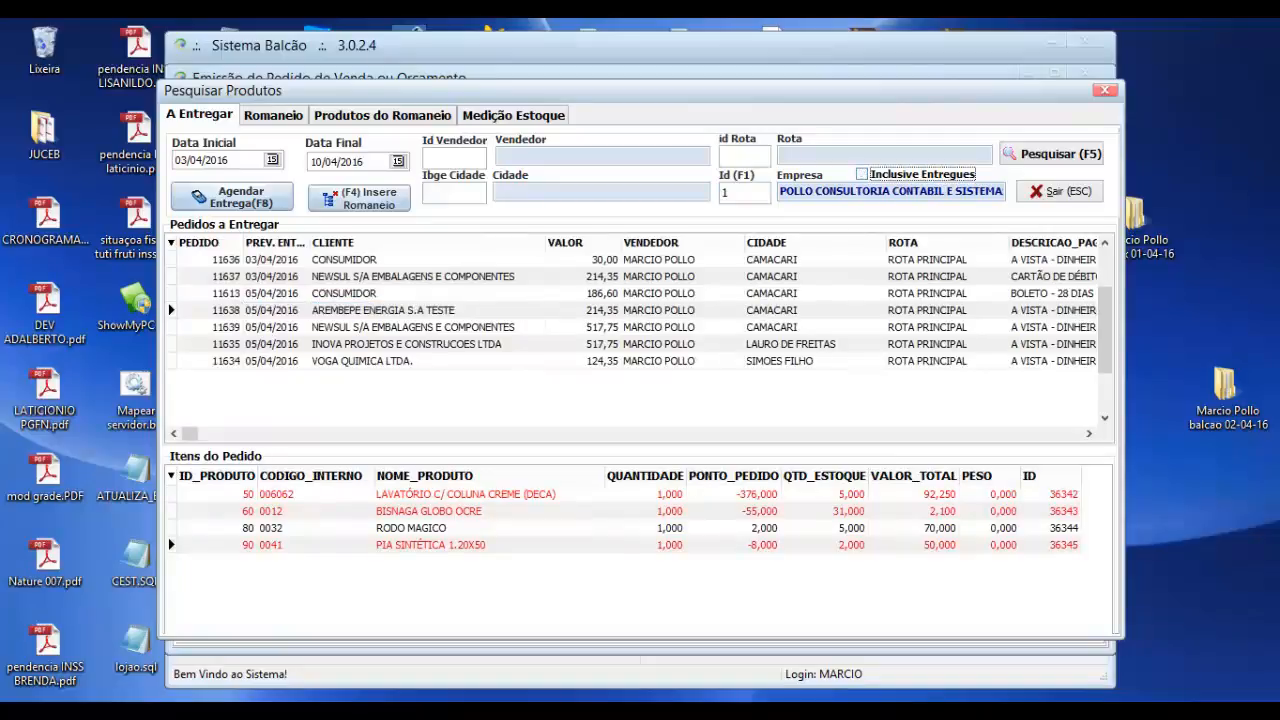
key(F5)
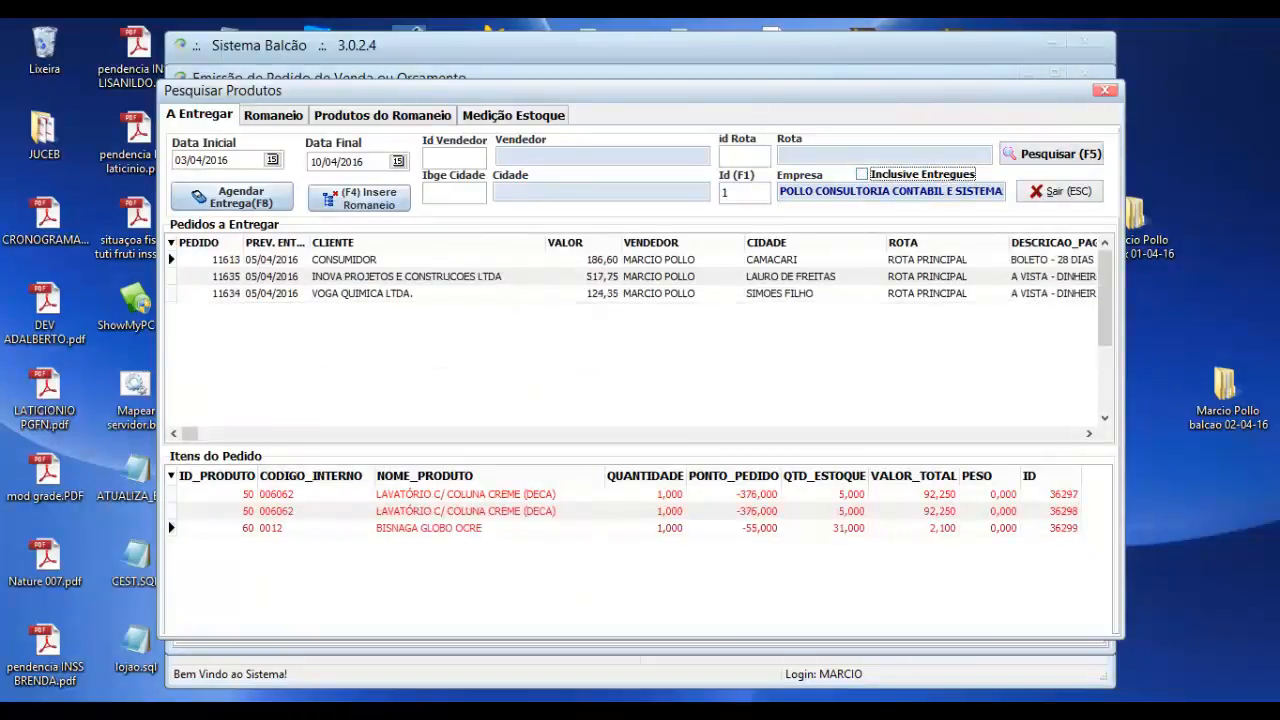
click(427, 294)
key(Up)
key(Up)
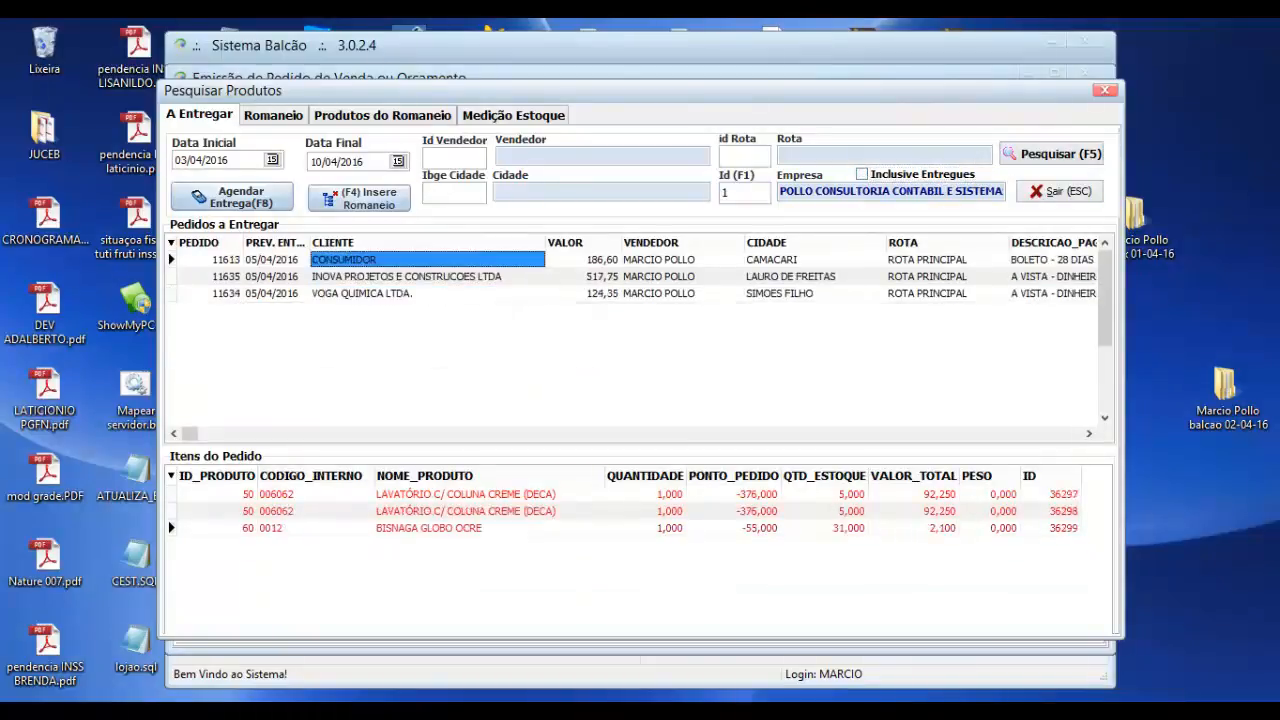
key(Down)
key(Down)
key(Up)
key(Up)
Load romaneio 6 and compare its included orders with the pending orders in the delivery list.
click(273, 115)
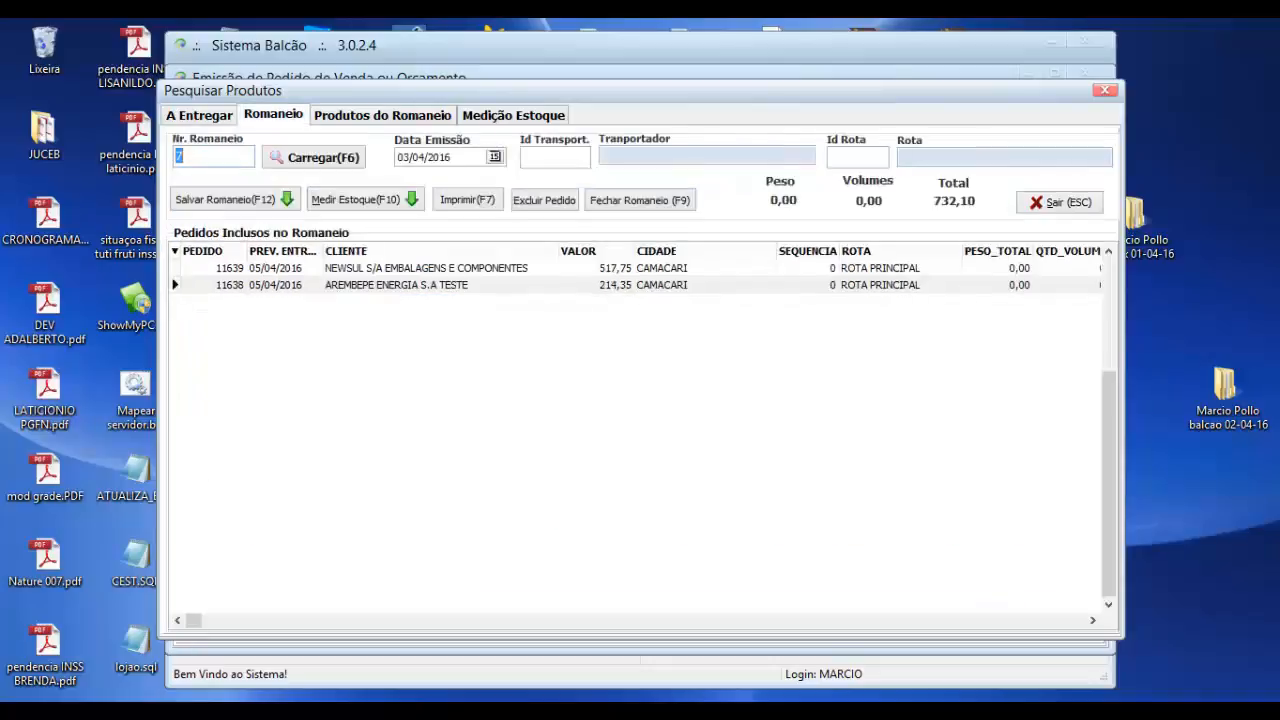
text(6)
key(F6)
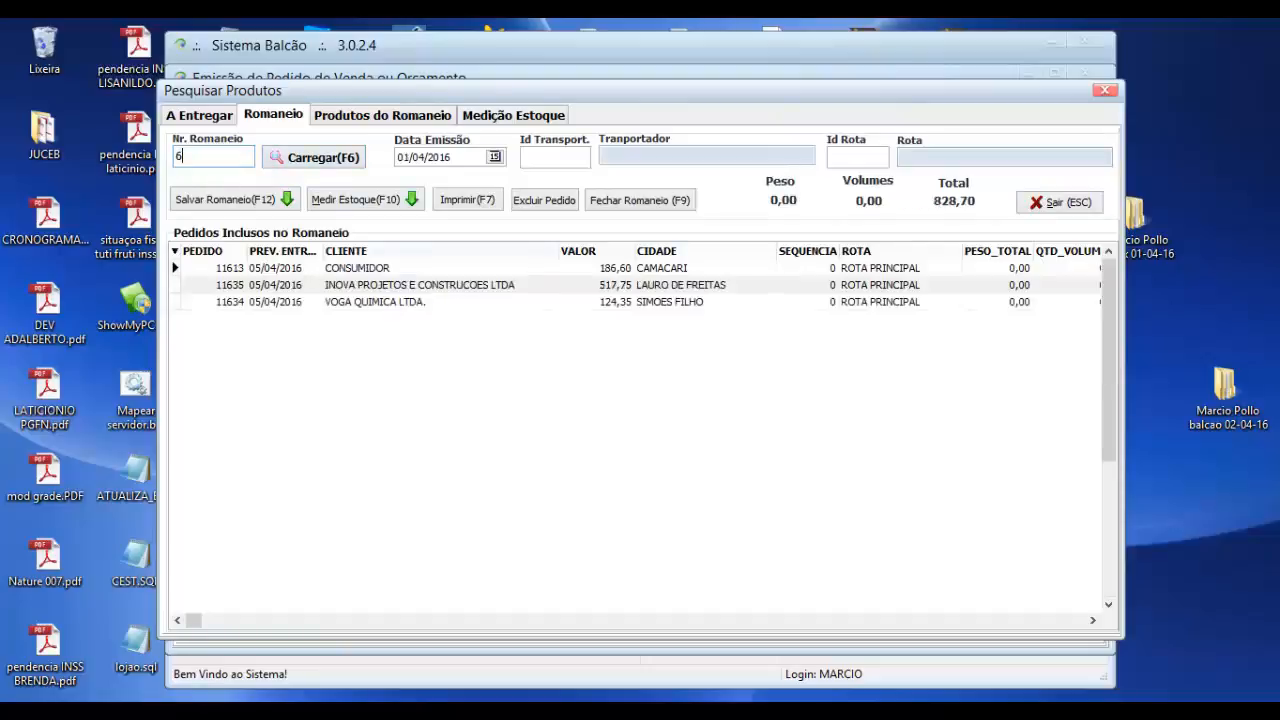
click(440, 302)
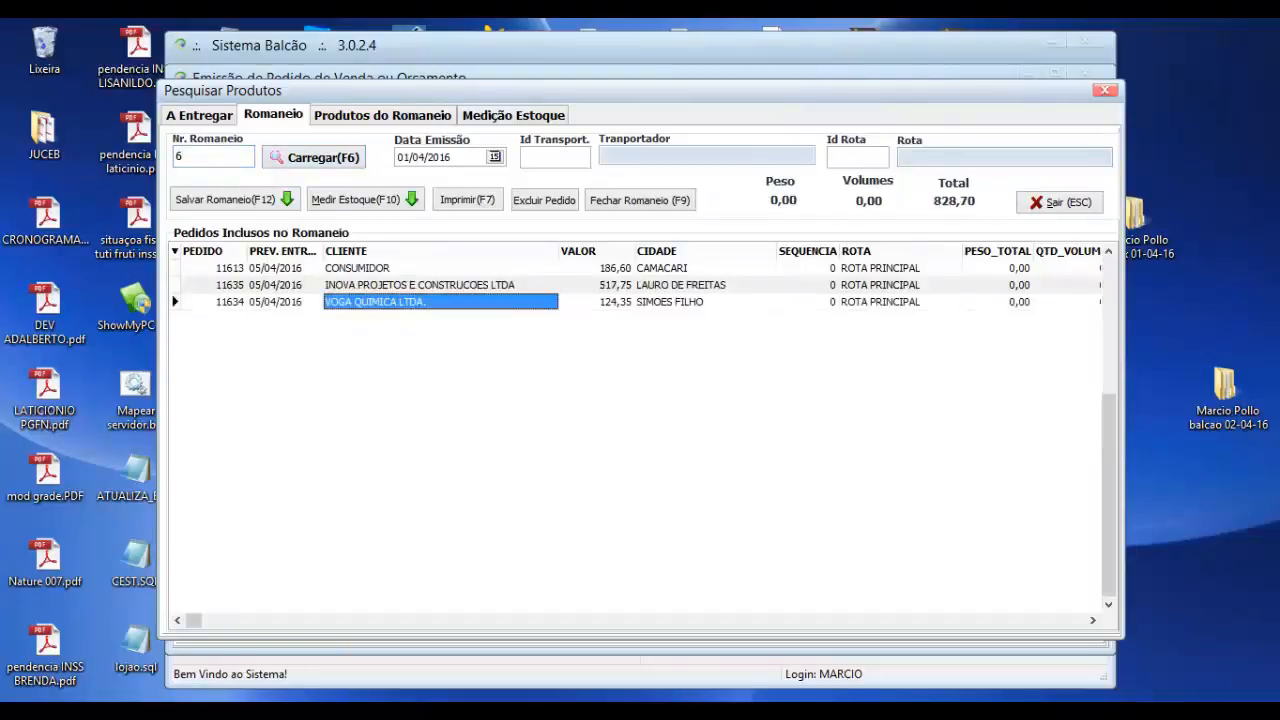
click(440, 268)
click(199, 115)
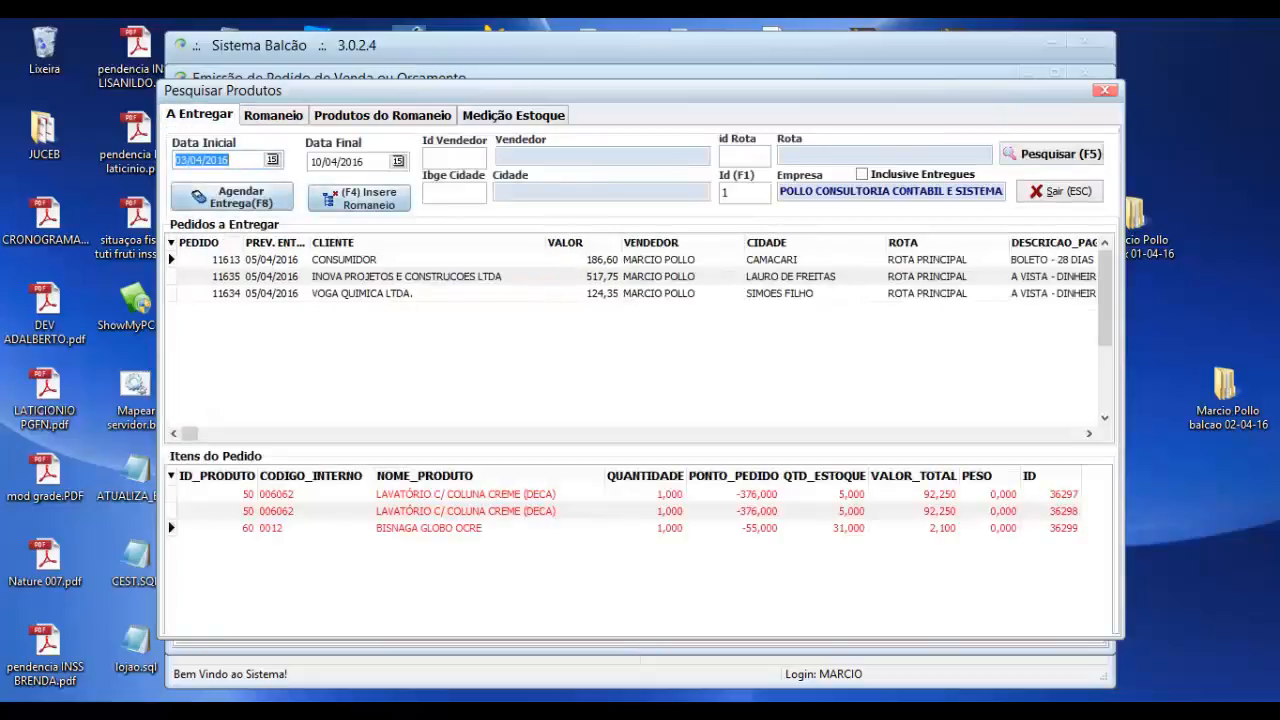
click(273, 115)
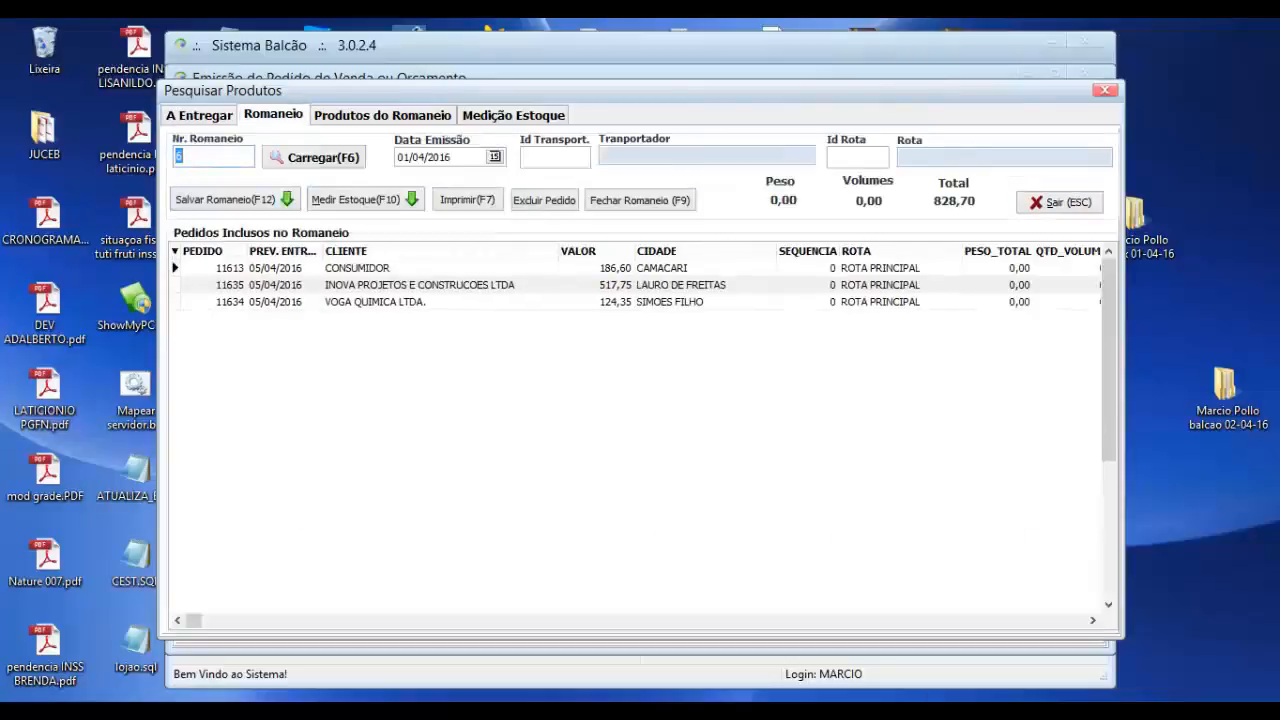
Remove the CONSUMIDOR order from romaneio 6 and save the altered romaneio.
click(357, 268)
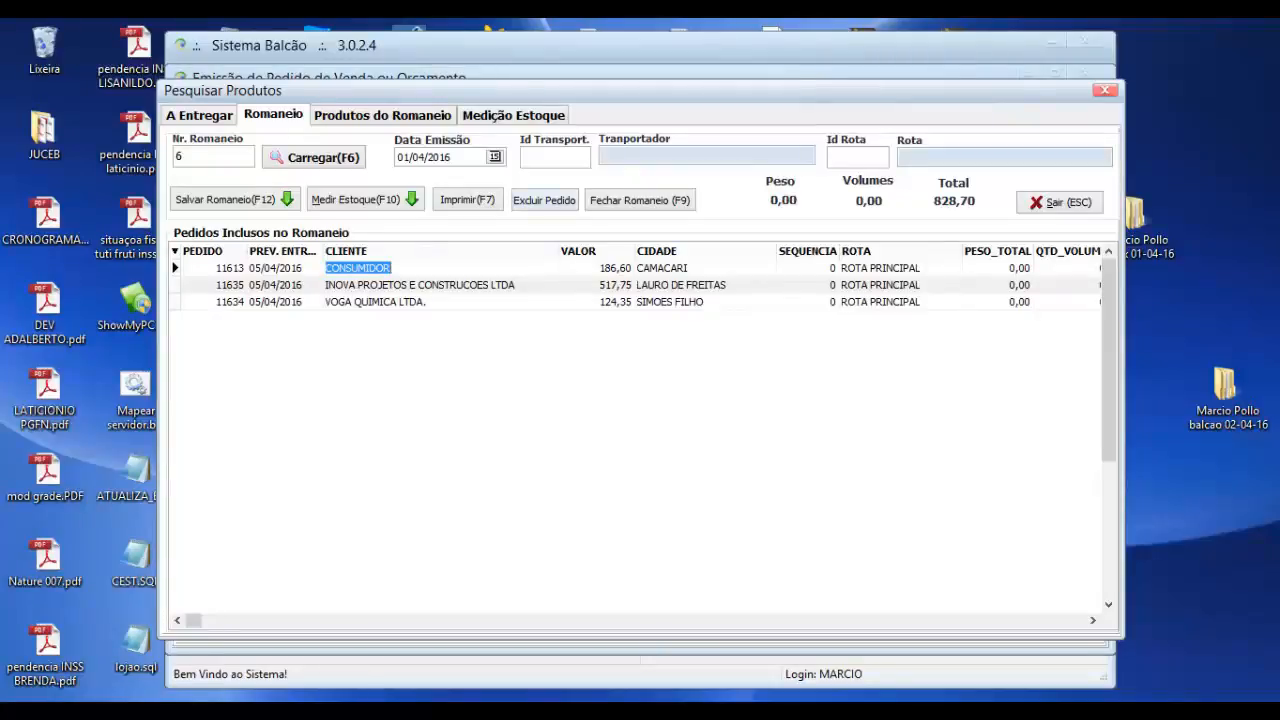
click(544, 200)
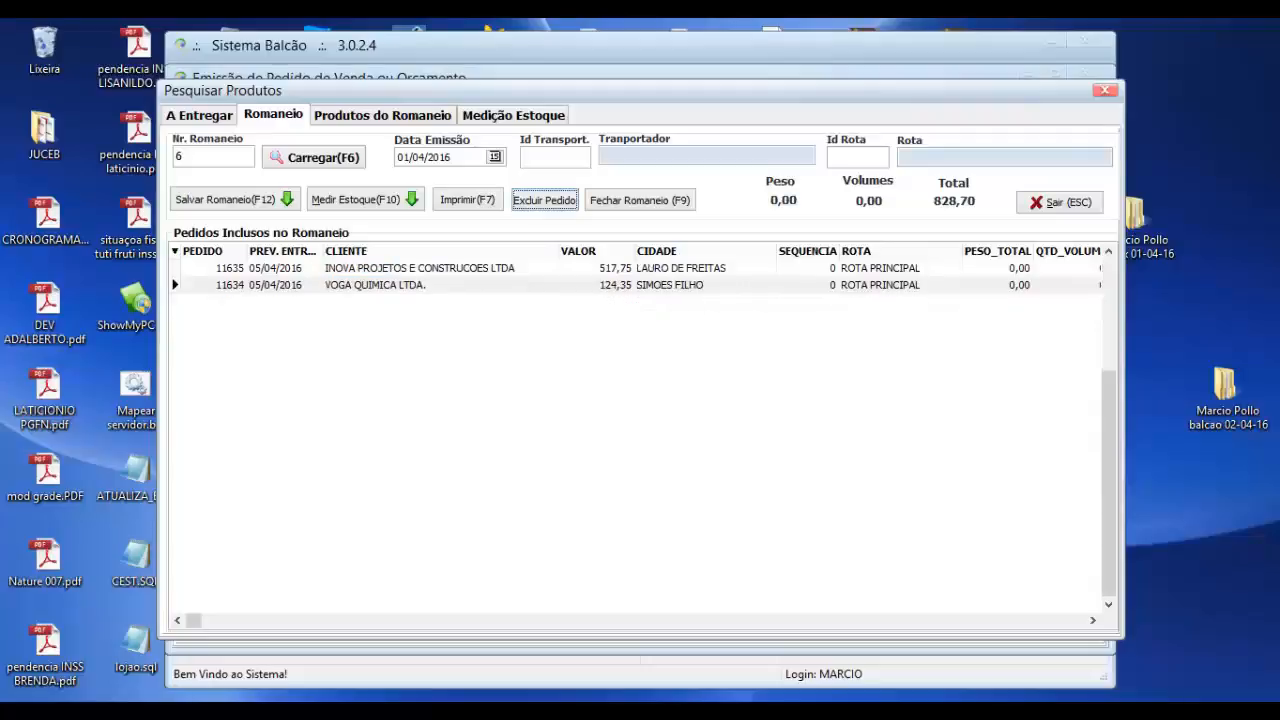
click(430, 285)
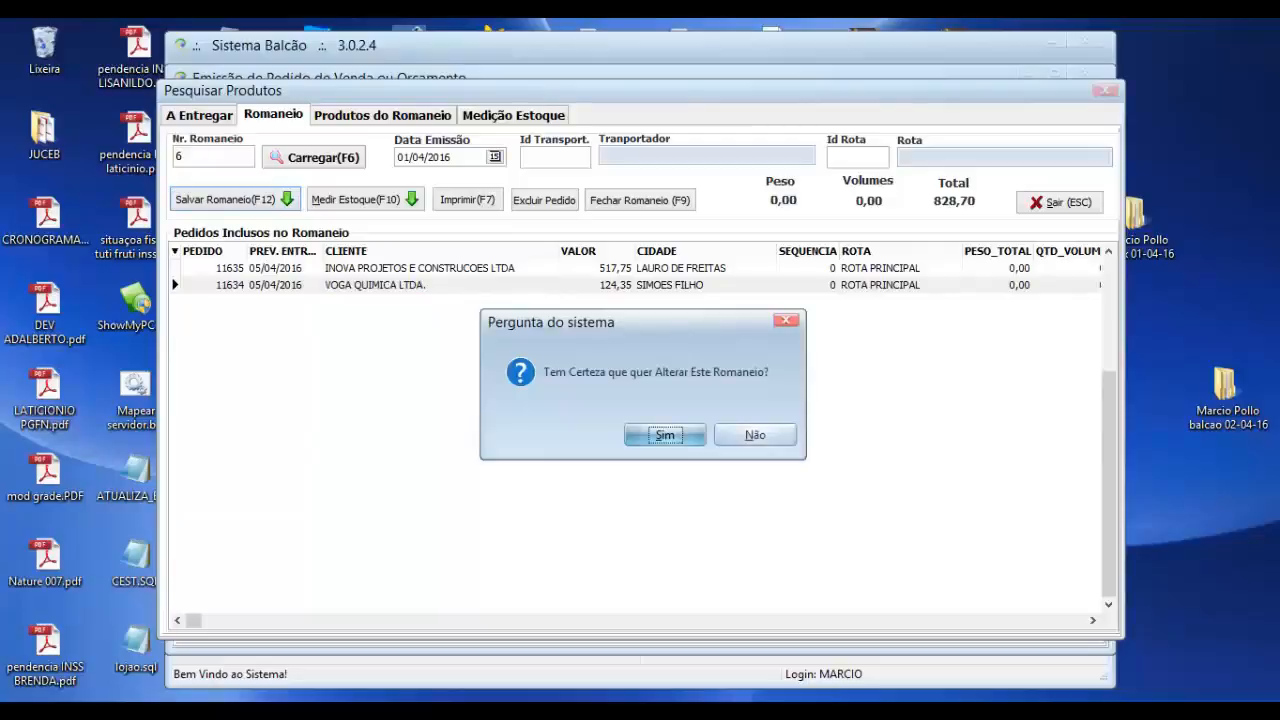
key(Return)
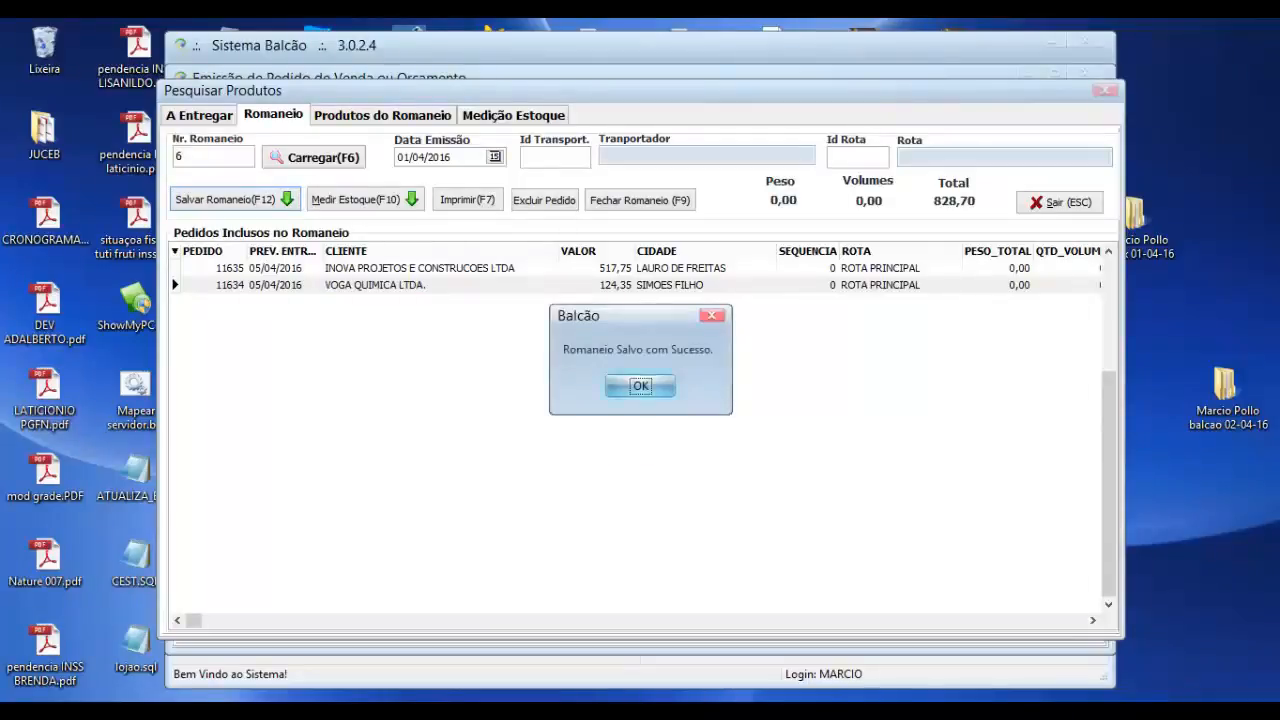
key(Return)
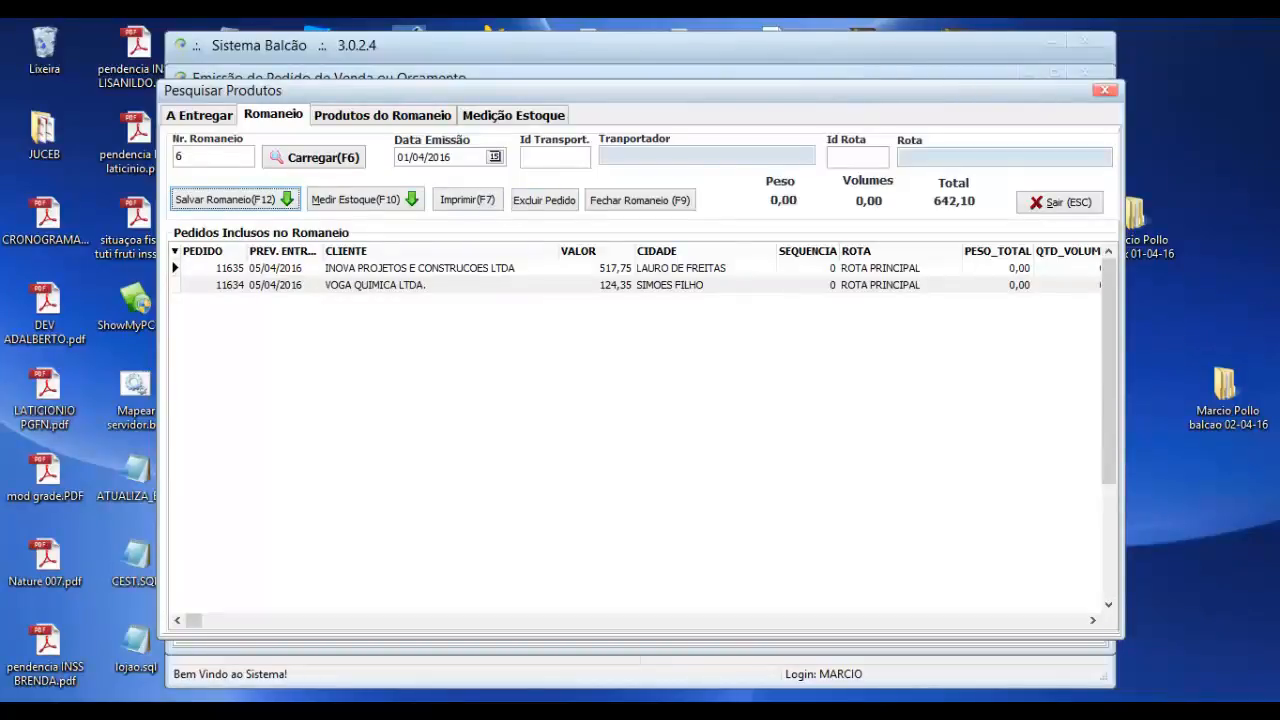
Set the delivery sequence to 2 for the INOVA PROJETOS order and 1 for the VOGA QUIMICA order in romaneio 6.
click(807, 268)
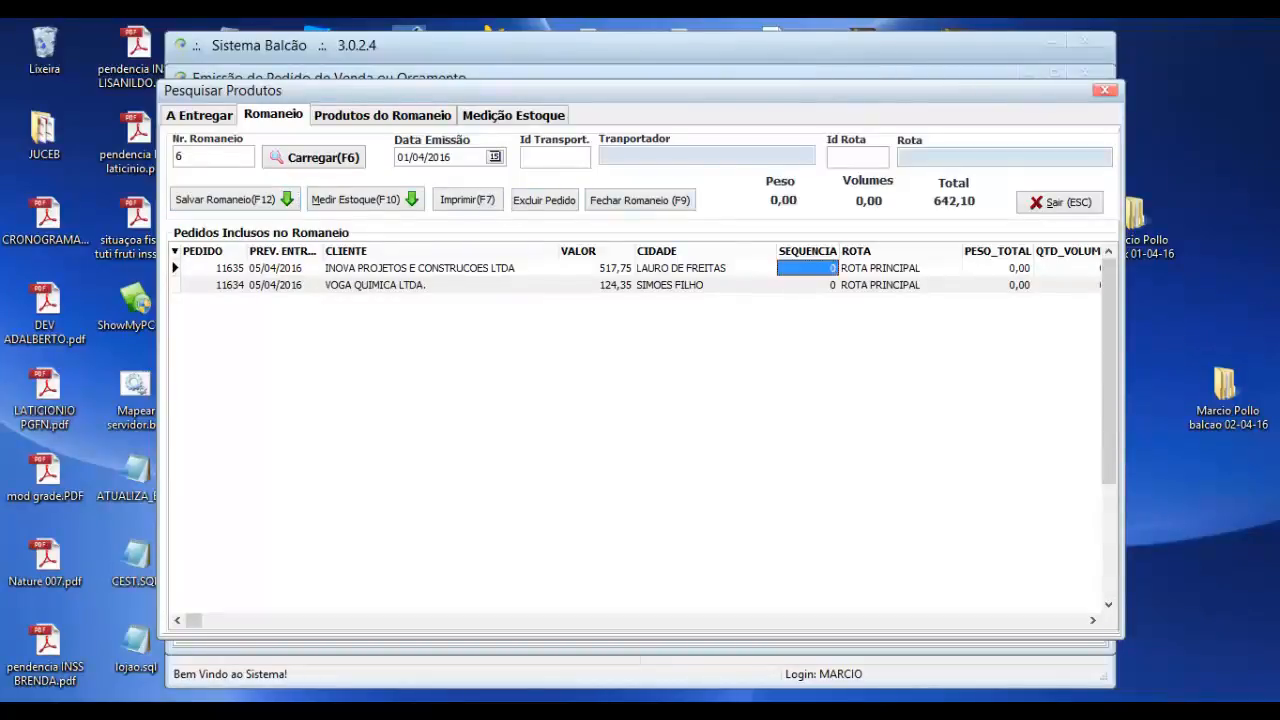
text(1)
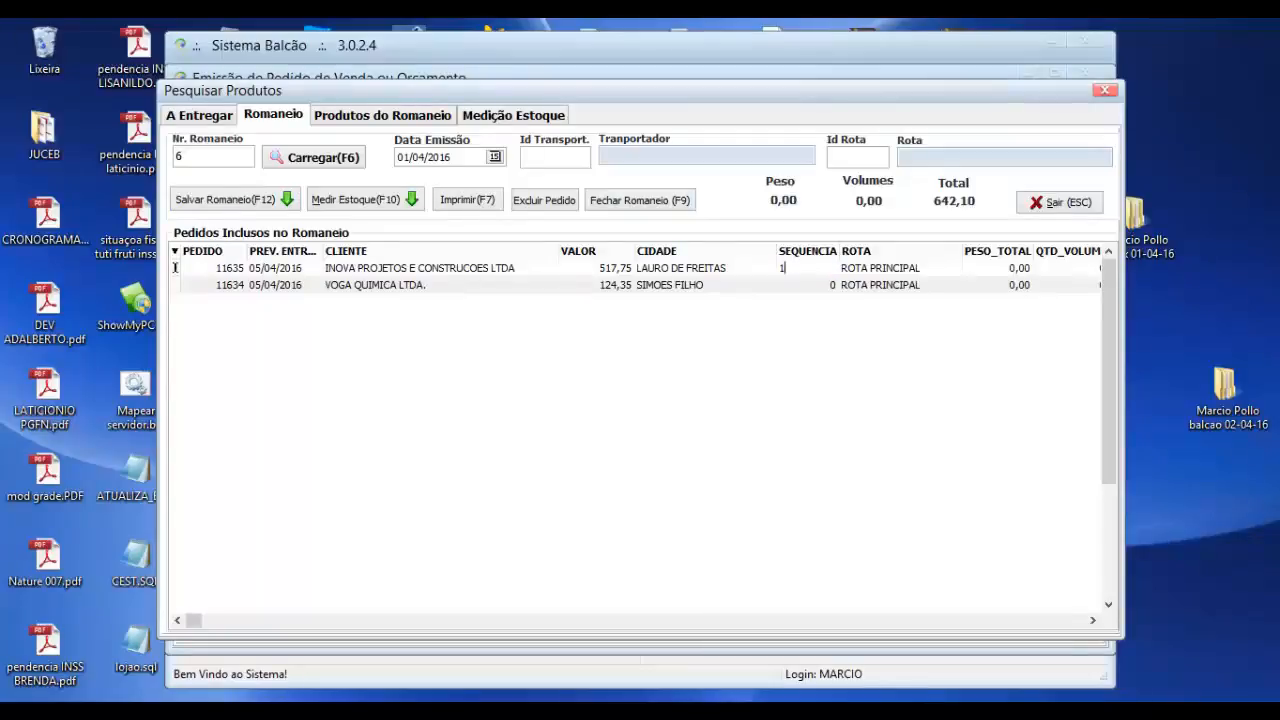
key(BackSpace)
text(2)
key(Down)
text(1)
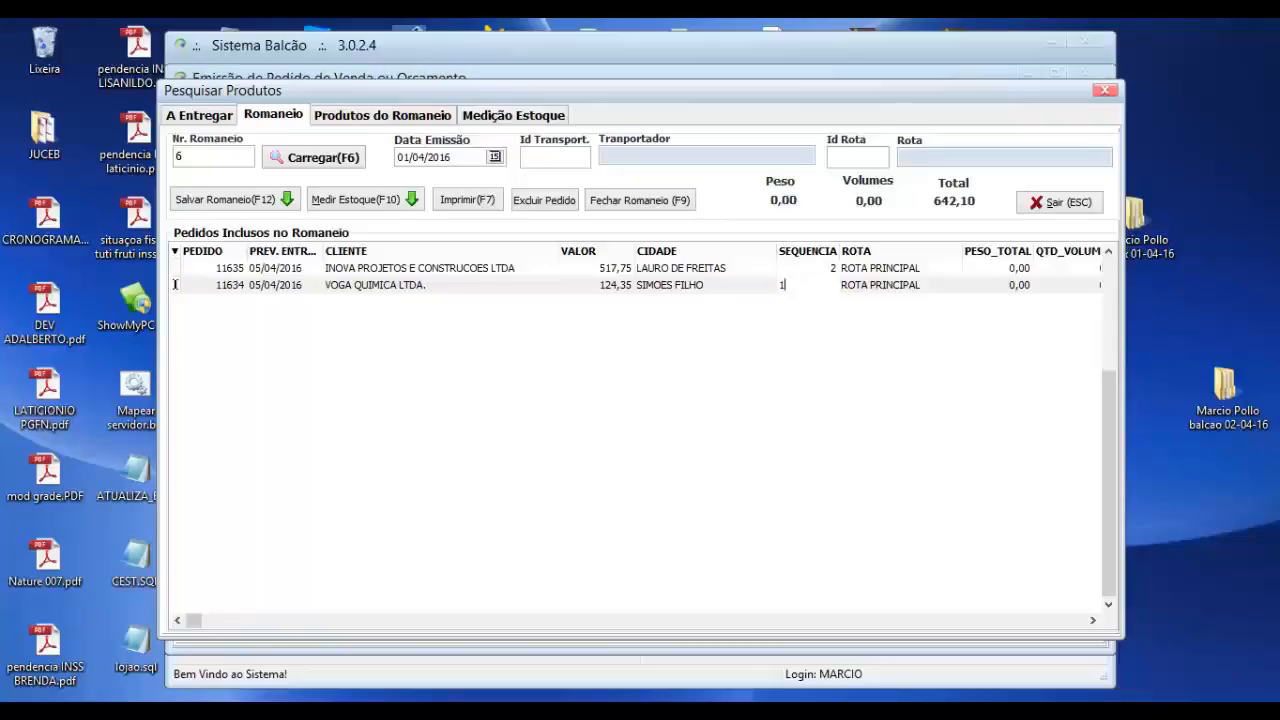
key(Up)
Set the volume quantity to 5 for the INOVA PROJETOS order and 8 for the VOGA QUIMICA order.
key(Right)
key(Right)
key(Right)
key(Left)
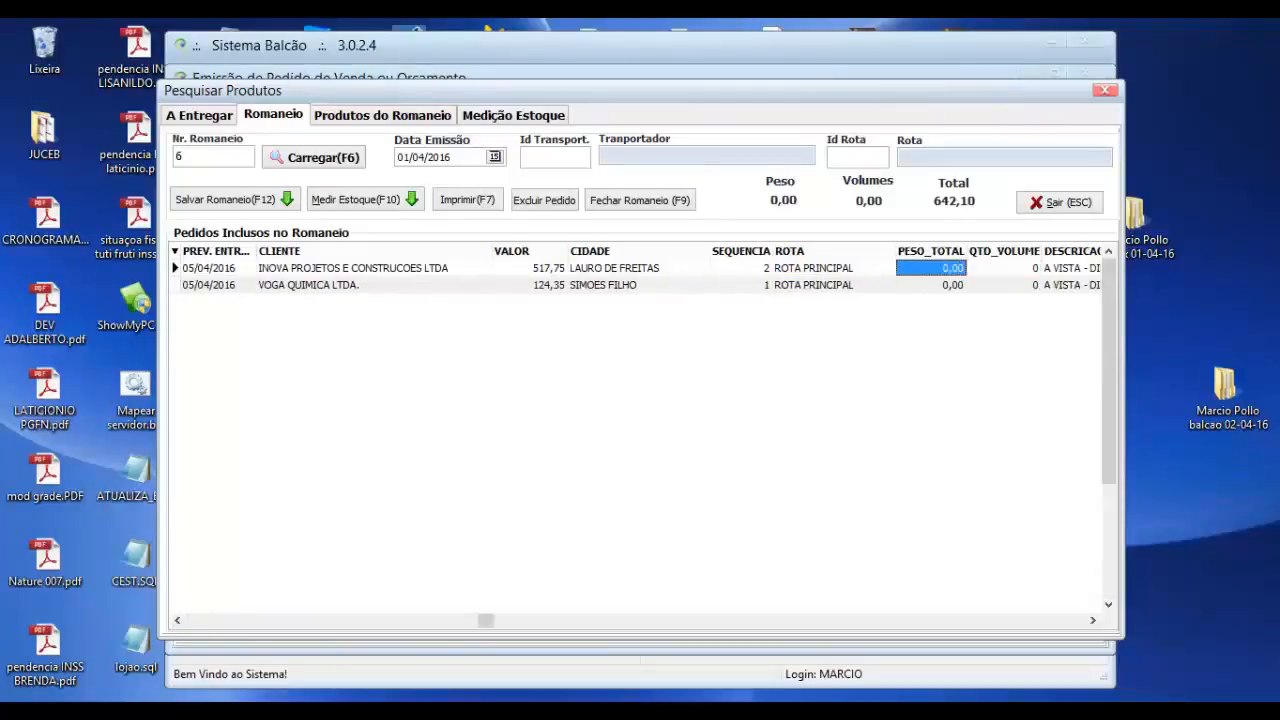
key(Right)
text(5)
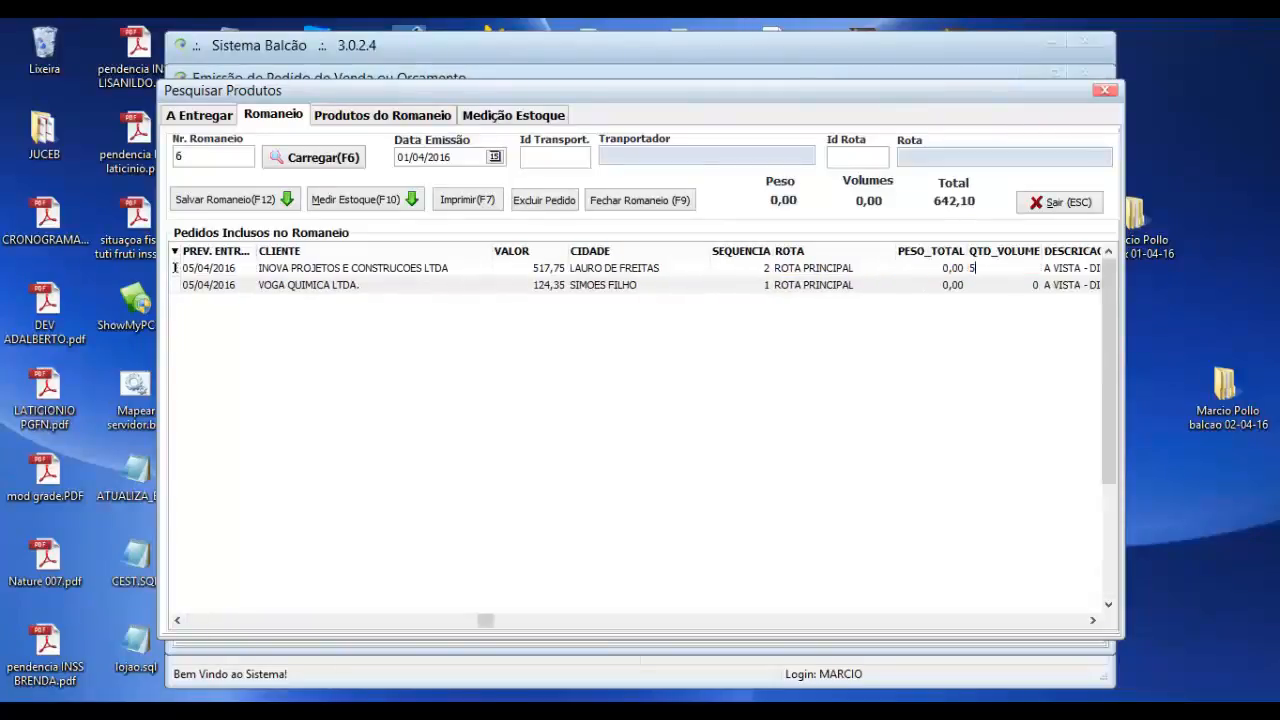
key(Down)
text(8)
key(Up)
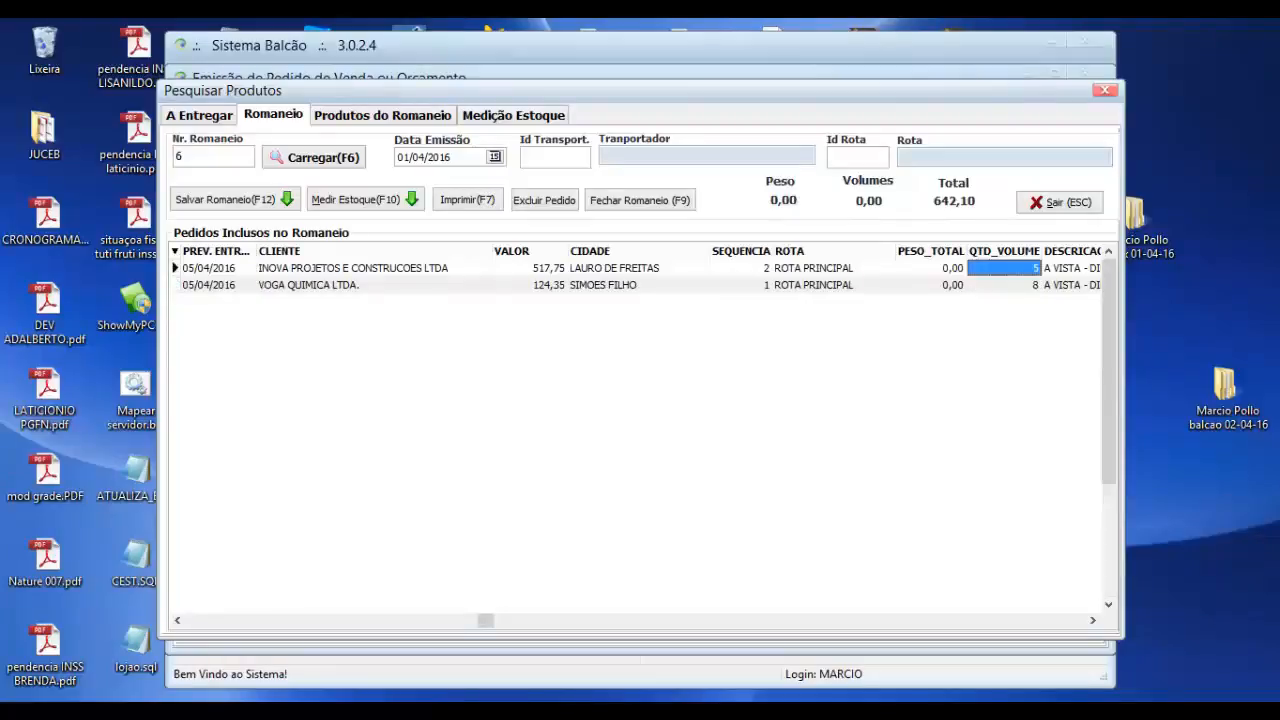
key(Right)
key(Right)
key(Left)
key(Home)
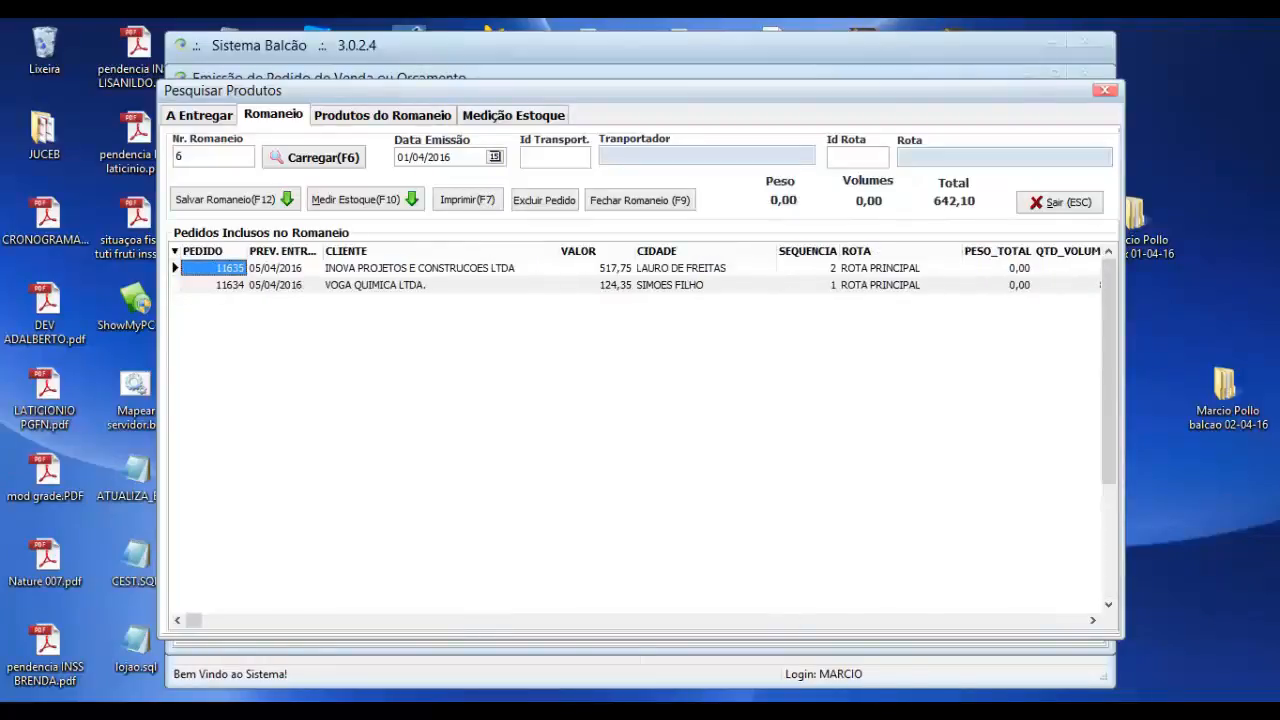
Print romaneio 6 to a PDF file named DD.
key(F7)
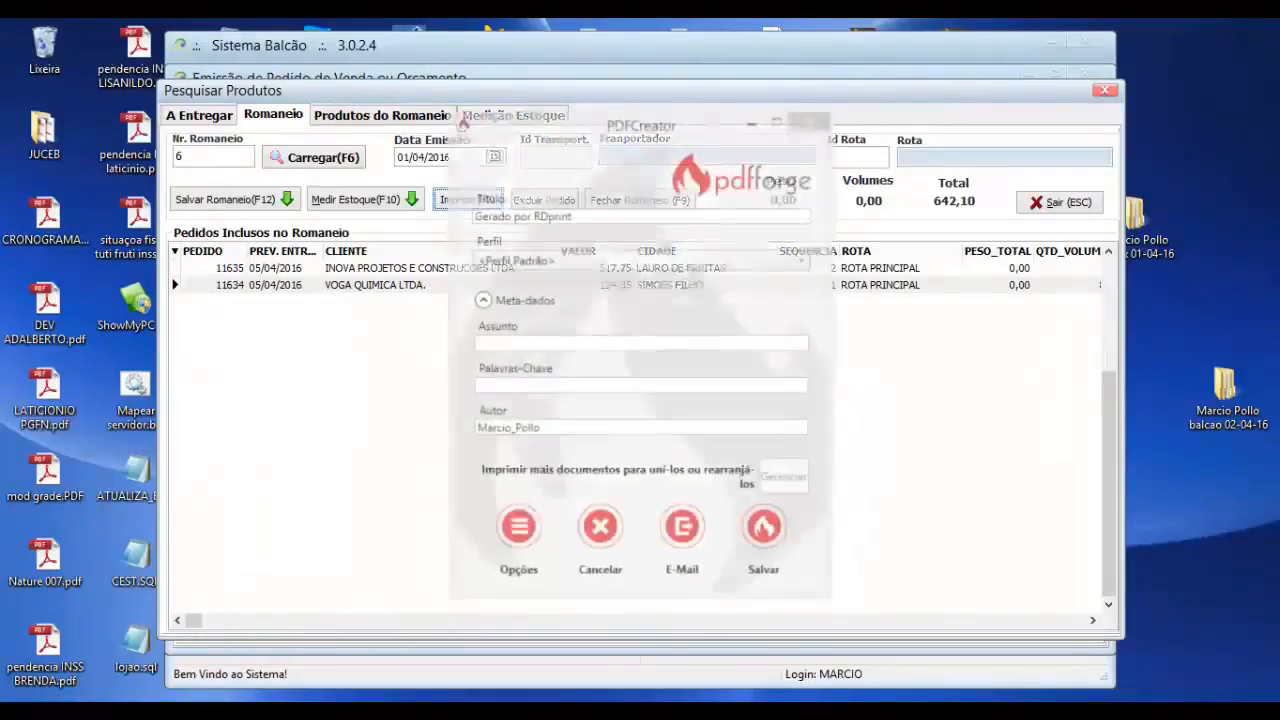
key(Return)
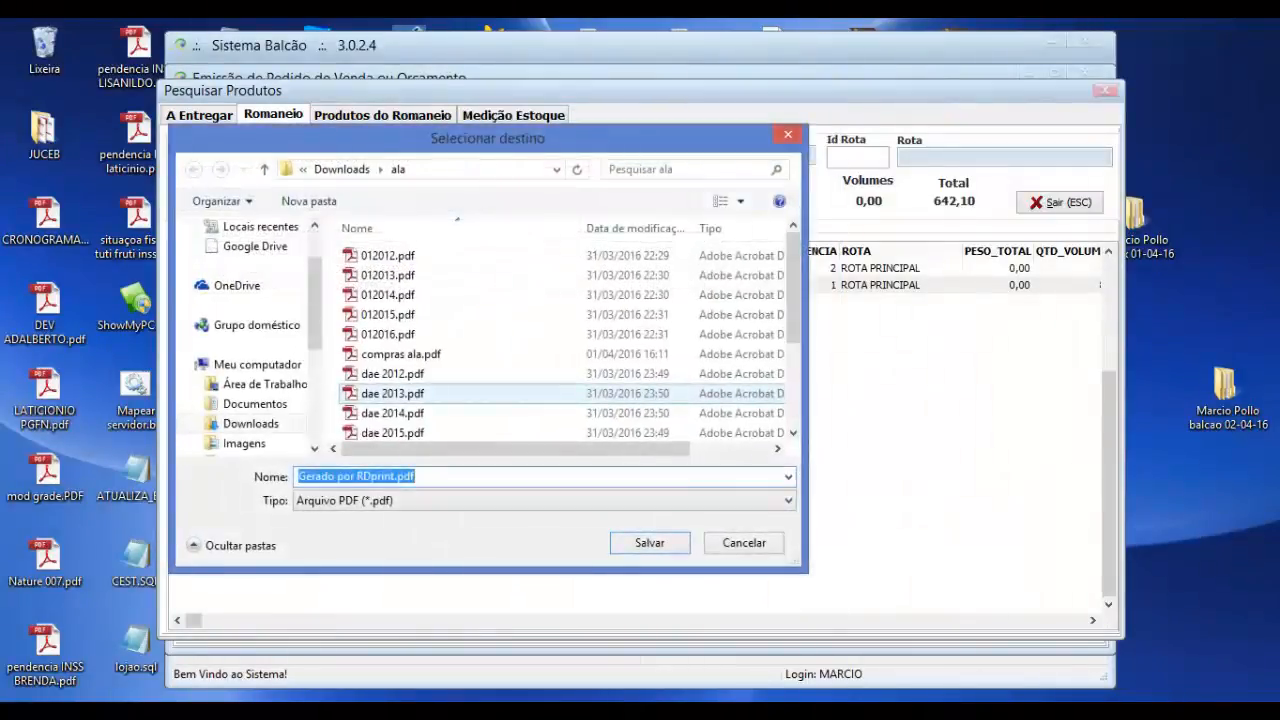
text(000)
key(Return)
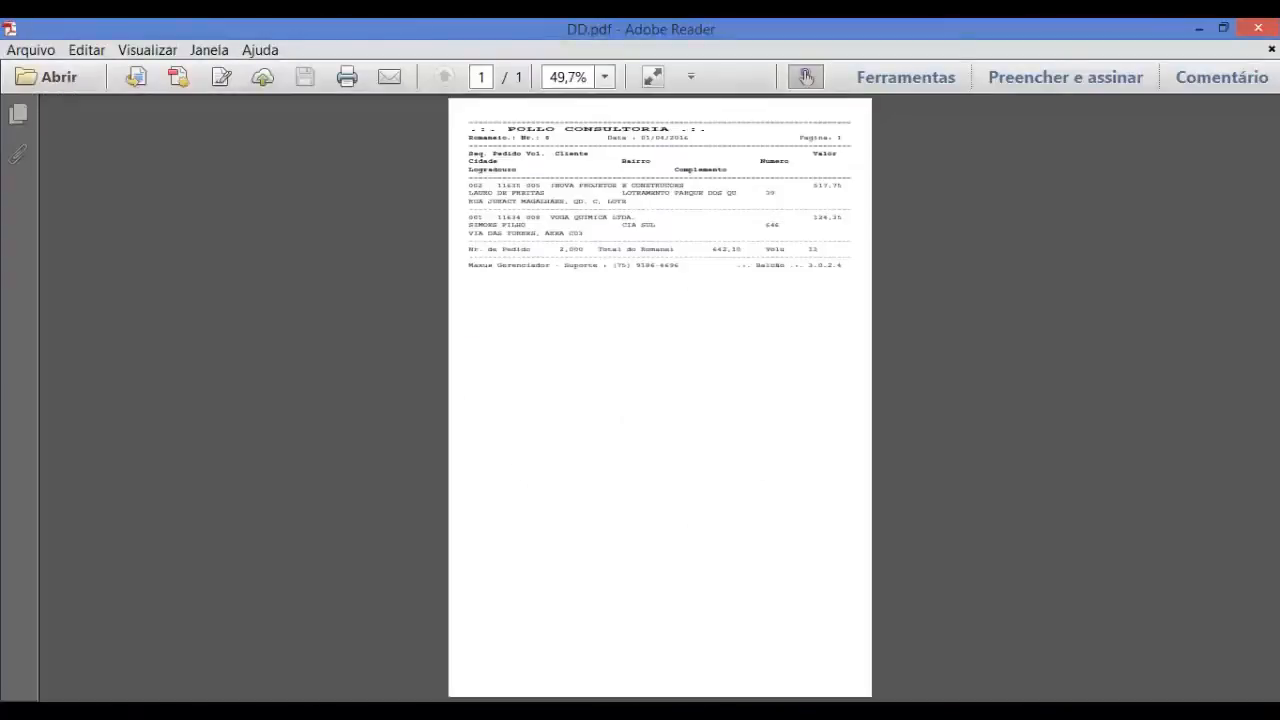
Read the printed romaneio at 100% zoom, checking each order's sequence and volumes, and close the PDF.
click(604, 76)
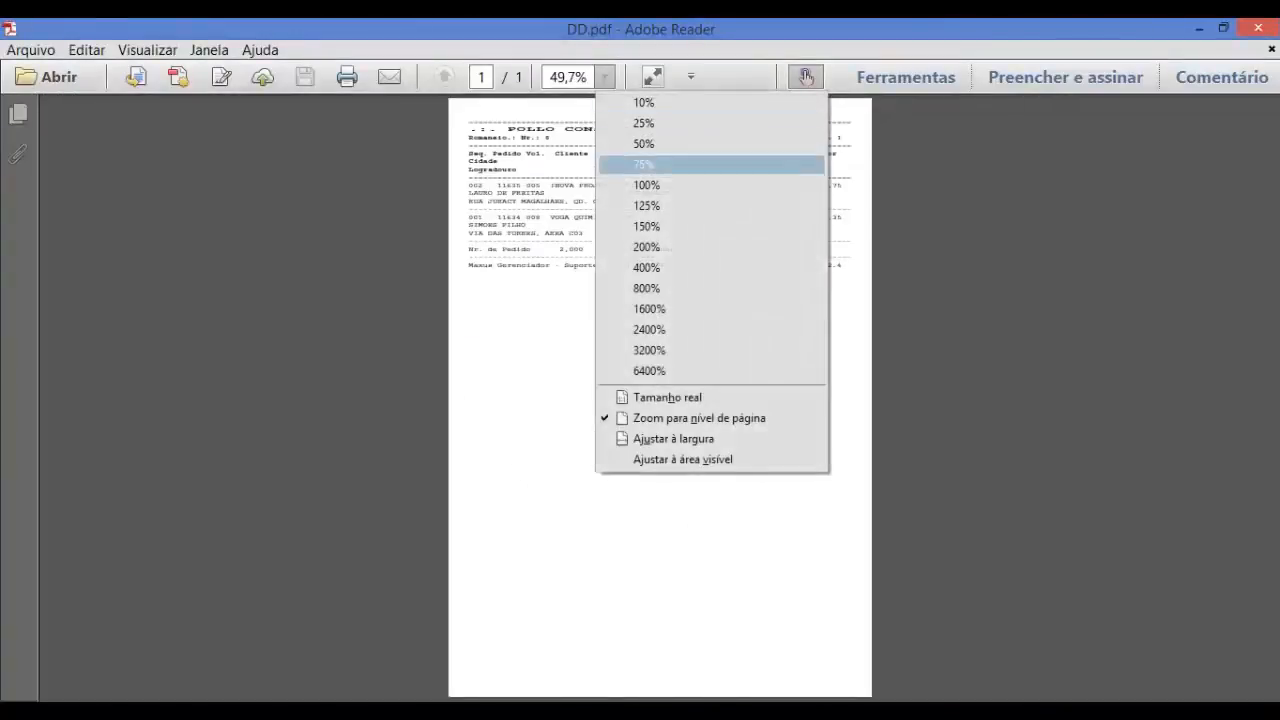
click(650, 184)
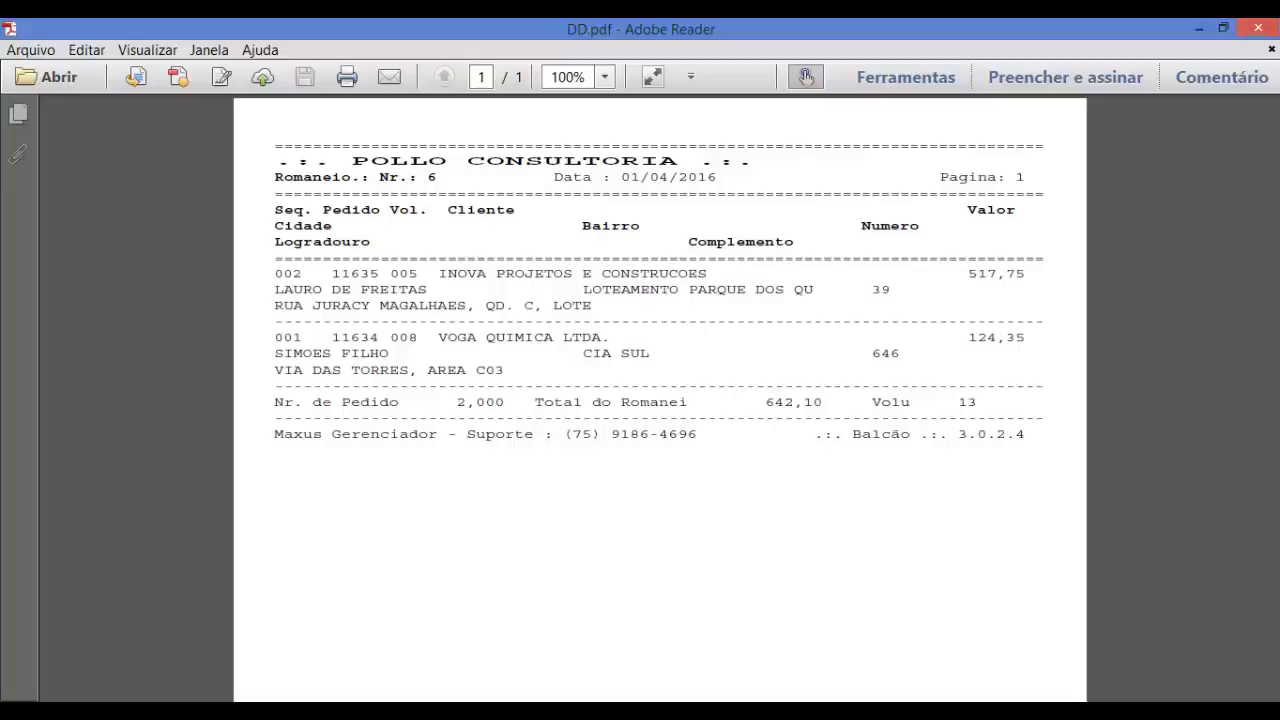
click(1257, 27)
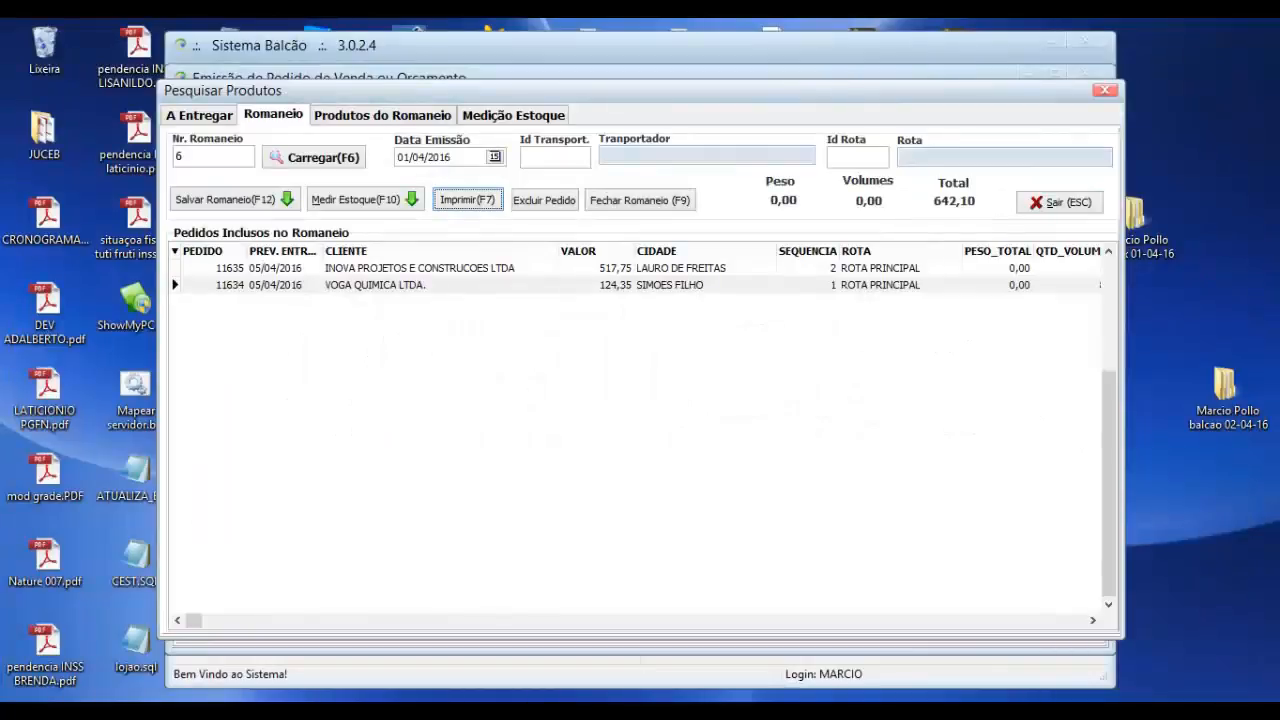
Review the sequence, volume, payment and seller columns of the orders included in romaneio 6.
click(808, 268)
key(Right)
key(Right)
key(Right)
key(Right)
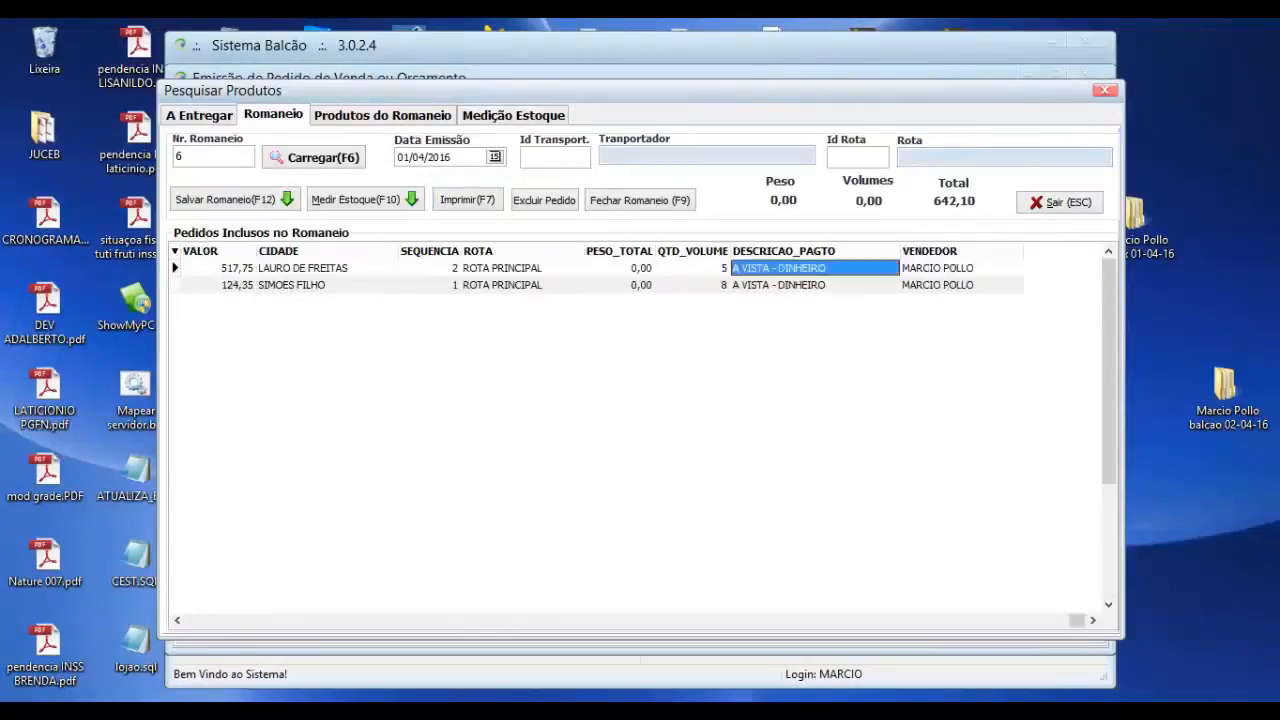
key(Right)
key(Left)
key(Left)
key(Left)
key(Left)
key(Left)
key(Left)
key(Left)
key(Left)
key(Left)
key(Left)
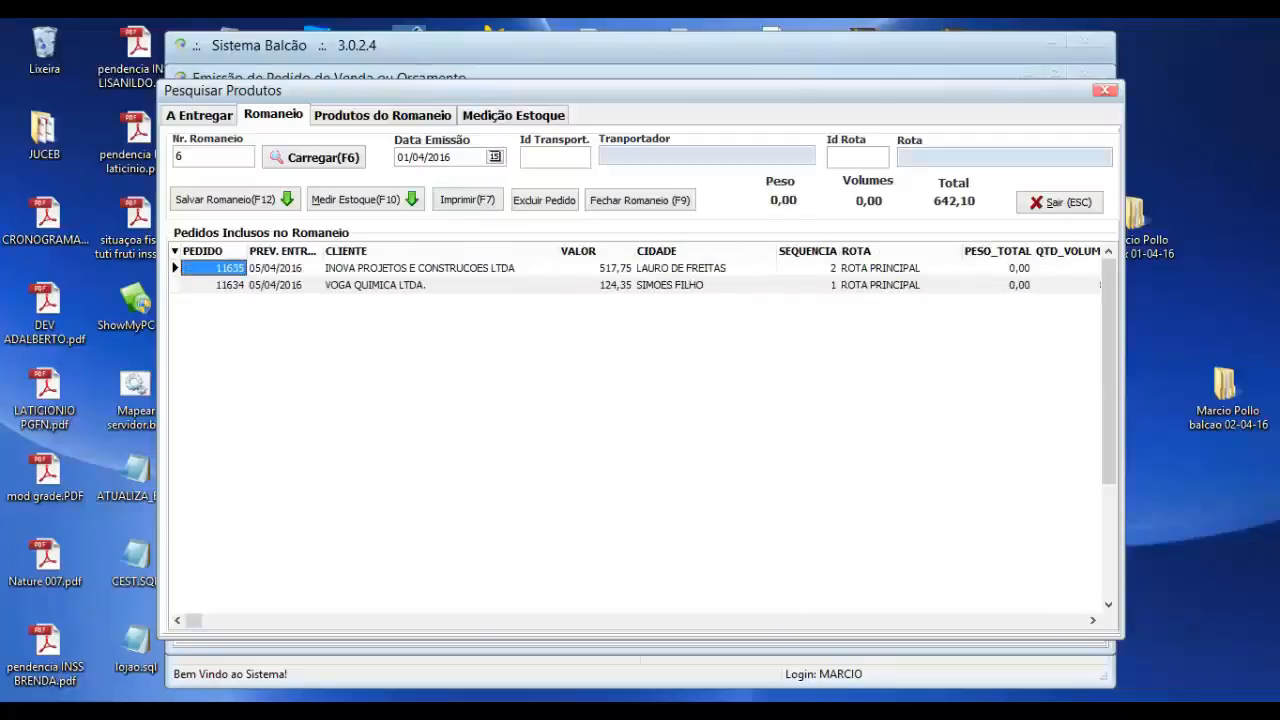
key(Right)
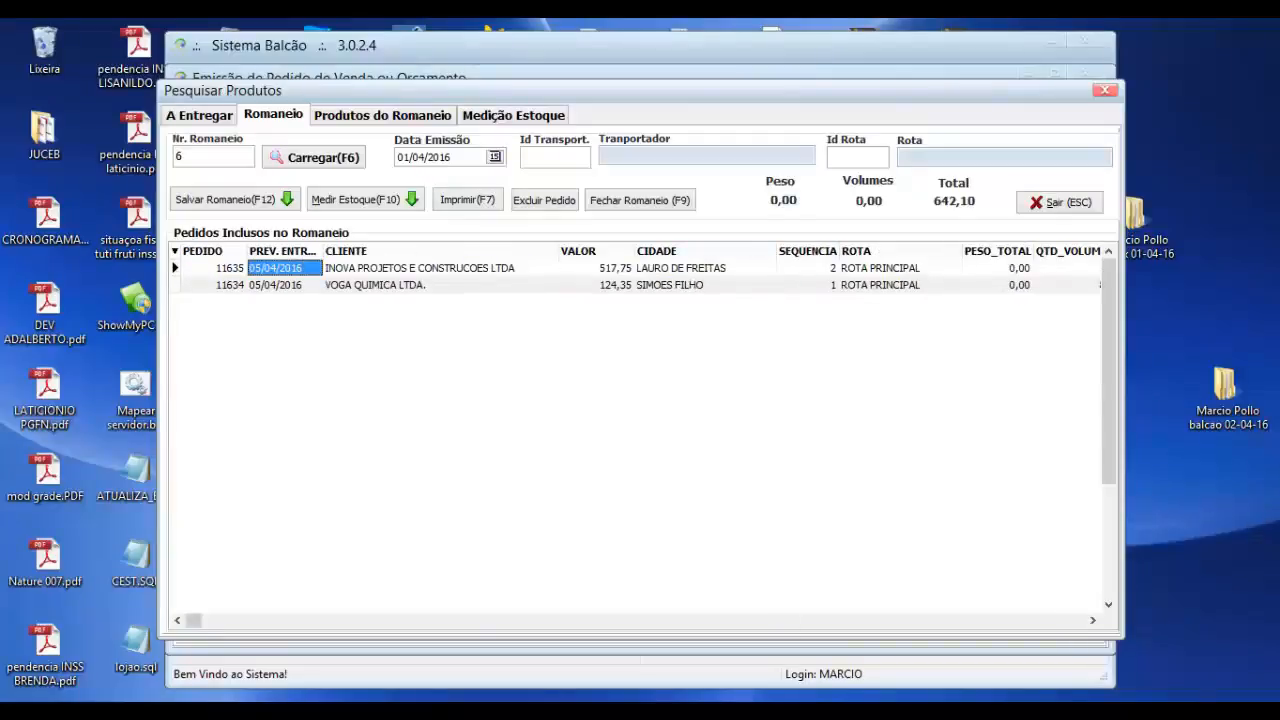
Save the altered romaneio 6 with the new sequences and volumes, confirming the alteration.
key(F12)
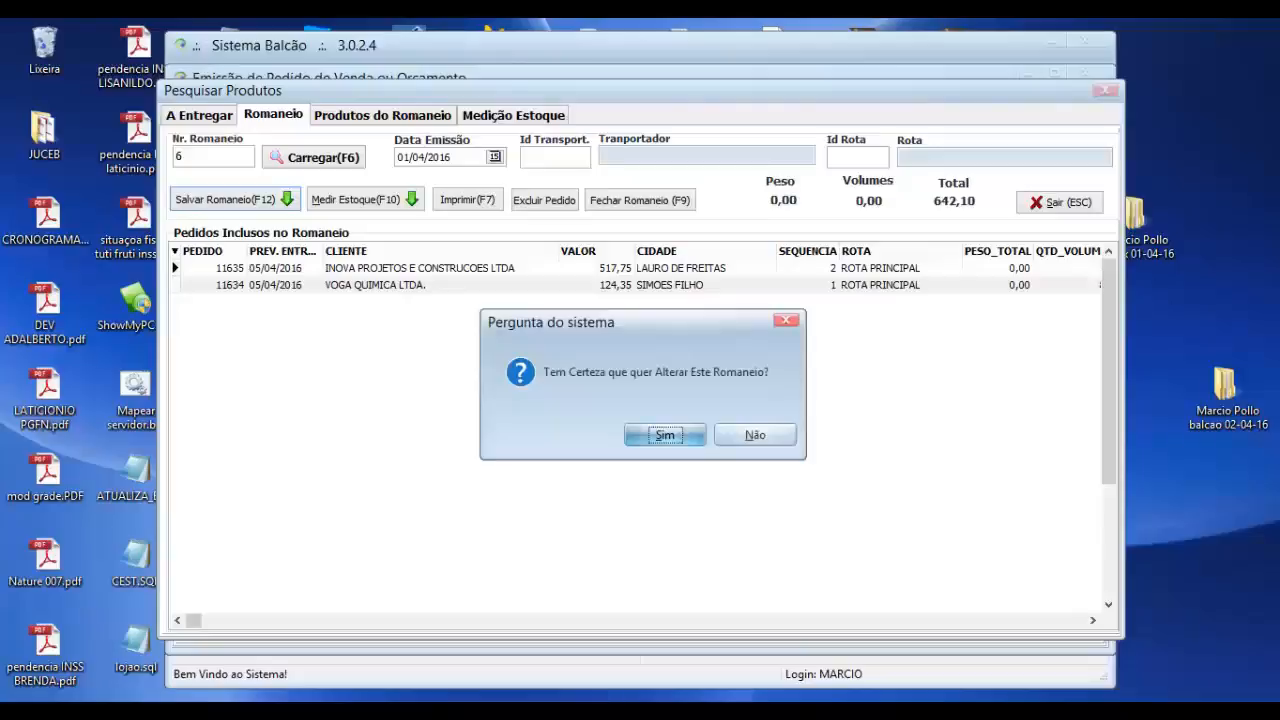
key(Return)
key(Return)
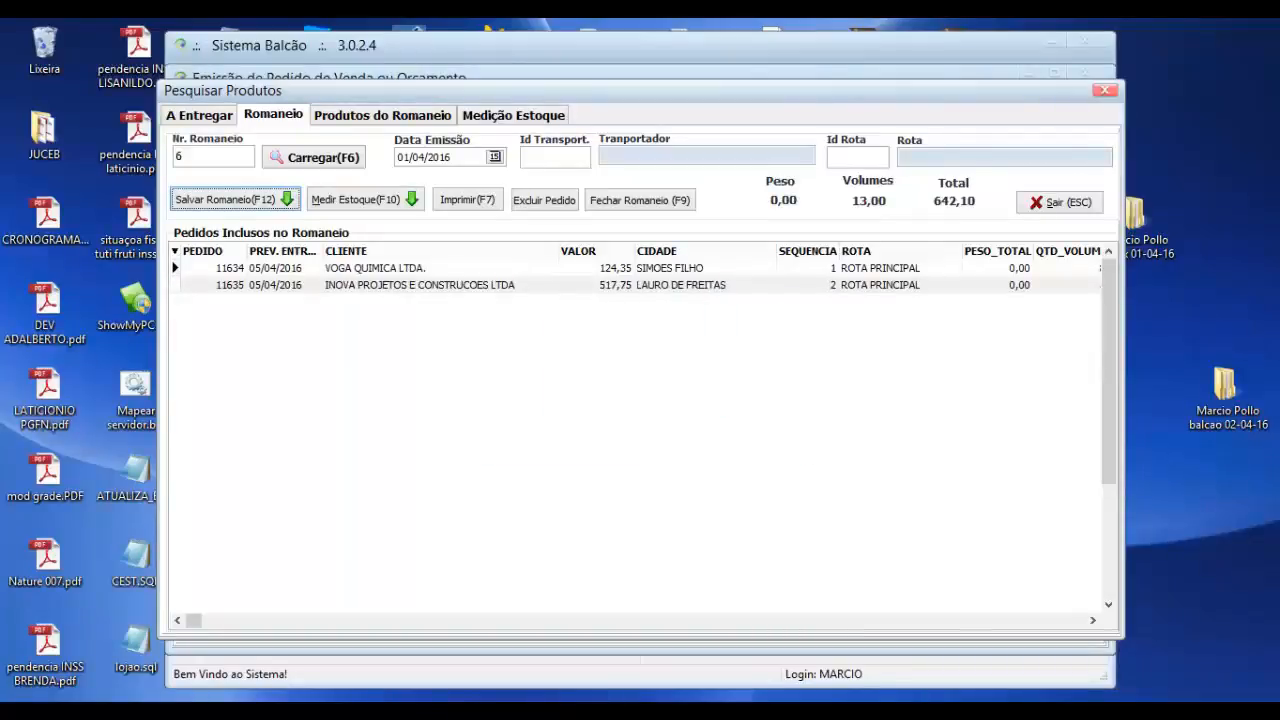
Examine the order of the saved deliveries and their columns, from value and city to volumes and payment.
click(807, 268)
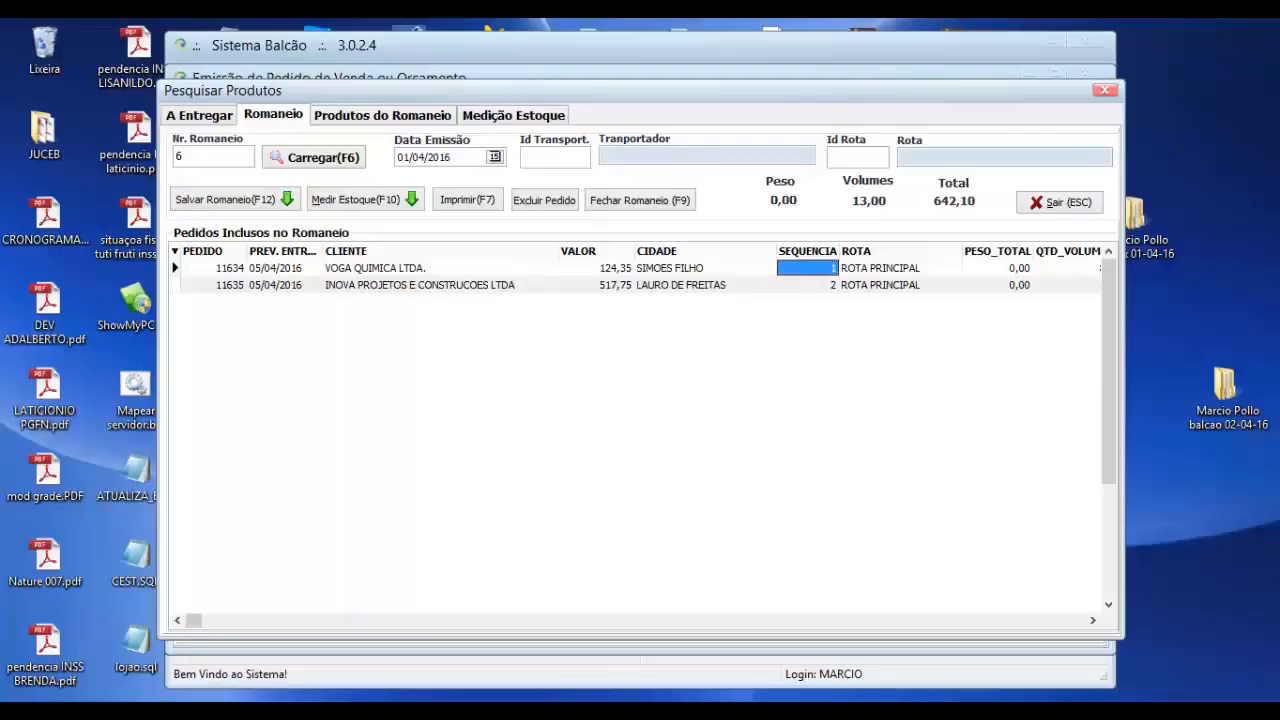
key(Tab)
key(Tab)
key(Tab)
key(Tab)
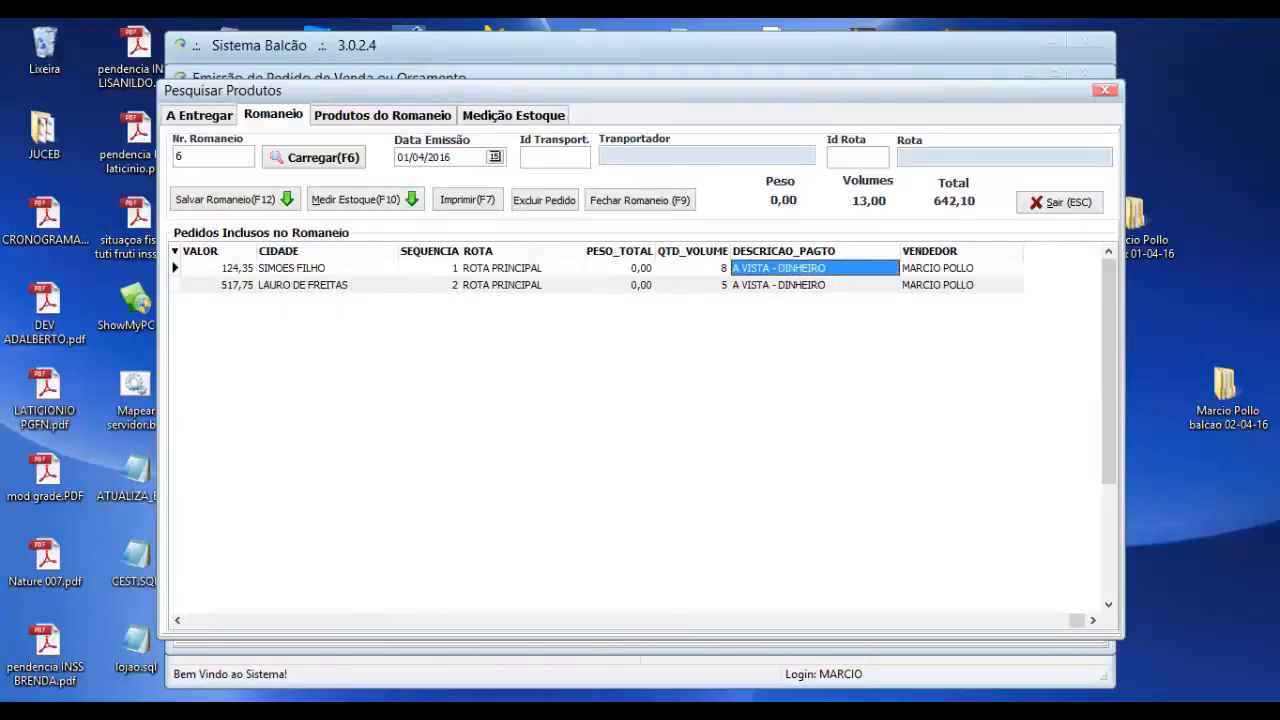
key(Left)
key(Left)
key(Left)
key(Left)
key(Left)
key(Left)
key(Left)
key(Left)
key(Left)
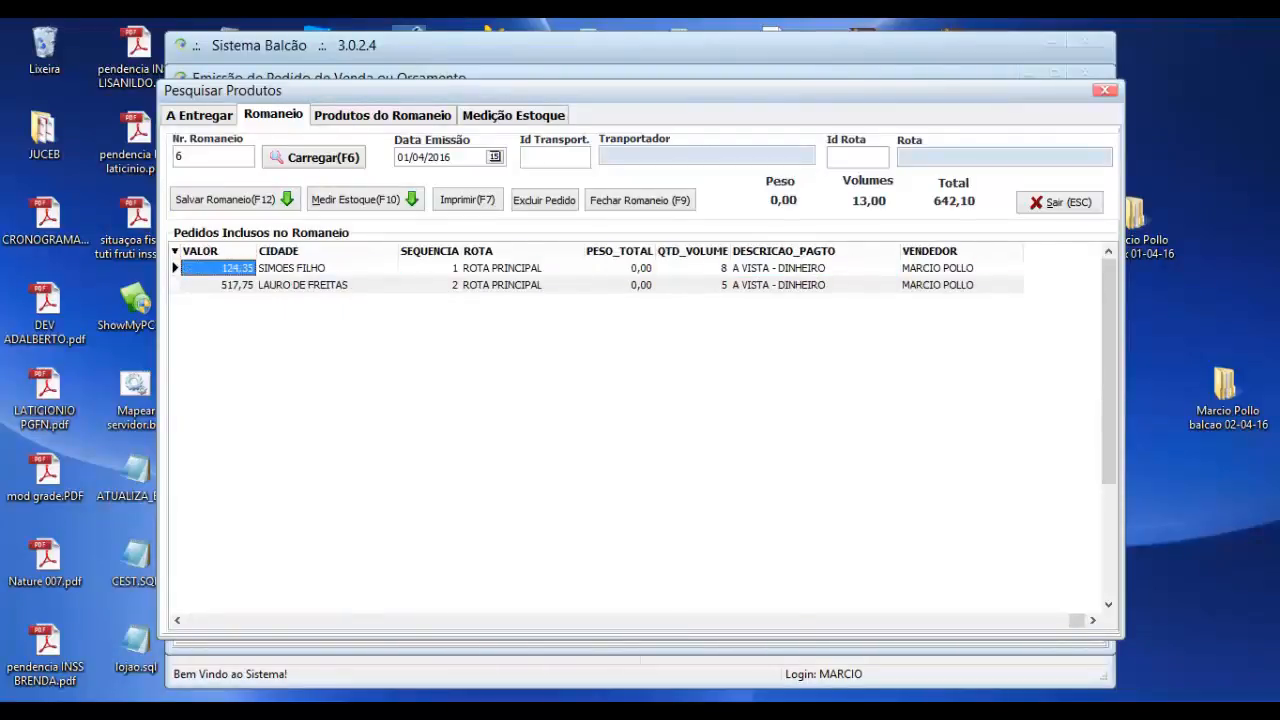
key(Tab)
key(Tab)
key(Tab)
key(Tab)
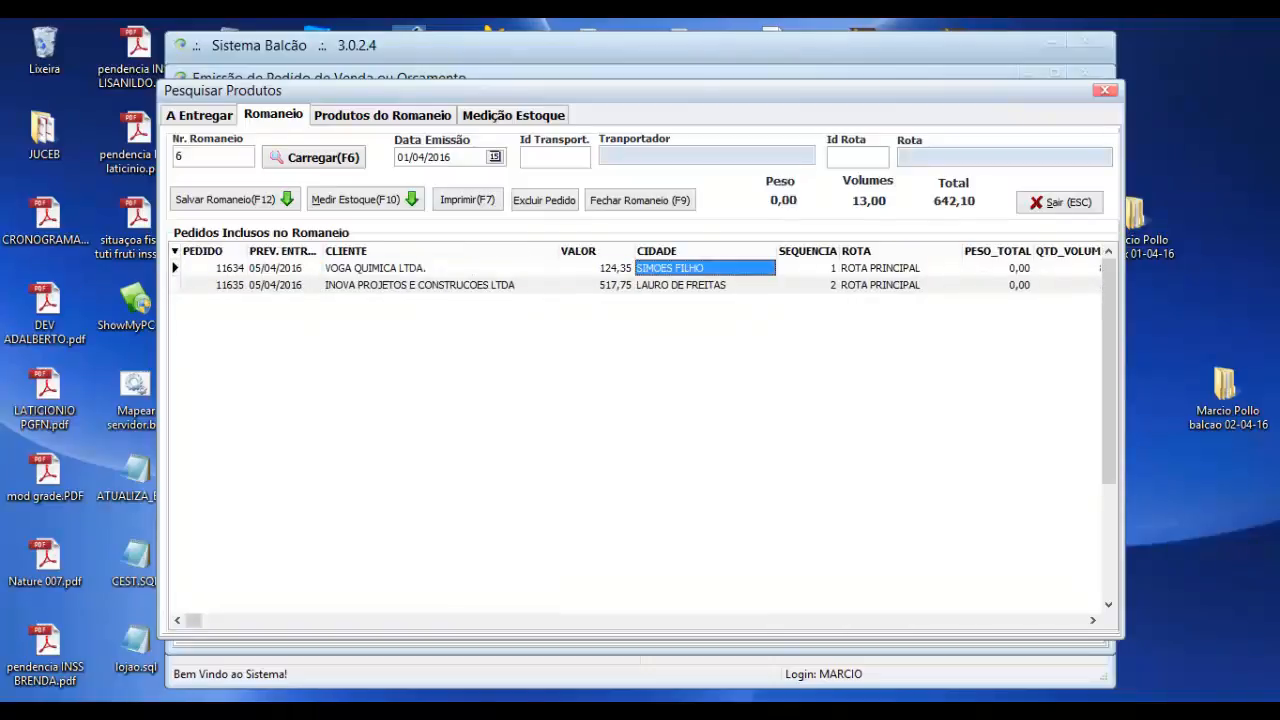
key(Tab)
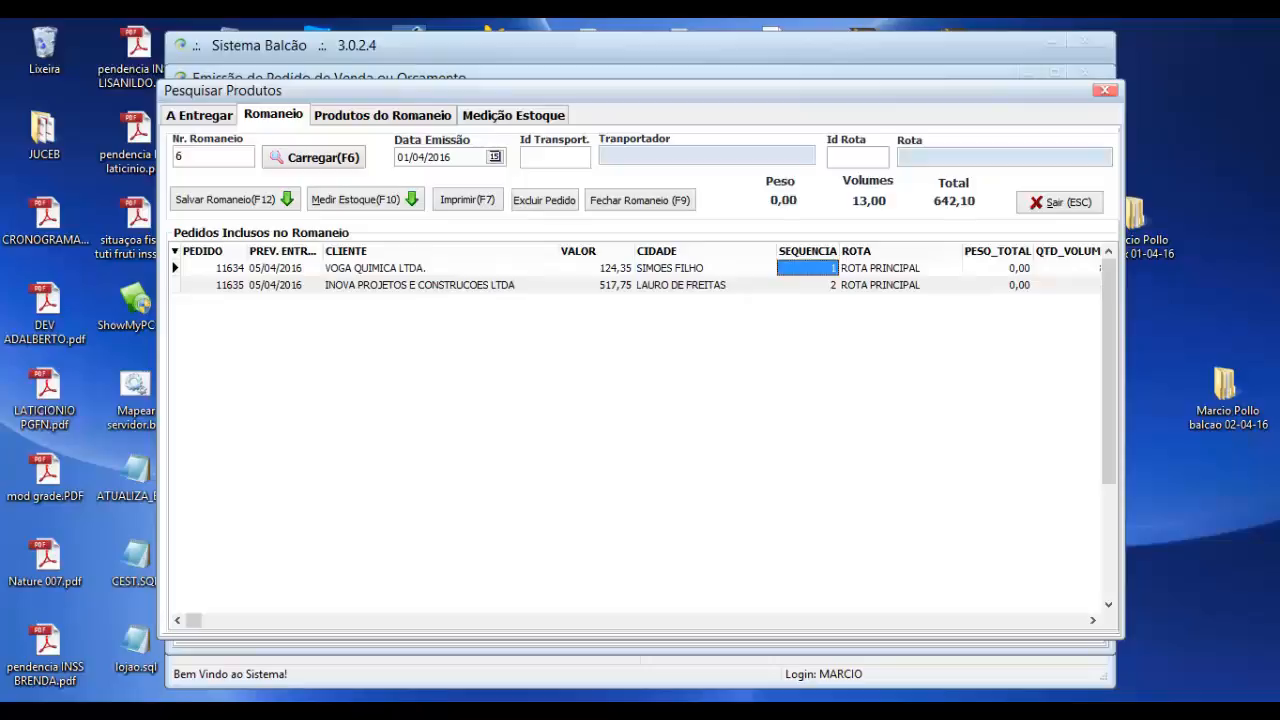
key(alt+Tab)
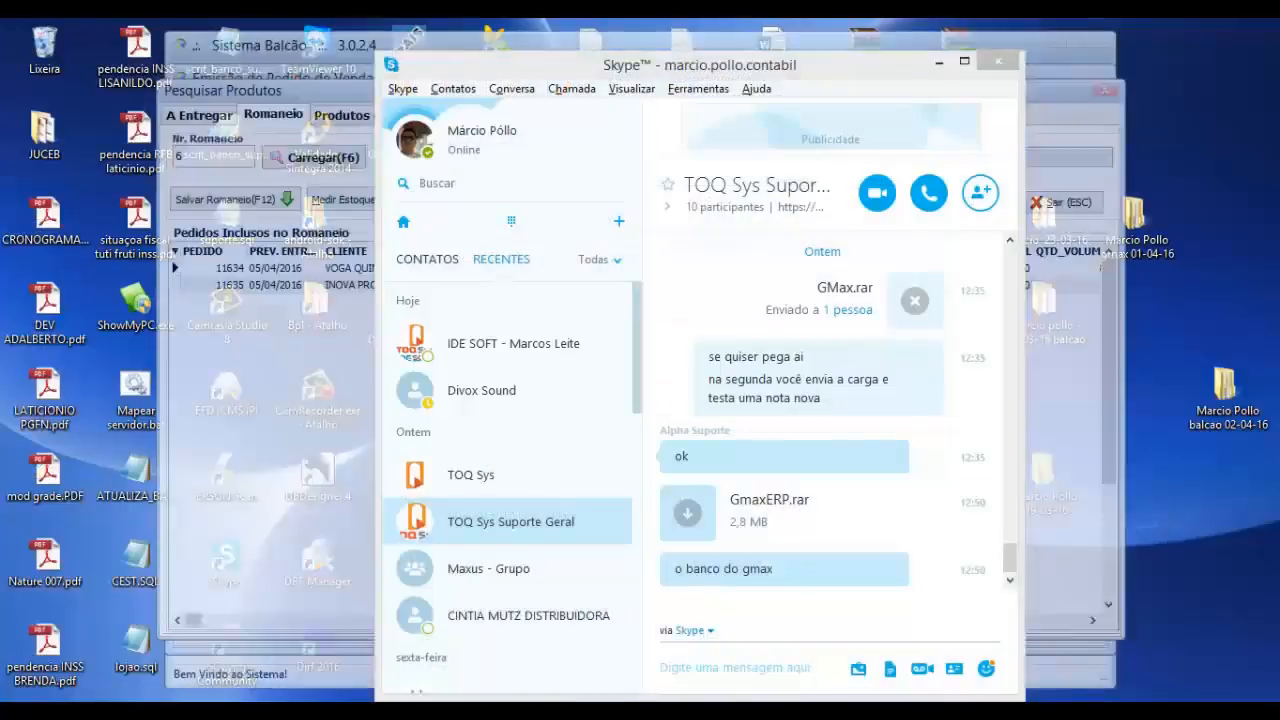
key(alt+Tab)
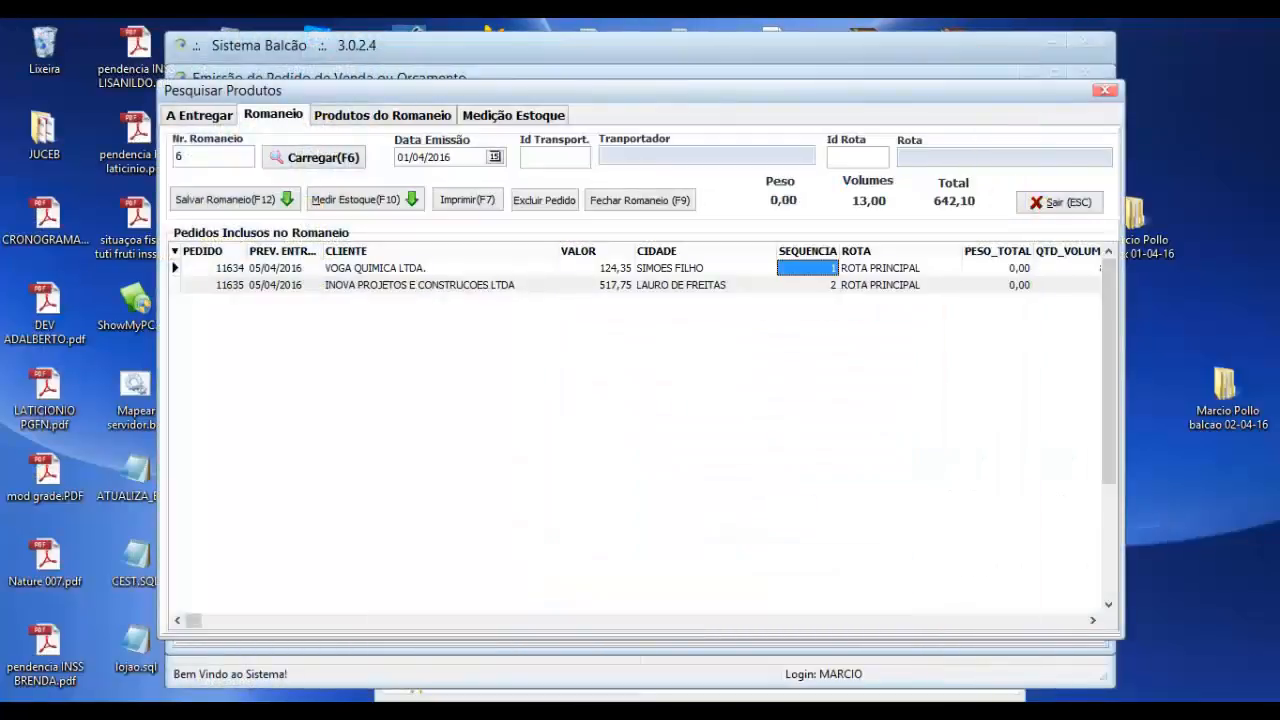
Go through all columns of the VOGA QUIMICA order, inspecting its sequence, total weight and volume fields.
key(Left)
key(Left)
key(Left)
key(Left)
key(Left)
key(Right)
key(Right)
key(Right)
key(Right)
key(Right)
key(Right)
key(Right)
key(Right)
key(Right)
key(Right)
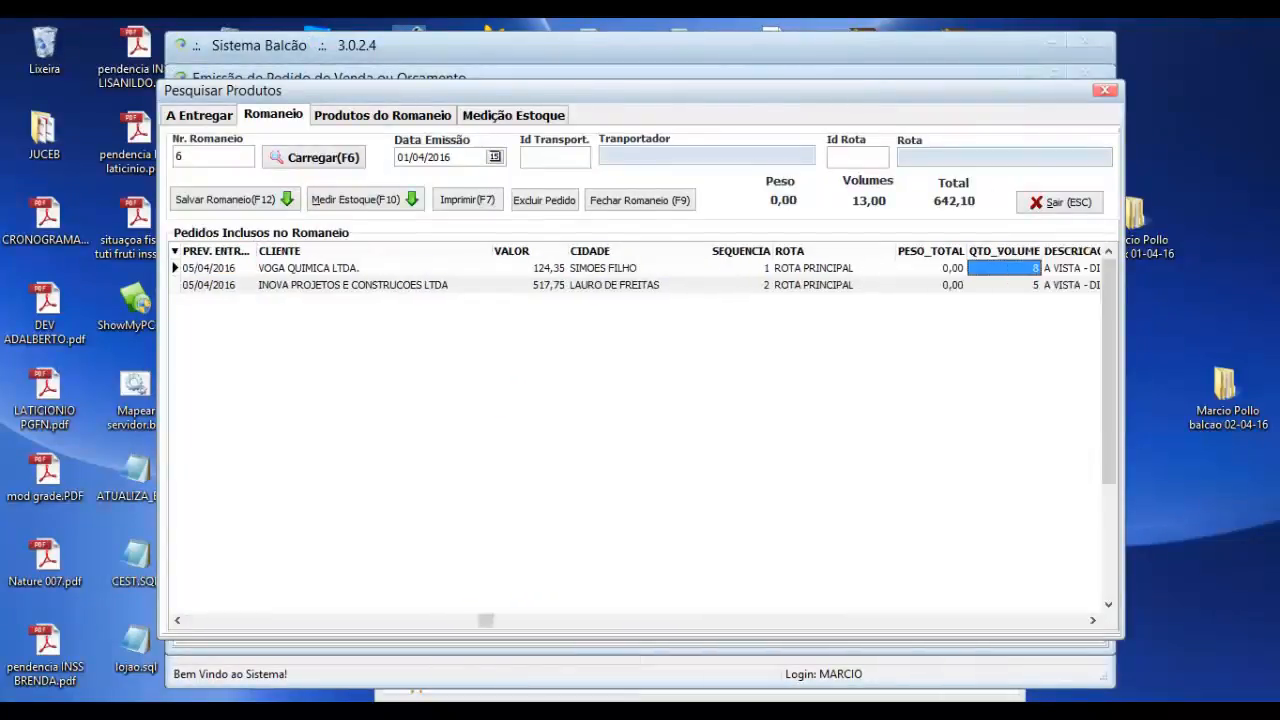
key(Left)
key(Left)
key(Left)
key(Left)
key(Left)
key(Left)
key(Left)
key(Left)
key(Left)
key(Left)
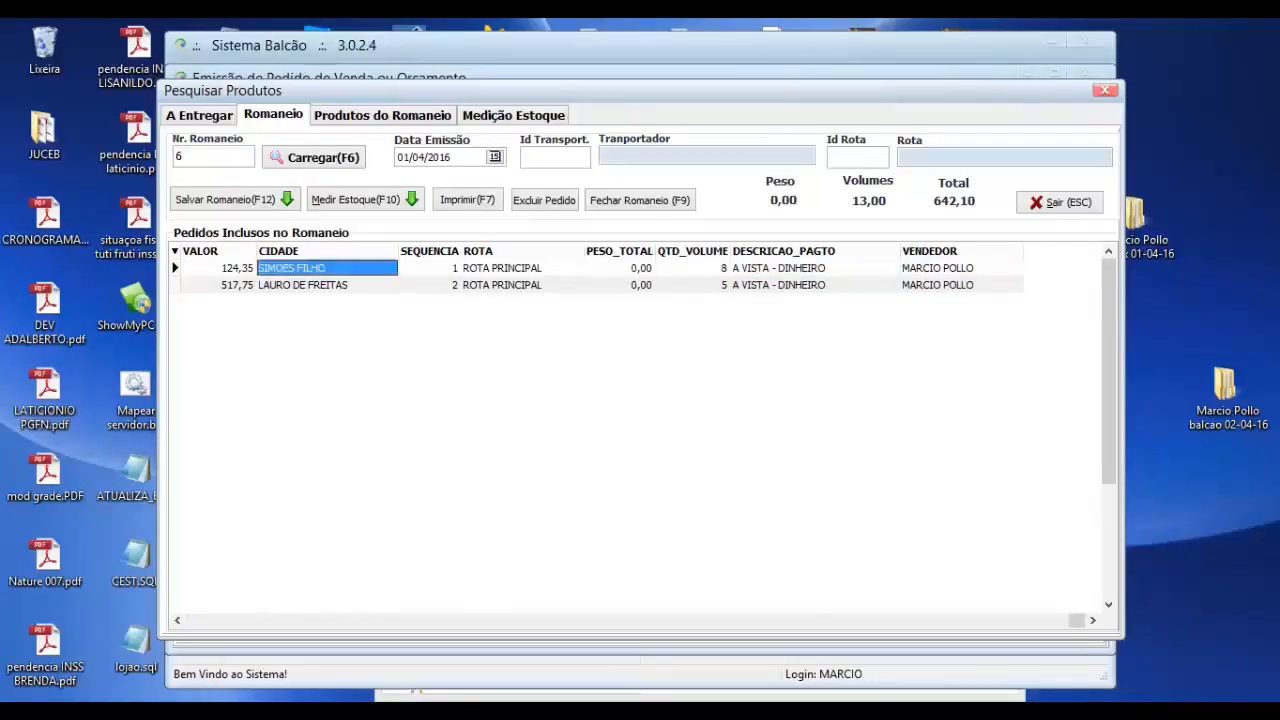
key(Right)
key(Right)
key(Right)
key(Right)
key(Right)
key(Right)
key(Right)
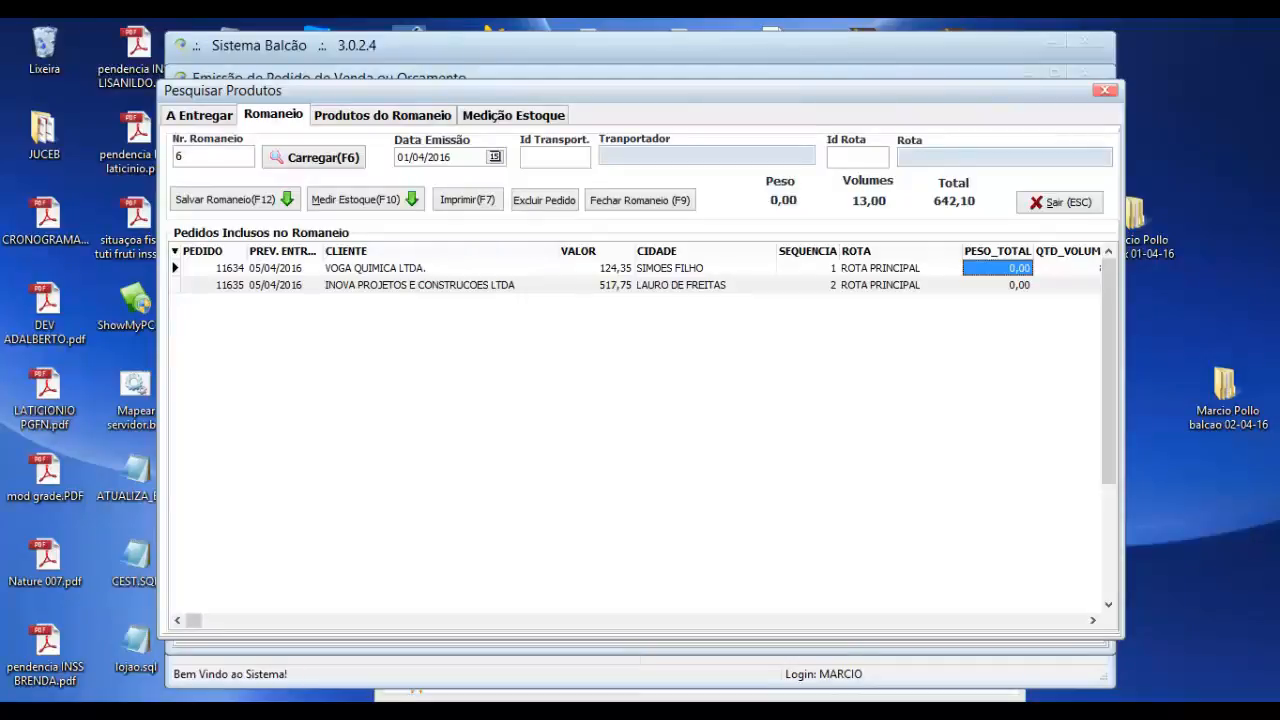
key(Left)
key(Left)
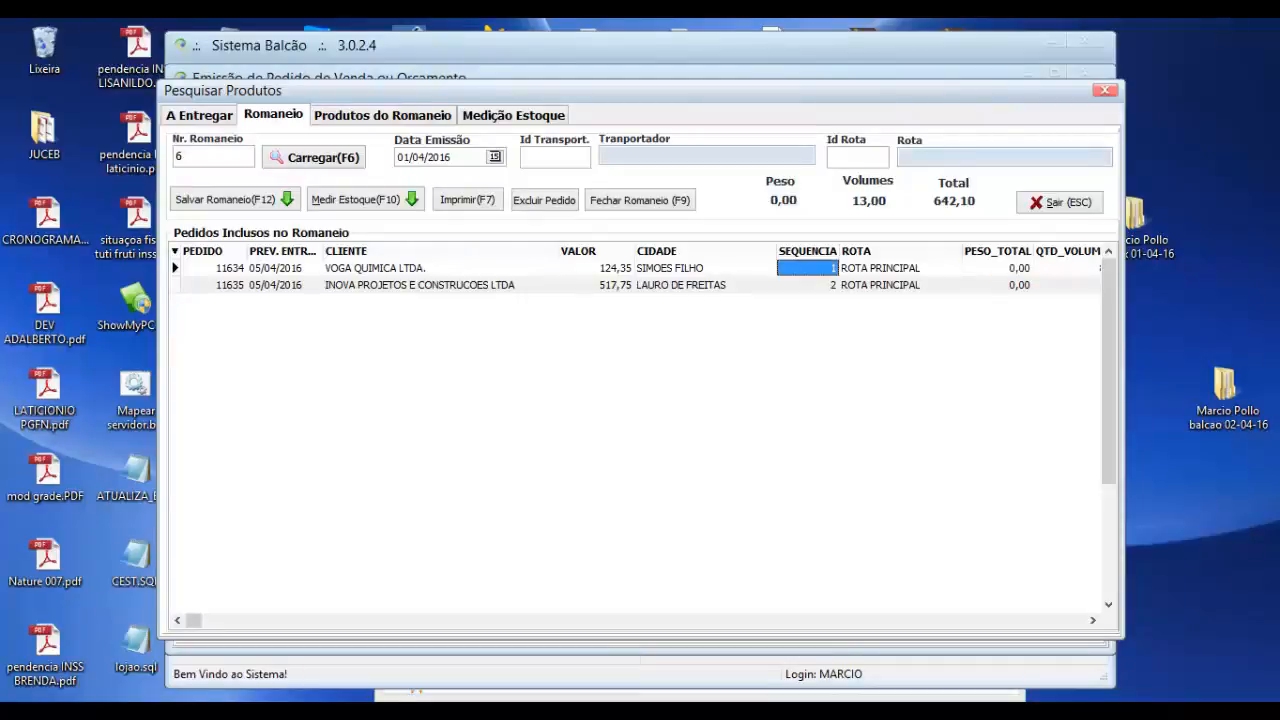
Set the total weight to 80 for VOGA QUIMICA and 120 for INOVA PROJETOS, and save the altered romaneio.
key(Right)
key(Right)
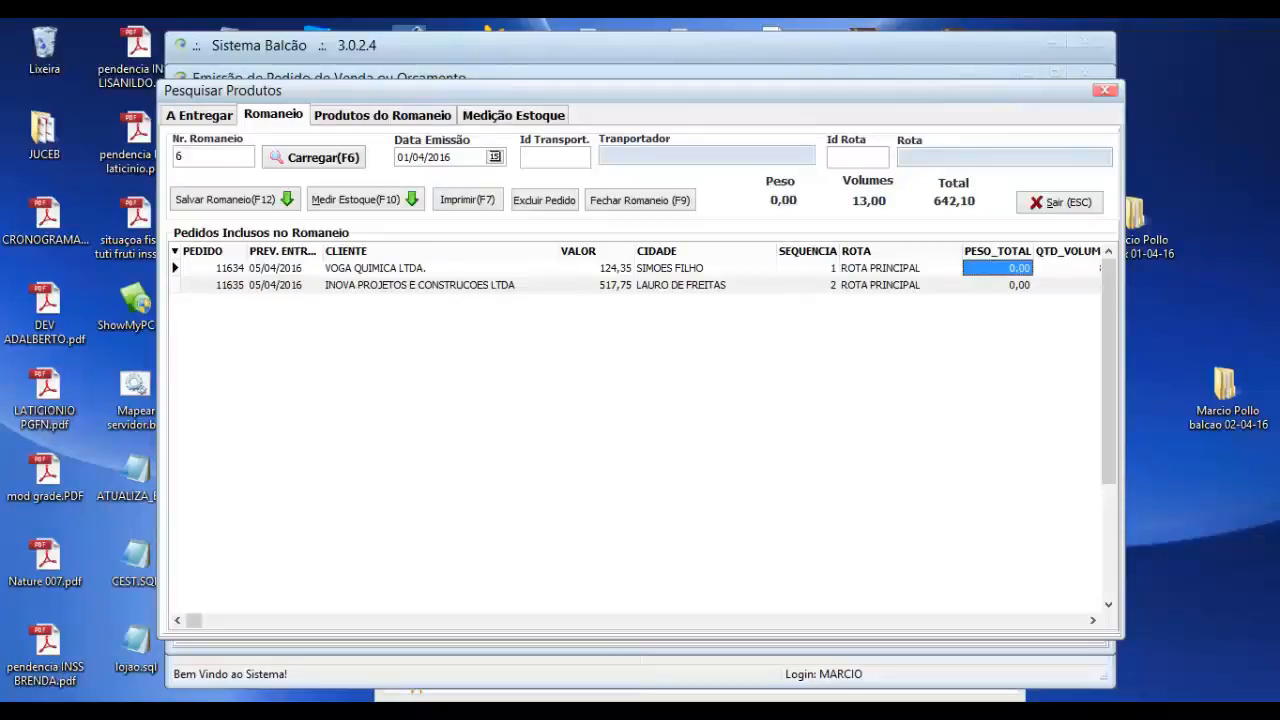
text(80)
key(Down)
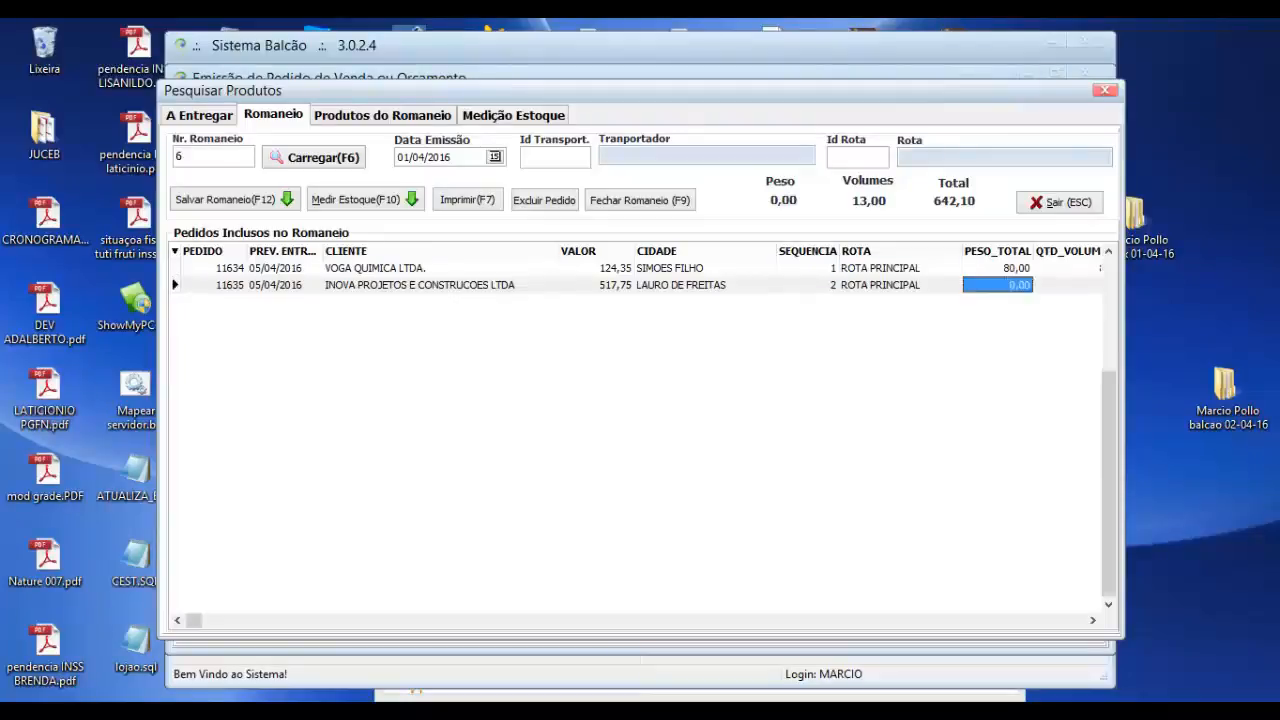
text(120)
key(Up)
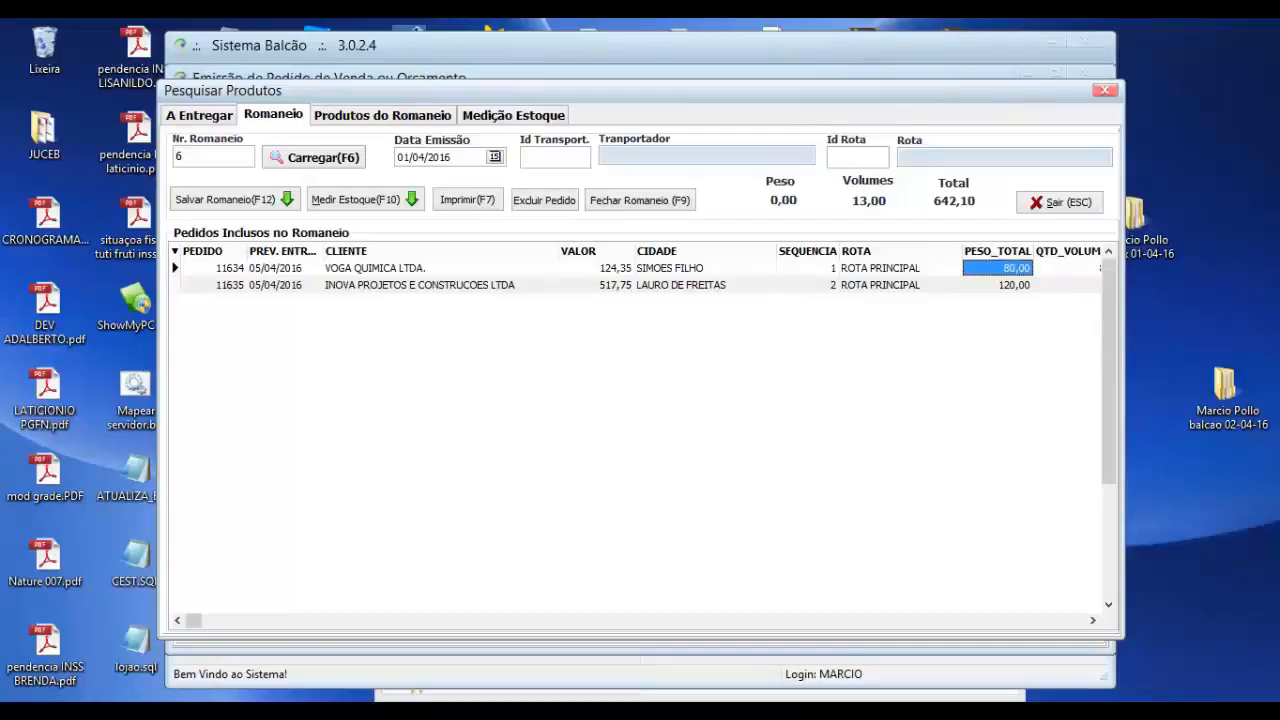
key(F12)
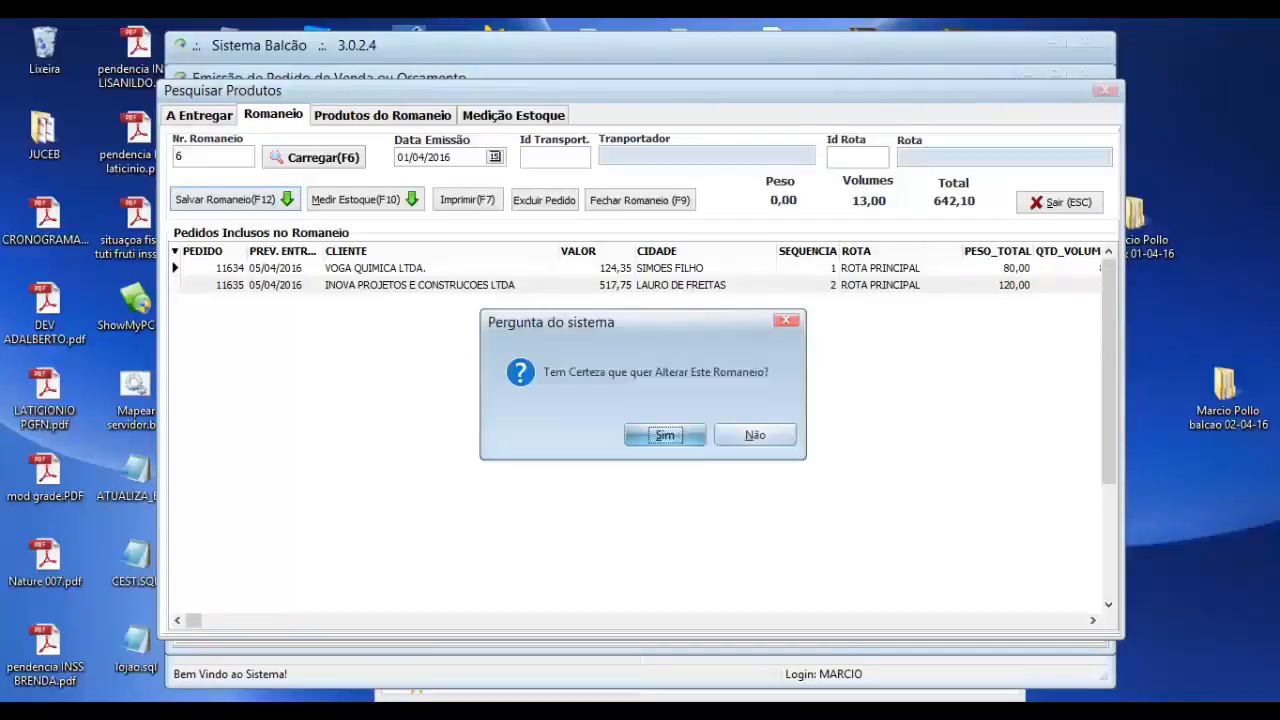
key(Return)
key(Return)
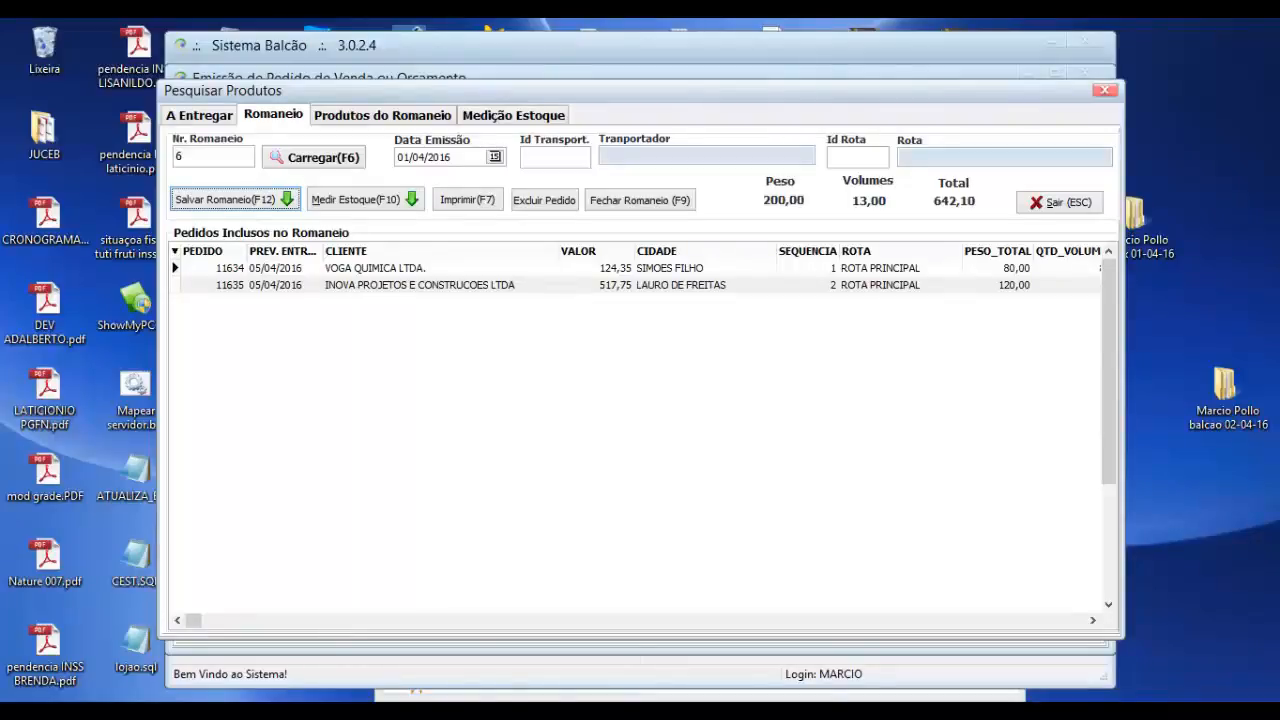
Examine the INOVA PROJETOS order in romaneio 6, going through its sequence, route, city, value, customer and order columns.
click(808, 285)
key(Right)
key(Right)
key(Right)
key(Right)
key(Right)
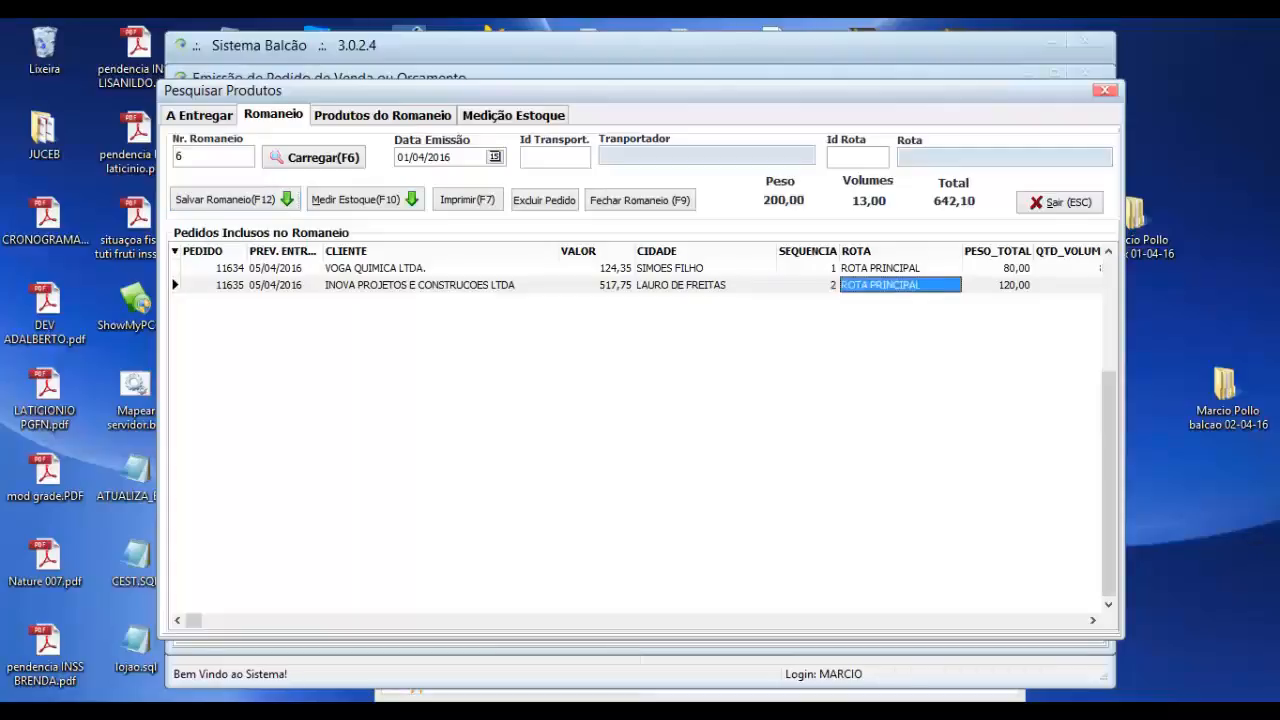
key(Left)
key(Left)
key(Left)
key(Left)
key(Left)
key(Left)
key(Left)
key(Left)
key(Left)
key(Left)
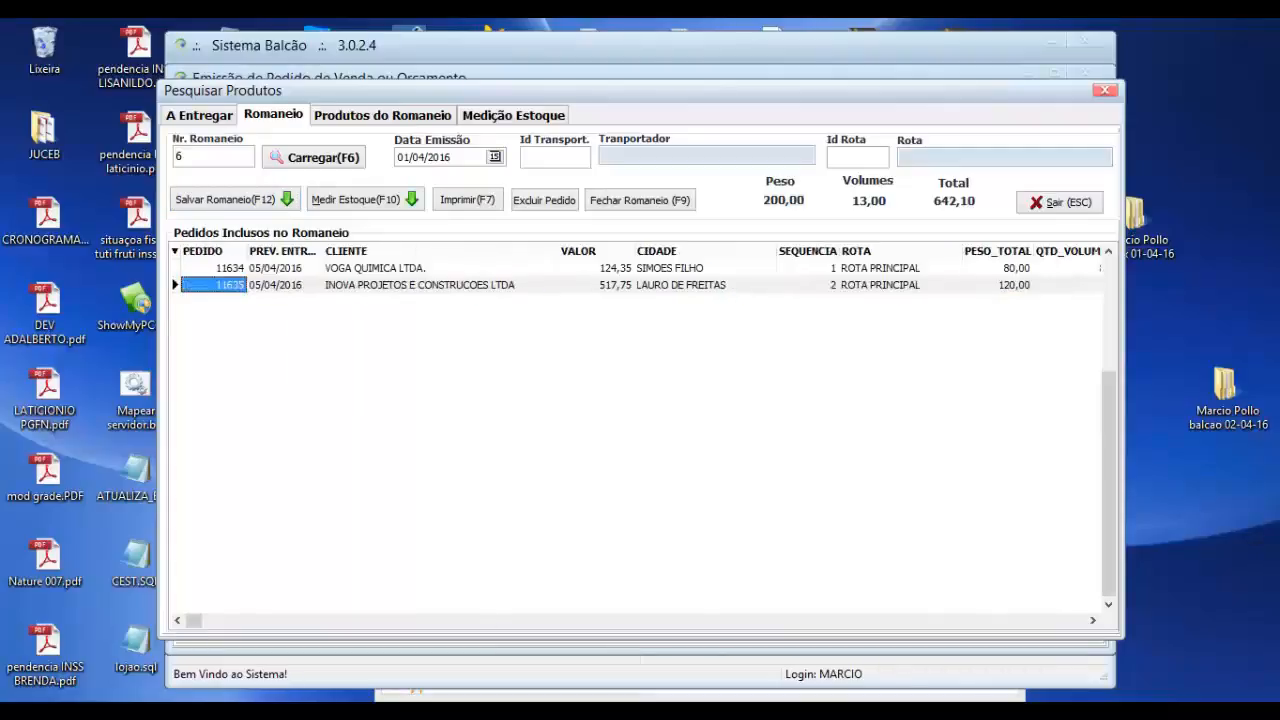
Review the VOGA QUIMICA order in romaneio 6, from its order column to total weight and back.
key(Up)
key(Right)
key(Right)
key(Right)
key(Right)
key(Right)
key(Right)
key(Right)
key(Right)
key(Right)
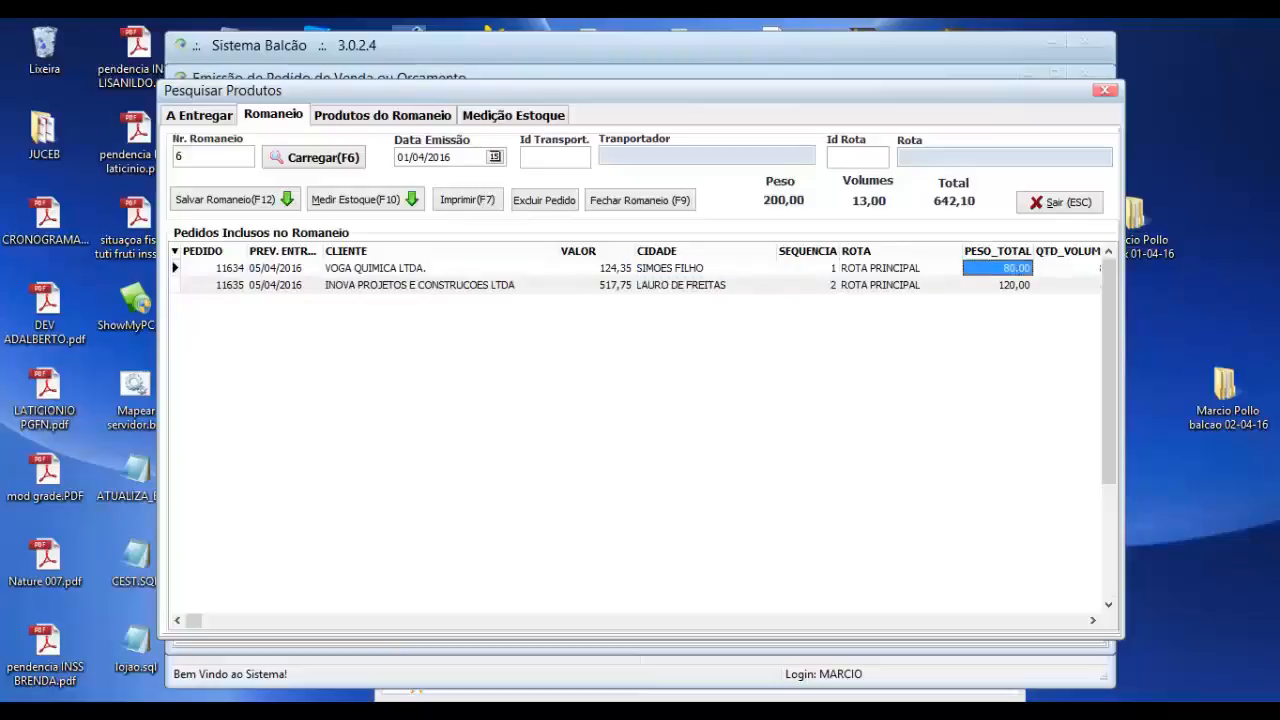
key(Left)
key(Left)
key(Left)
key(Left)
key(Left)
key(Left)
key(Left)
key(Left)
key(Left)
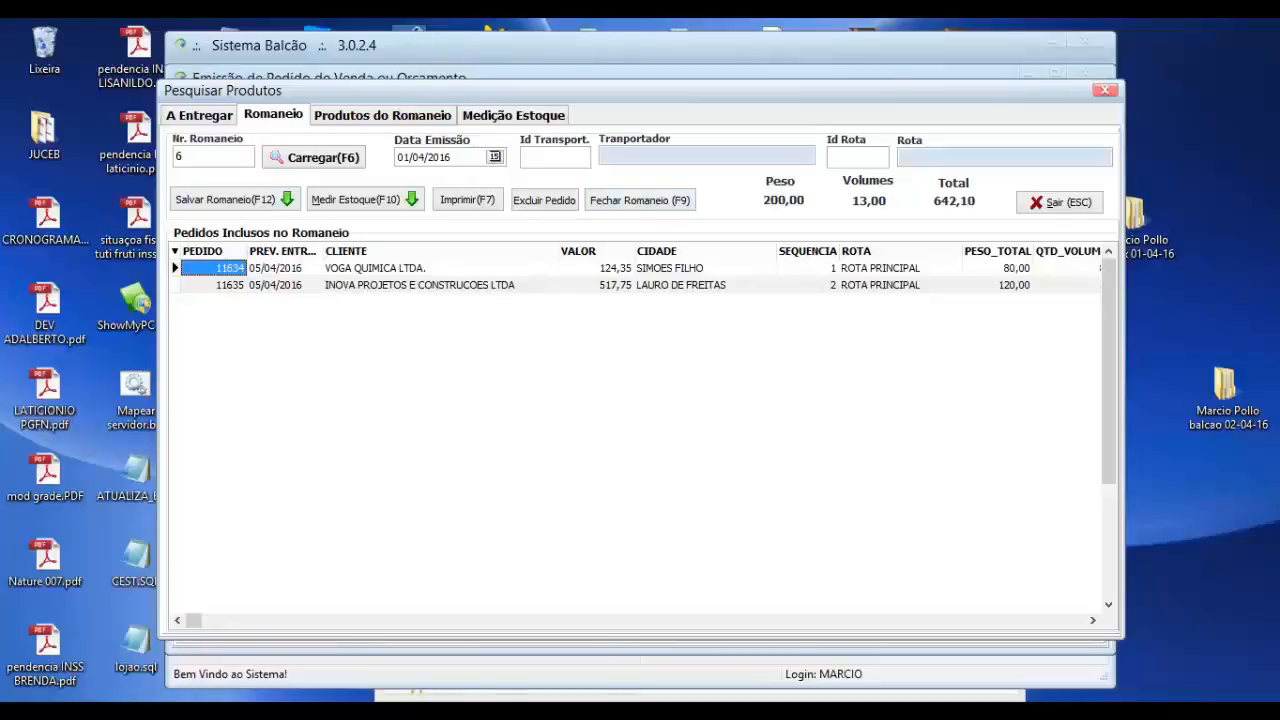
Close romaneio 6 and confirm the closing.
click(200, 157)
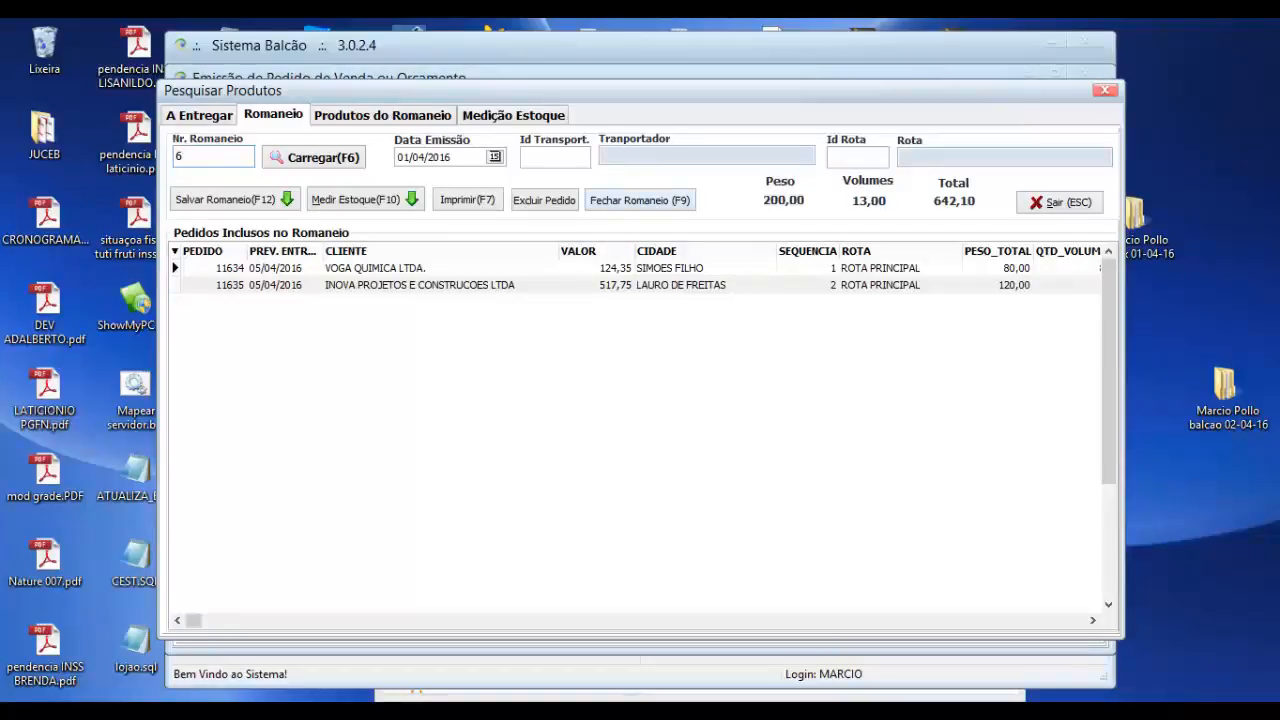
key(F9)
key(Return)
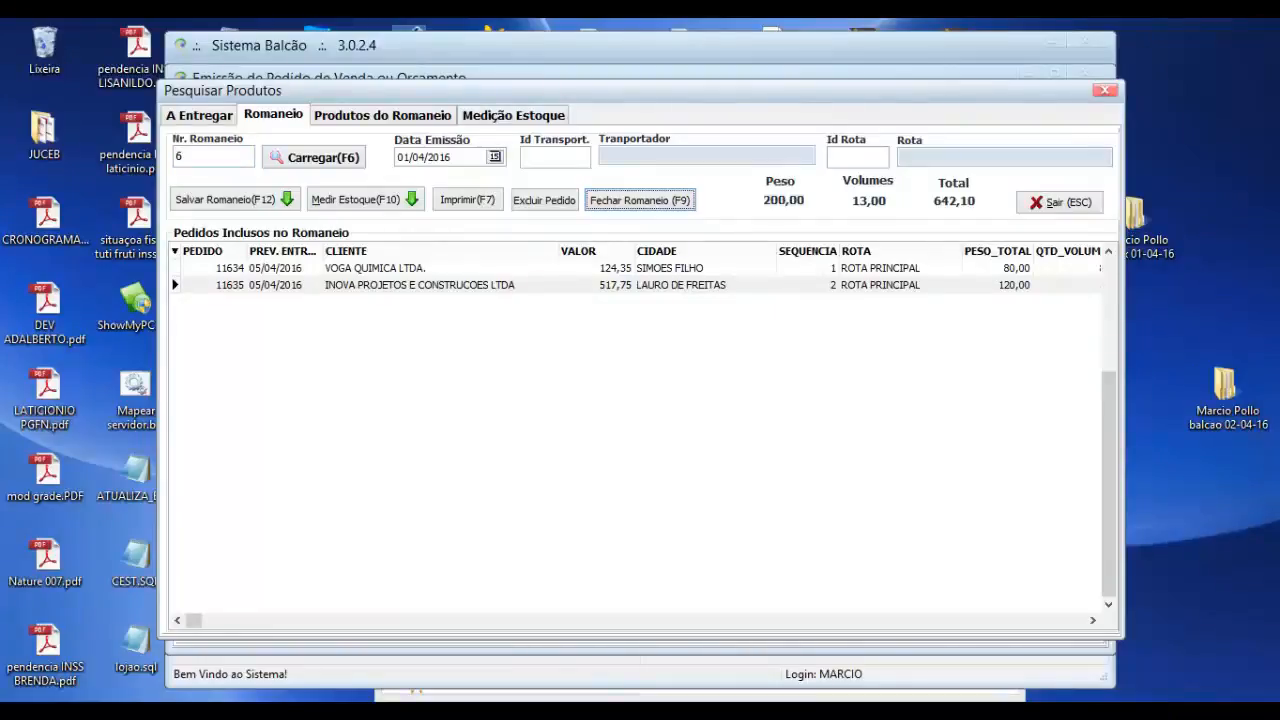
Refresh the orders awaiting delivery from 03/04/2016 to 10/04/2016 and examine the CONSUMIDOR order's date, value, seller, city and route.
click(199, 115)
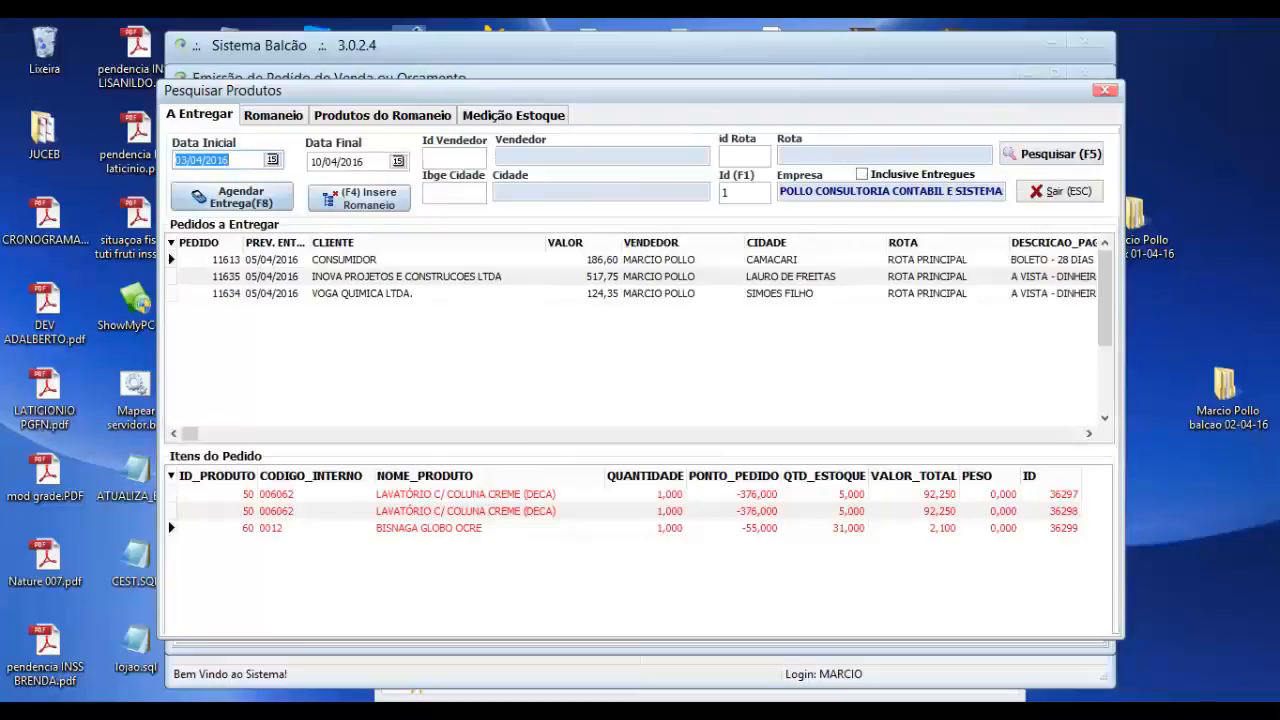
key(F5)
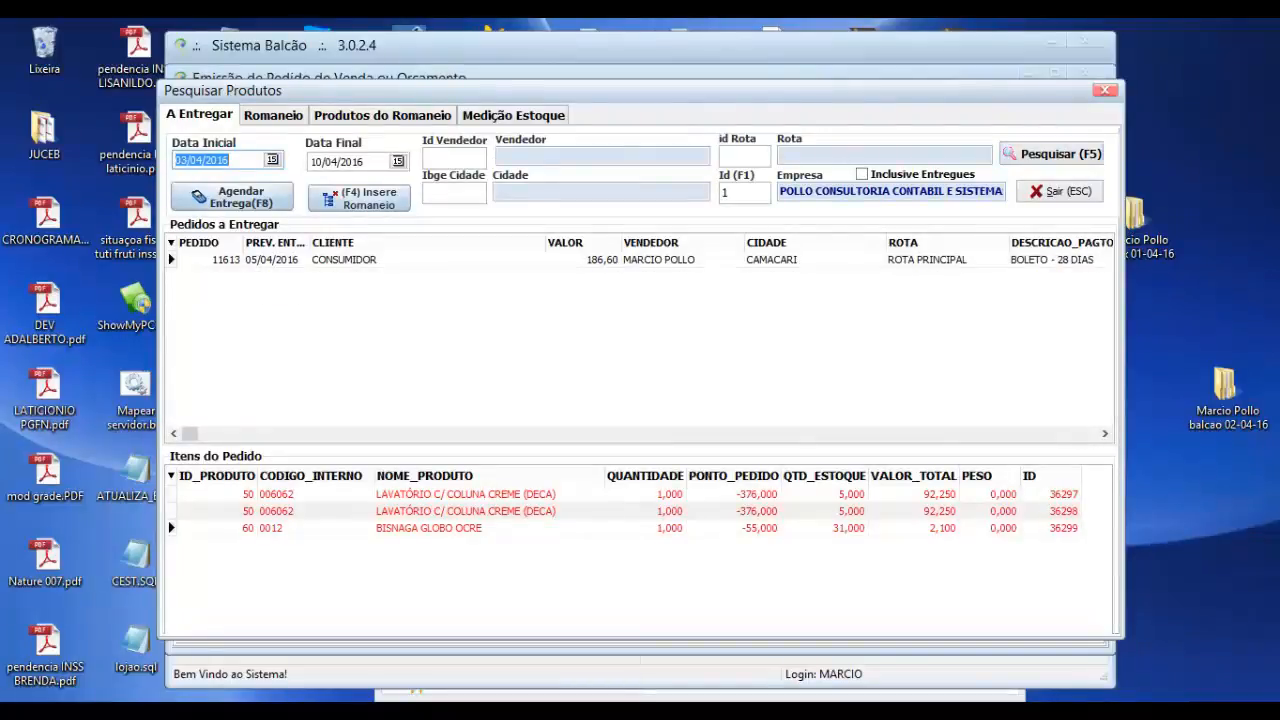
click(585, 260)
click(277, 260)
click(215, 260)
click(277, 260)
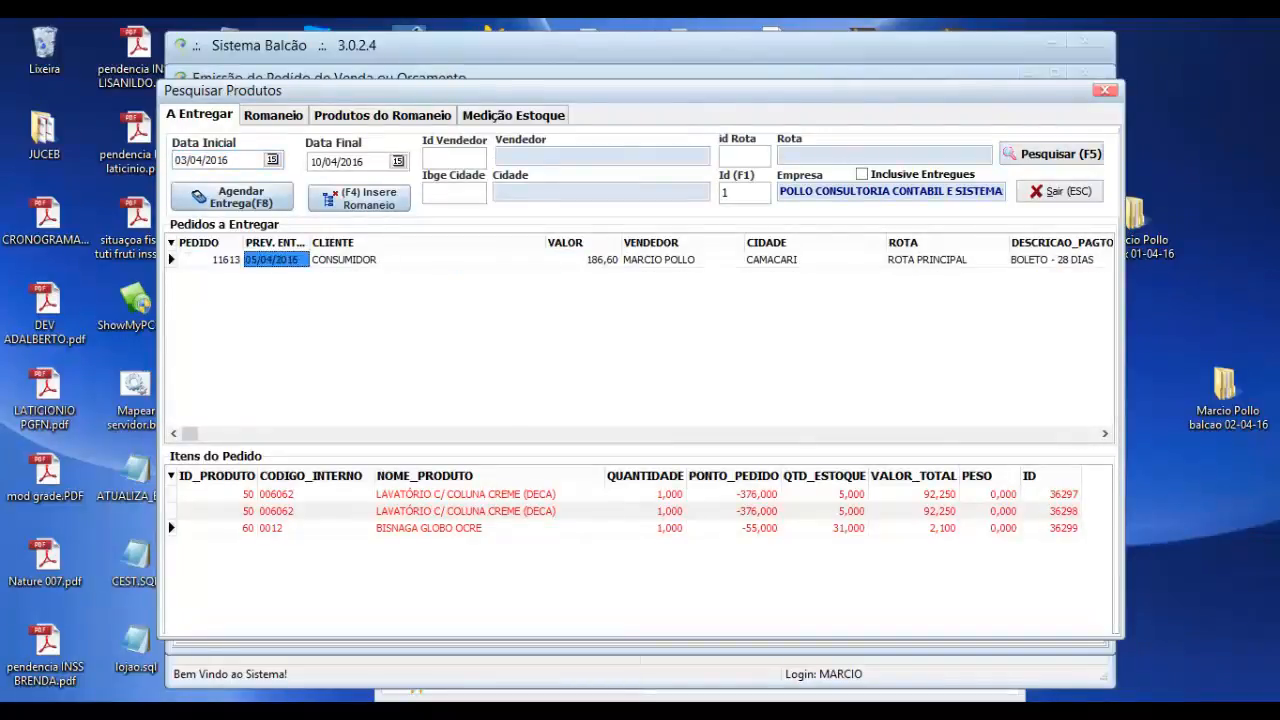
click(585, 260)
click(682, 260)
click(814, 260)
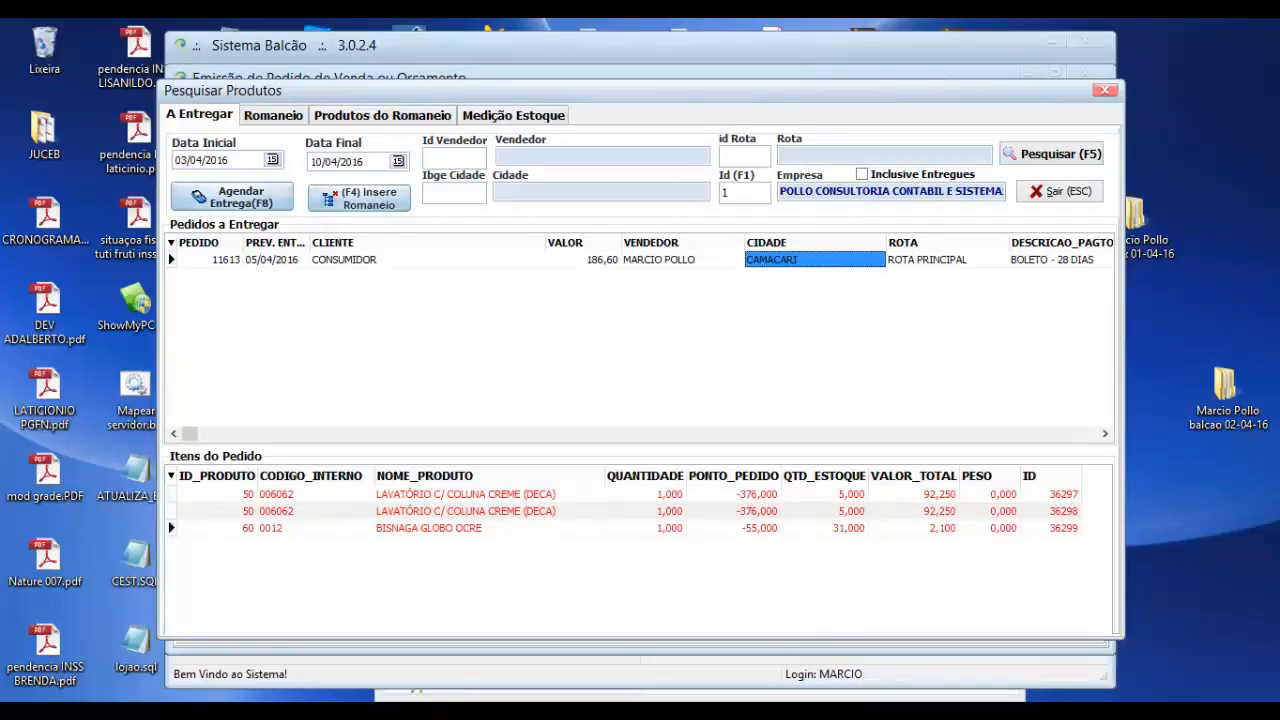
key(Right)
key(Right)
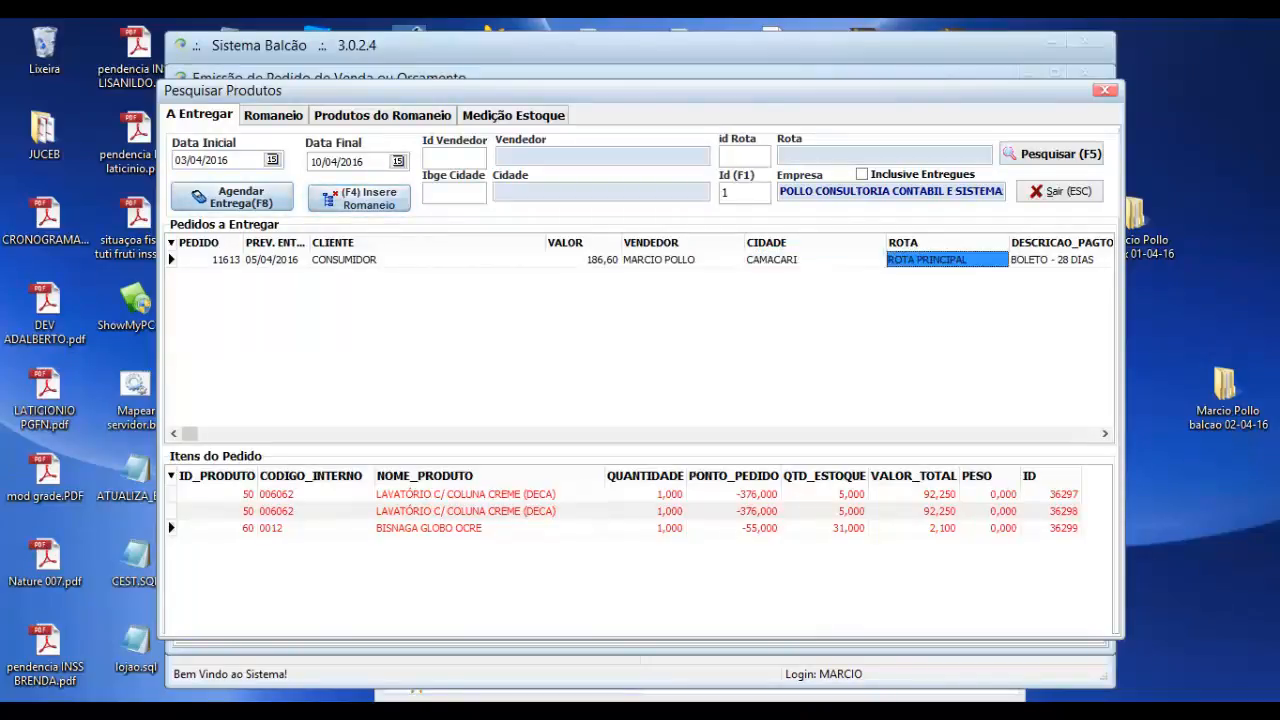
key(Left)
key(Left)
key(Left)
key(Left)
key(Left)
key(Left)
key(Left)
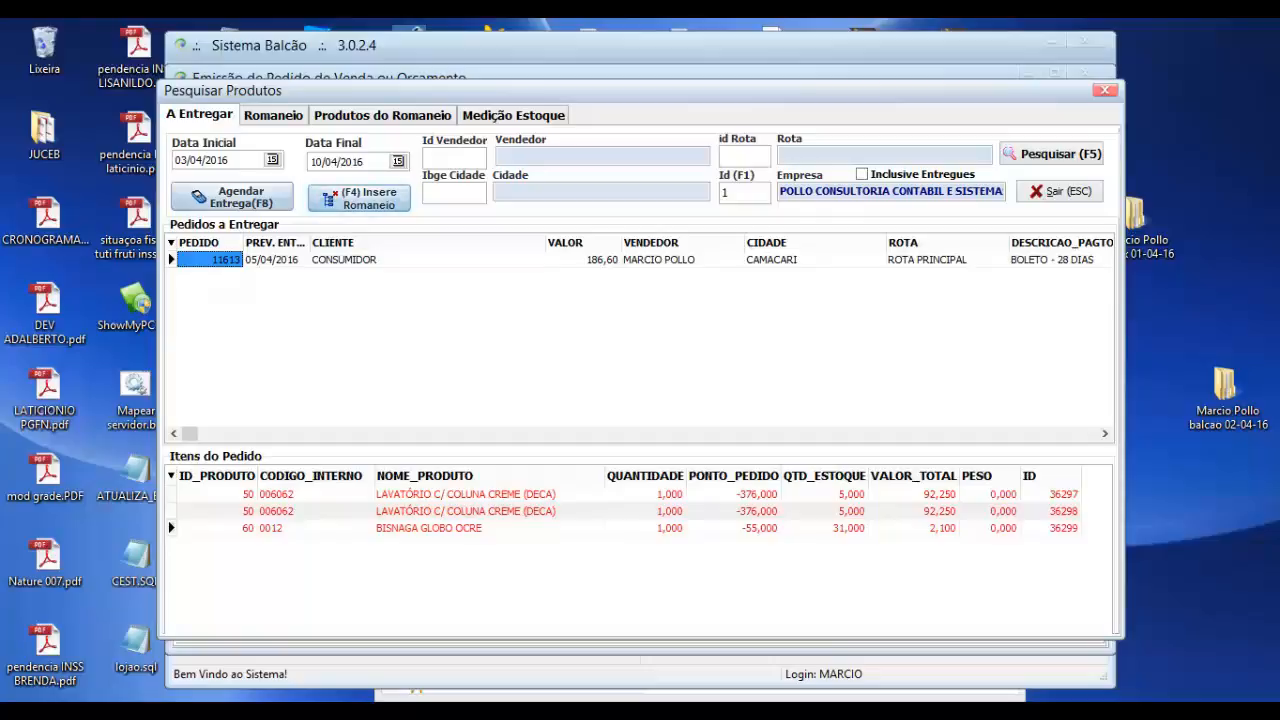
Measure the stock for romaneio 6, inspect the result and return to the romaneio's orders.
click(273, 115)
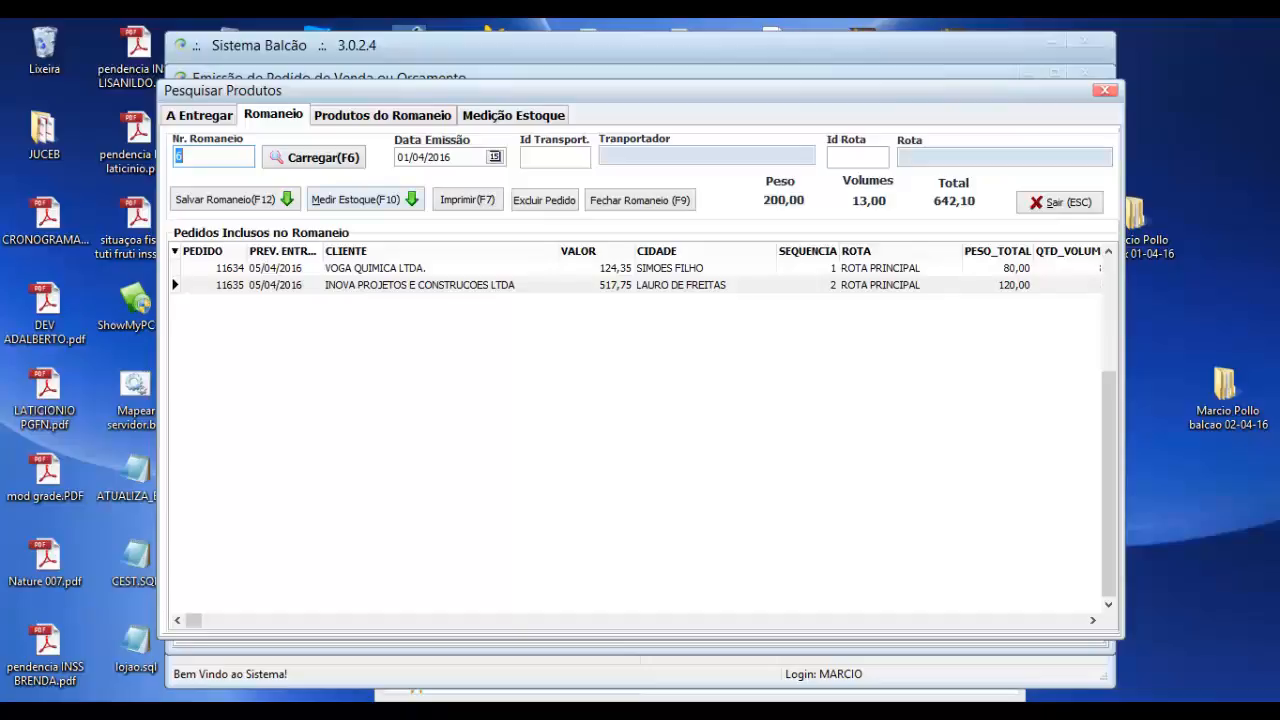
key(F10)
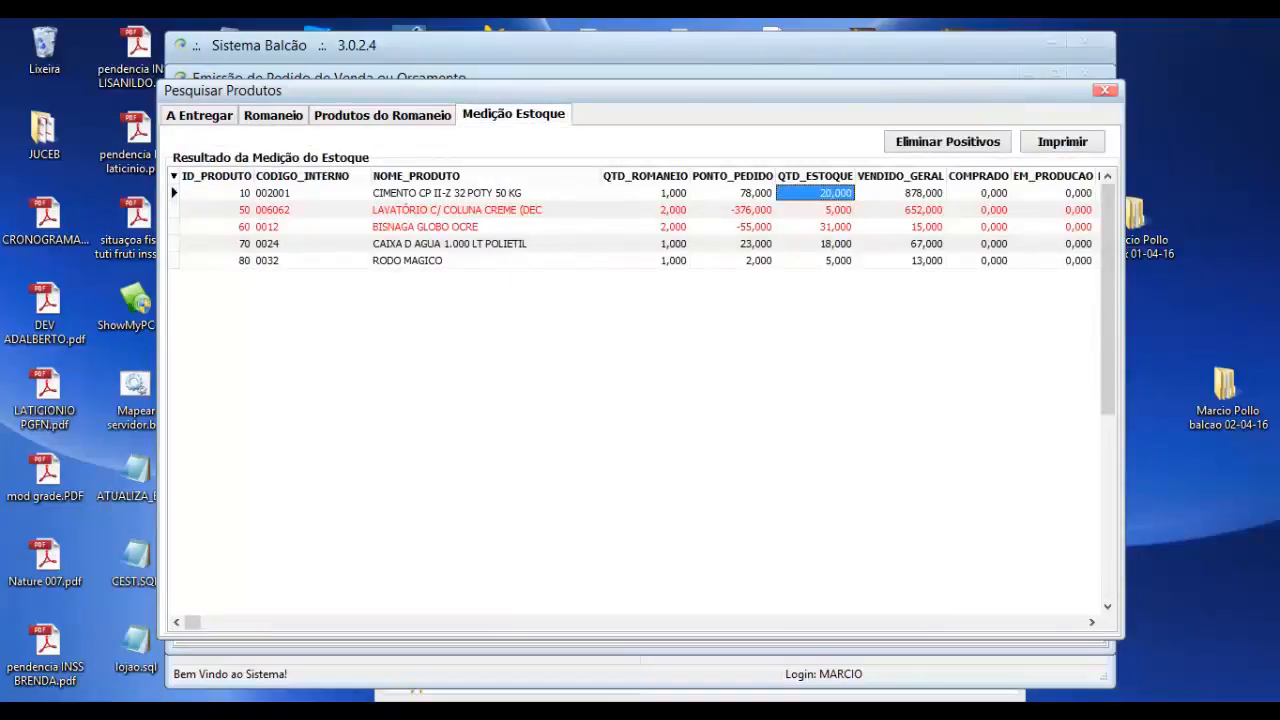
click(382, 115)
click(273, 115)
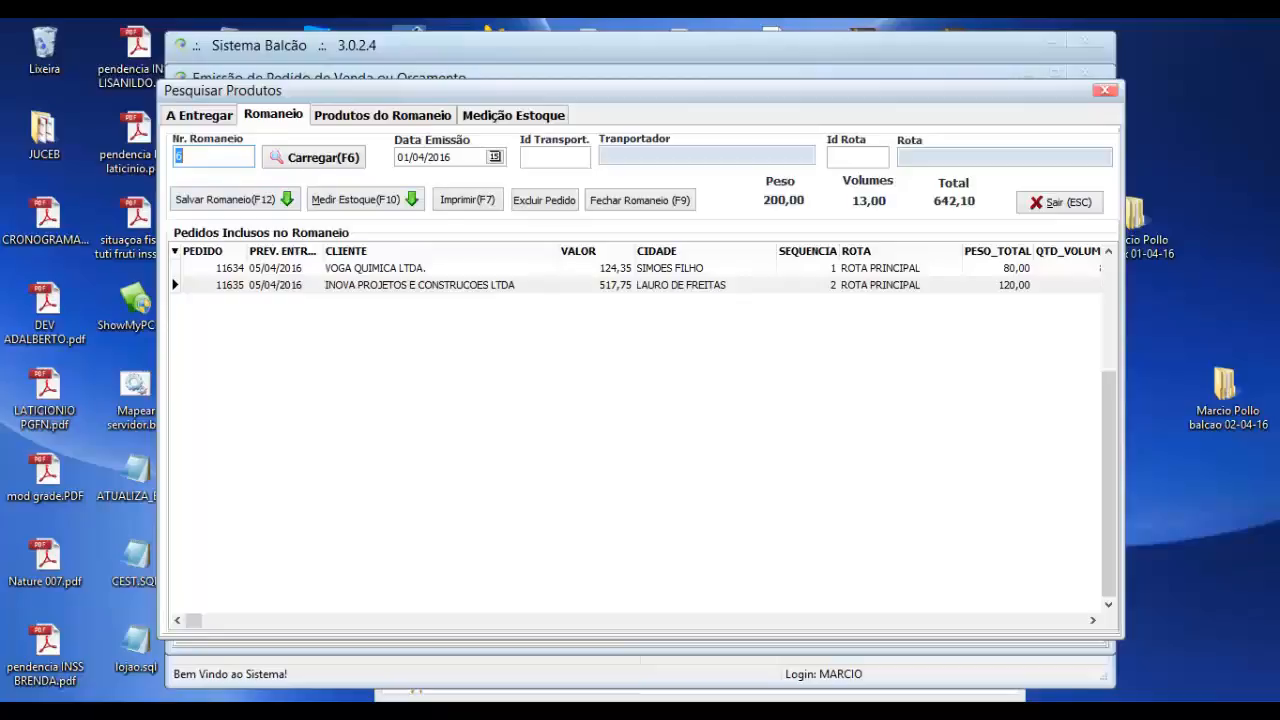
Compare the pending deliveries with romaneio 6 and inspect the VOGA QUIMICA order's columns, including weight, volumes, payment and seller.
click(199, 115)
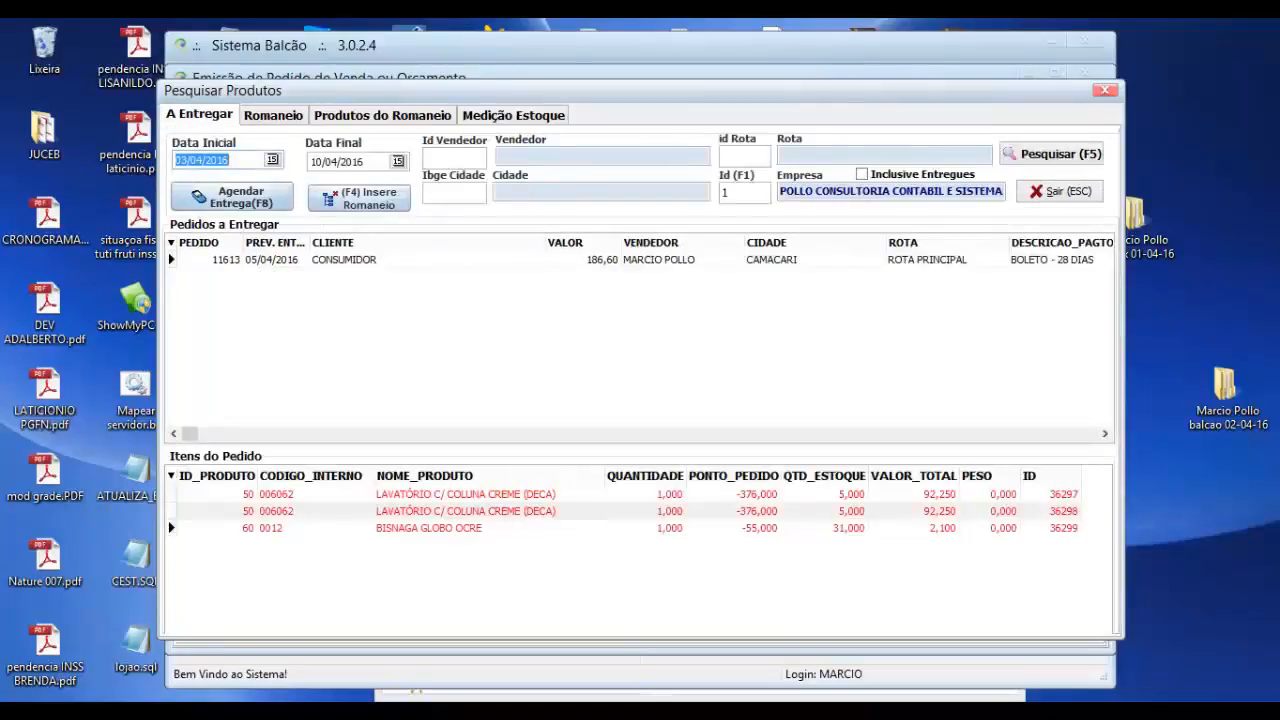
click(273, 115)
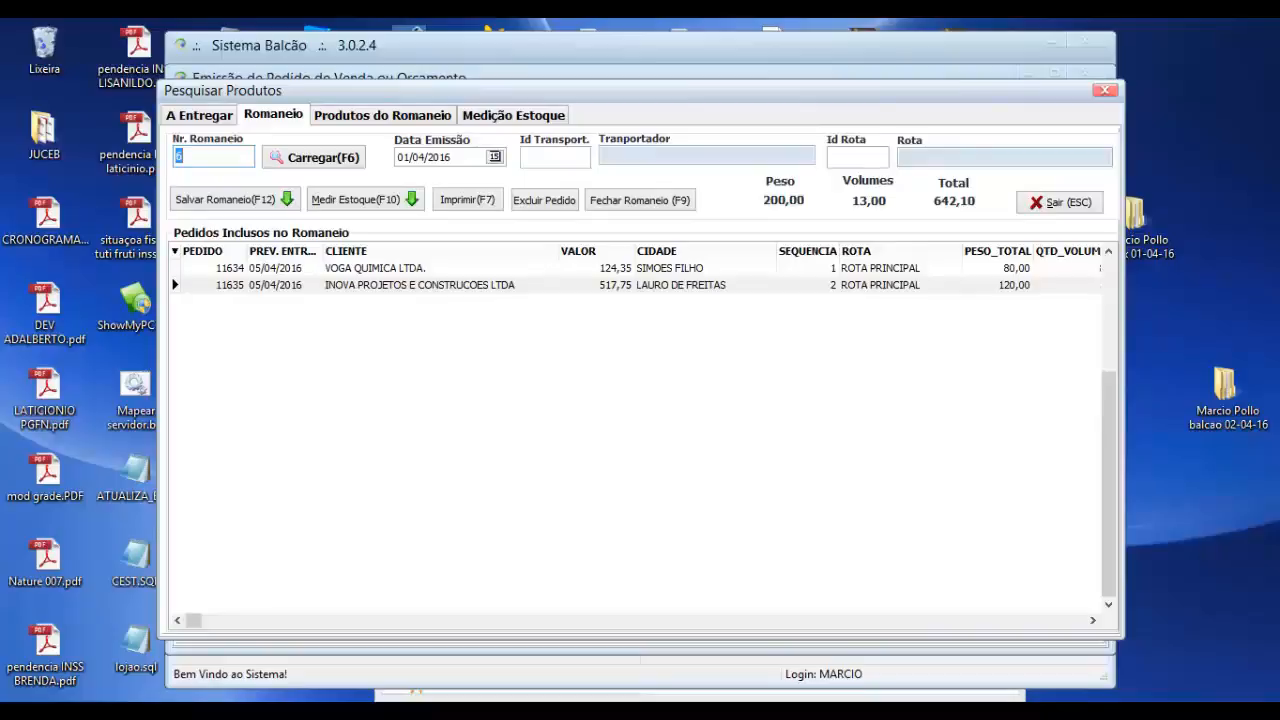
click(440, 285)
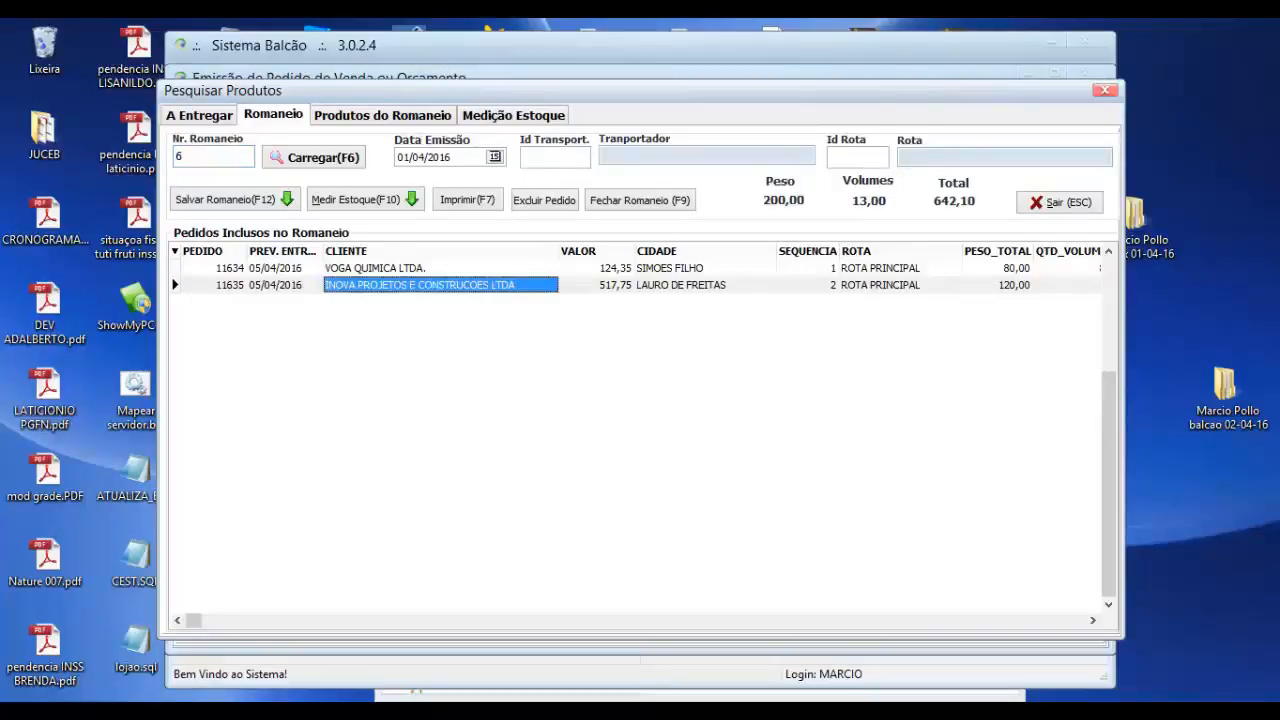
key(Up)
key(Left)
key(Left)
key(Right)
key(Right)
key(Right)
key(Right)
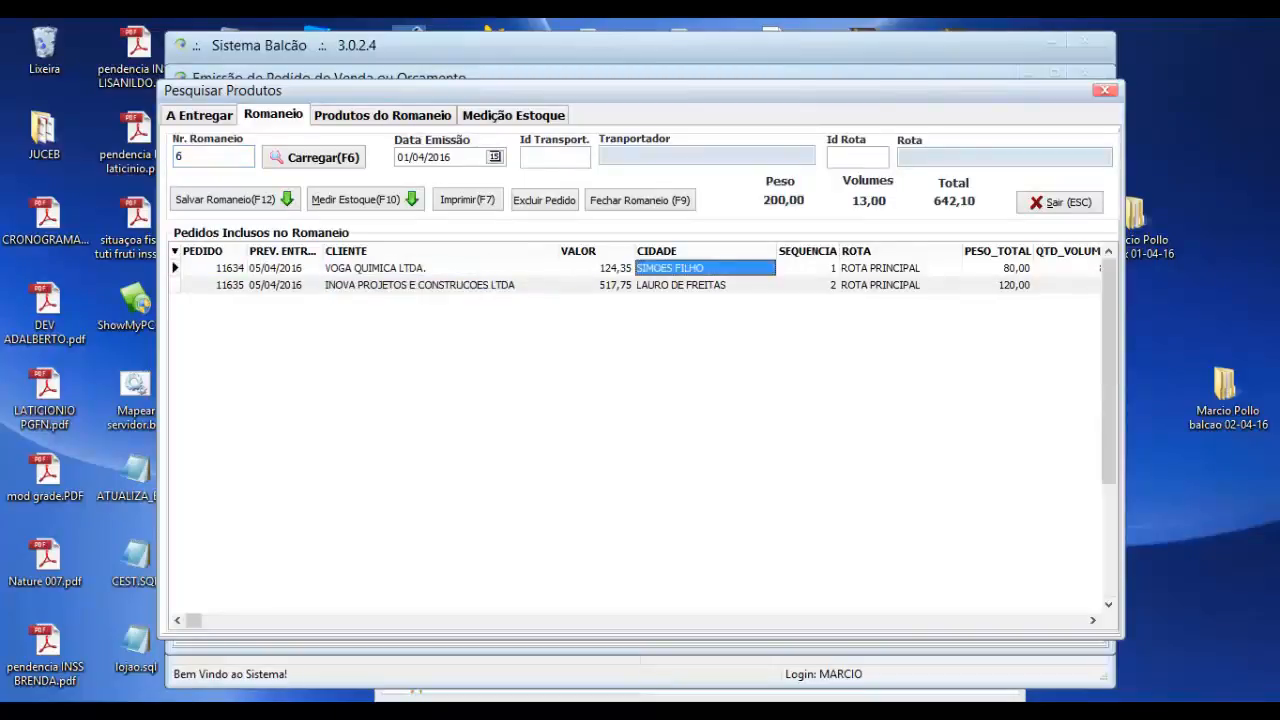
key(Right)
key(Right)
key(Right)
key(Right)
key(Right)
key(Right)
key(Left)
key(Left)
key(Left)
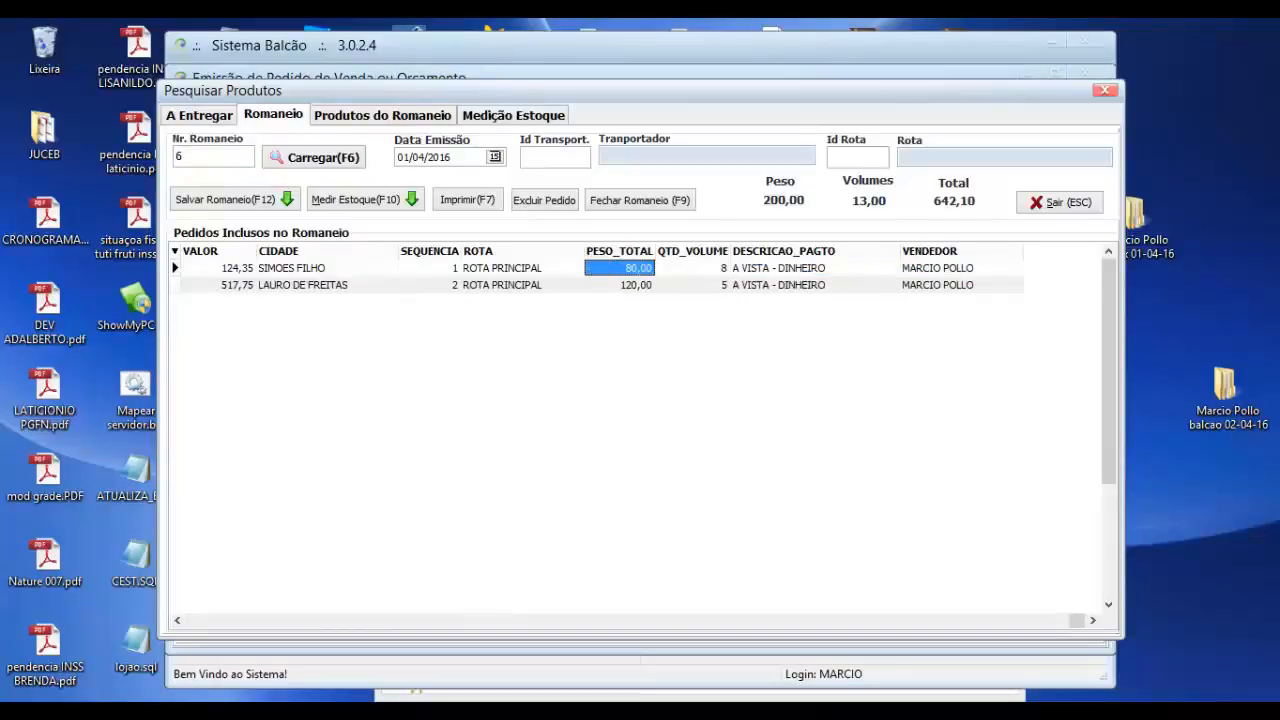
key(Left)
key(Left)
key(Left)
key(Left)
key(Left)
key(Left)
key(Left)
key(Right)
key(Right)
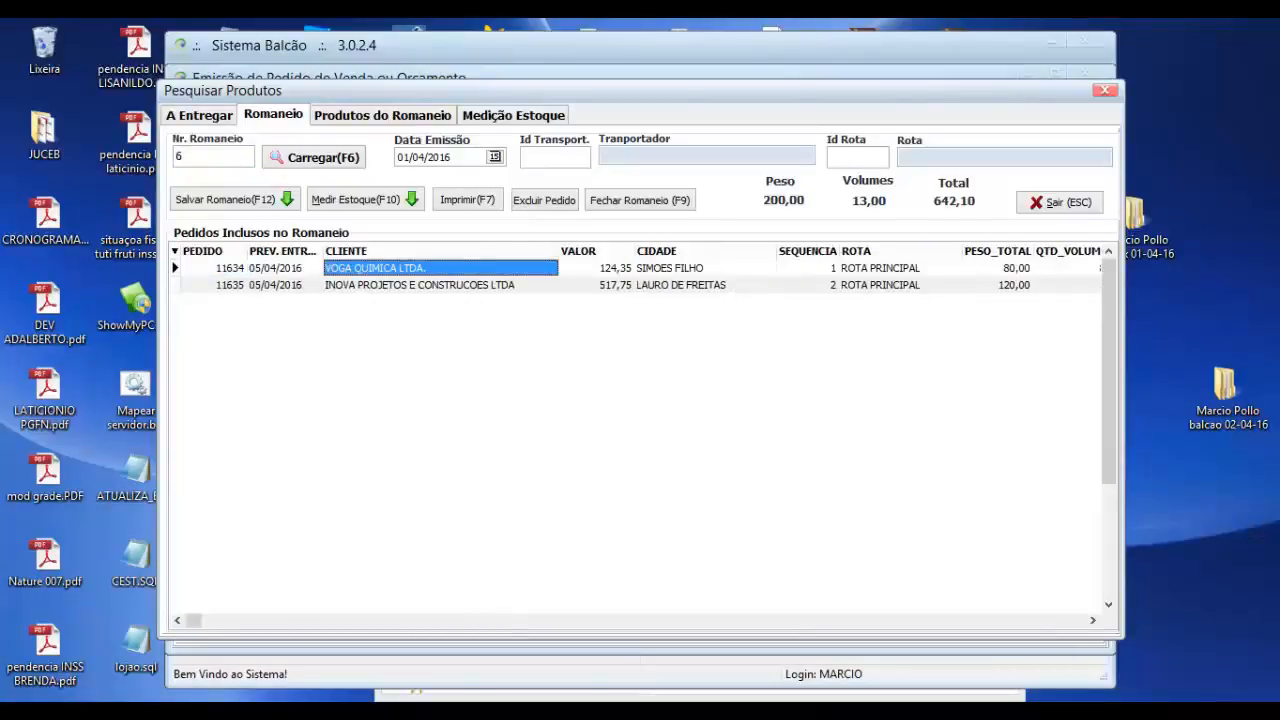
Insert the pending CONSUMIDOR order for CAMACARI into romaneio 6 and view the romaneio's included orders.
click(199, 115)
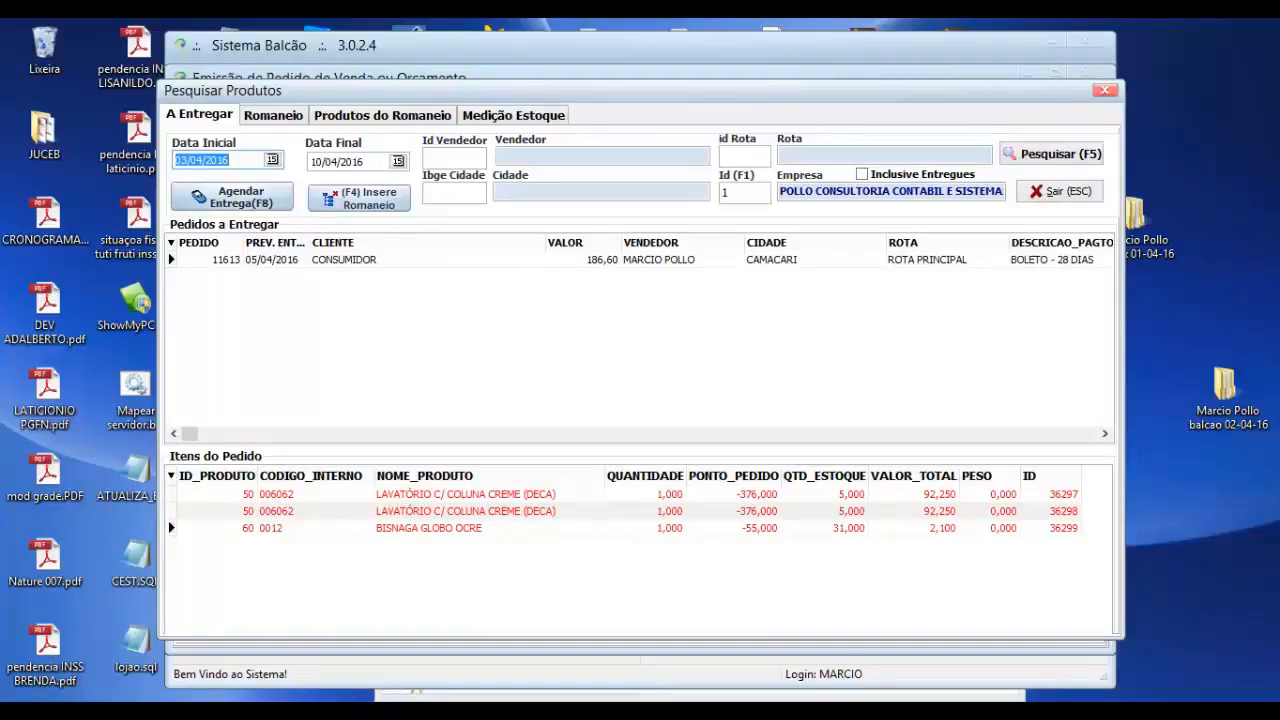
click(400, 260)
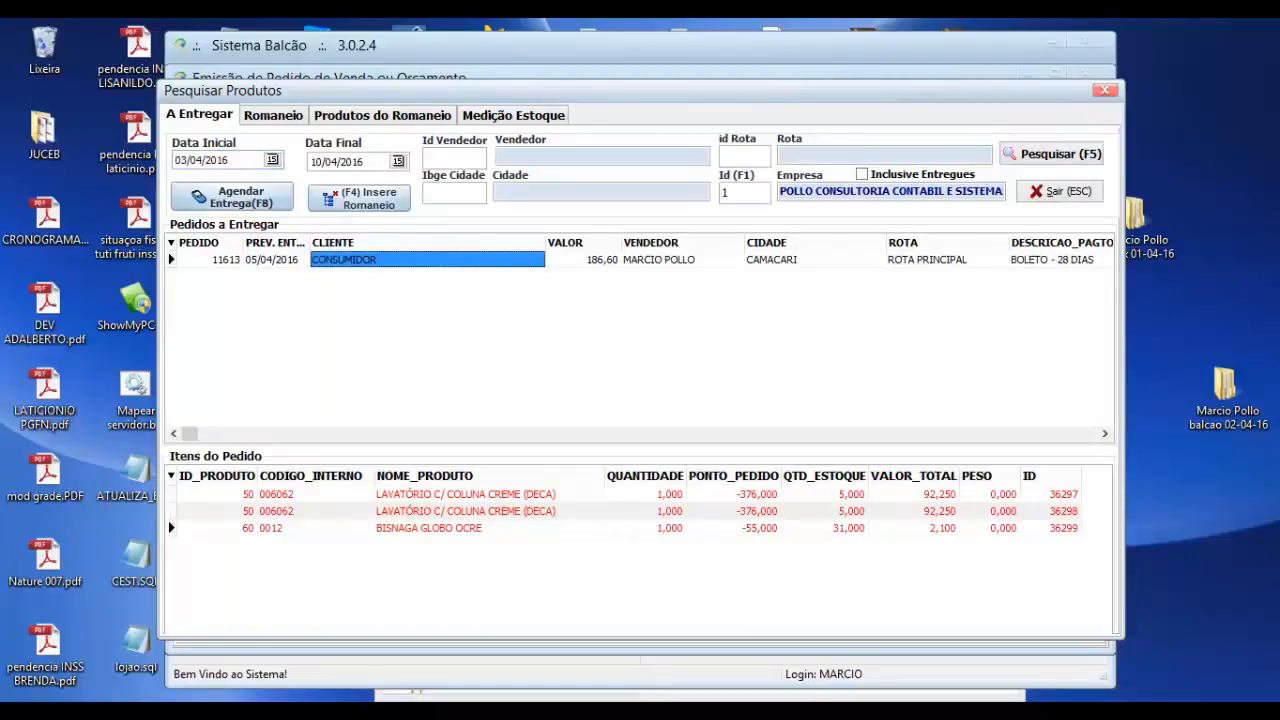
click(359, 198)
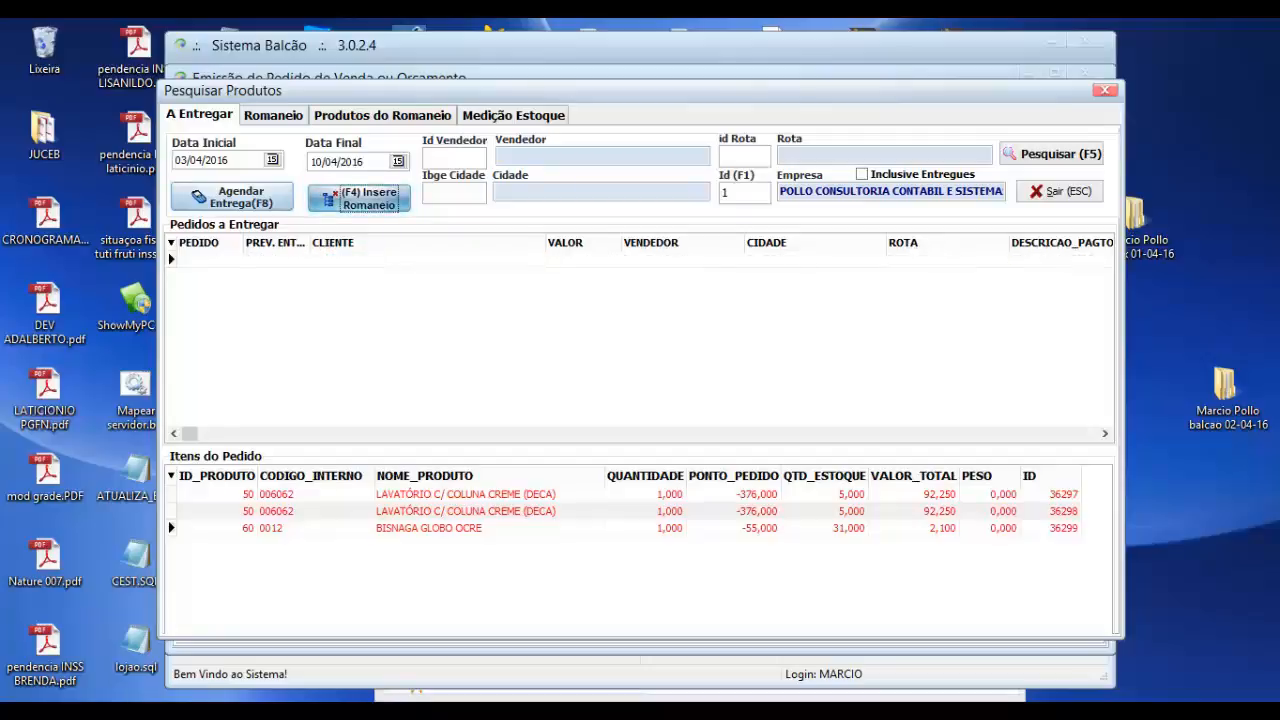
click(273, 115)
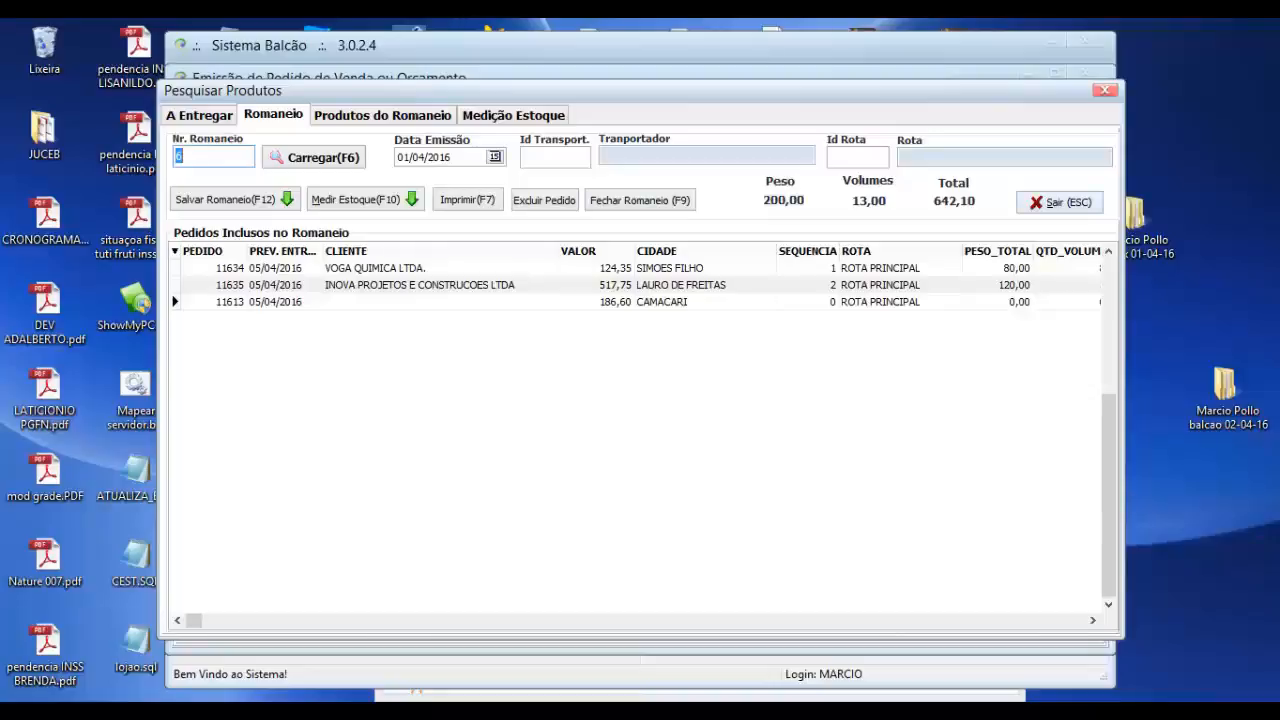
Leave the order manager and return to the sales order entry form.
key(Escape)
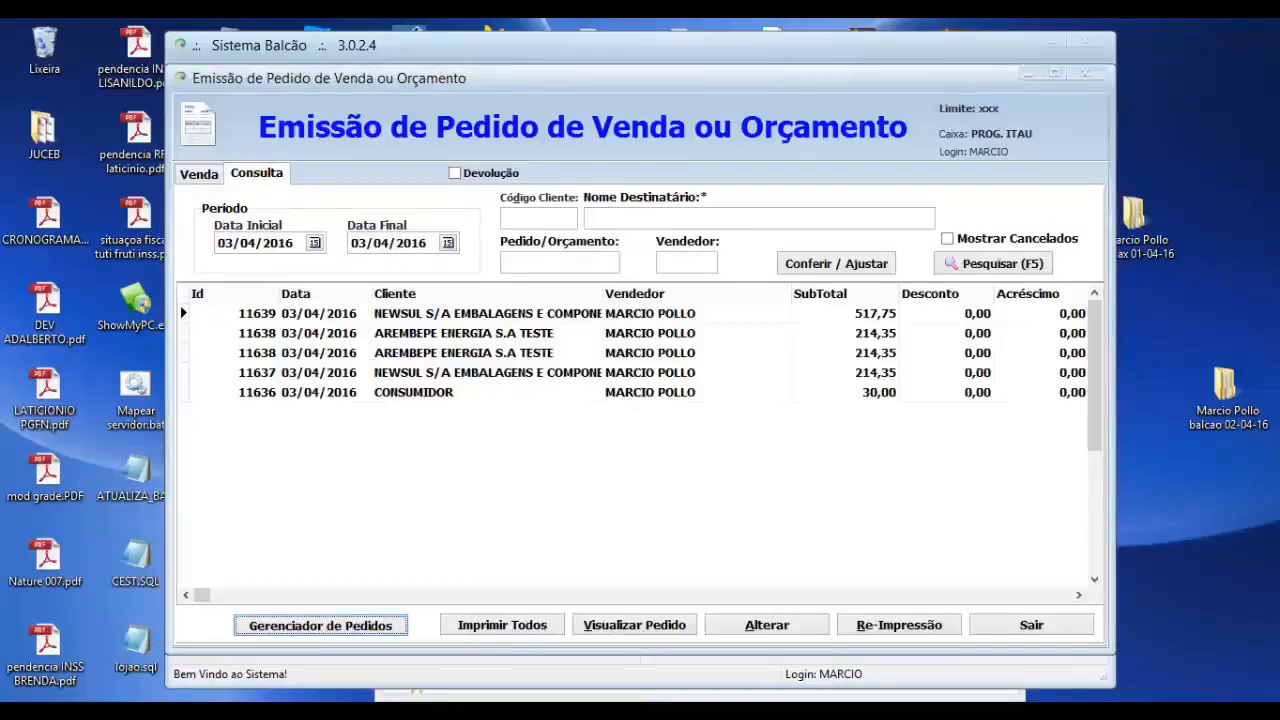
click(199, 174)
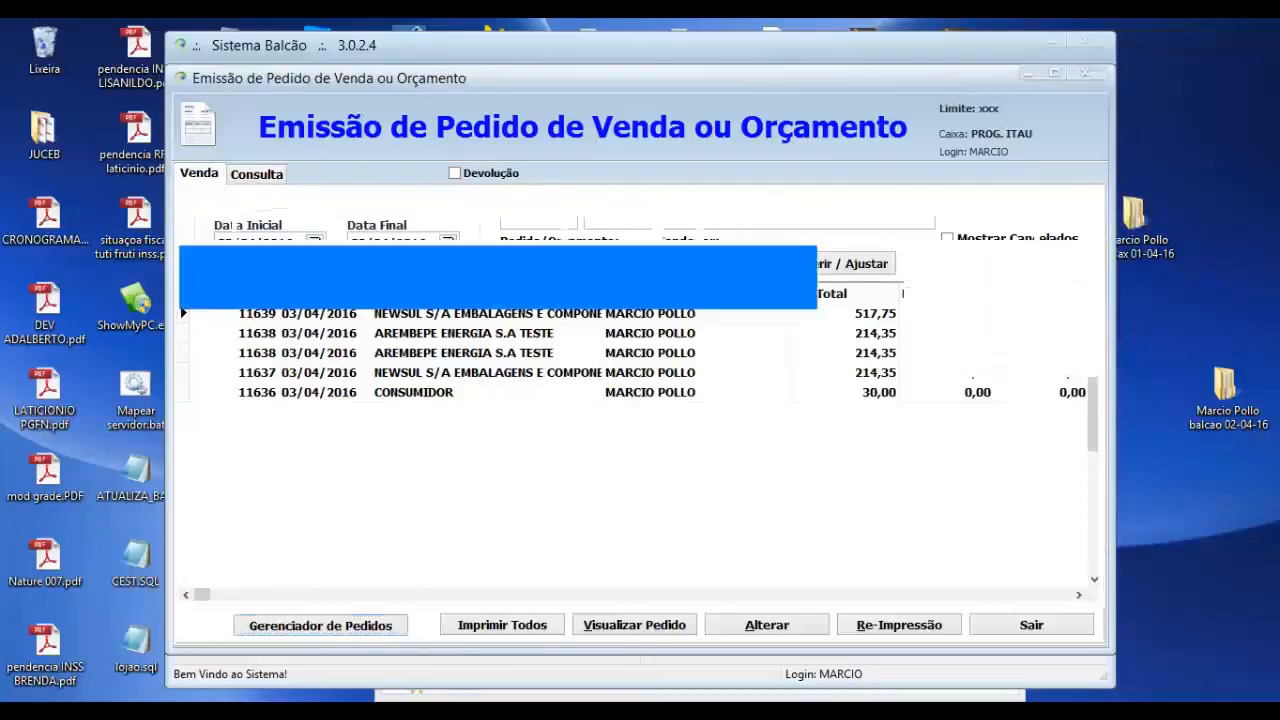